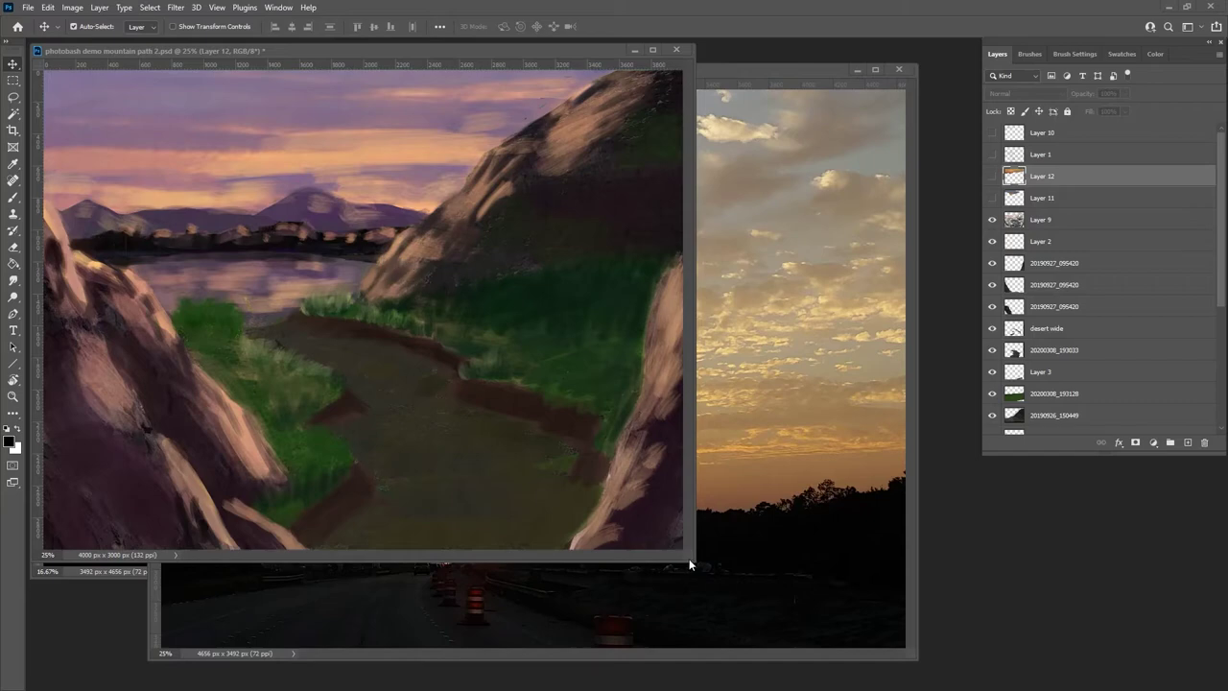
# - Enlarge the painting's window to fill the workspace and settle on a 25% zoom view
pyautogui.moveTo(695, 559); pyautogui.dragTo(931, 681)
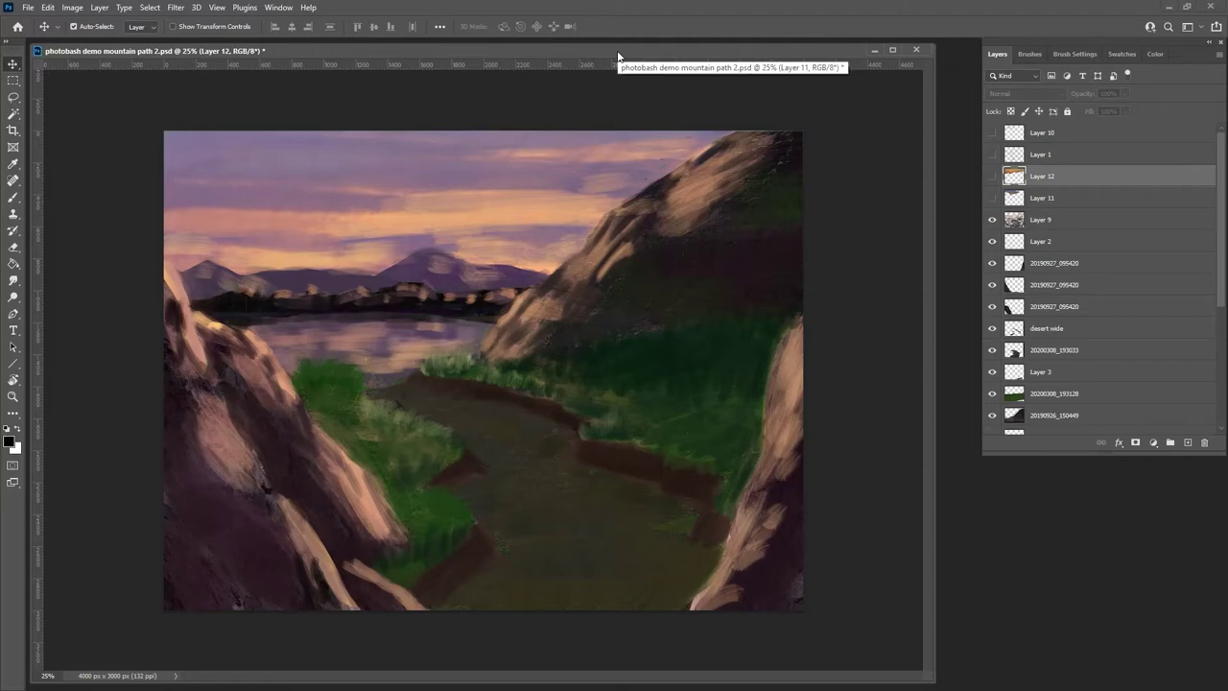
pyautogui.hotkey('ctrl', '-')
pyautogui.hotkey('ctrl', '-')
pyautogui.hotkey('ctrl', '-')
pyautogui.hotkey('ctrl', '-')
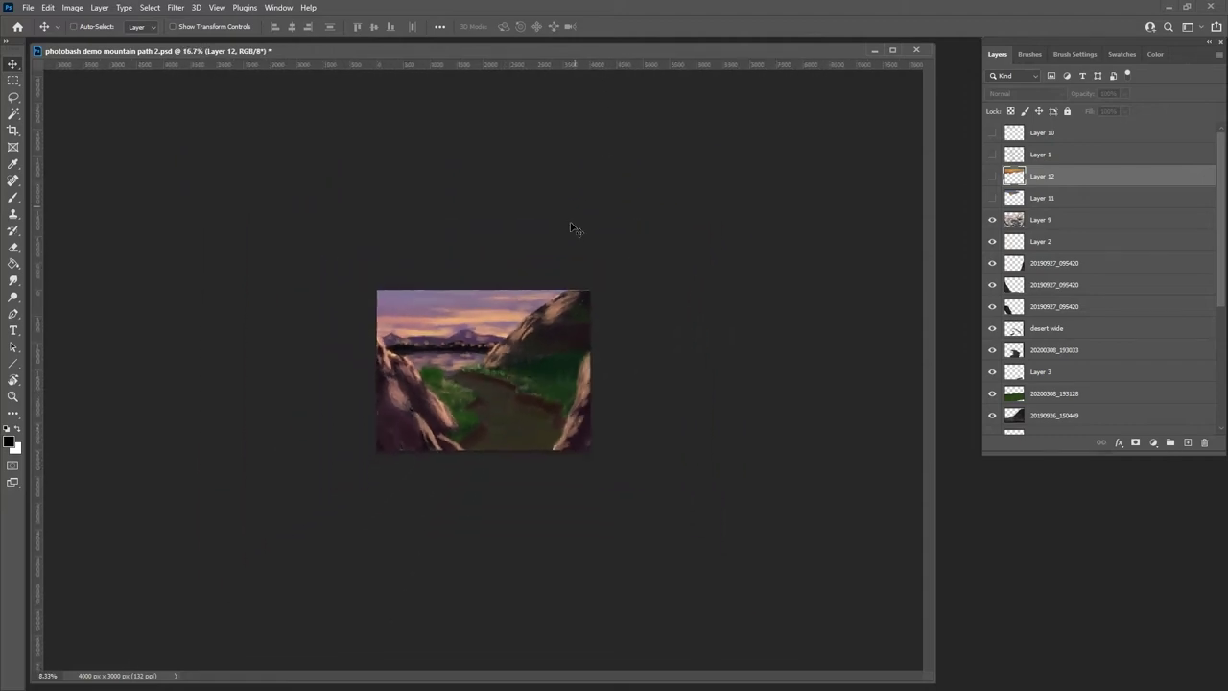
pyautogui.click(727, 193)
pyautogui.hotkey('ctrl', '-')
pyautogui.hotkey('ctrl', '-')
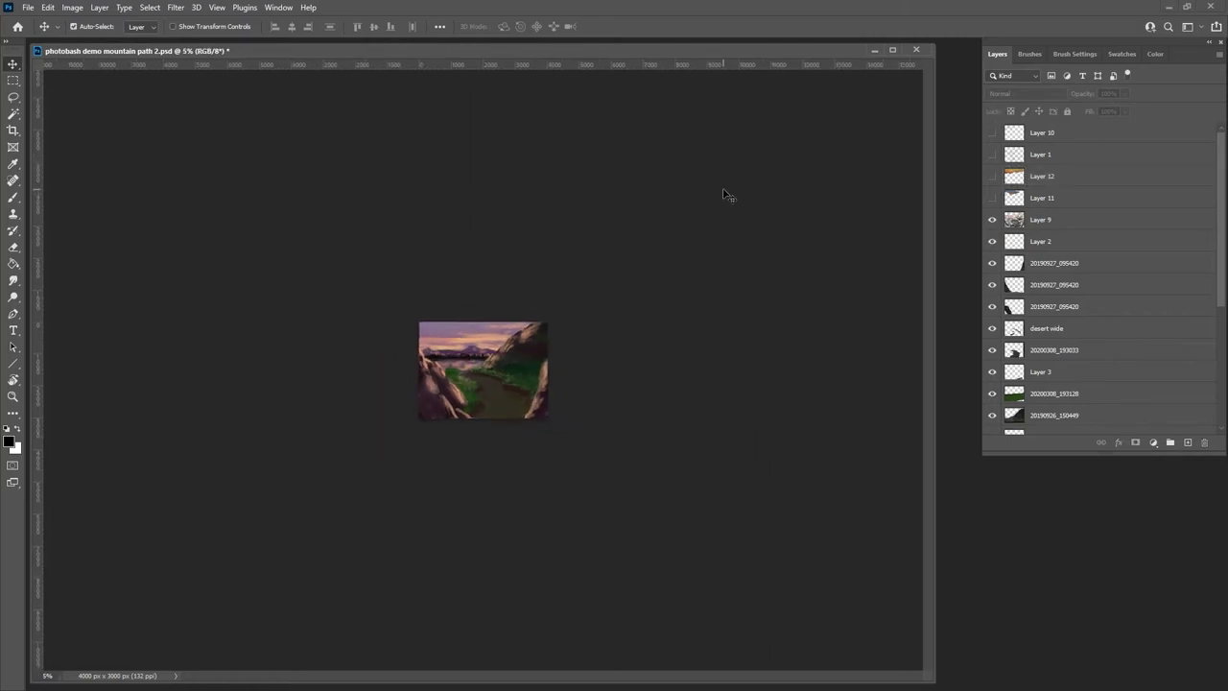
pyautogui.hotkey('ctrl', '+')
pyautogui.hotkey('ctrl', '+')
pyautogui.hotkey('ctrl', '+')
pyautogui.hotkey('ctrl', '+')
pyautogui.hotkey('ctrl', '+')
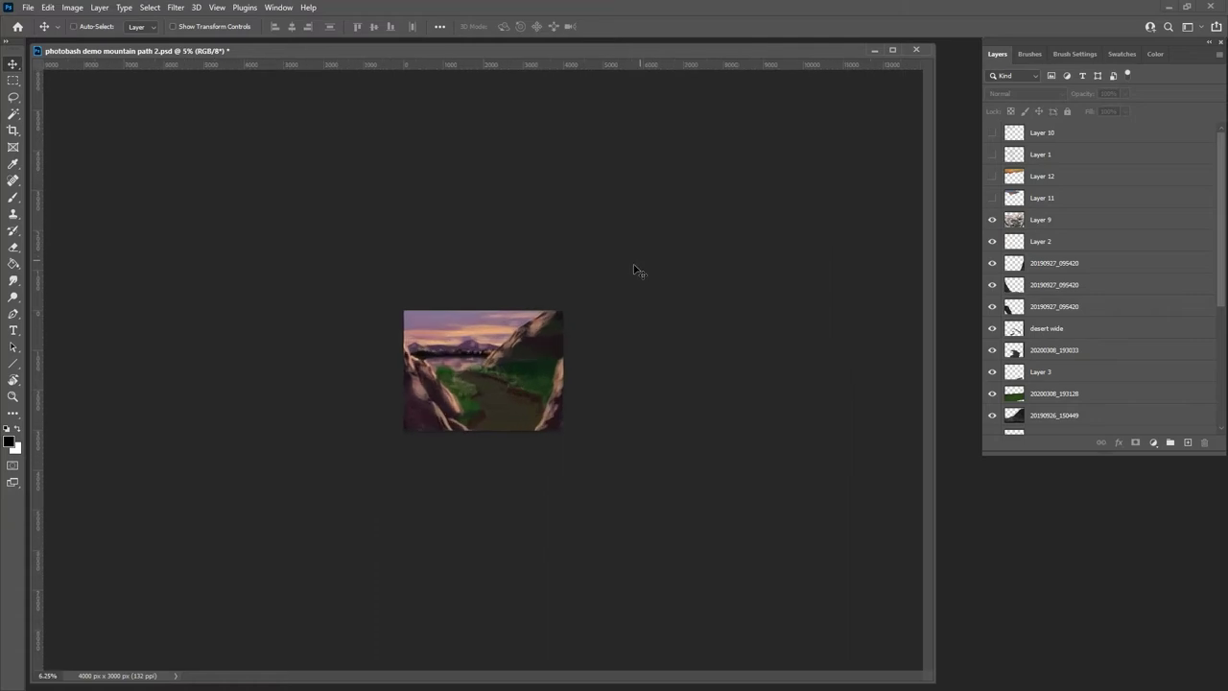
pyautogui.hotkey('ctrl', '+')
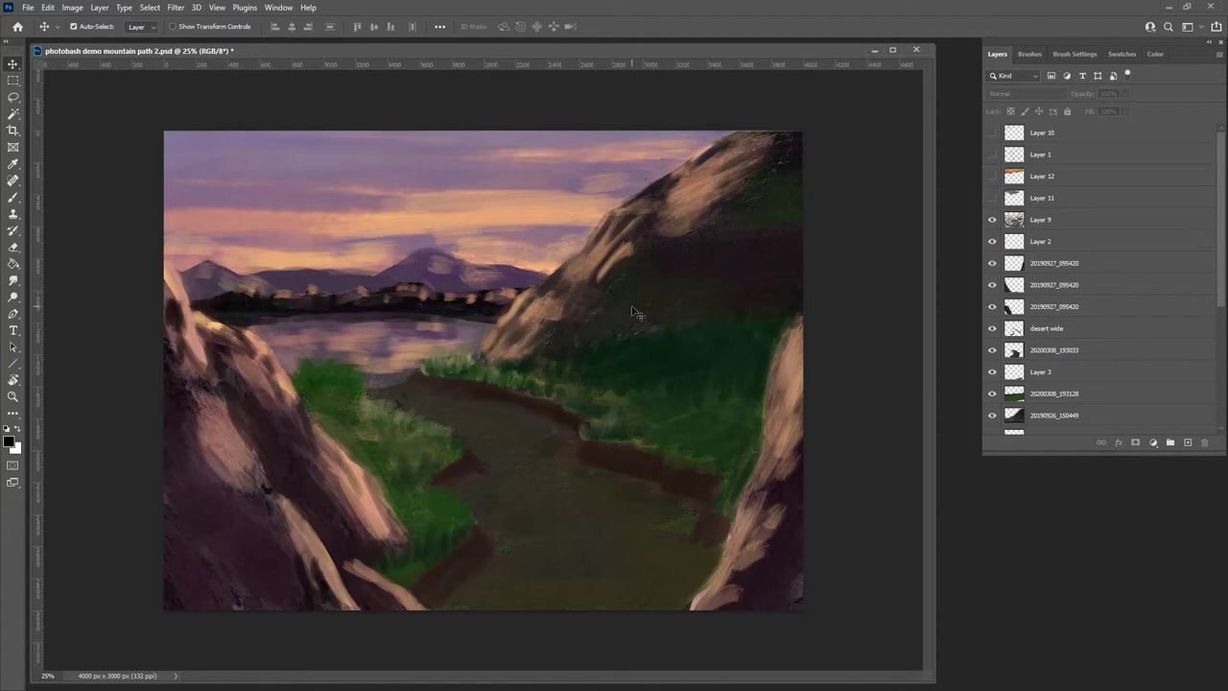
# - Add a new layer above Layer 10 and set the brush colour to bright yellow
pyautogui.click(1040, 136)
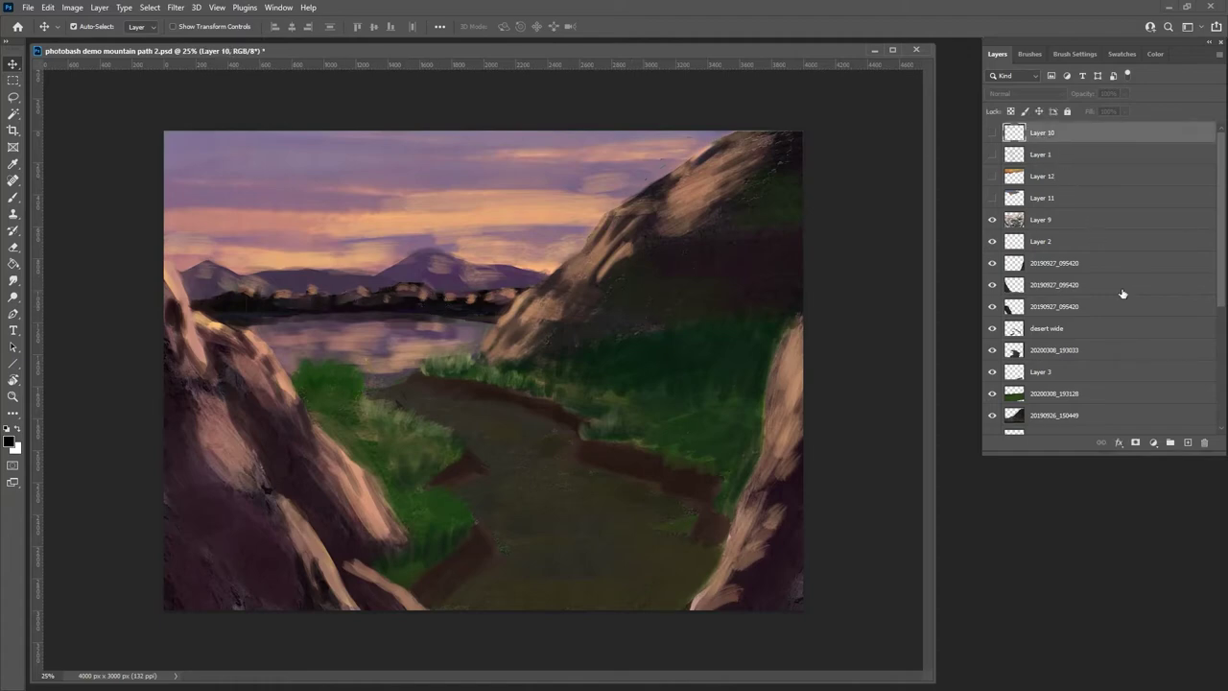
pyautogui.click(1188, 442)
pyautogui.click(1030, 54)
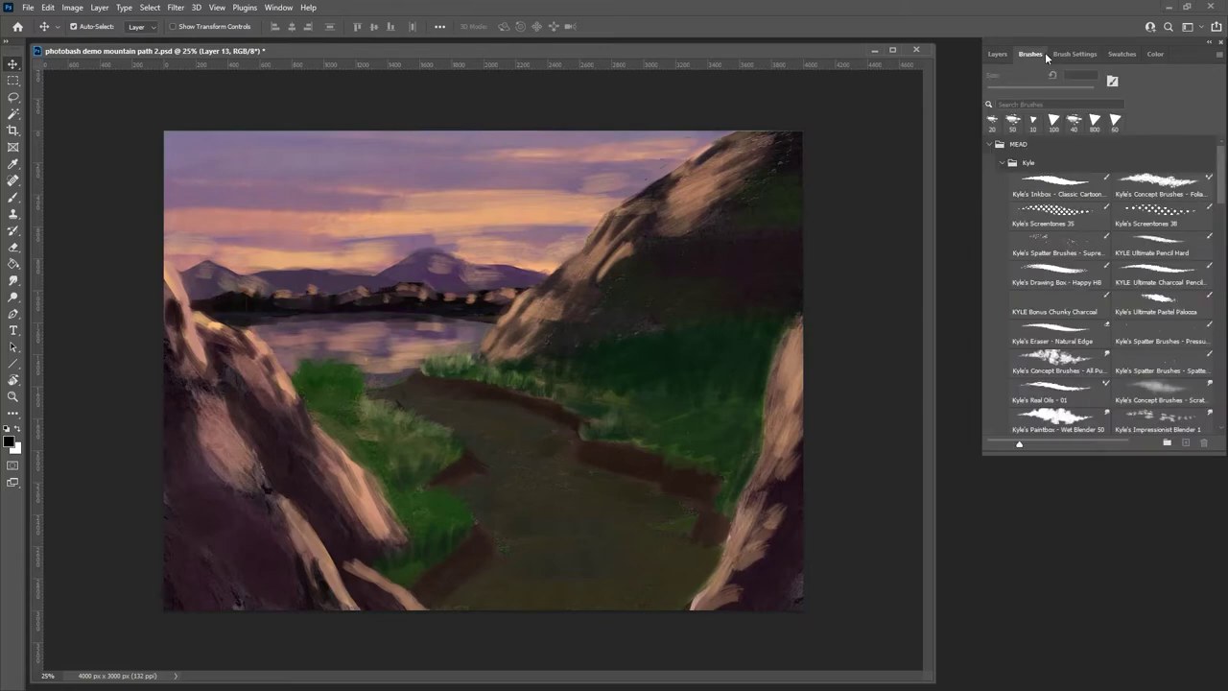
pyautogui.press('b')
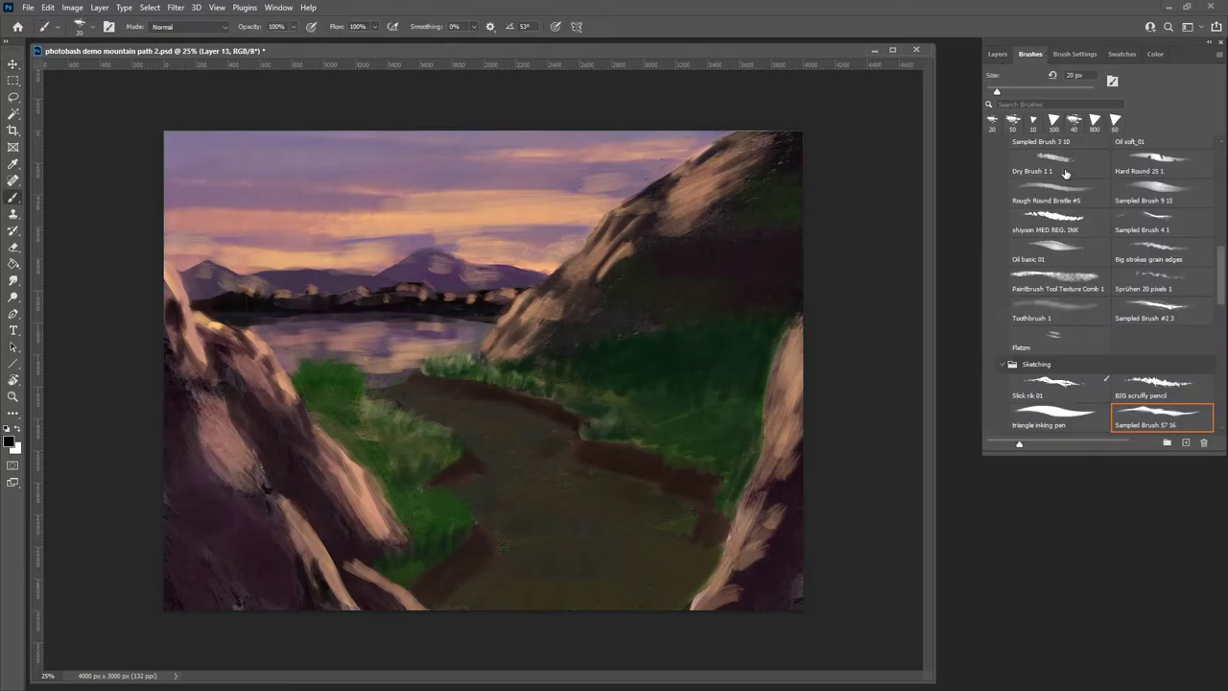
pyautogui.click(1156, 54)
pyautogui.click(1200, 229)
# - Circle the distant tree line and right-hand grass in yellow, then hide Layer 13
pyautogui.moveTo(346, 290)
pyautogui.mouseDown()
pyautogui.moveTo(285, 279)
pyautogui.moveTo(213, 288)
pyautogui.moveTo(191, 305)
pyautogui.moveTo(287, 327)
pyautogui.moveTo(534, 304)
pyautogui.moveTo(477, 282)
pyautogui.moveTo(300, 282)
pyautogui.mouseUp()
pyautogui.click(999, 54)
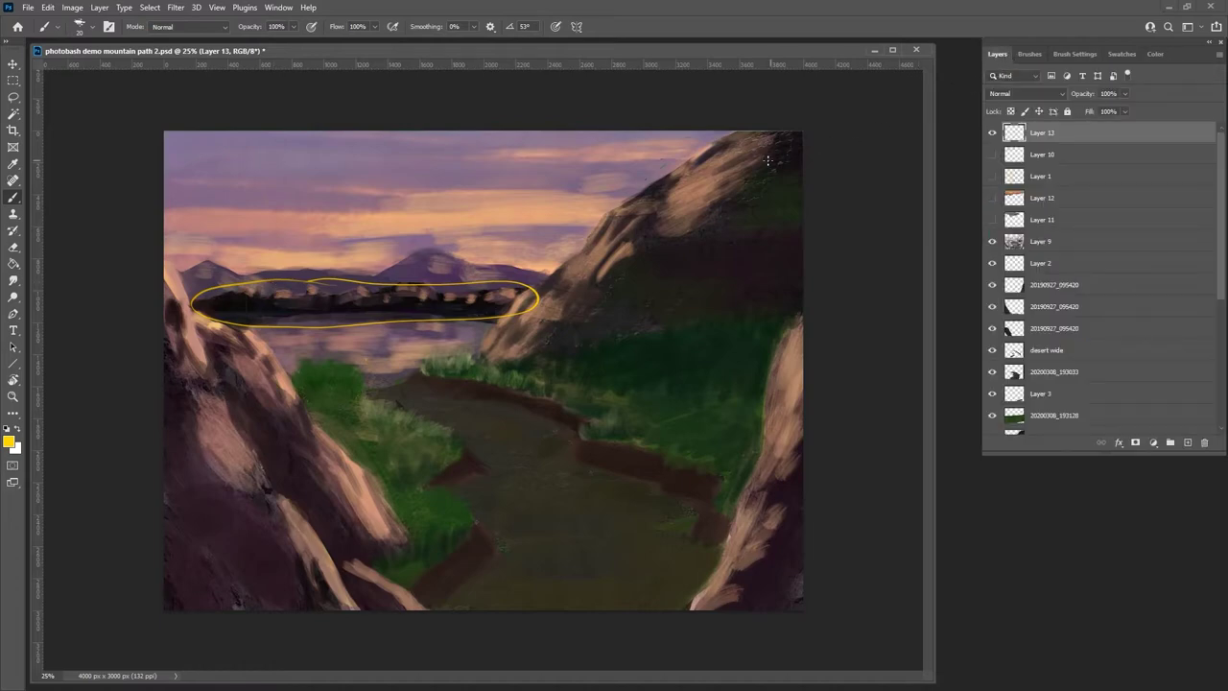
pyautogui.moveTo(643, 350)
pyautogui.mouseDown()
pyautogui.moveTo(561, 390)
pyautogui.moveTo(648, 444)
pyautogui.moveTo(729, 459)
pyautogui.moveTo(760, 384)
pyautogui.moveTo(642, 331)
pyautogui.mouseUp()
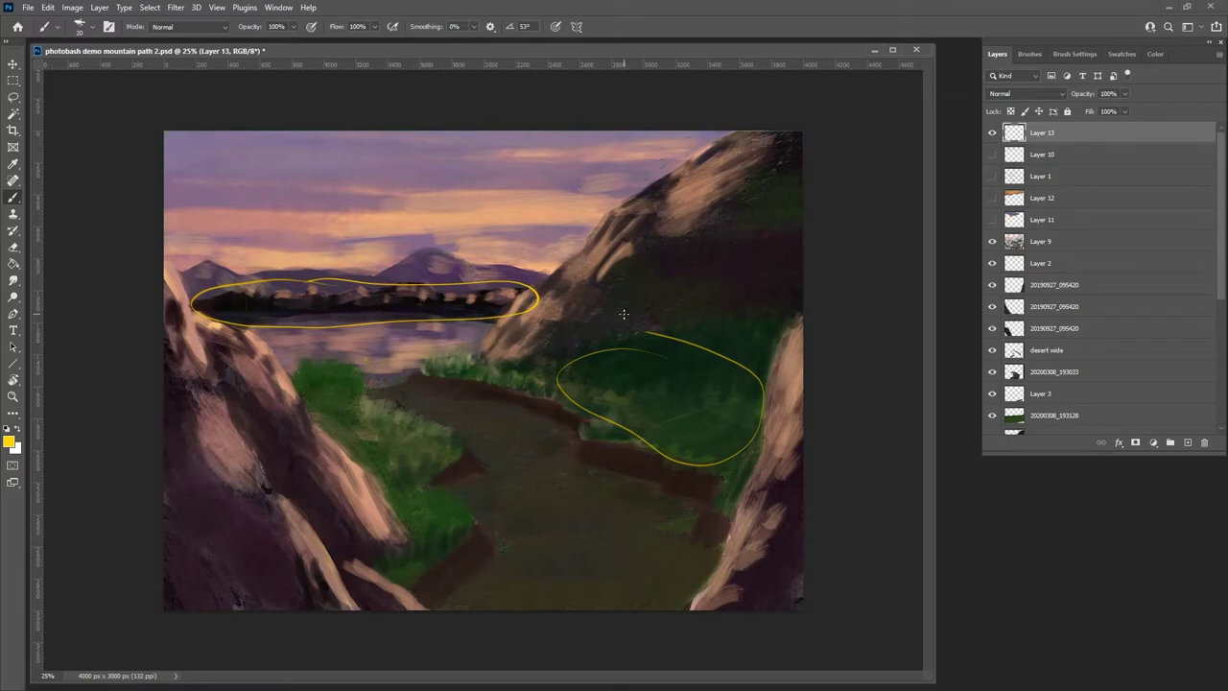
pyautogui.click(992, 132)
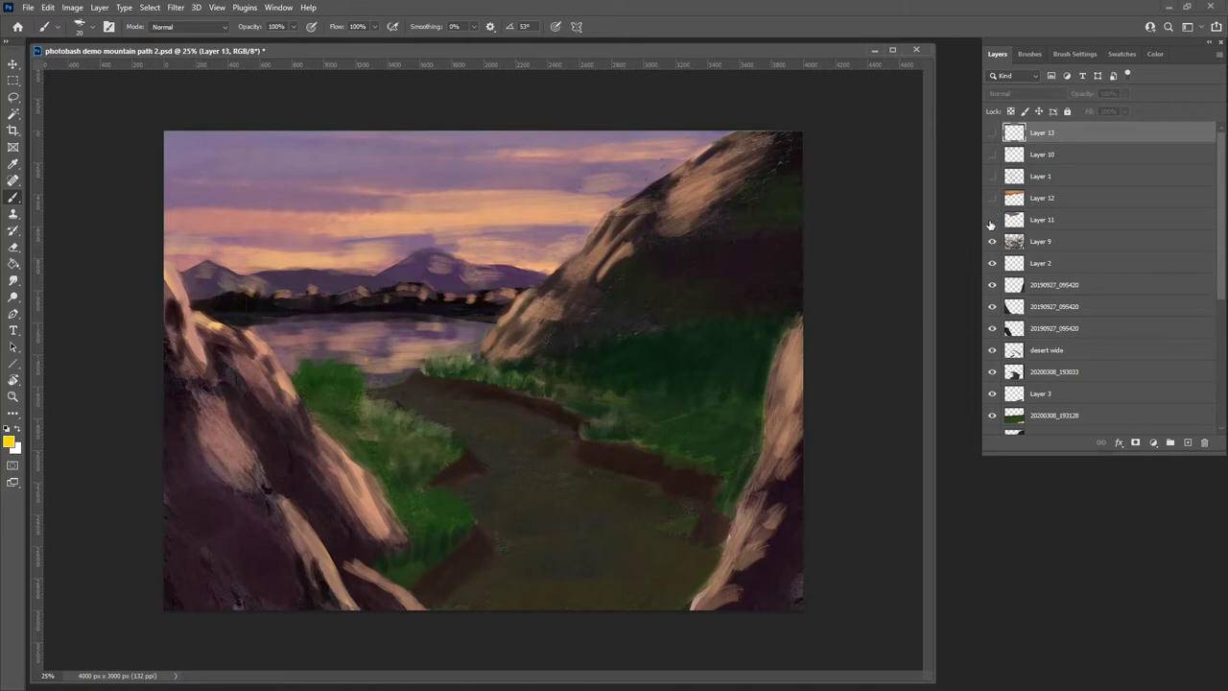
# - Compare the sky layers, leaving Layer 12's sunset sky visible and selected
pyautogui.click(992, 220)
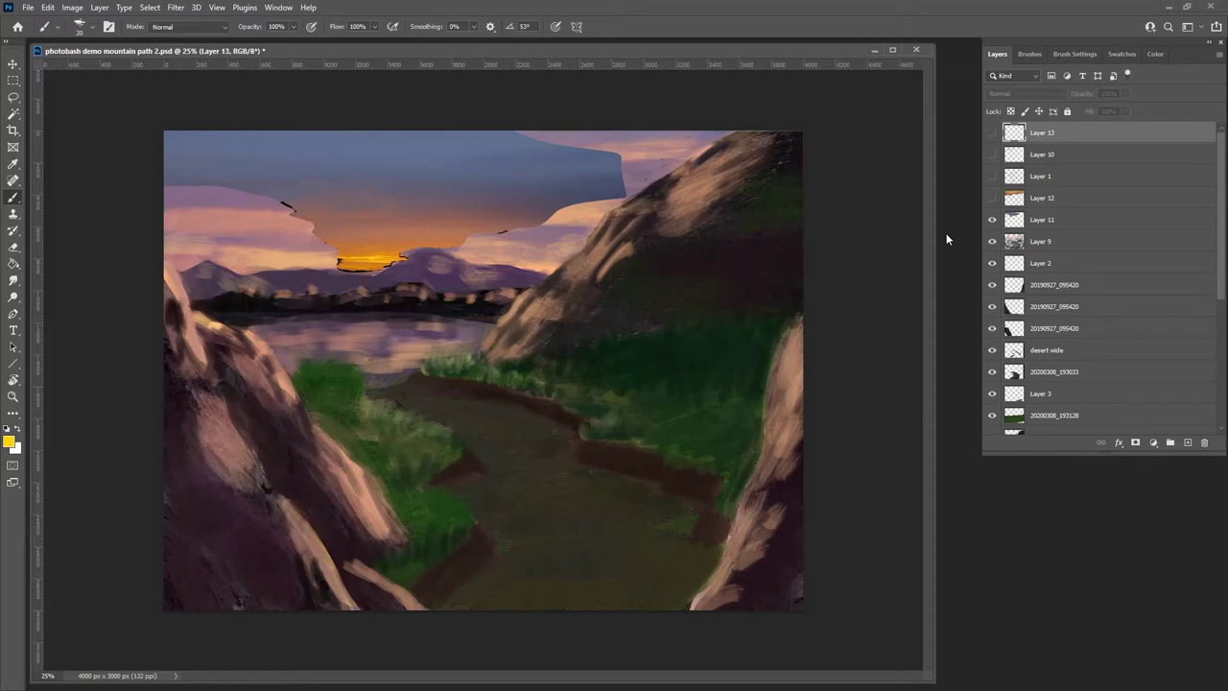
pyautogui.click(993, 219)
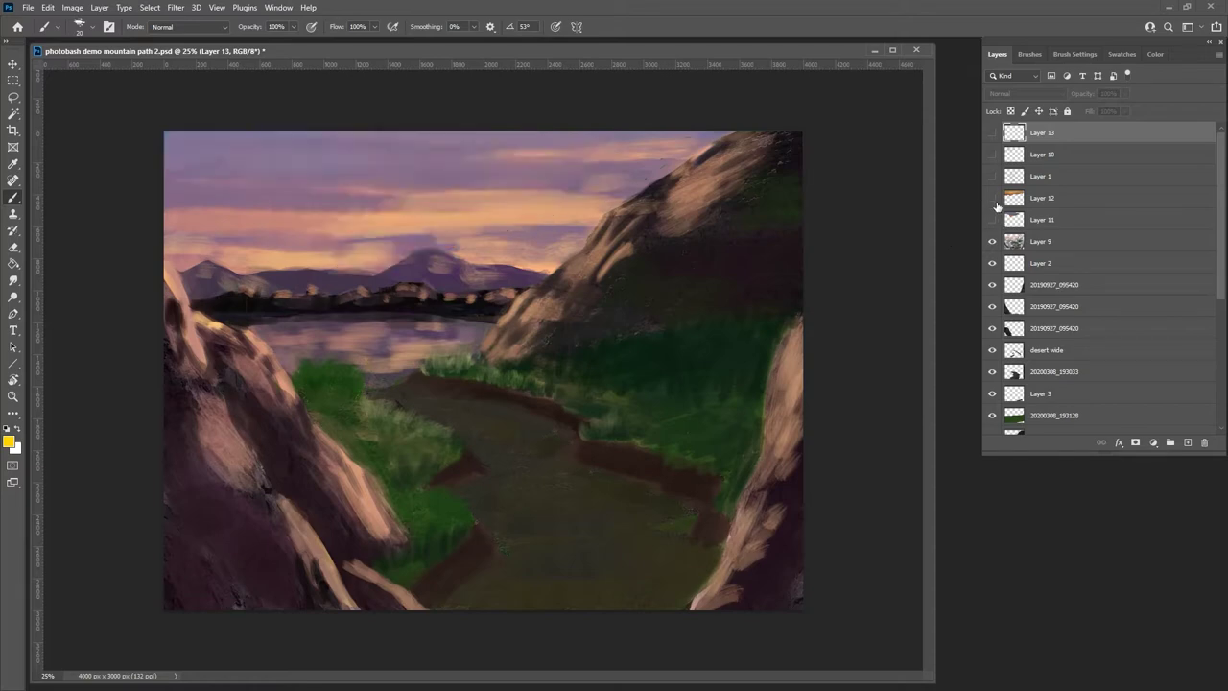
pyautogui.click(993, 199)
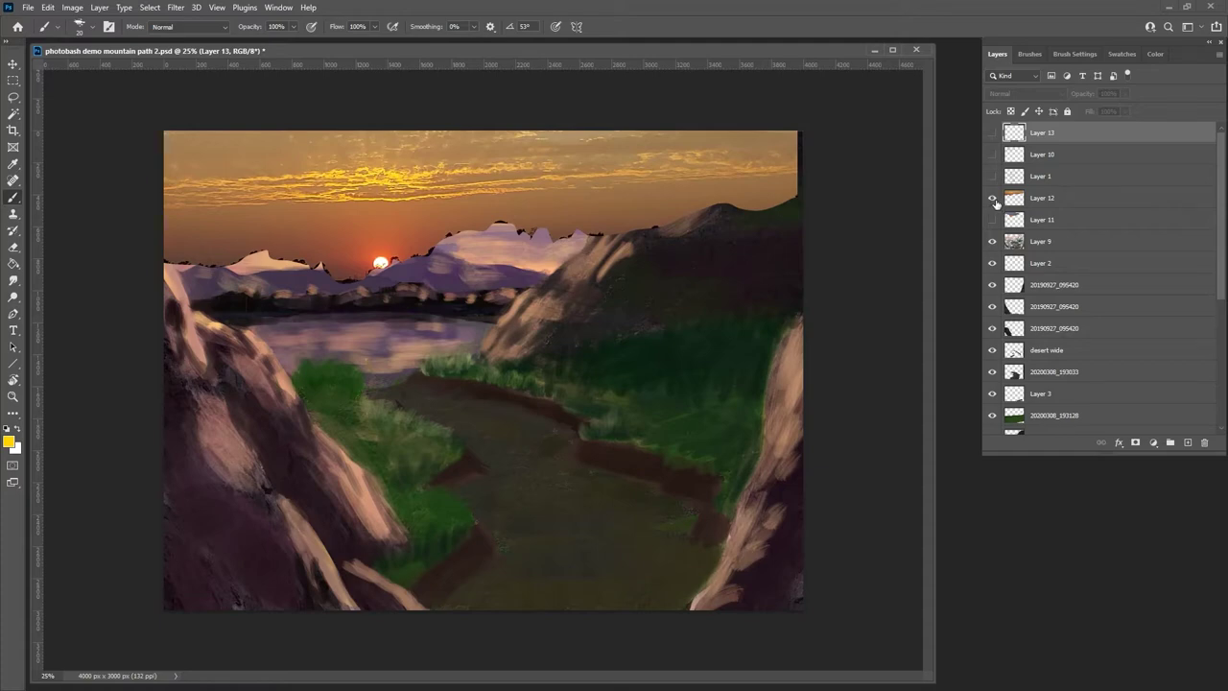
pyautogui.click(993, 198)
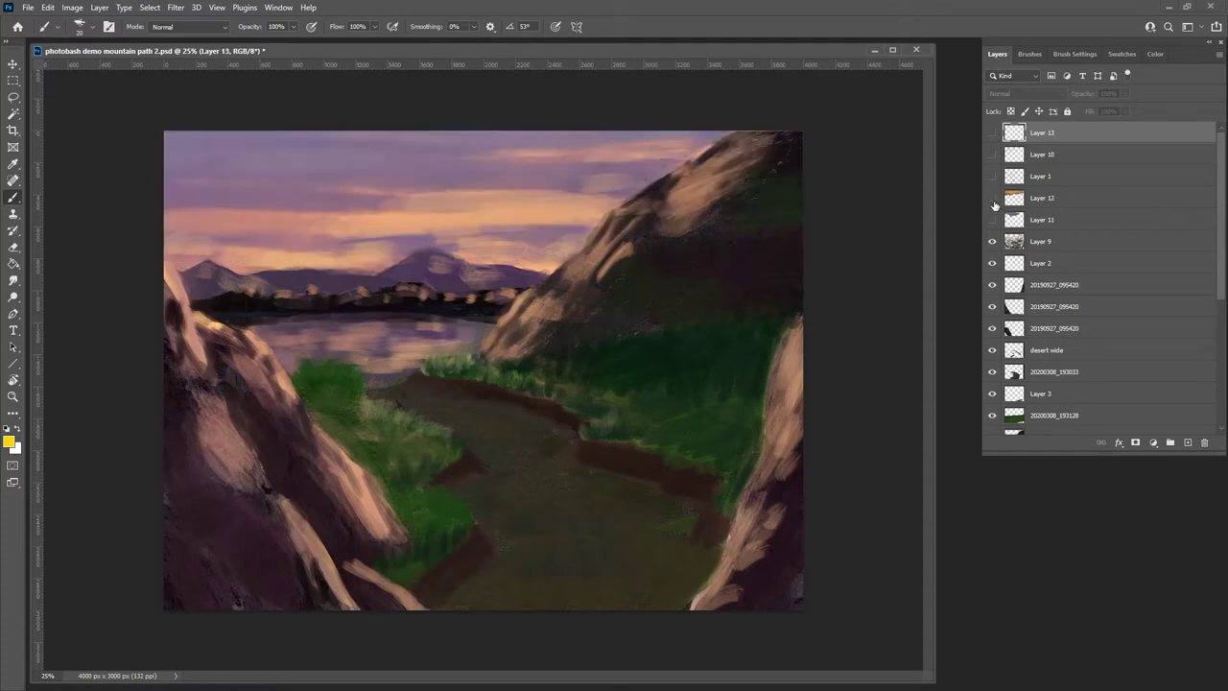
pyautogui.click(993, 220)
pyautogui.click(993, 220)
pyautogui.click(993, 198)
pyautogui.click(1013, 199)
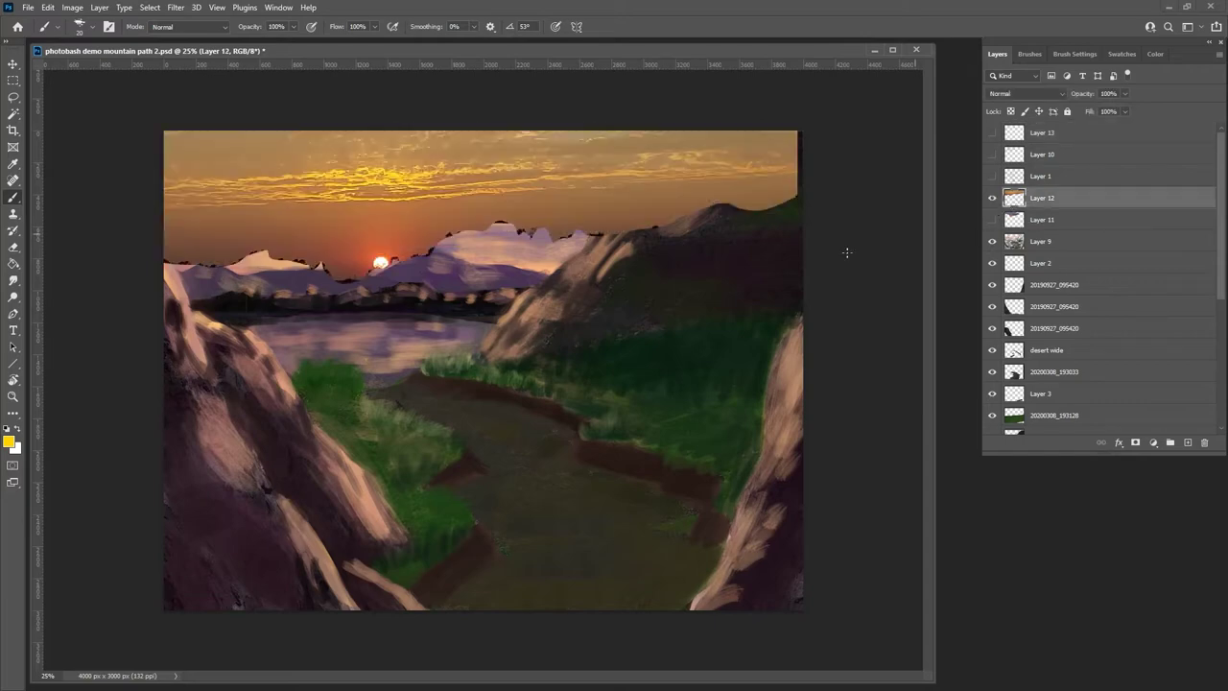
# - Distort Layer 12's sunset sky, squashing it from the top and aligning it with the canvas top
pyautogui.hotkey('ctrl', '-')
pyautogui.hotkey('ctrl', '-')
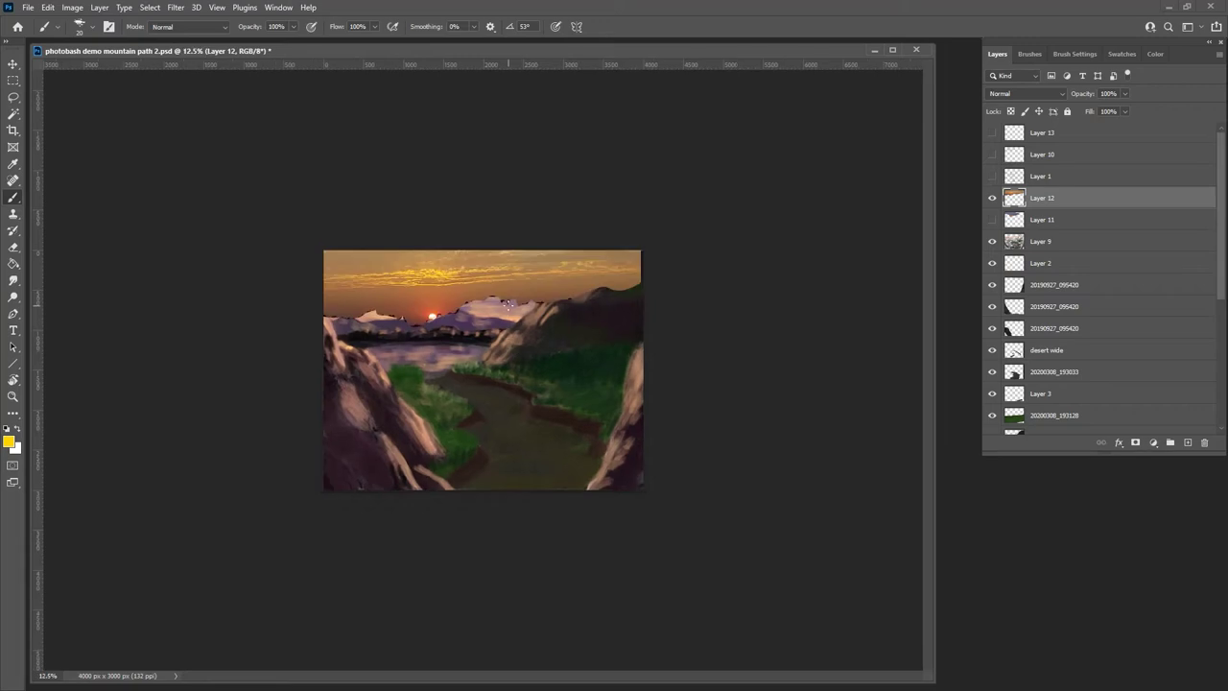
pyautogui.hotkey('ctrl', 't')
pyautogui.moveTo(477, 225); pyautogui.dragTo(470, 227)
pyautogui.rightClick(480, 277)
pyautogui.click(505, 331)
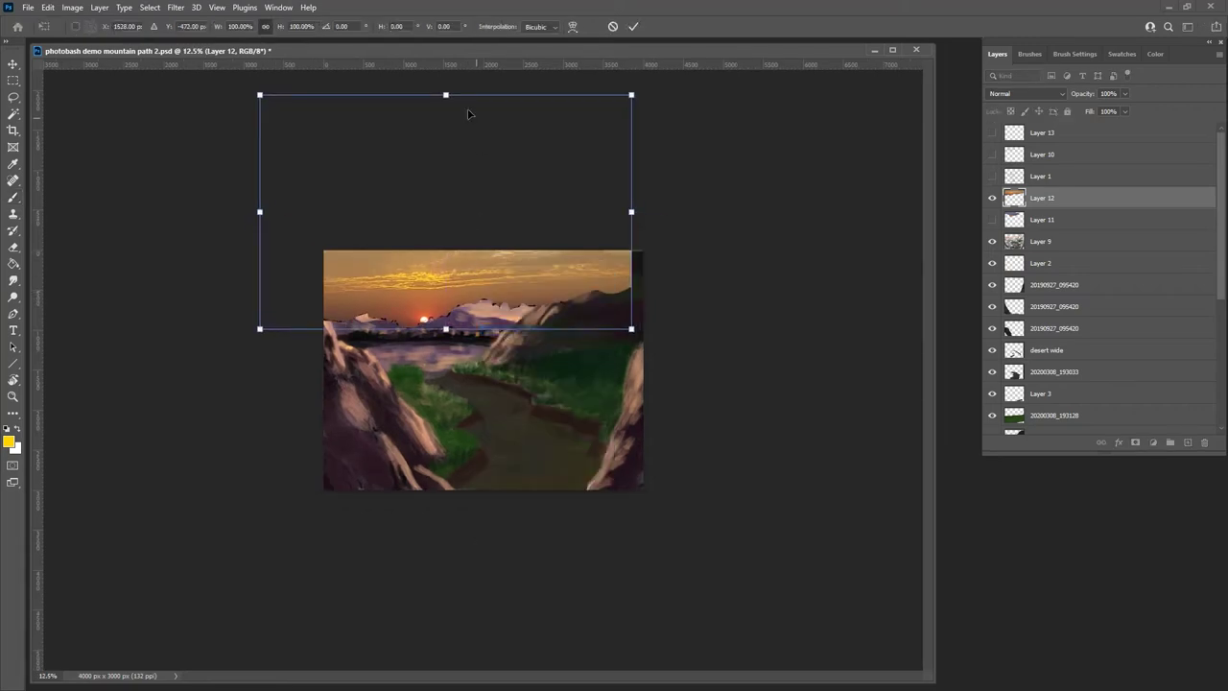
pyautogui.moveTo(446, 95); pyautogui.dragTo(447, 250)
pyautogui.moveTo(470, 290); pyautogui.dragTo(457, 174)
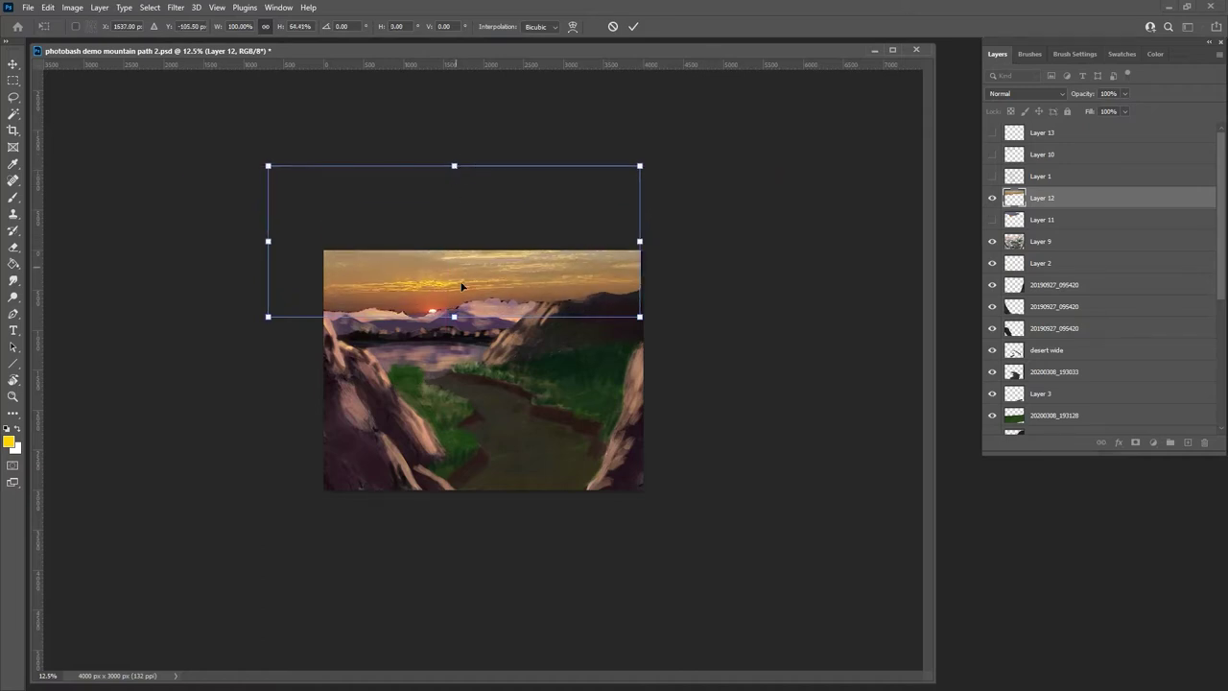
pyautogui.moveTo(461, 287); pyautogui.dragTo(459, 294)
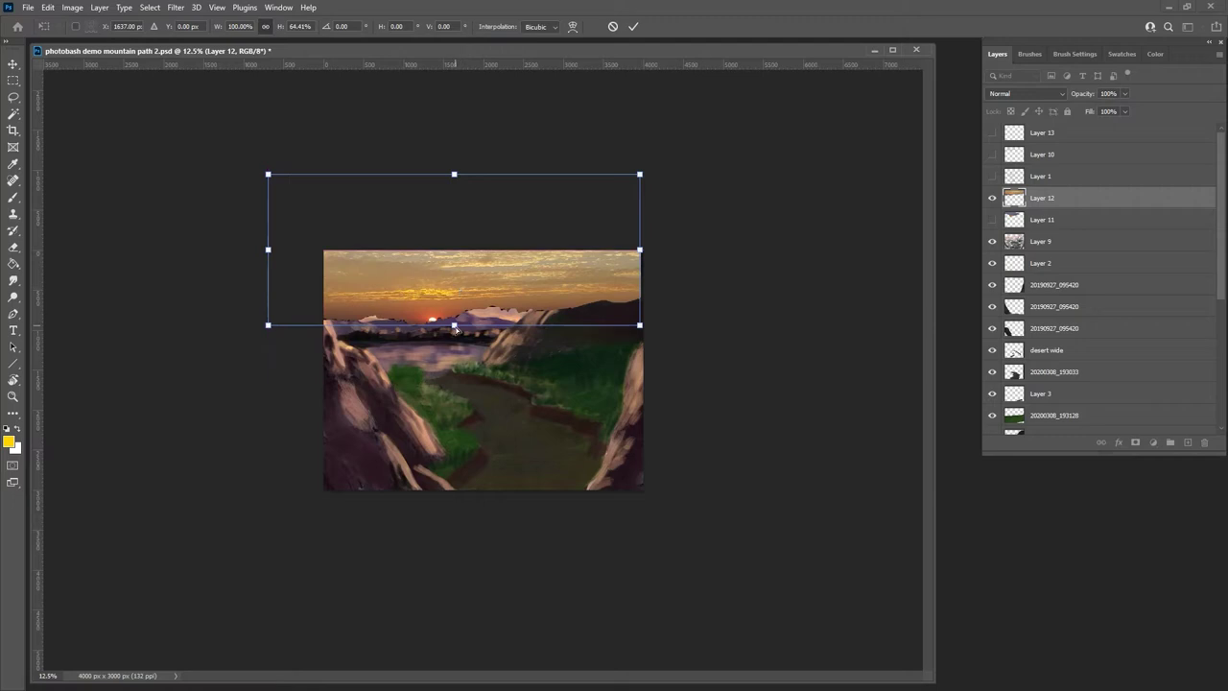
pyautogui.press('Return')
pyautogui.press('b')
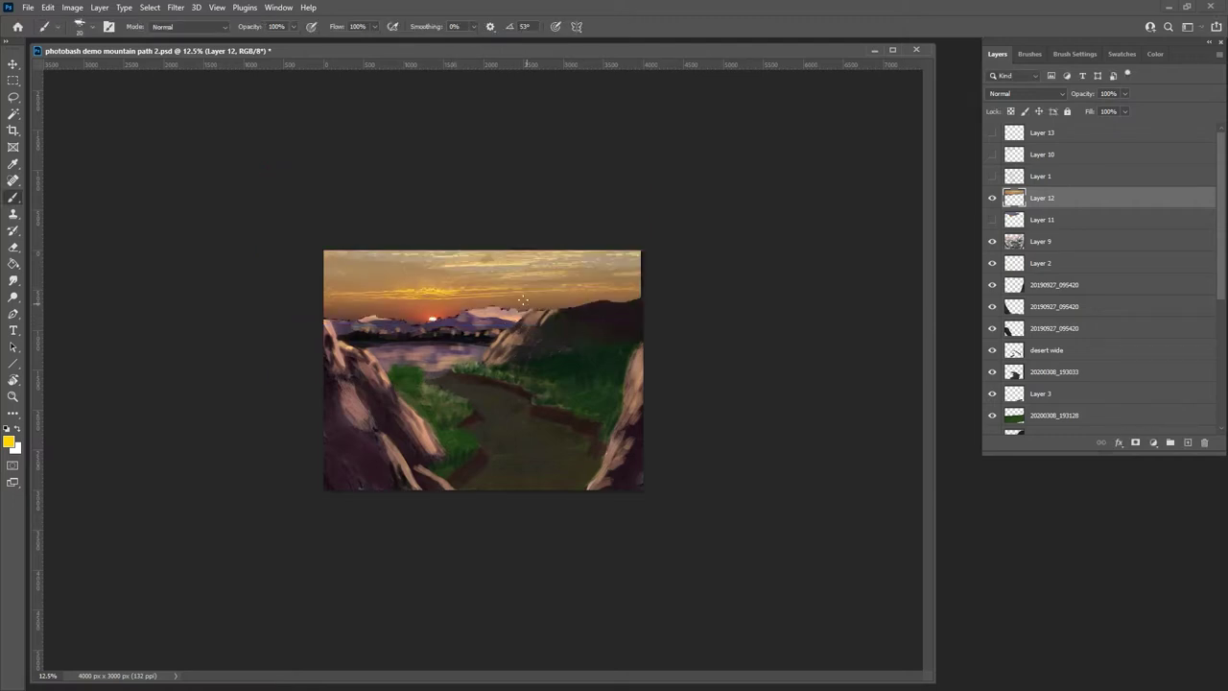
# - Toggle Layers 11 and 12 to compare, leaving Layer 12 hidden and Layer 11's blue-orange sky selected
pyautogui.scroll(5, 525, 301)
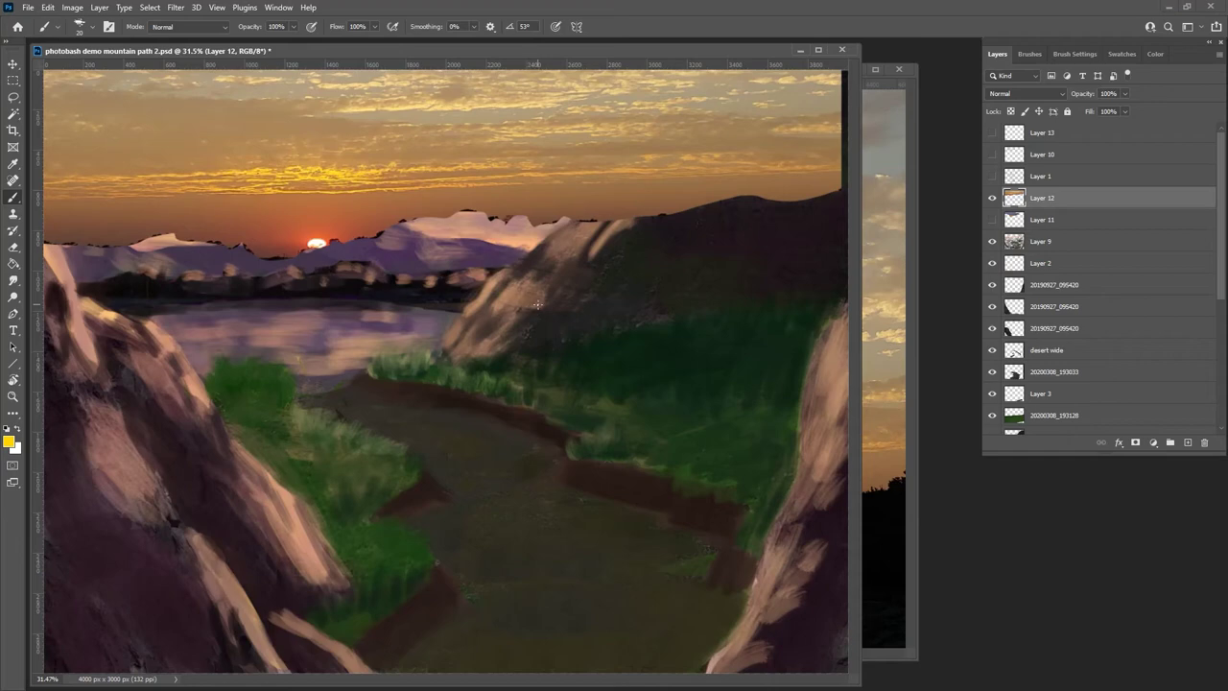
pyautogui.click(992, 219)
pyautogui.click(992, 198)
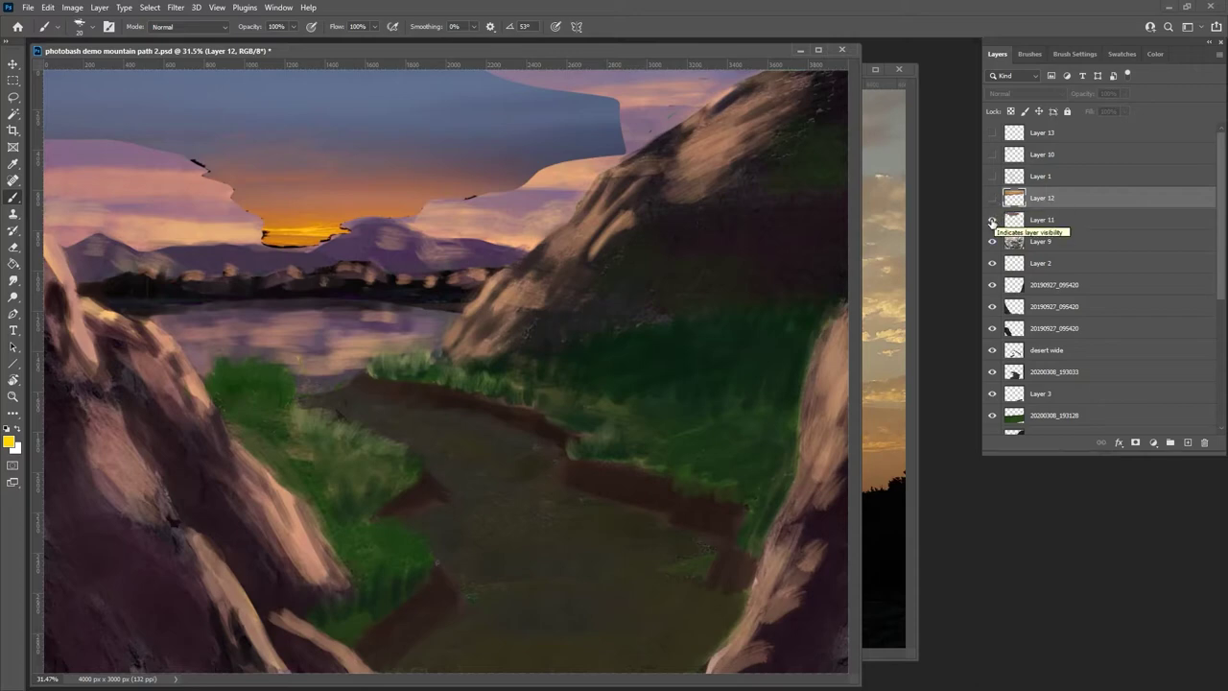
pyautogui.click(992, 197)
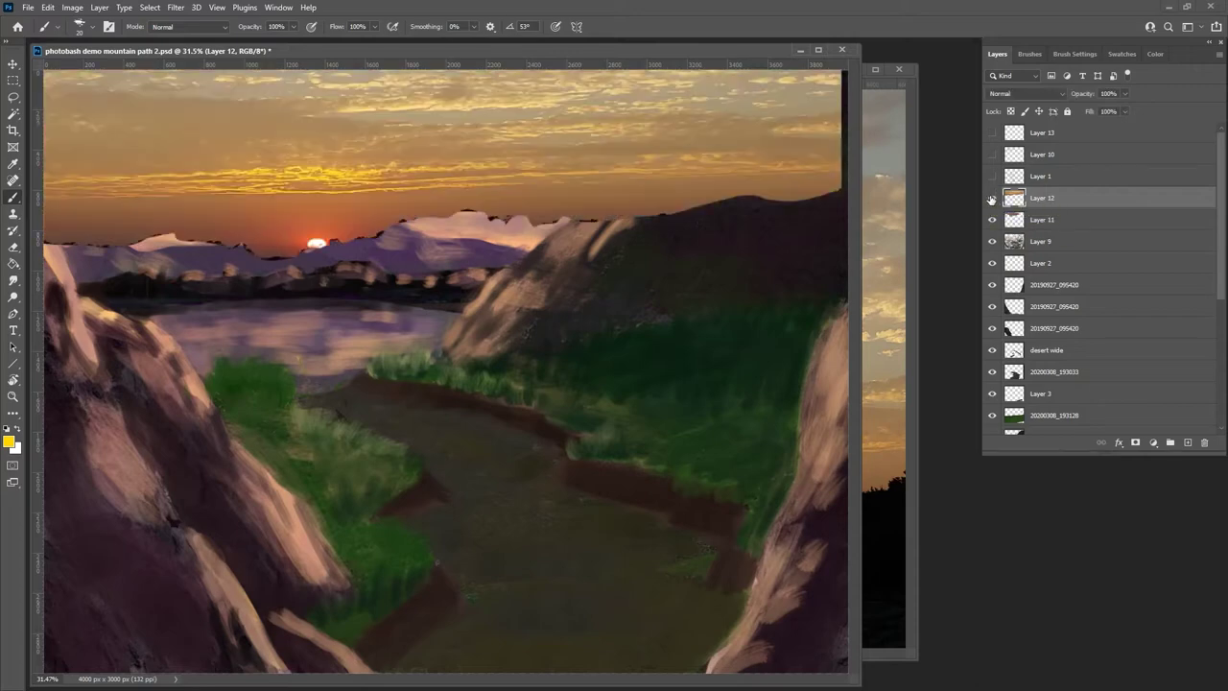
pyautogui.click(992, 198)
pyautogui.click(992, 197)
pyautogui.click(992, 197)
pyautogui.click(992, 198)
pyautogui.click(992, 197)
pyautogui.click(992, 198)
pyautogui.click(992, 197)
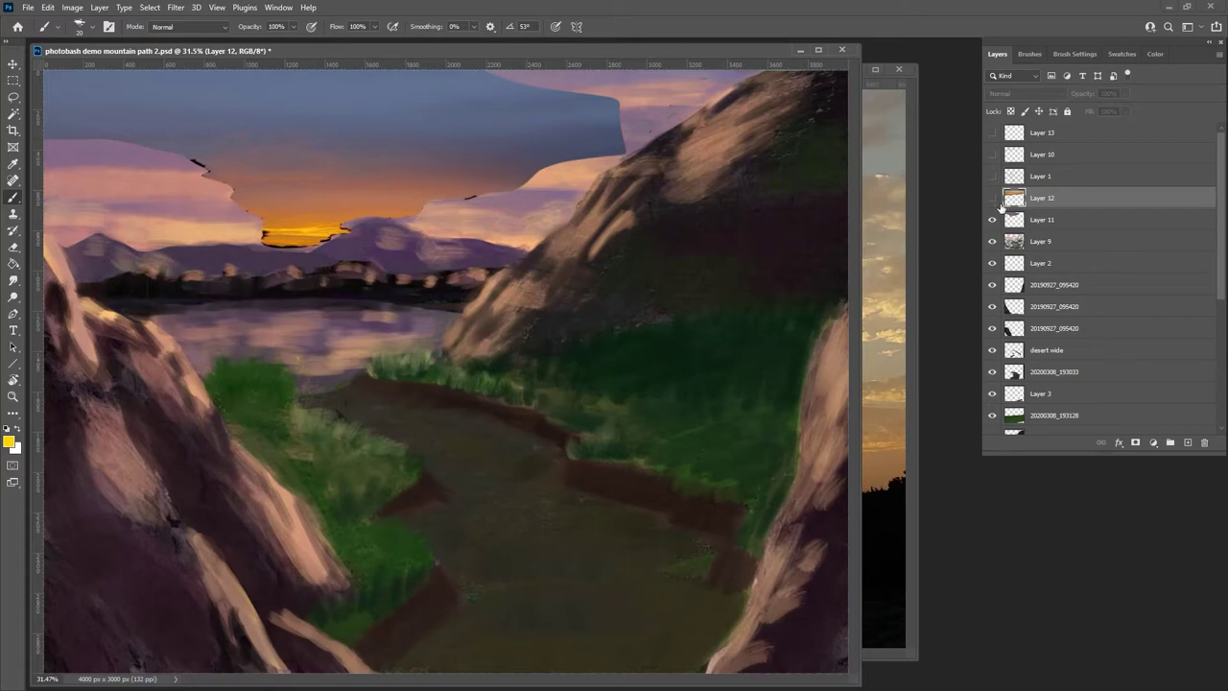
pyautogui.click(1005, 220)
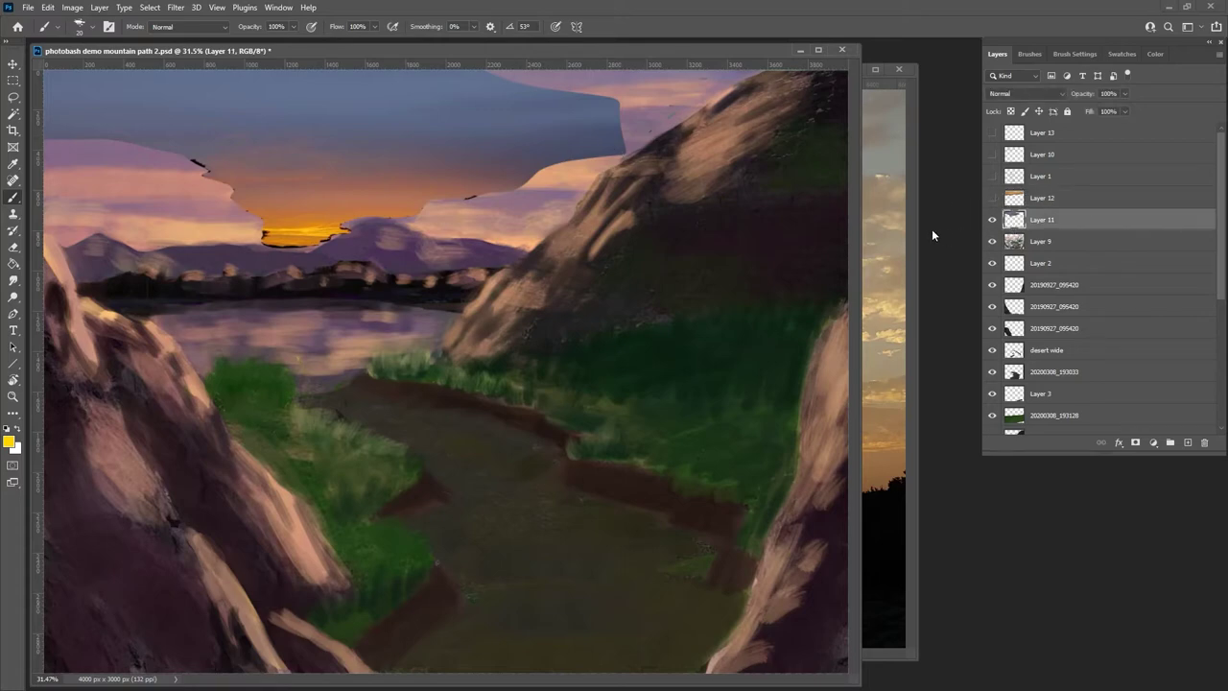
pyautogui.hotkey('ctrl', 't')
# - Skew-transform Layer 11's sky patch, stretching it outward to the left and right
pyautogui.rightClick(538, 175)
pyautogui.click(561, 224)
pyautogui.moveTo(624, 151); pyautogui.dragTo(742, 154)
pyautogui.hotkey('ctrl', '-')
pyautogui.hotkey('ctrl', '-')
pyautogui.moveTo(605, 252); pyautogui.dragTo(770, 255)
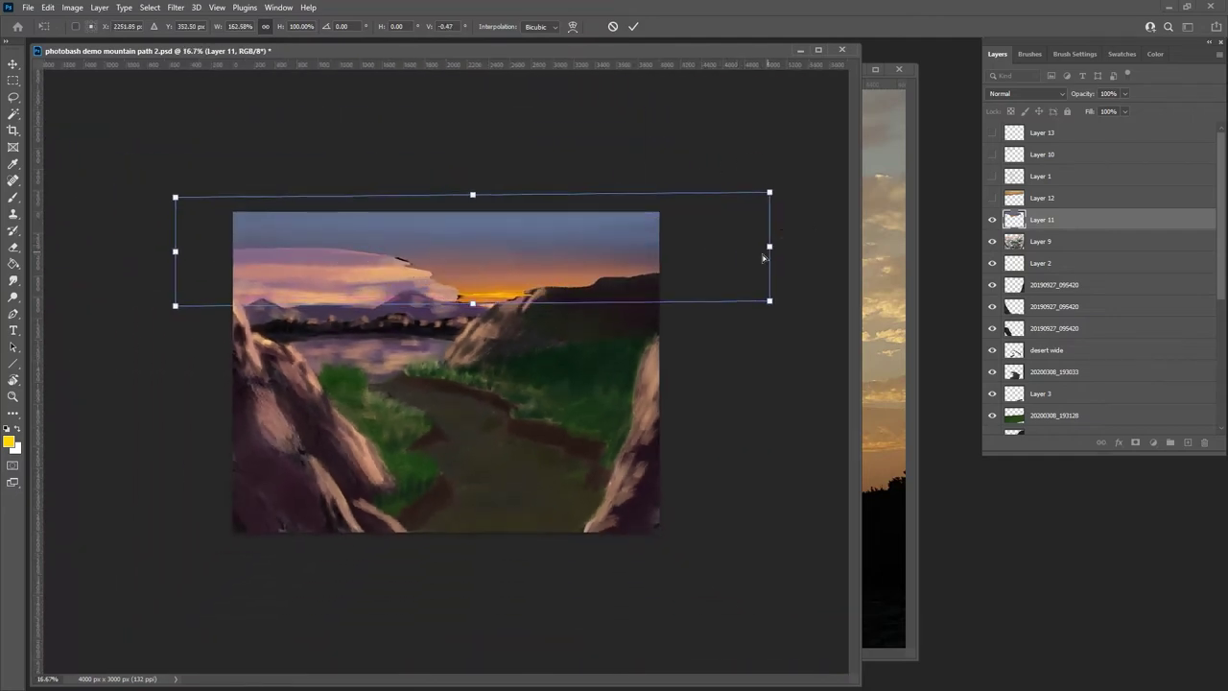
pyautogui.moveTo(177, 257); pyautogui.dragTo(0, 256)
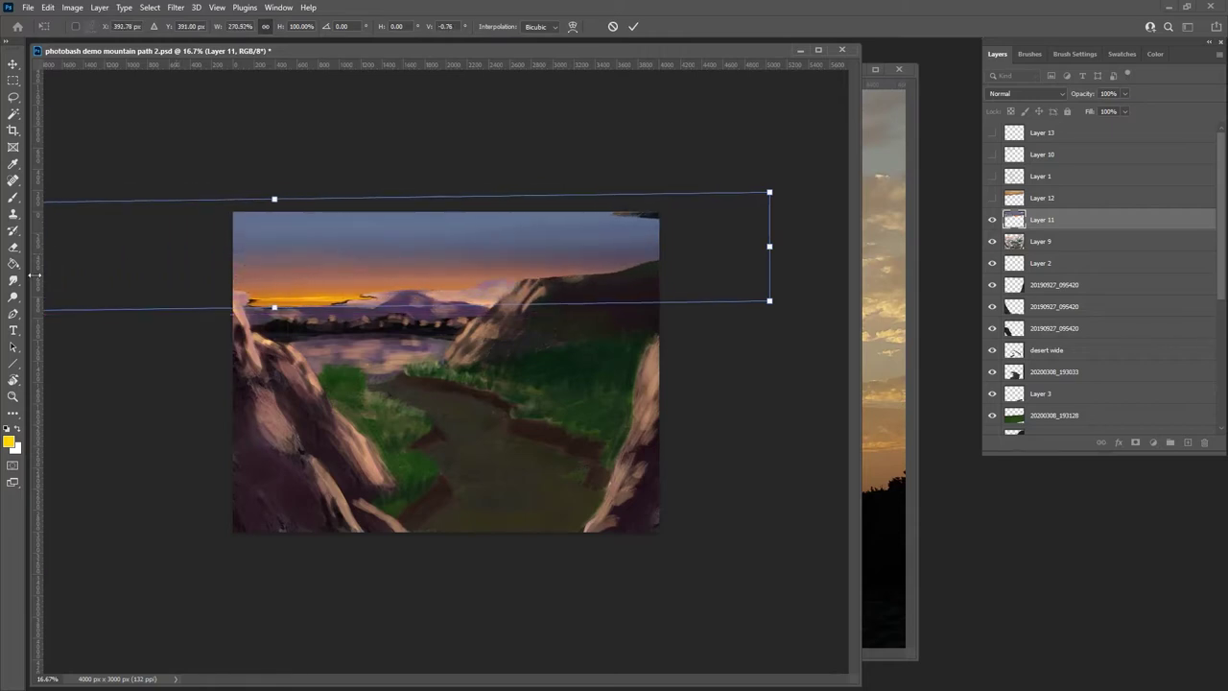
pyautogui.moveTo(774, 249); pyautogui.dragTo(1059, 248)
# - Widen the sky patch beyond both canvas edges, shift it right, raise its top, and commit
pyautogui.hotkey('ctrl', '-')
pyautogui.hotkey('ctrl', '-')
pyautogui.hotkey('ctrl', '-')
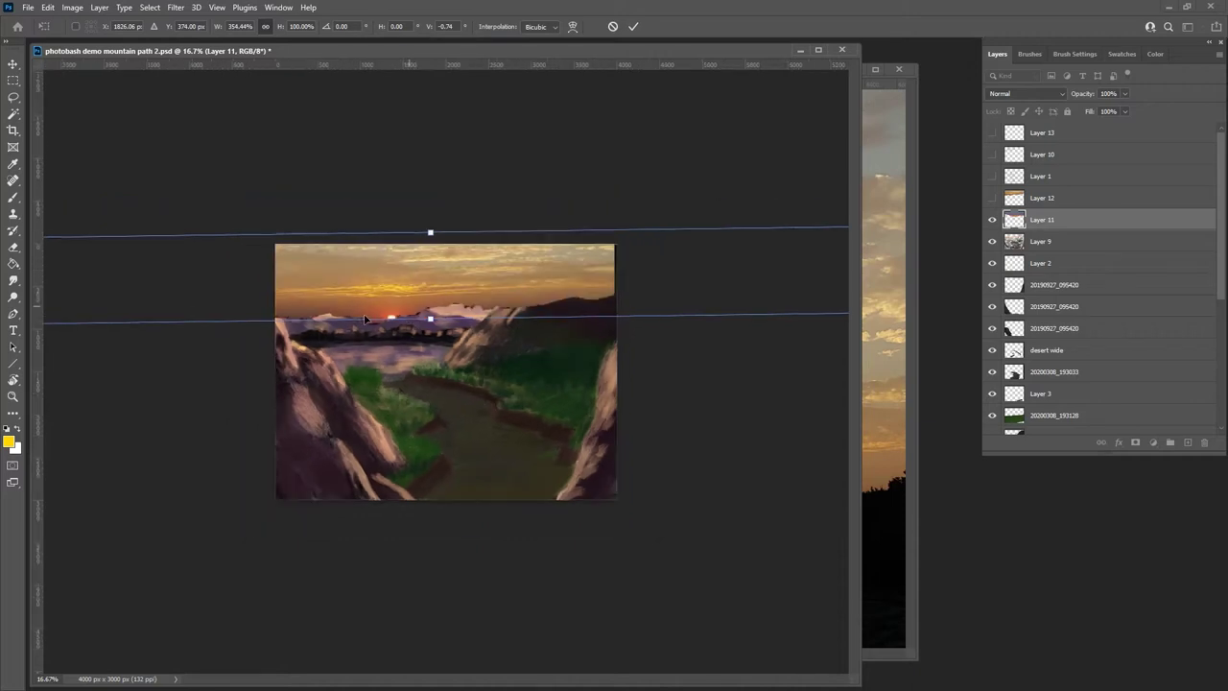
pyautogui.moveTo(195, 330); pyautogui.dragTo(29, 332)
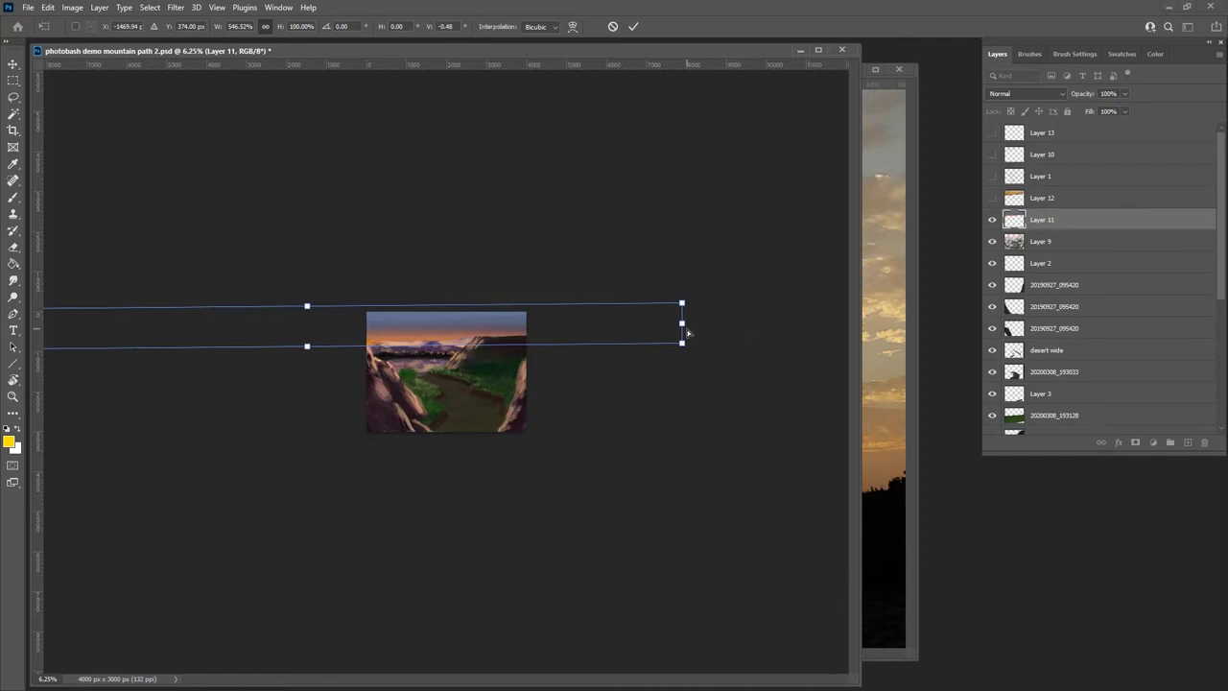
pyautogui.moveTo(683, 330); pyautogui.dragTo(912, 304)
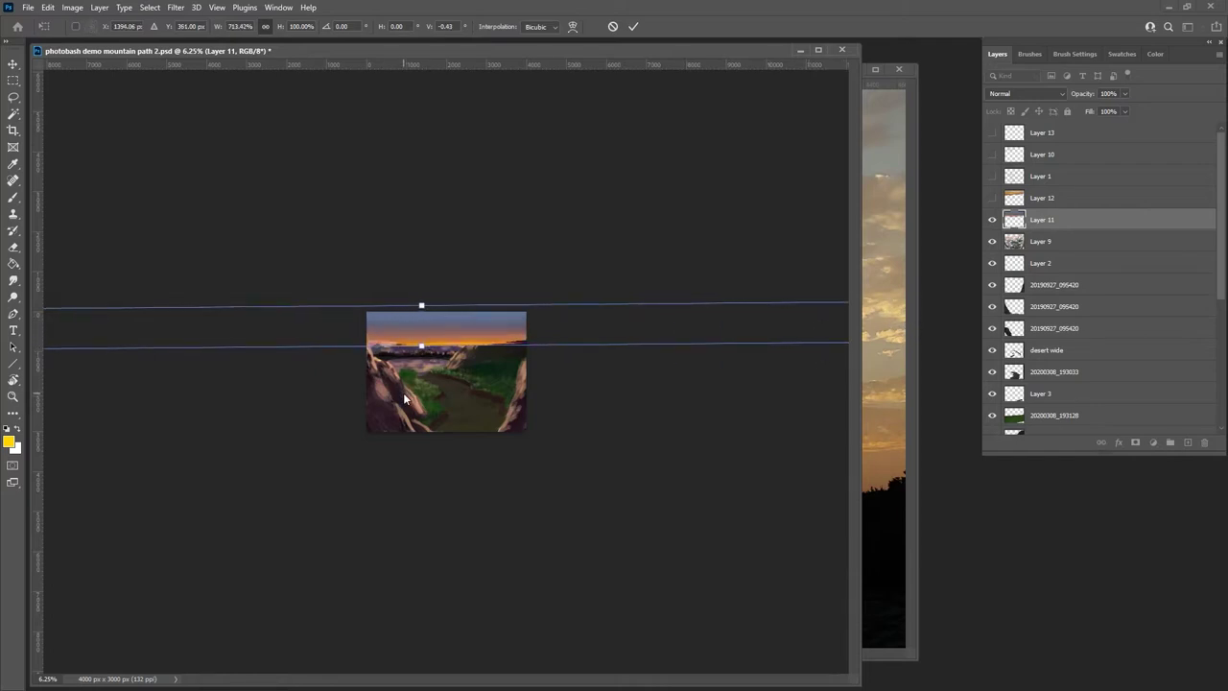
pyautogui.hotkey('ctrl', '-')
pyautogui.hotkey('ctrl', '-')
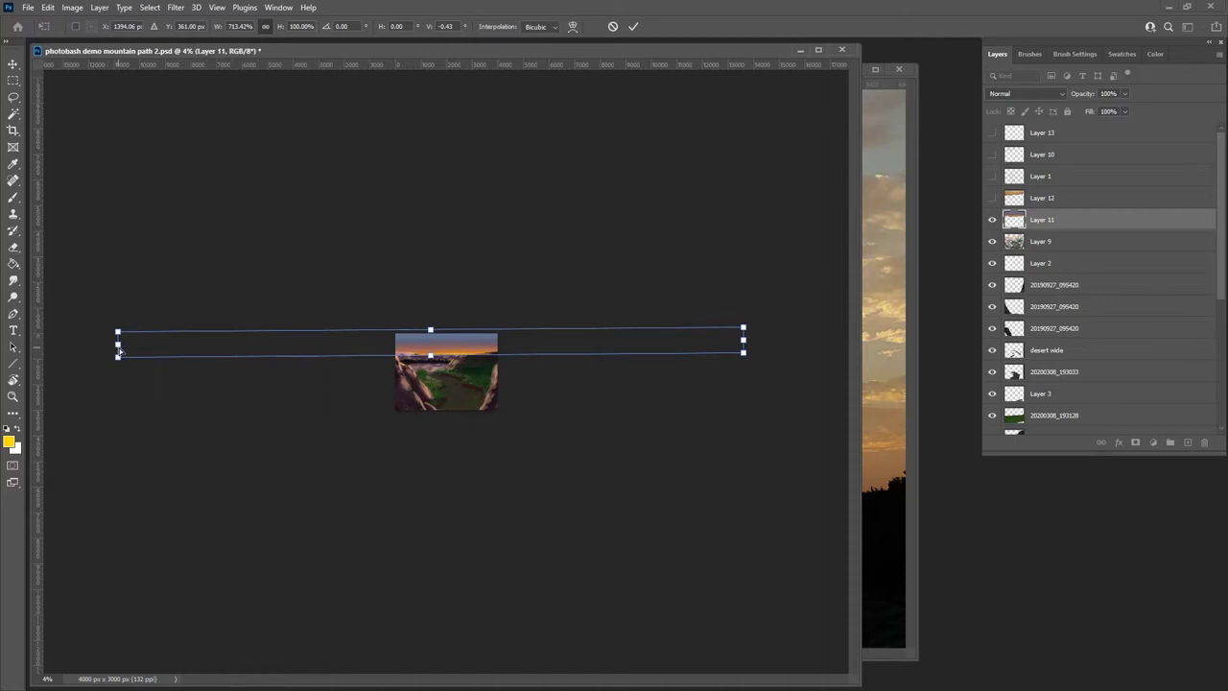
pyautogui.moveTo(117, 346); pyautogui.dragTo(1, 346)
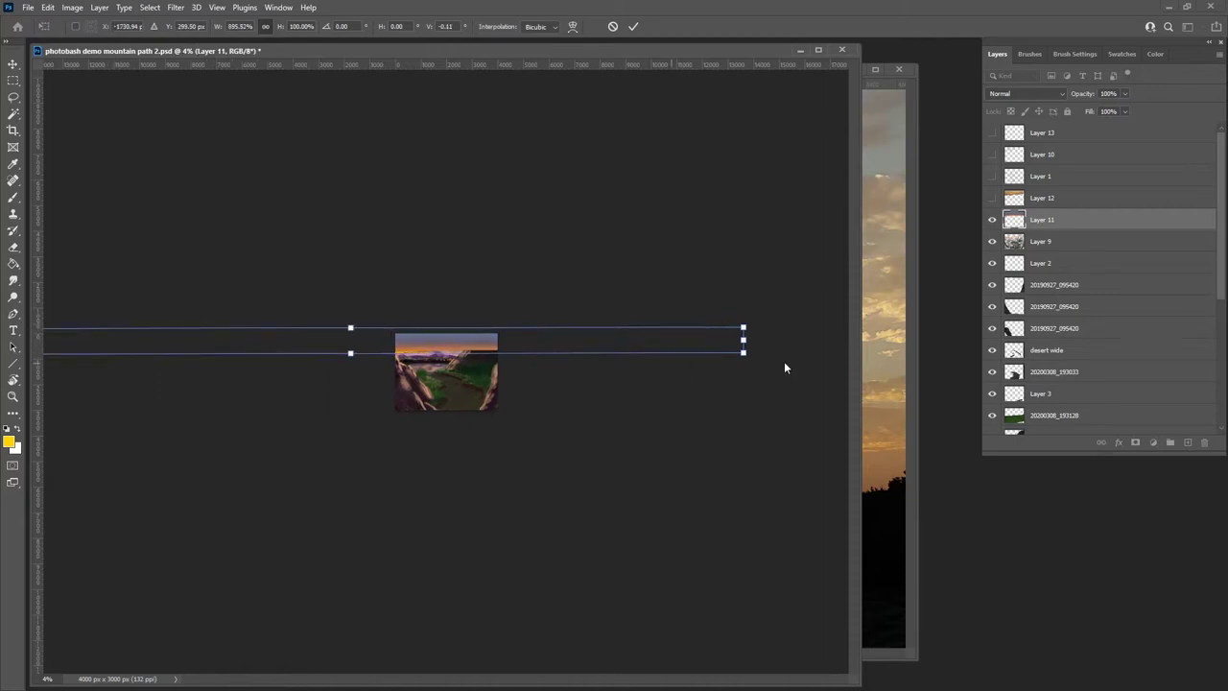
pyautogui.moveTo(746, 348); pyautogui.dragTo(807, 341)
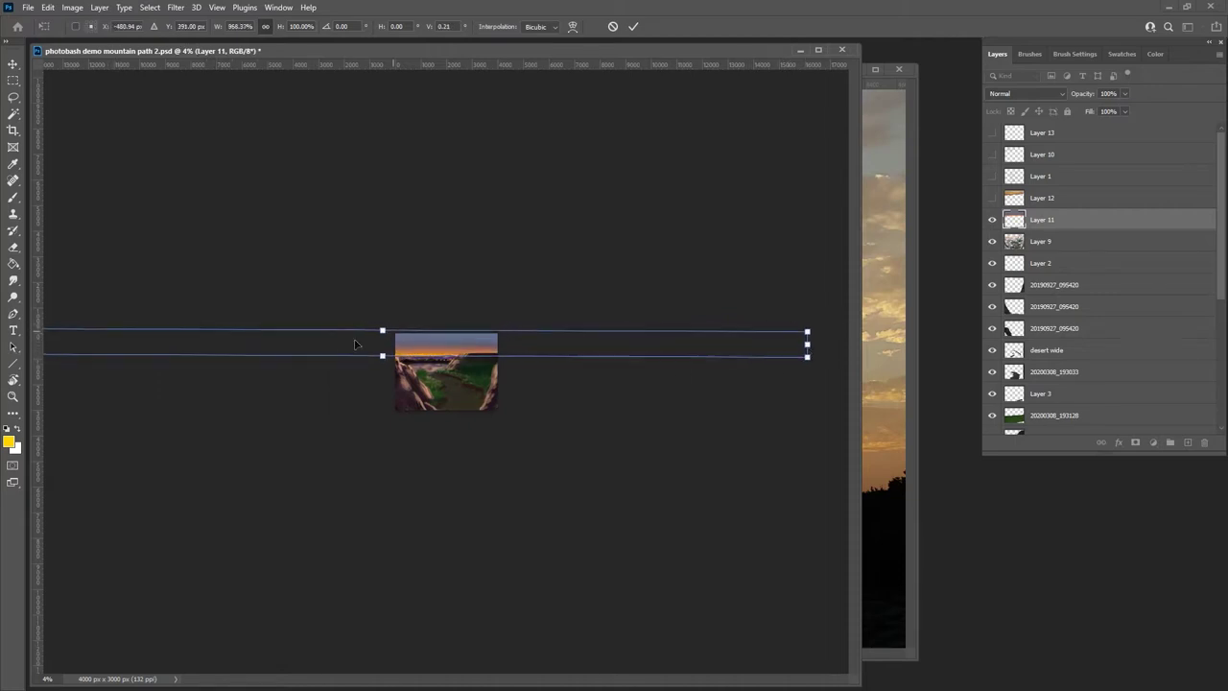
pyautogui.moveTo(388, 350); pyautogui.dragTo(431, 355)
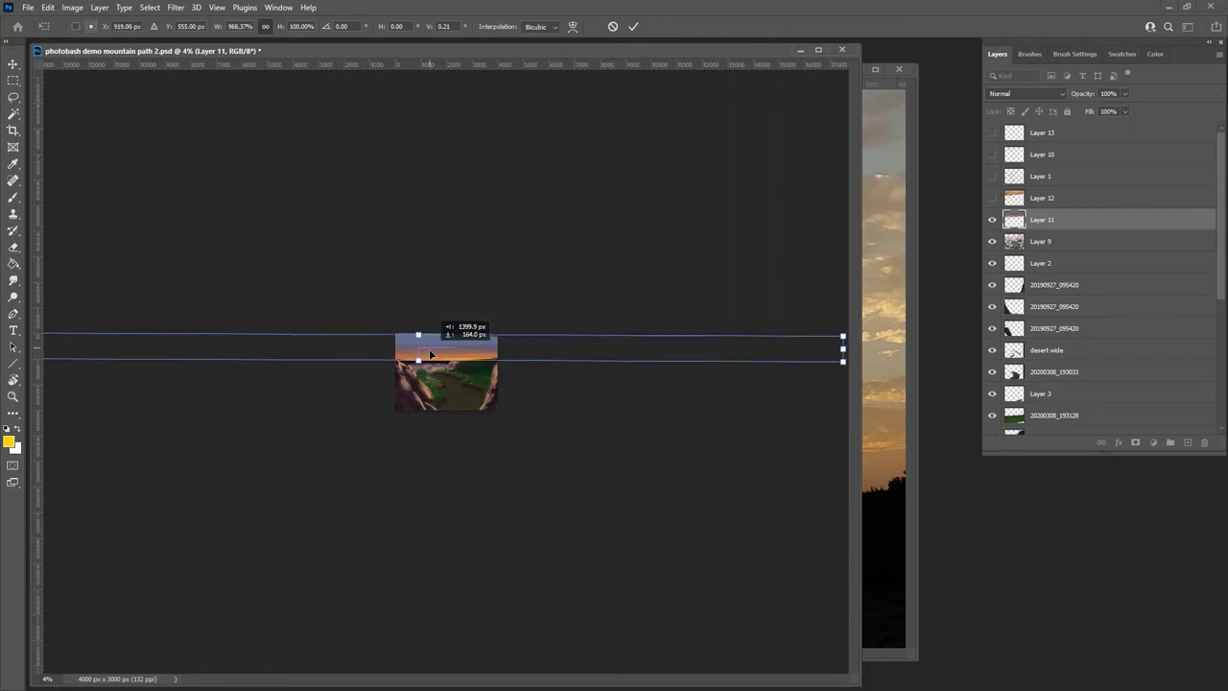
pyautogui.moveTo(419, 336); pyautogui.dragTo(418, 323)
pyautogui.press('Return')
pyautogui.press('b')
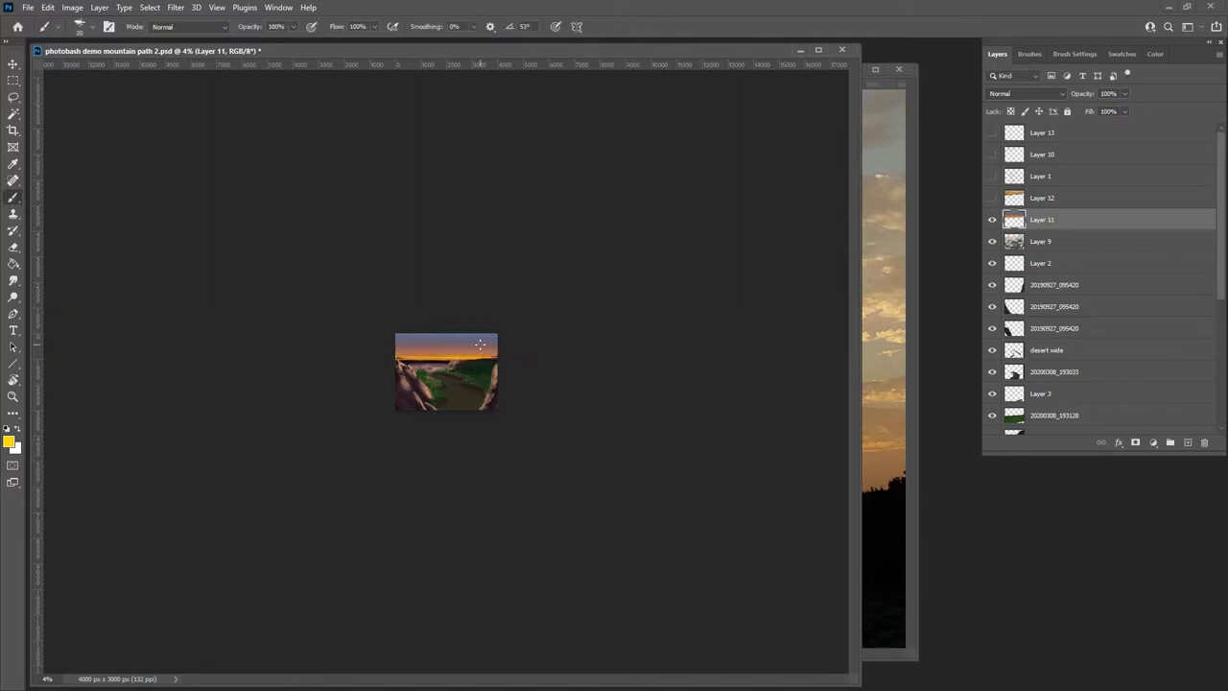
# - Select a strip across the top of the image and toggle Layer 11 to judge its effect
pyautogui.press('m')
pyautogui.moveTo(395, 333)
pyautogui.mouseDown()
pyautogui.moveTo(665, 397)
pyautogui.moveTo(665, 369)
pyautogui.mouseUp()
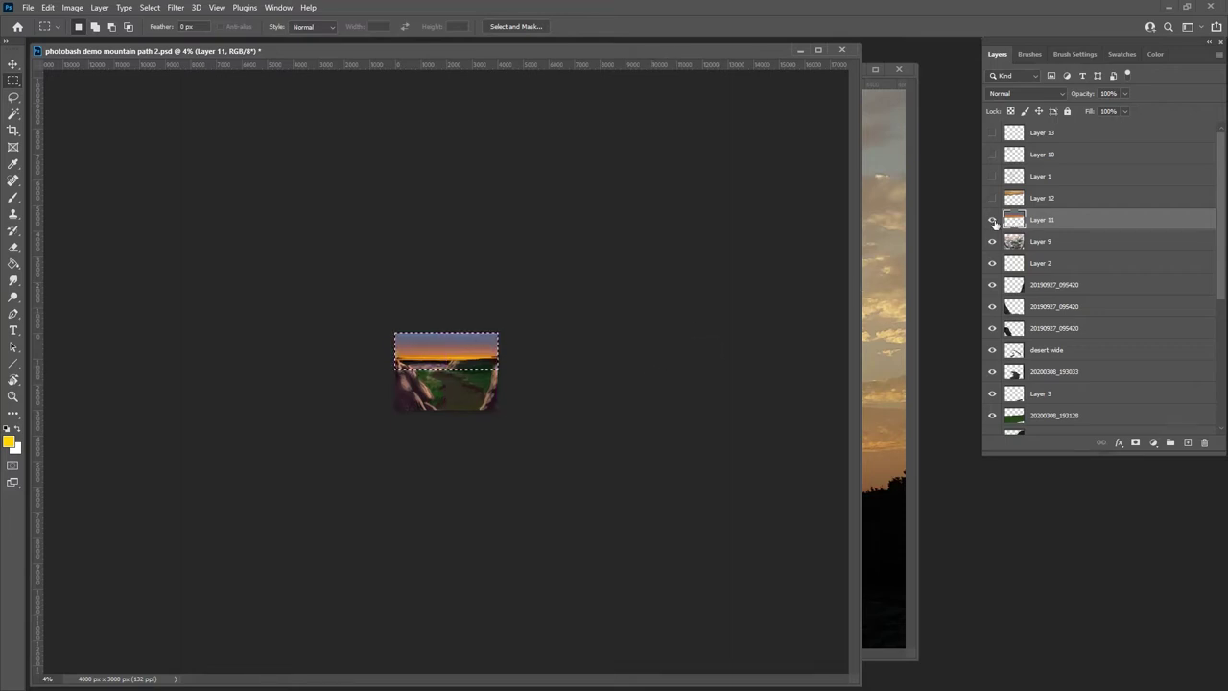
pyautogui.click(992, 220)
pyautogui.click(992, 220)
pyautogui.hotkey('ctrl', 'd')
# - Set Layer 11 to Normal blending and move it down to sit just above DSC00819
pyautogui.scroll(5, 490, 349)
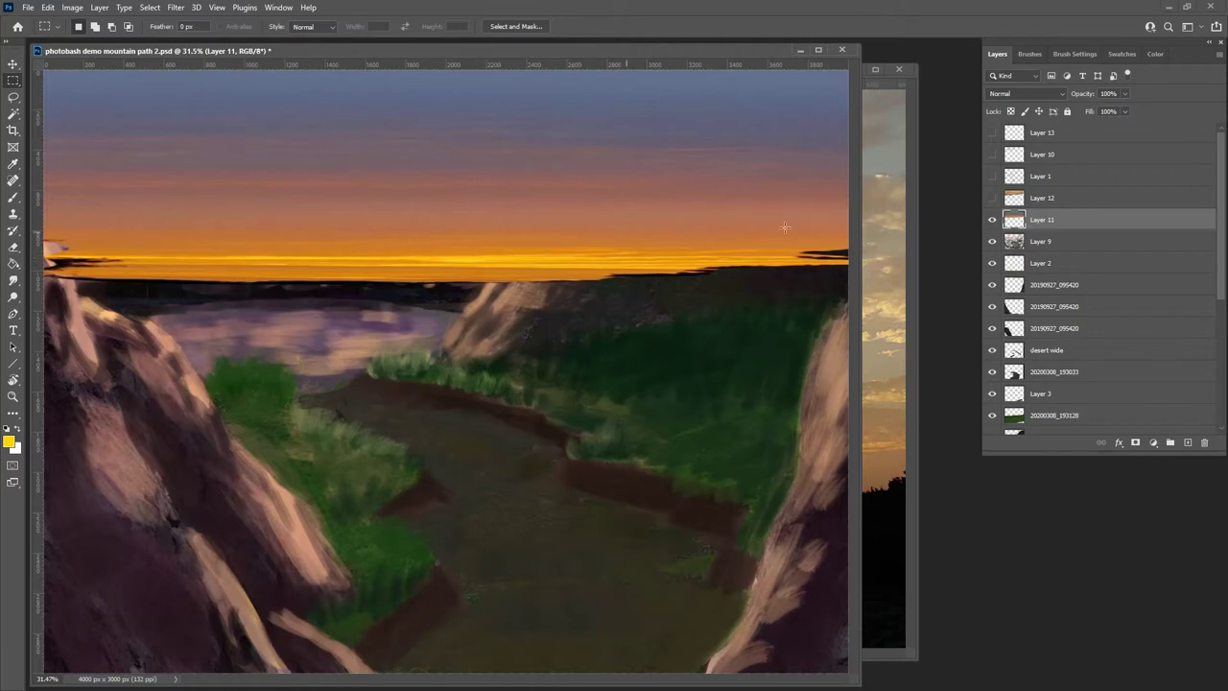
pyautogui.click(1025, 93)
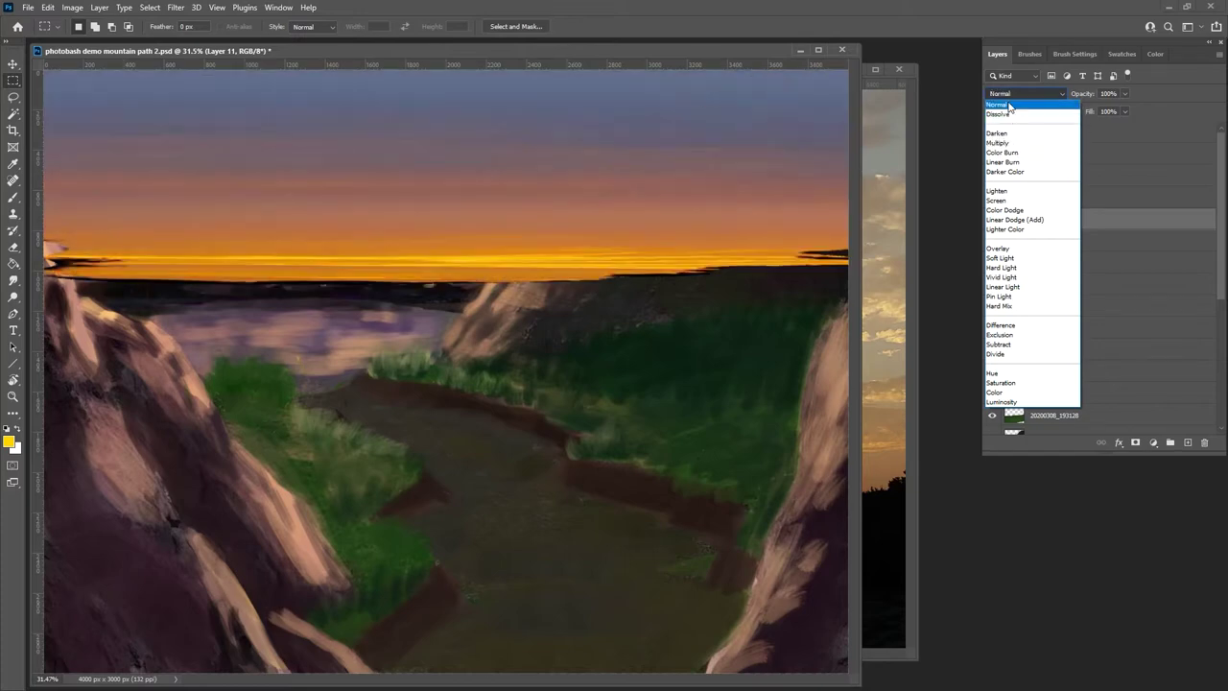
pyautogui.click(998, 103)
pyautogui.moveTo(1012, 218); pyautogui.dragTo(1022, 436)
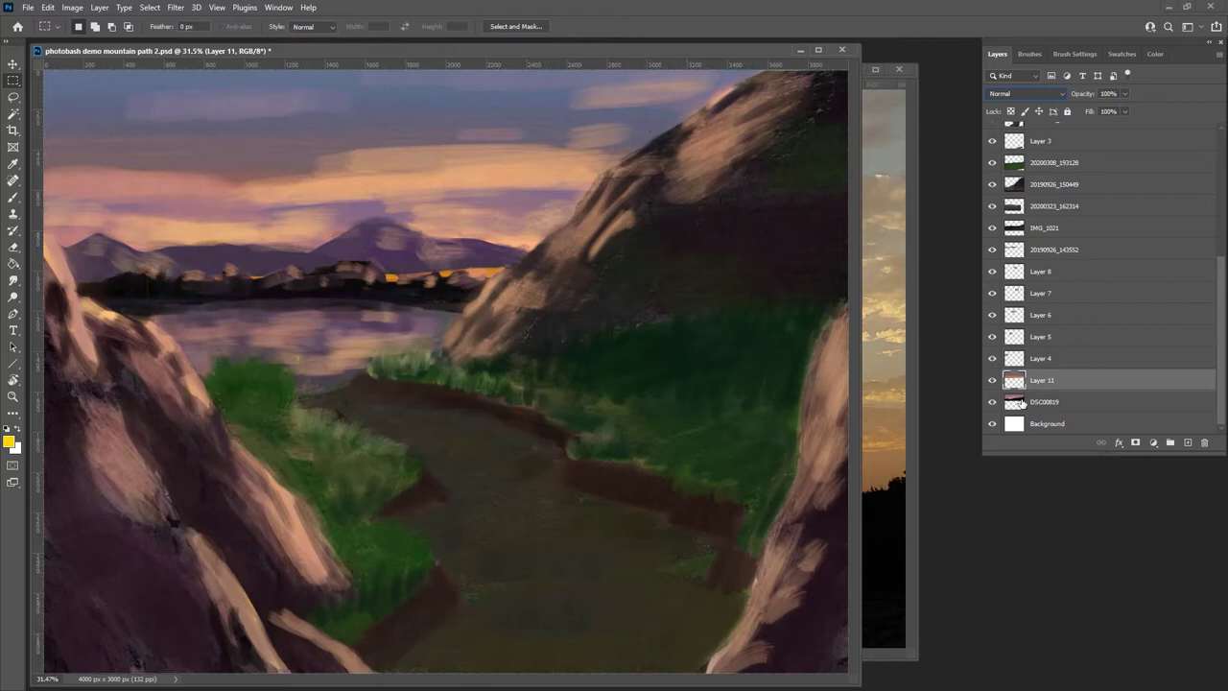
pyautogui.moveTo(1019, 381); pyautogui.dragTo(1024, 249)
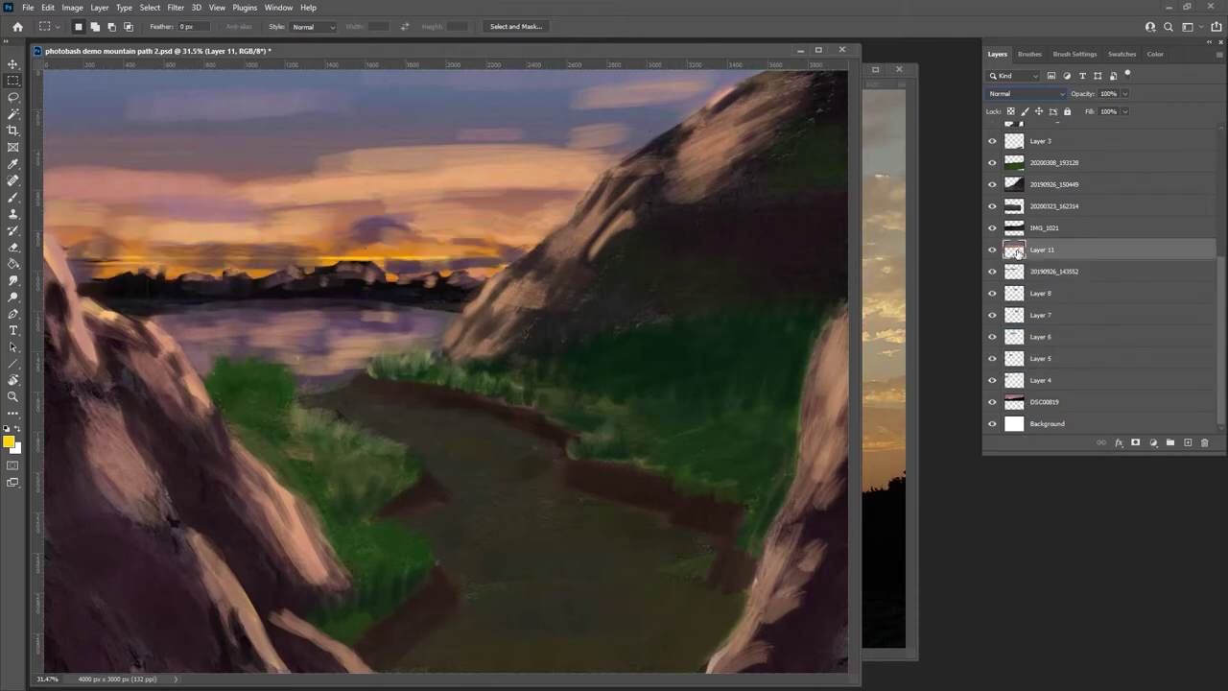
pyautogui.moveTo(1019, 253); pyautogui.dragTo(1026, 381)
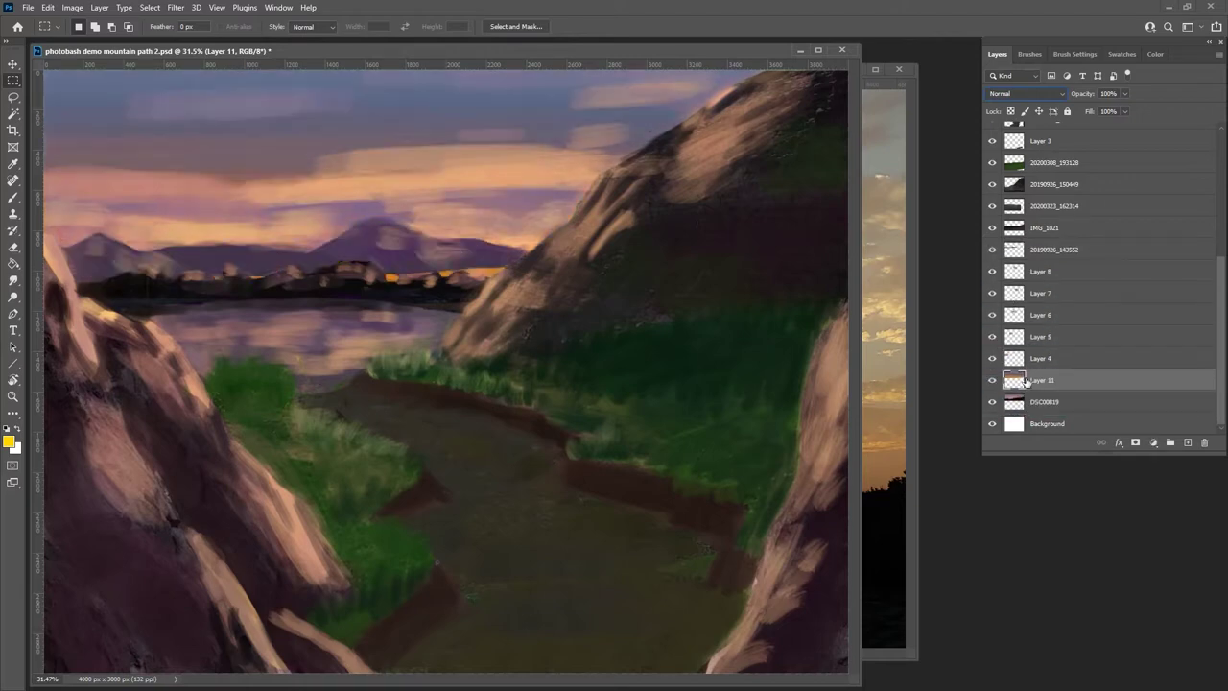
pyautogui.scroll(5, 1017, 345)
pyautogui.scroll(5, 1046, 197)
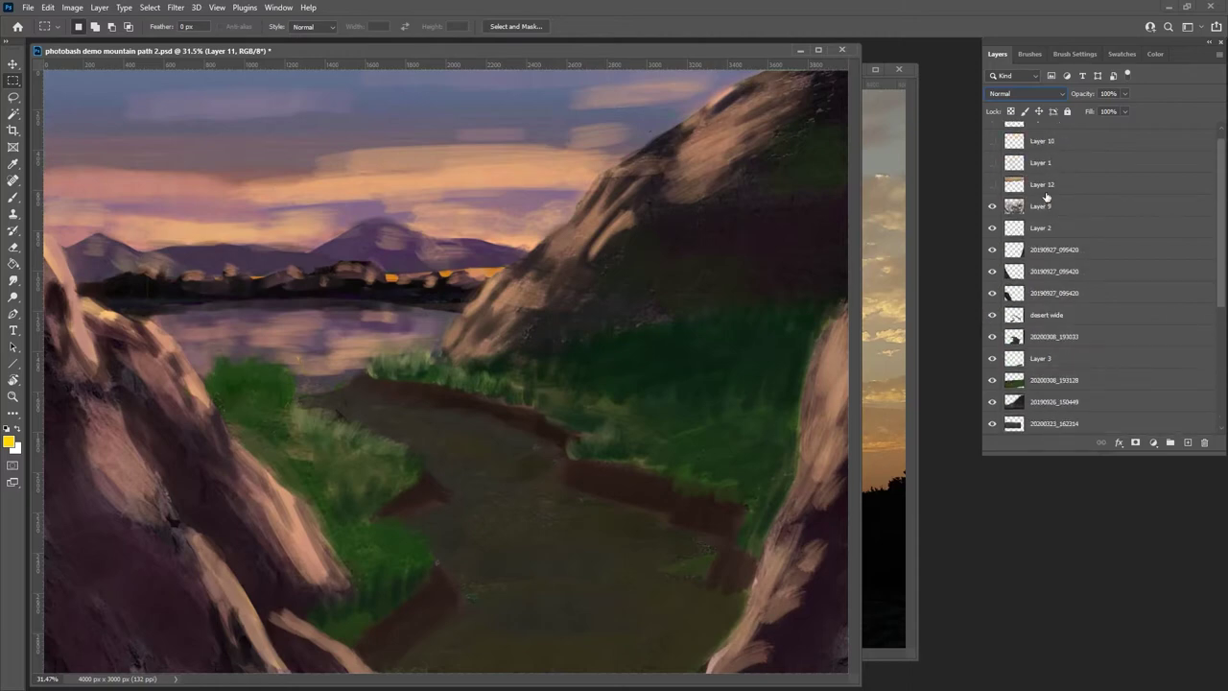
# - Hide Layer 9 and the cloud layers 4 to 7, keeping the distant purple mountains visible
pyautogui.click(992, 208)
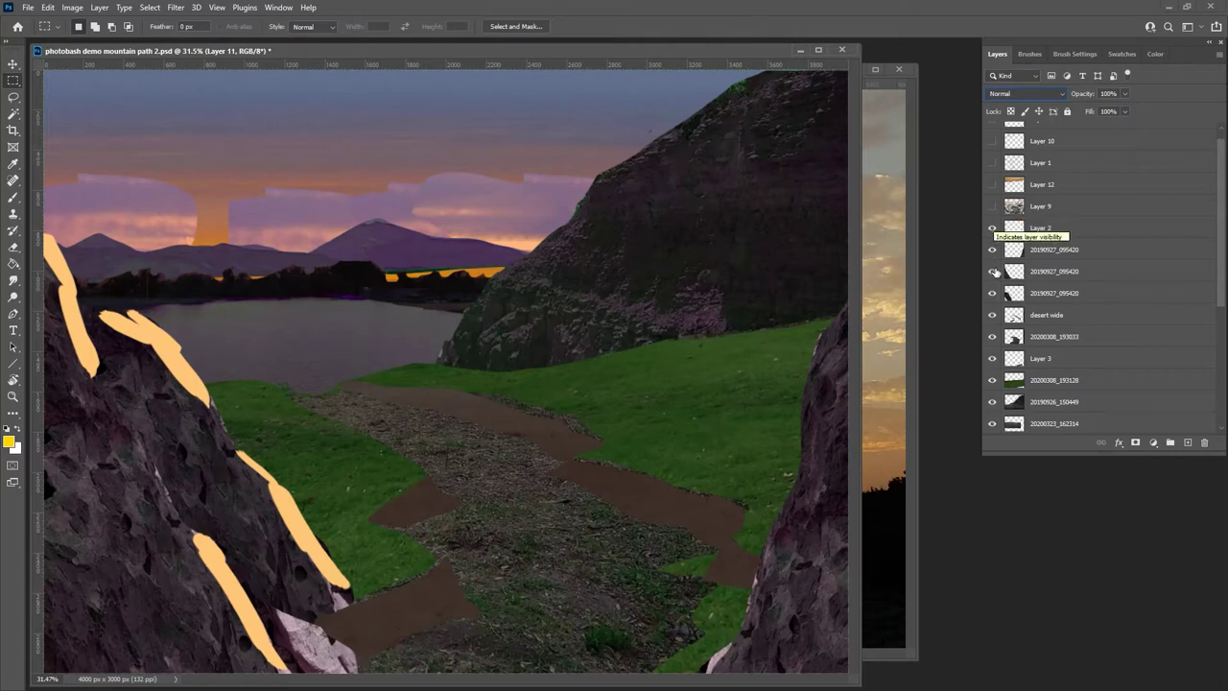
pyautogui.scroll(-3, 991, 288)
pyautogui.scroll(-5, 1074, 299)
pyautogui.click(992, 402)
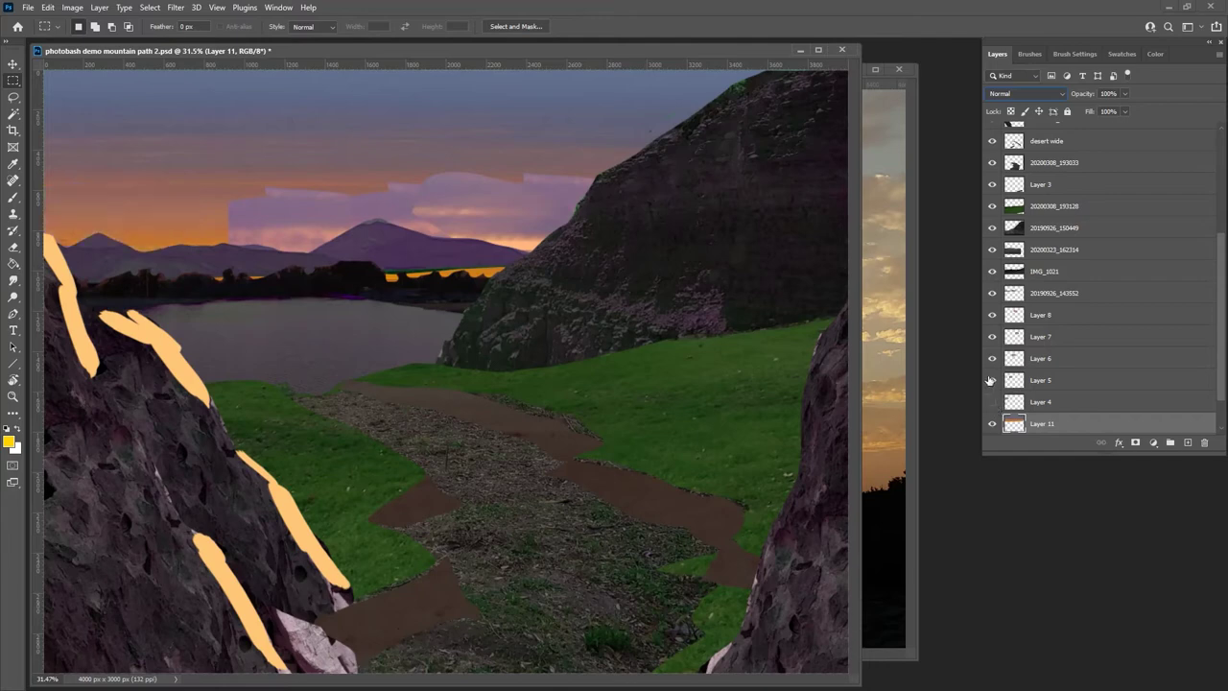
pyautogui.moveTo(992, 385); pyautogui.dragTo(997, 295)
pyautogui.click(998, 295)
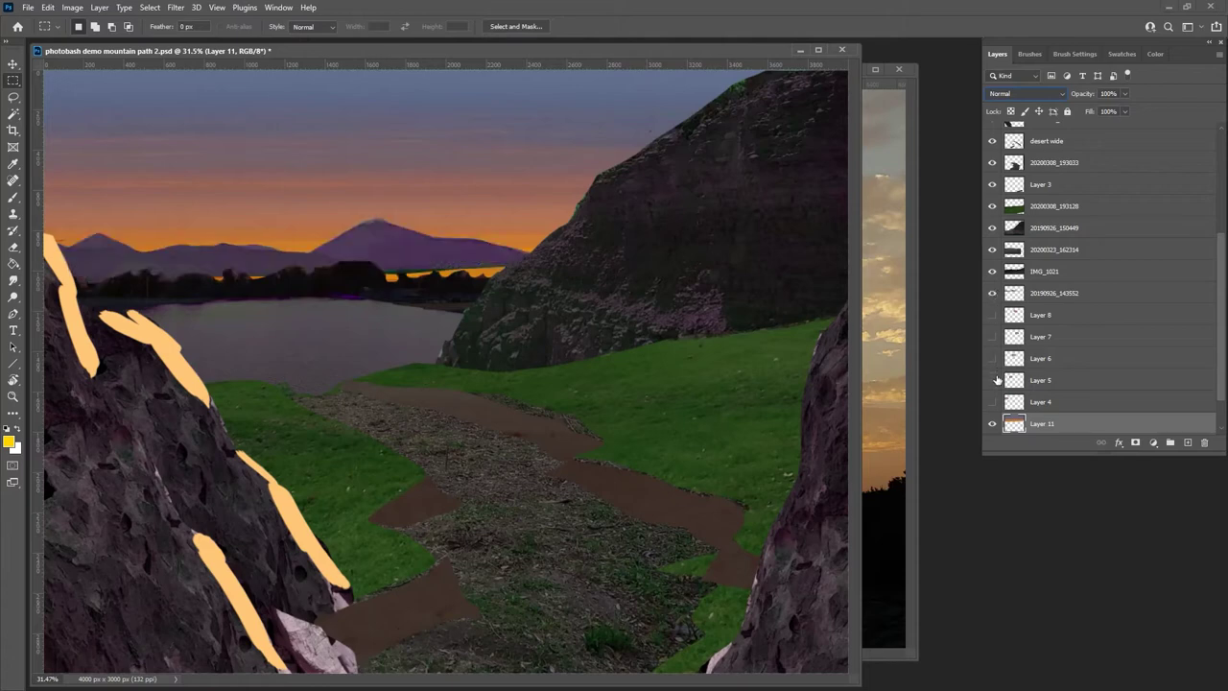
pyautogui.scroll(-1, 998, 394)
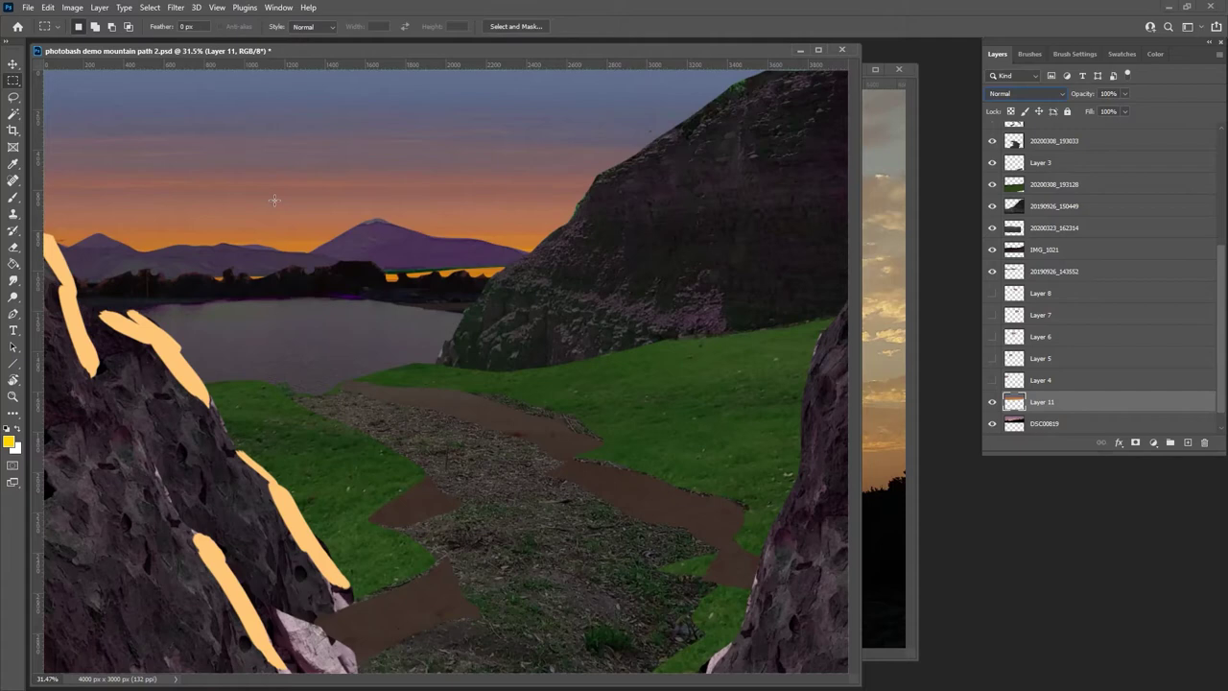
# - Move the sunset sky layer upward with the Move tool and fine-tune its position
pyautogui.click(13, 64)
pyautogui.moveTo(263, 196); pyautogui.dragTo(231, 189)
pyautogui.moveTo(341, 189); pyautogui.dragTo(335, 191)
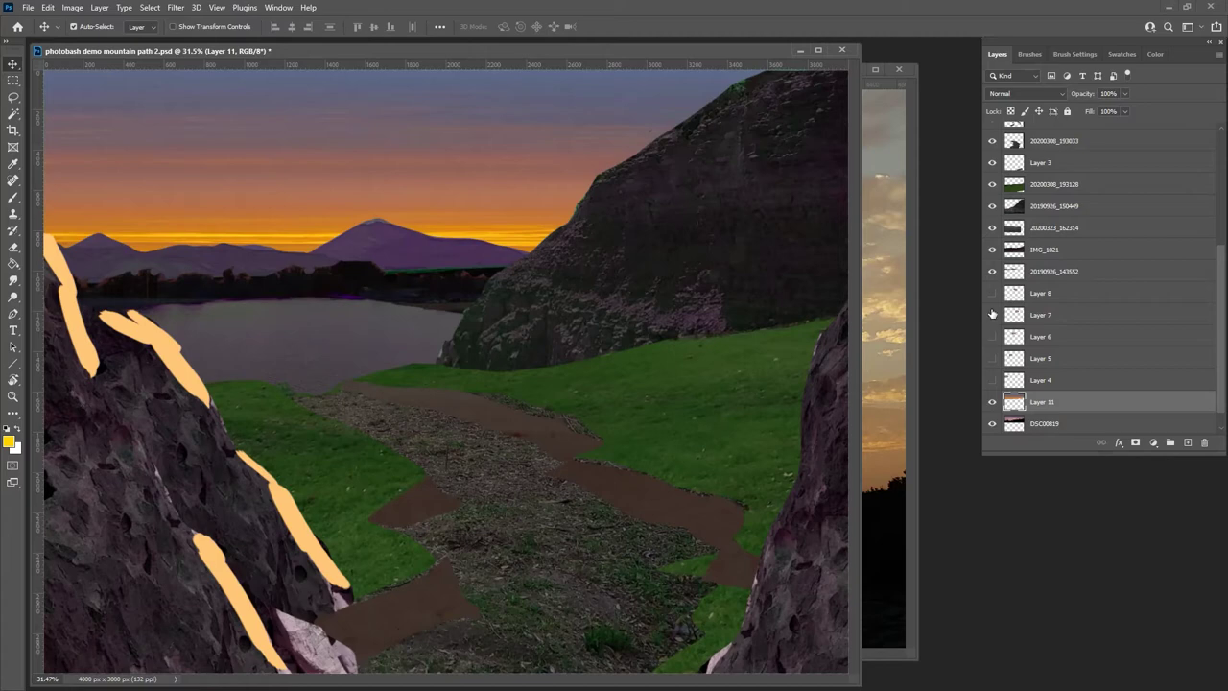
pyautogui.click(992, 273)
pyautogui.click(992, 272)
pyautogui.scroll(5, 992, 278)
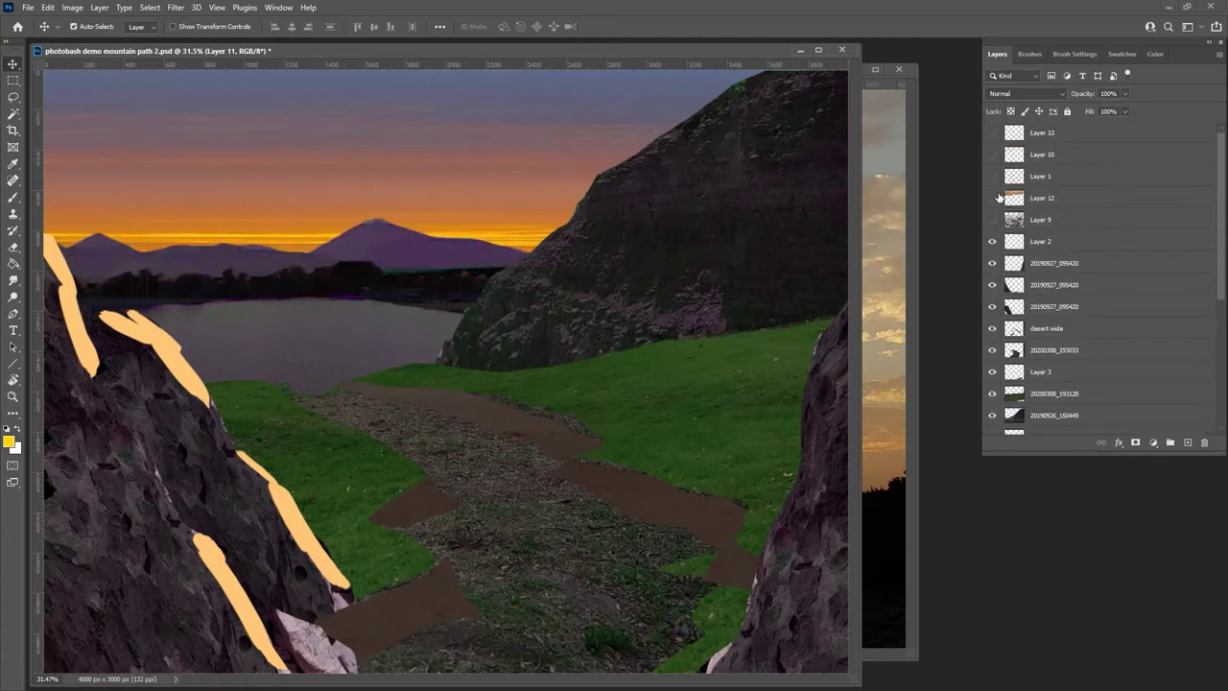
# - Compare with and without Layer 9's painted overlay, leaving it visible and active
pyautogui.click(992, 220)
pyautogui.click(992, 219)
pyautogui.click(992, 219)
pyautogui.click(992, 220)
pyautogui.click(992, 220)
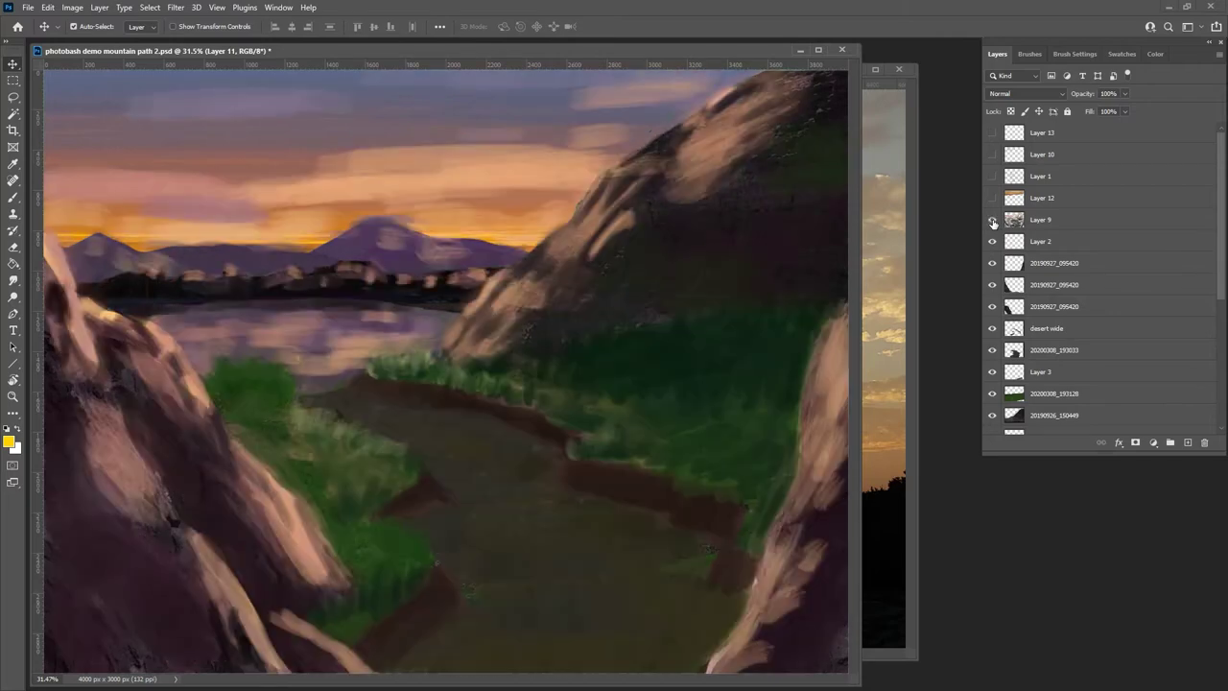
pyautogui.click(992, 220)
pyautogui.click(992, 220)
pyautogui.click(992, 220)
pyautogui.click(992, 219)
pyautogui.click(992, 219)
pyautogui.click(1012, 219)
# - Duplicate Layer 9 as 'Layer 9 copy backup' and hide the copy
pyautogui.rightClick(1014, 220)
pyautogui.rightClick(1078, 217)
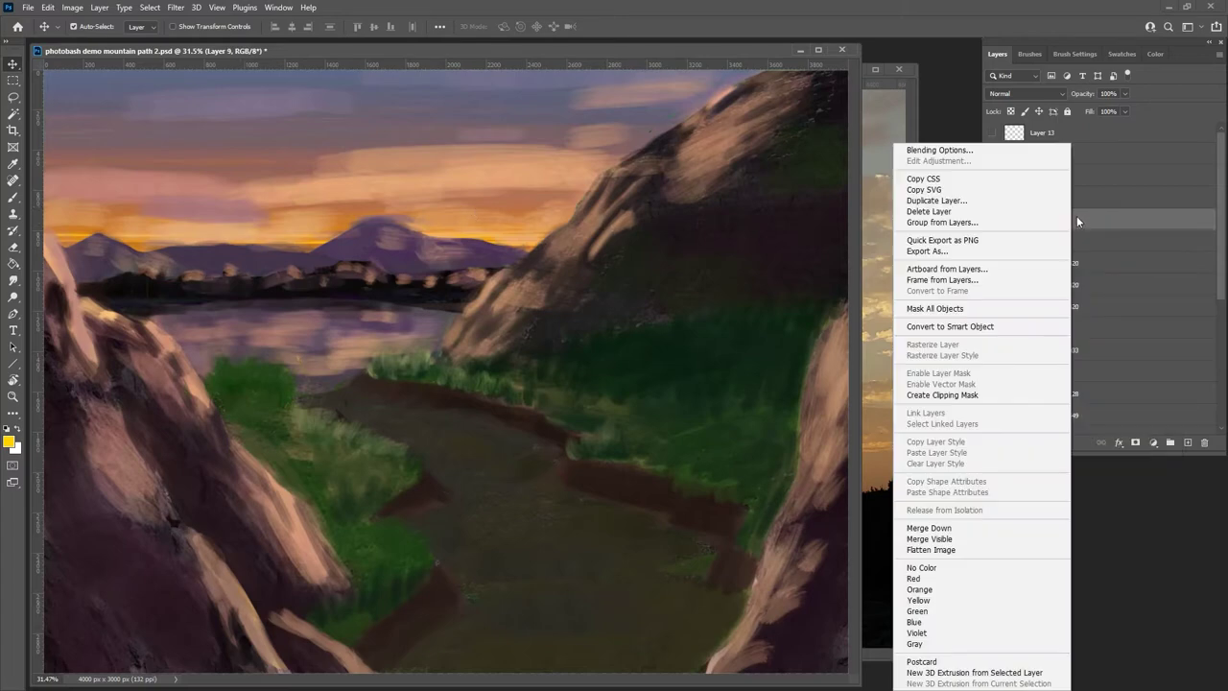
pyautogui.click(990, 201)
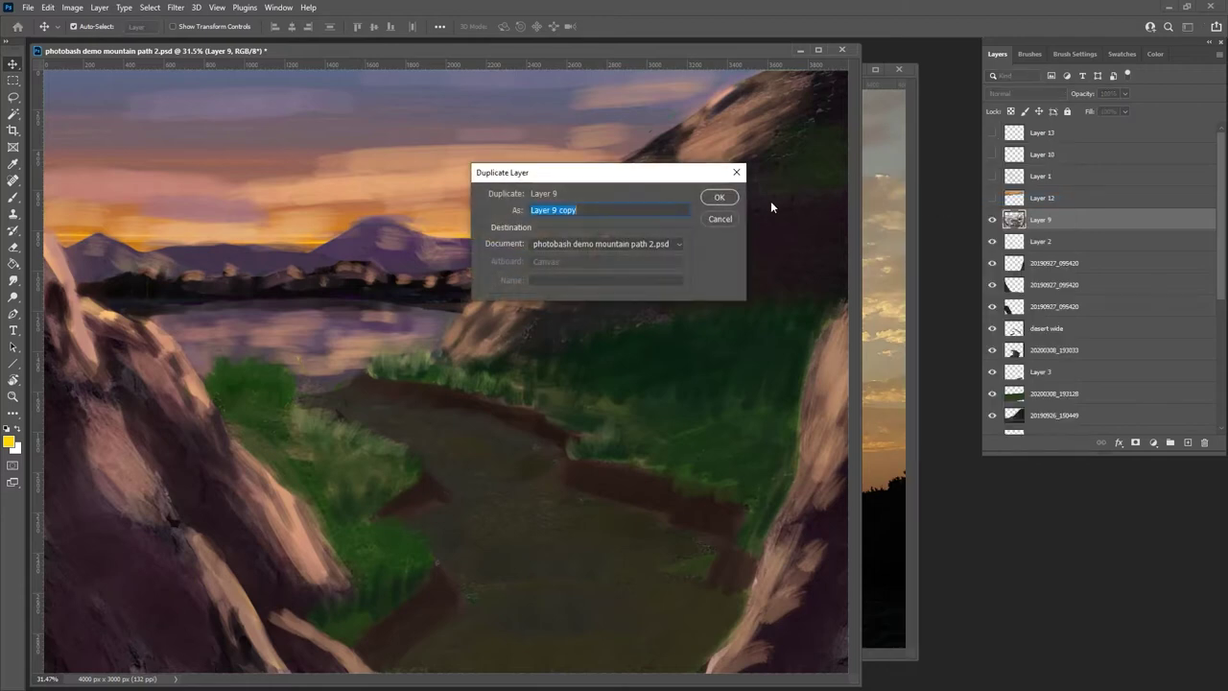
pyautogui.click(608, 212)
pyautogui.press('Return')
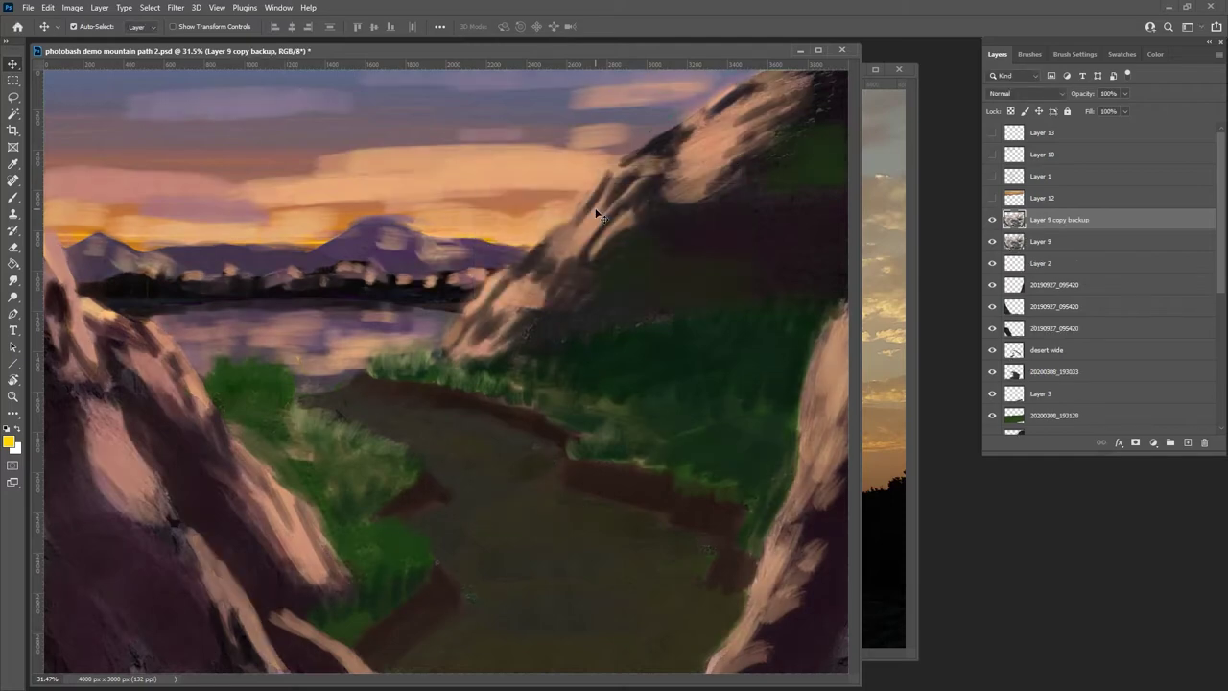
pyautogui.click(992, 223)
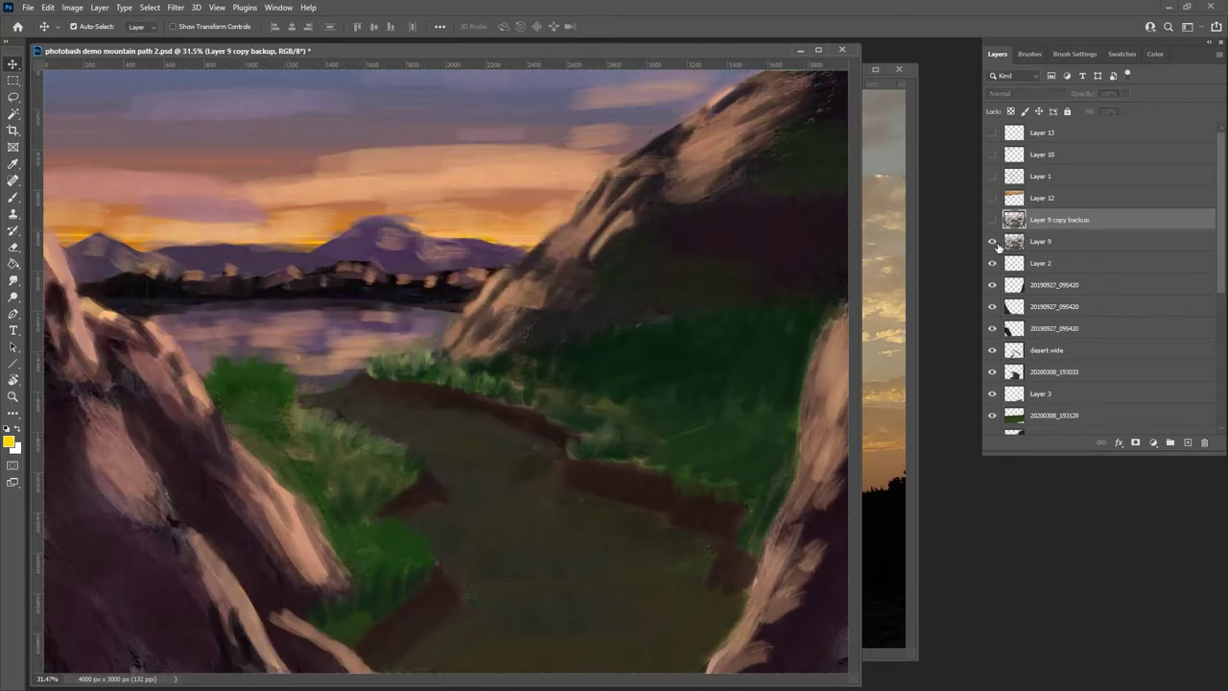
pyautogui.click(1014, 246)
pyautogui.press('e')
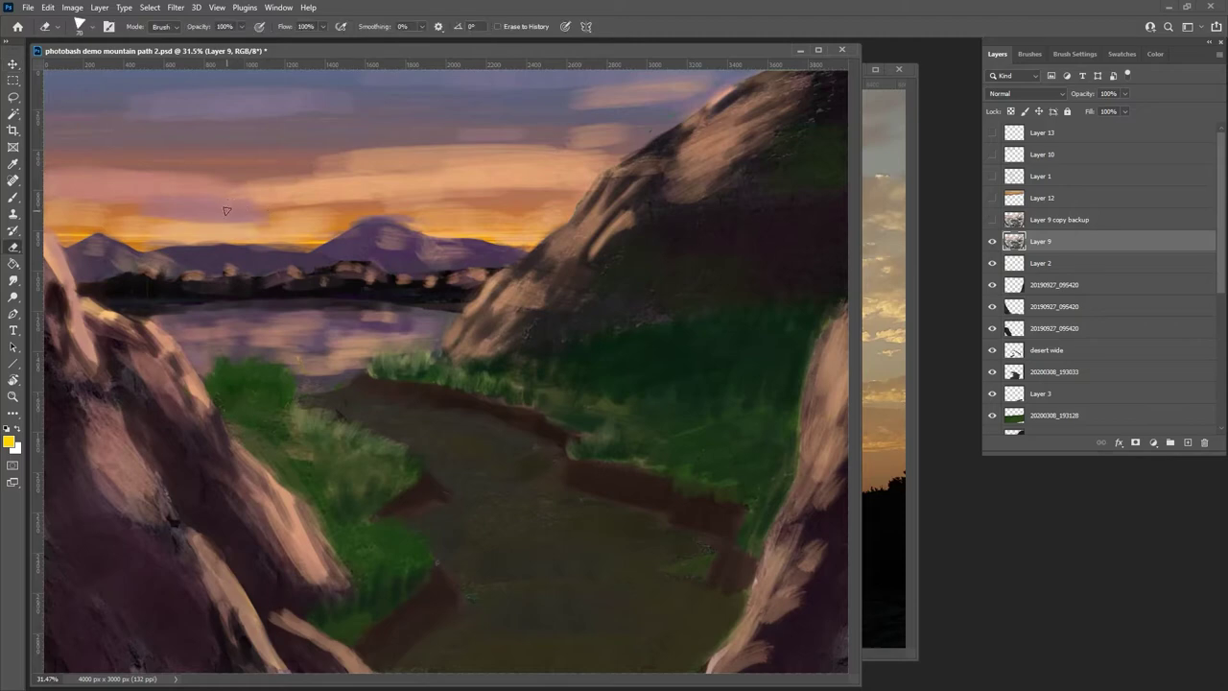
pyautogui.press(']')
pyautogui.press(']')
pyautogui.press(']')
pyautogui.press(']')
pyautogui.press(']')
pyautogui.press(']')
pyautogui.moveTo(155, 216)
pyautogui.mouseDown()
pyautogui.moveTo(290, 212)
pyautogui.moveTo(318, 229)
pyautogui.moveTo(364, 193)
pyautogui.moveTo(432, 192)
pyautogui.moveTo(363, 180)
pyautogui.moveTo(250, 191)
pyautogui.moveTo(307, 199)
pyautogui.moveTo(175, 195)
pyautogui.moveTo(245, 195)
pyautogui.moveTo(103, 178)
pyautogui.moveTo(128, 192)
pyautogui.moveTo(108, 204)
pyautogui.moveTo(143, 218)
pyautogui.moveTo(236, 224)
pyautogui.mouseUp()
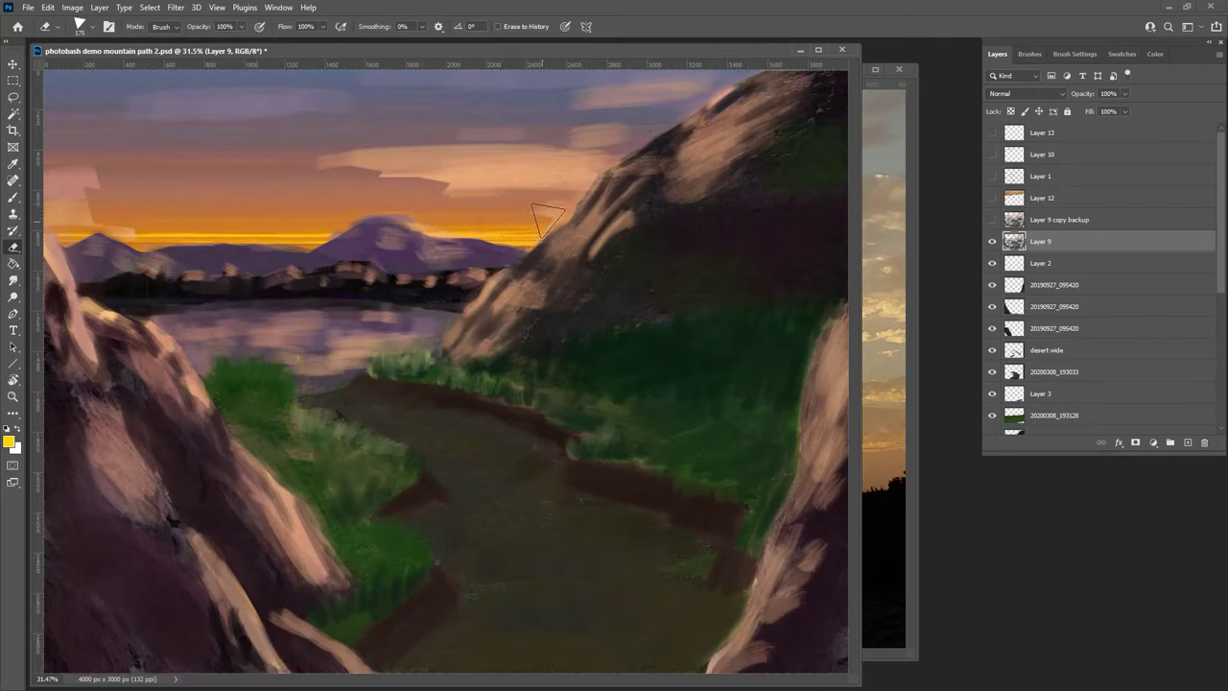
pyautogui.moveTo(563, 196)
pyautogui.mouseDown()
pyautogui.moveTo(353, 167)
pyautogui.moveTo(481, 154)
pyautogui.moveTo(569, 162)
pyautogui.moveTo(569, 184)
pyautogui.moveTo(576, 157)
pyautogui.moveTo(49, 181)
pyautogui.moveTo(111, 183)
pyautogui.moveTo(116, 202)
pyautogui.moveTo(34, 201)
pyautogui.moveTo(105, 206)
pyautogui.moveTo(60, 209)
pyautogui.mouseUp()
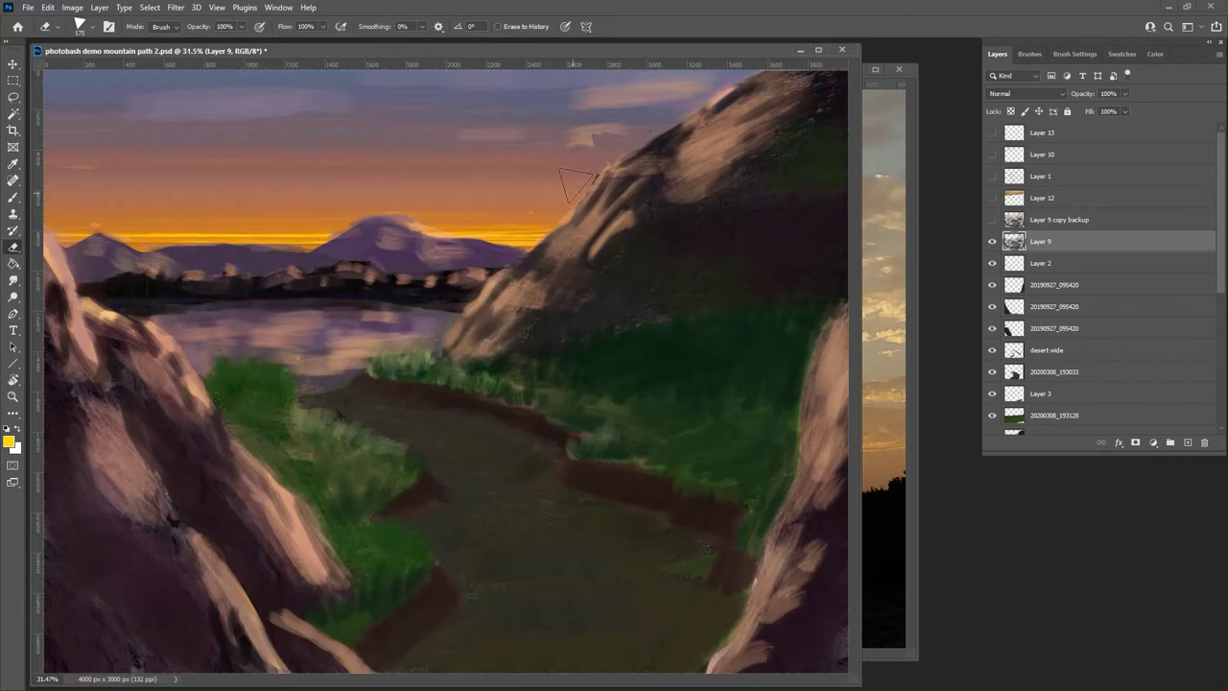
pyautogui.moveTo(624, 127)
pyautogui.mouseDown()
pyautogui.moveTo(568, 116)
pyautogui.moveTo(671, 92)
pyautogui.moveTo(537, 104)
pyautogui.moveTo(521, 134)
pyautogui.mouseUp()
pyautogui.hotkey('ctrl', '-')
pyautogui.hotkey('ctrl', '-')
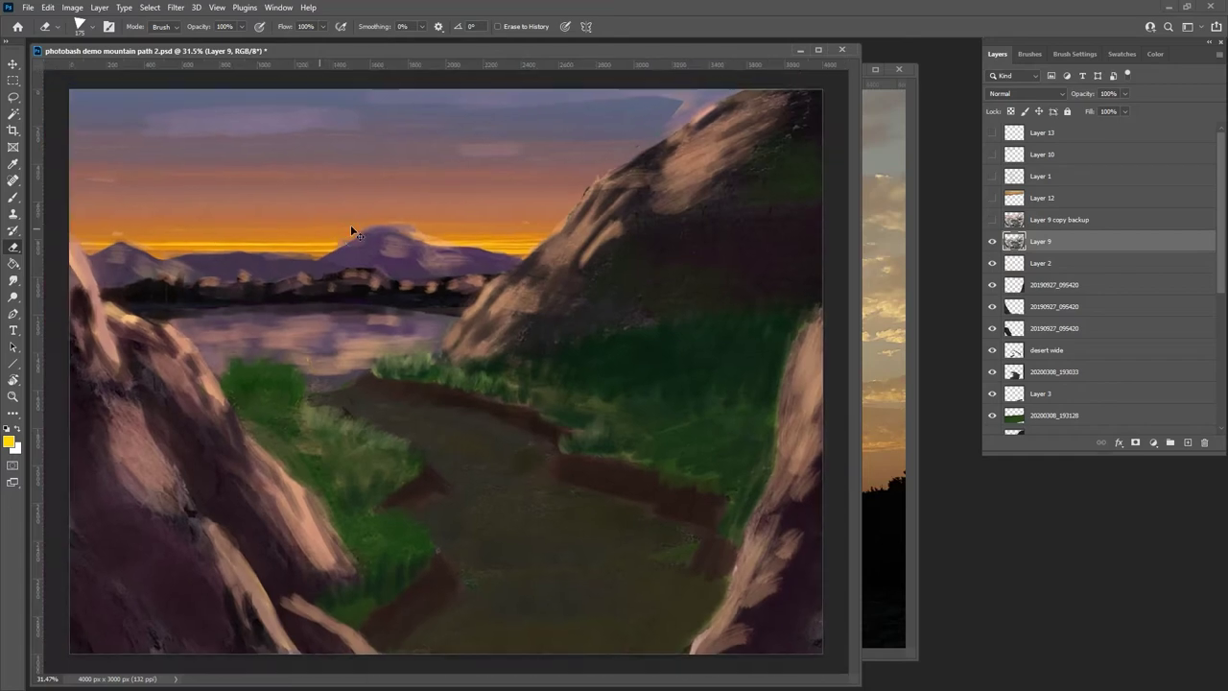
pyautogui.hotkey('ctrl', '-')
pyautogui.hotkey('ctrl', '-')
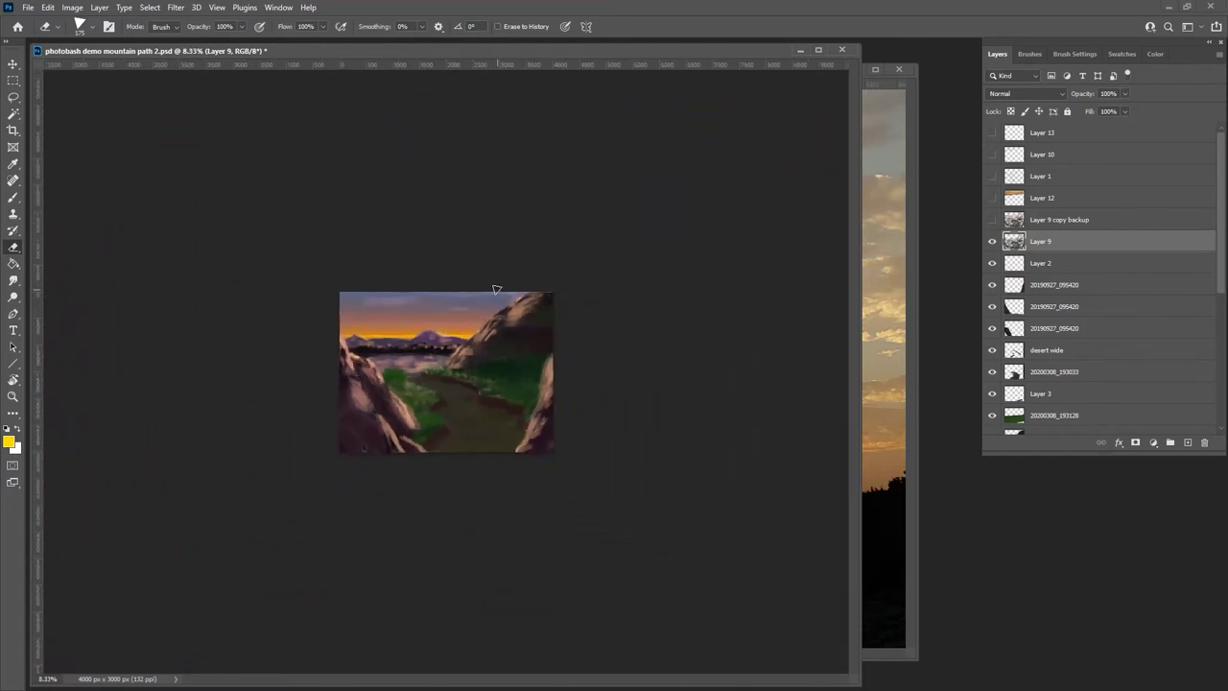
pyautogui.hotkey('ctrl', '+')
pyautogui.hotkey('ctrl', '+')
pyautogui.hotkey('ctrl', '+')
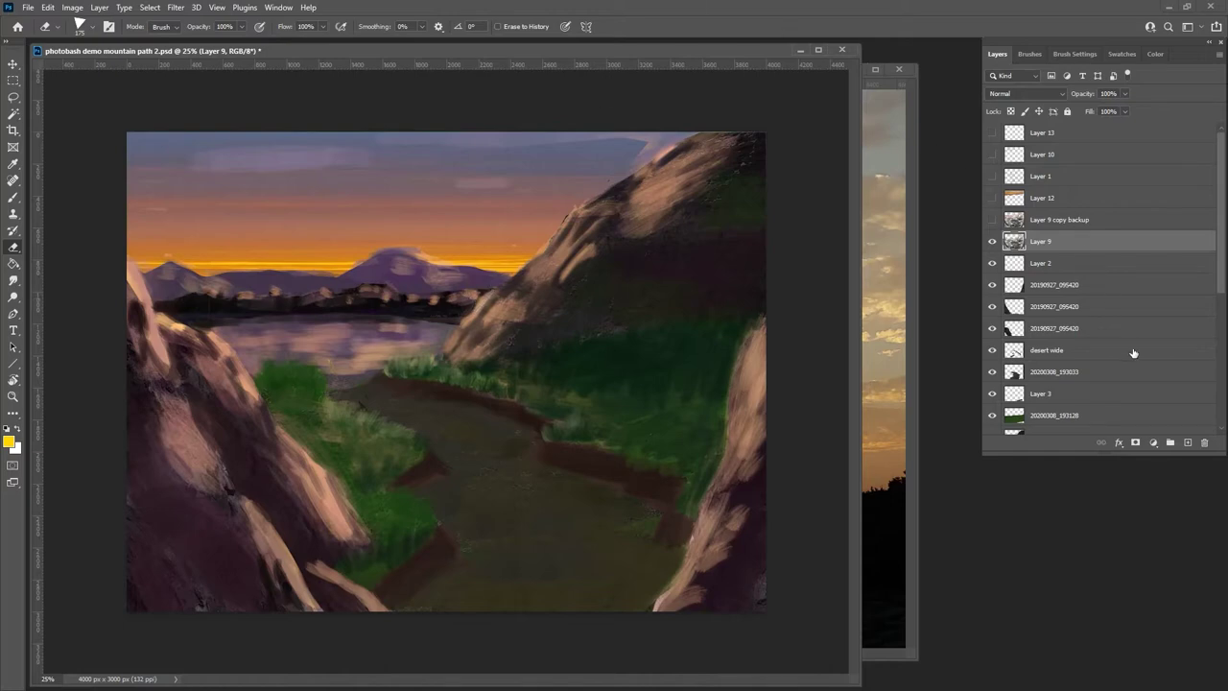
# - Add new Layer 14 above Layer 9 and check the brush name noted on Layer 10
pyautogui.click(1187, 443)
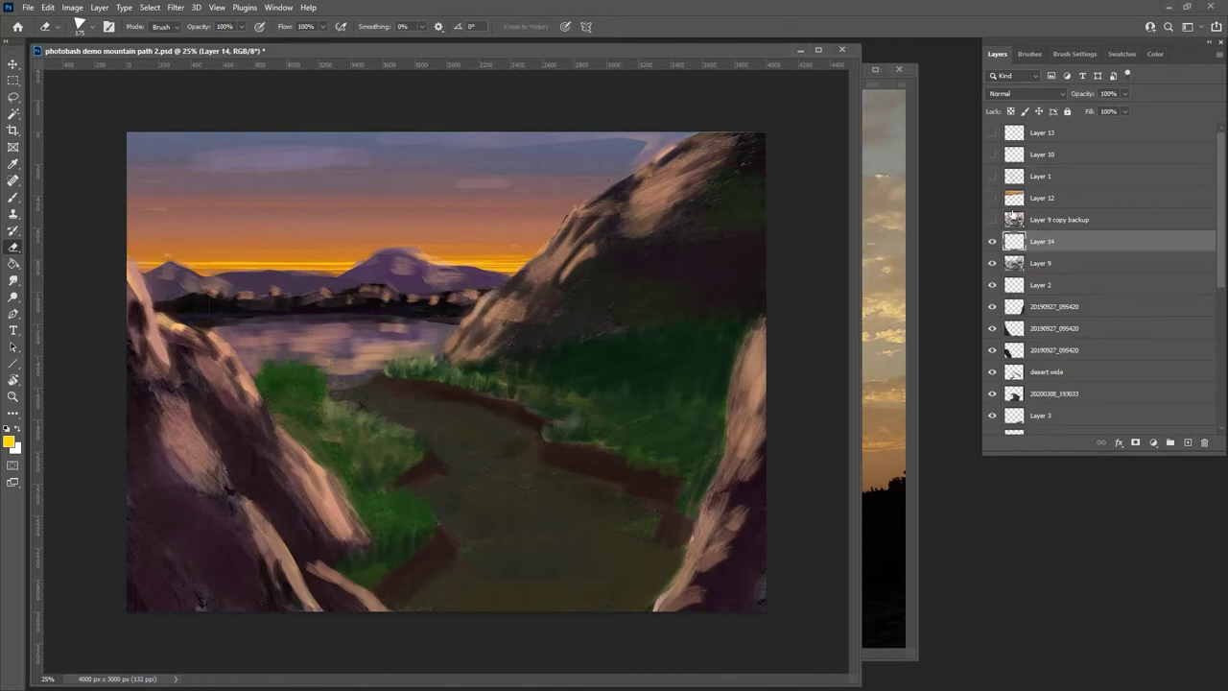
pyautogui.click(993, 133)
pyautogui.click(993, 133)
pyautogui.click(993, 155)
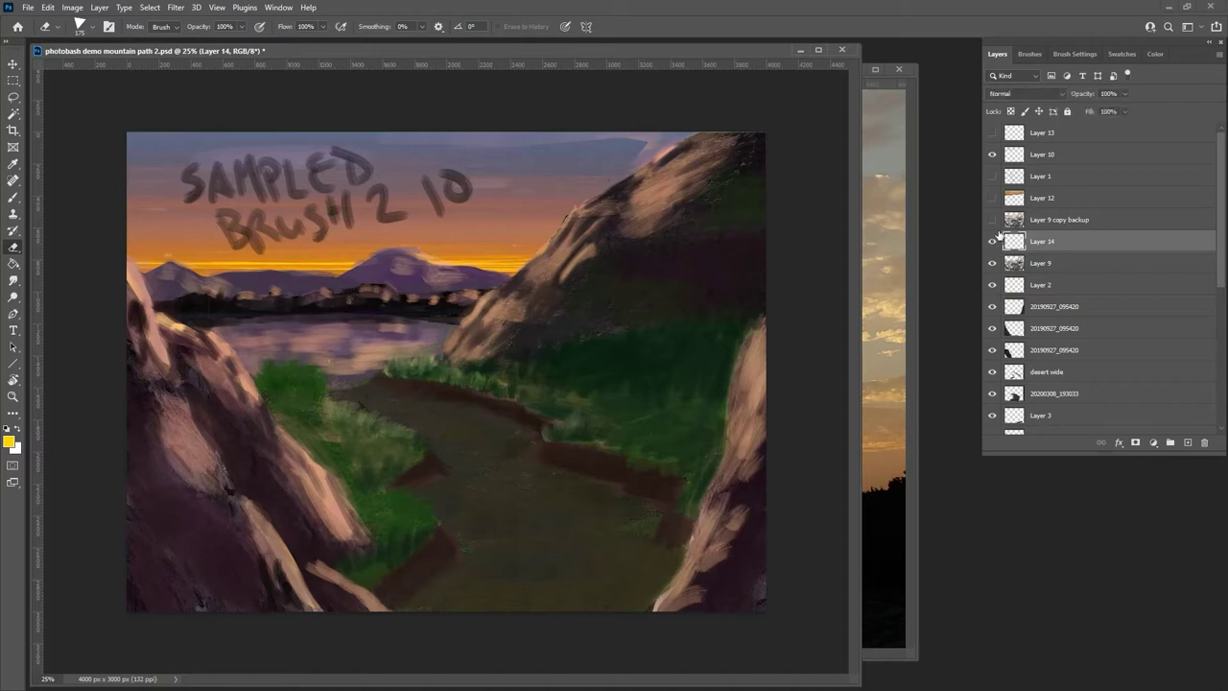
pyautogui.click(993, 154)
pyautogui.click(993, 155)
pyautogui.click(993, 155)
# - Choose the Sampled Brush 2 10 brush preset
pyautogui.click(1027, 53)
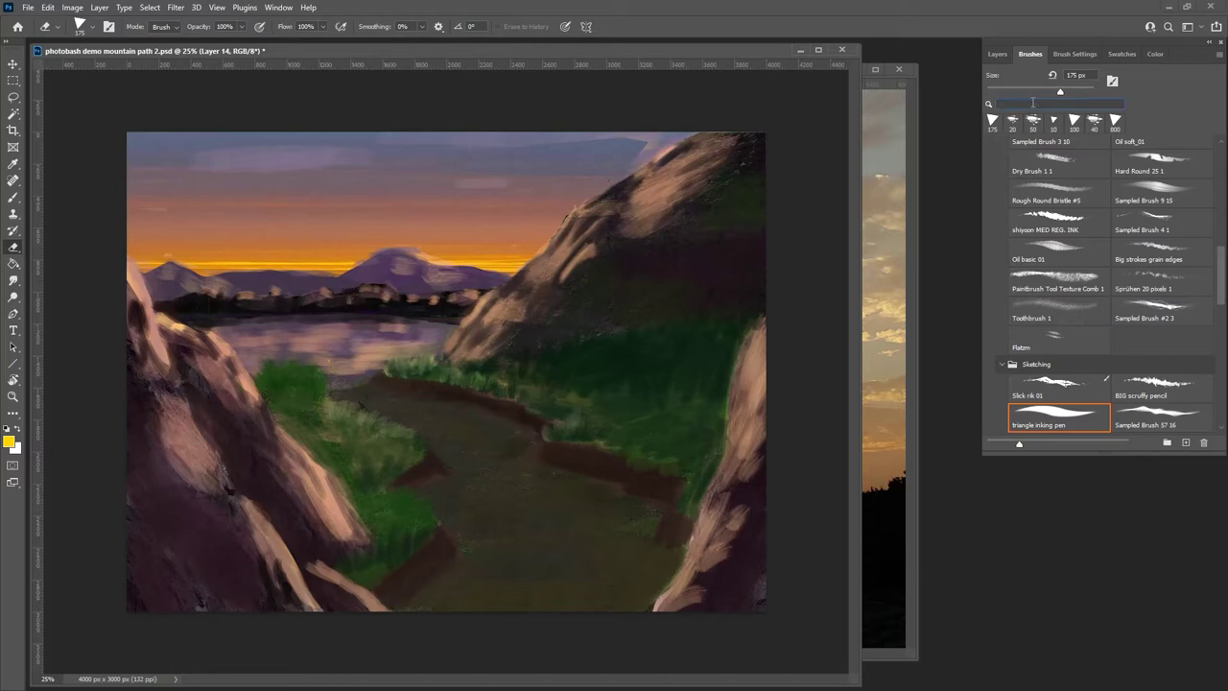
pyautogui.scroll(5, 1143, 248)
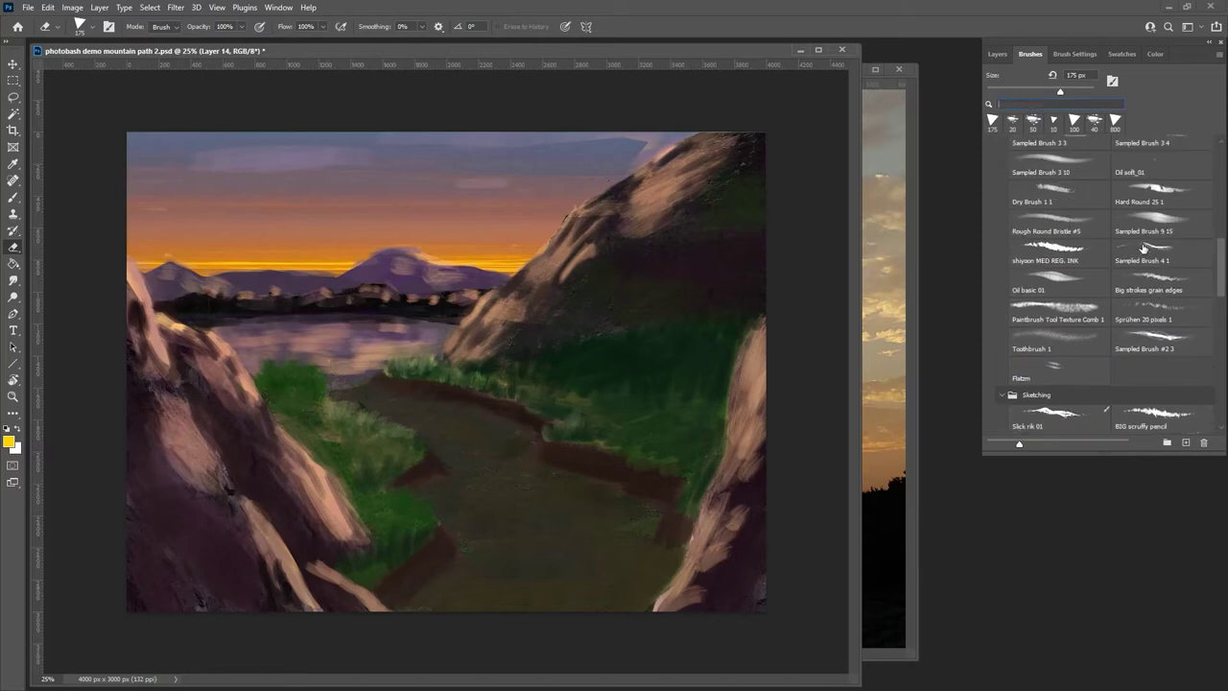
pyautogui.scroll(4, 1144, 240)
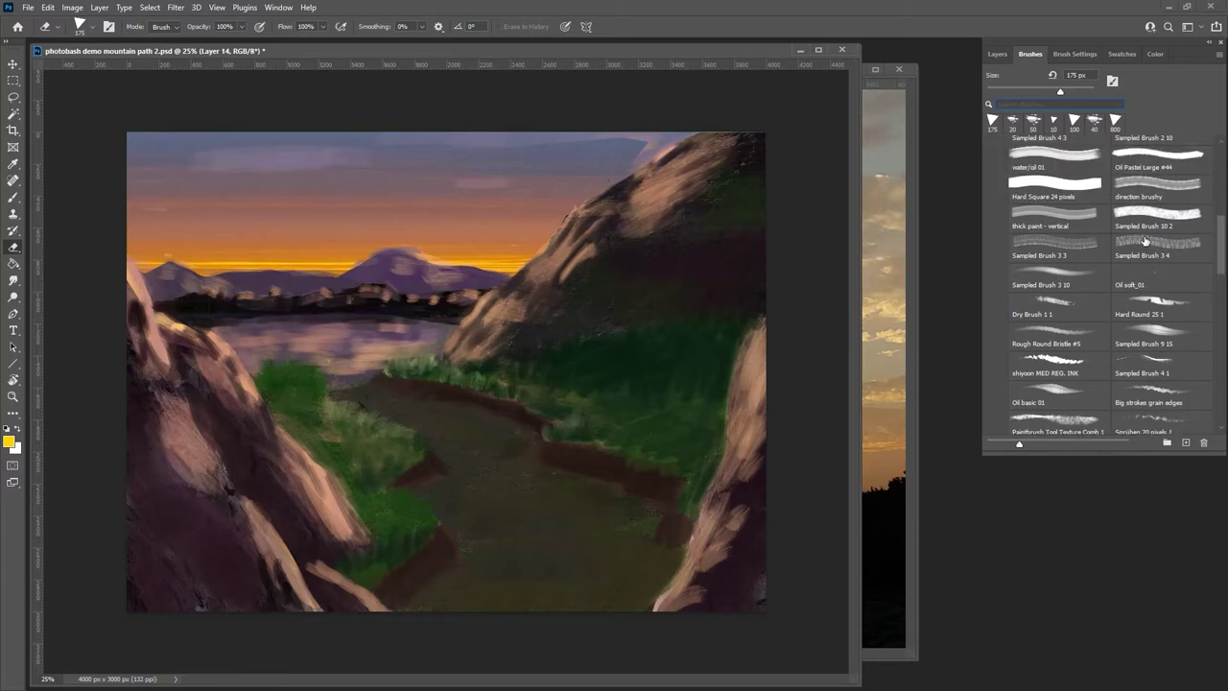
pyautogui.click(1151, 177)
pyautogui.click(999, 53)
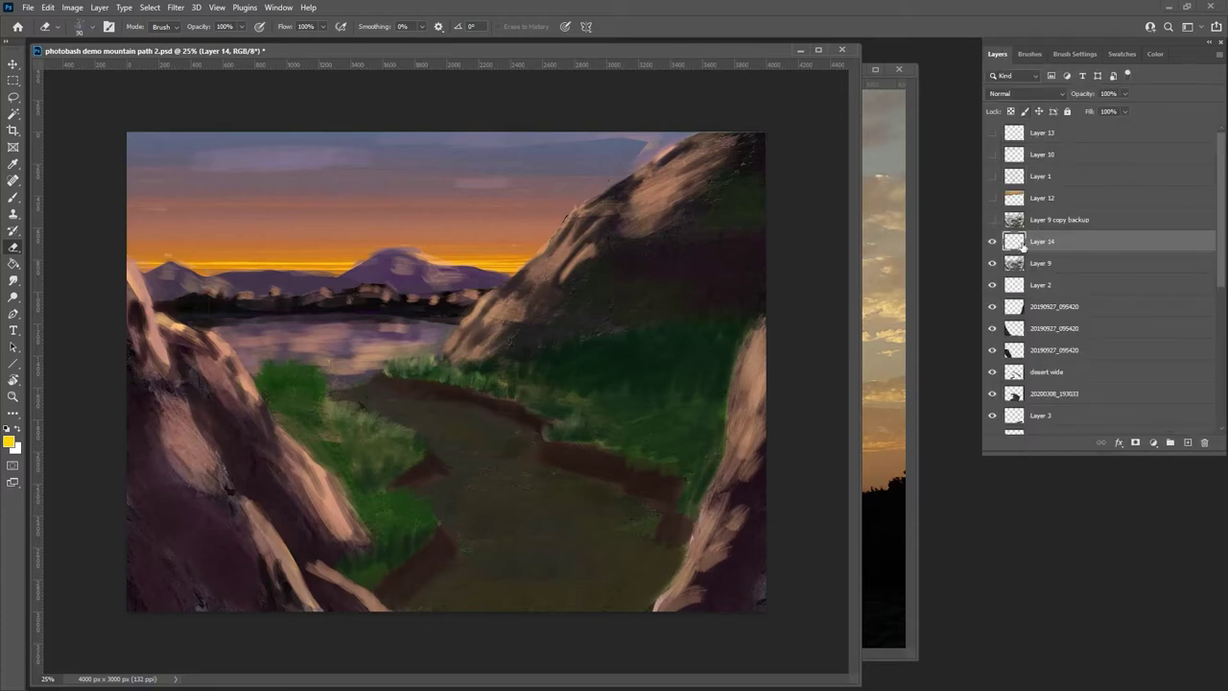
# - Peek at the hidden backup layer, dismiss a failed history-eraser attempt, and return to the Brush
pyautogui.click(993, 219)
pyautogui.click(993, 220)
pyautogui.click(331, 259)
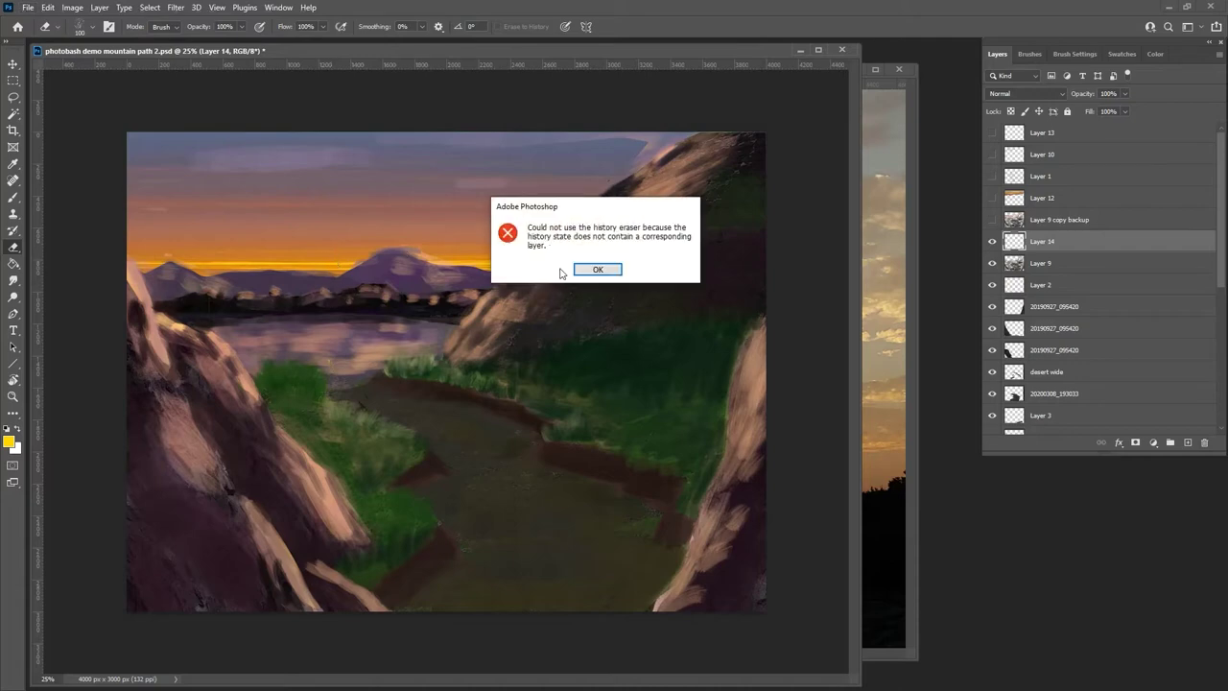
pyautogui.click(589, 270)
pyautogui.press('b')
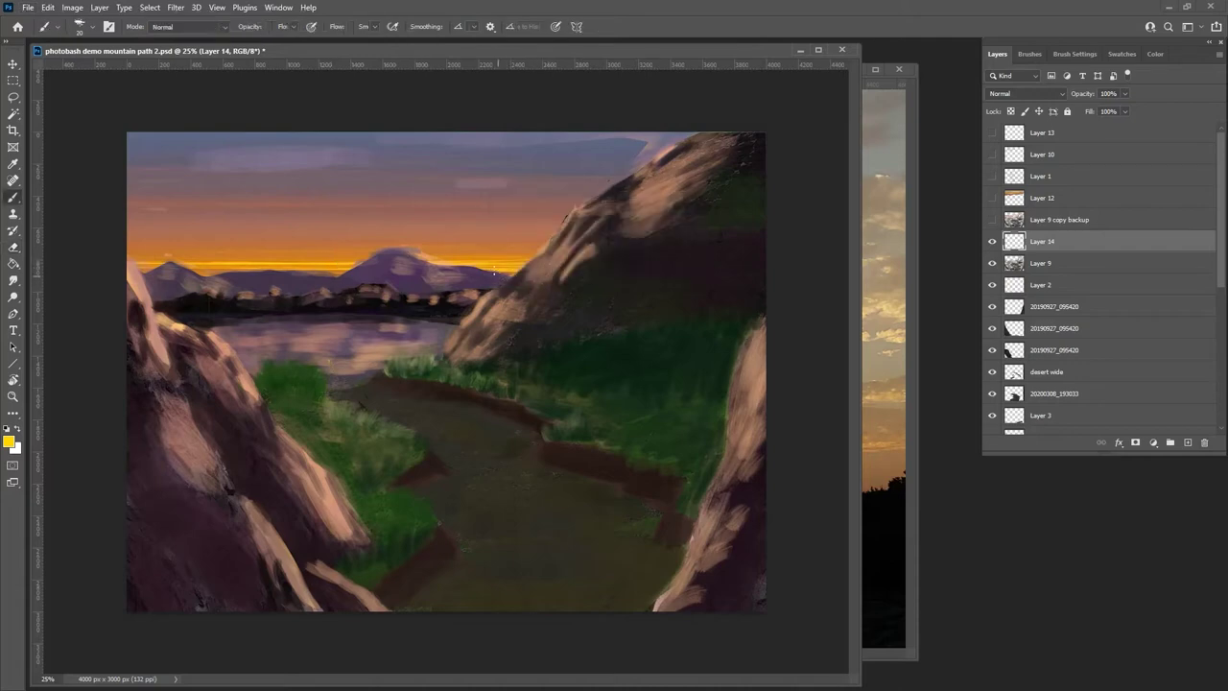
# - Select the Sampled Brush 2 10 preset at 90 px for painting
pyautogui.click(1029, 55)
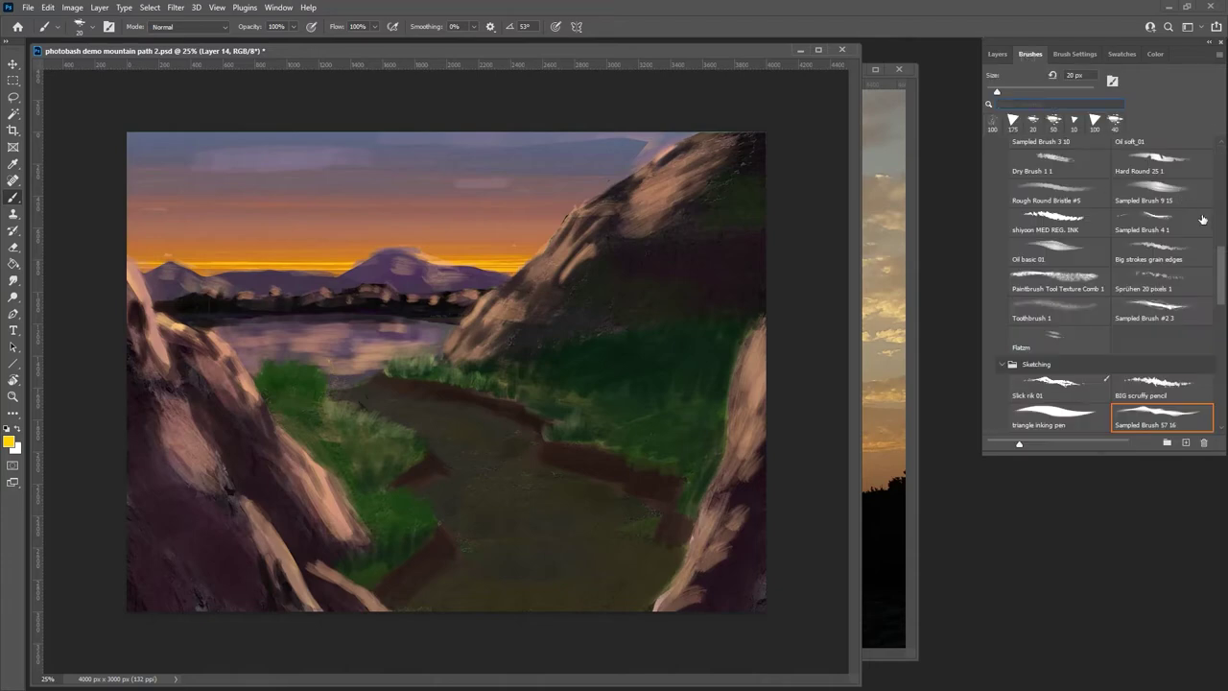
pyautogui.scroll(4, 1221, 283)
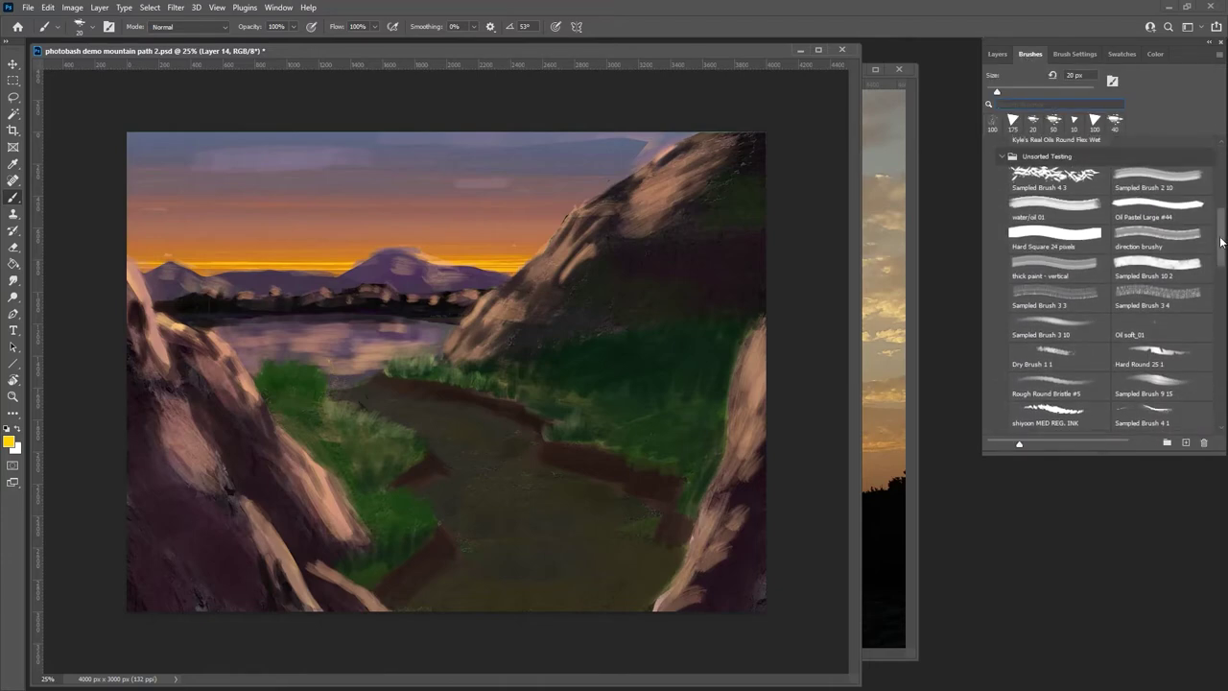
pyautogui.click(1163, 187)
pyautogui.press('F7')
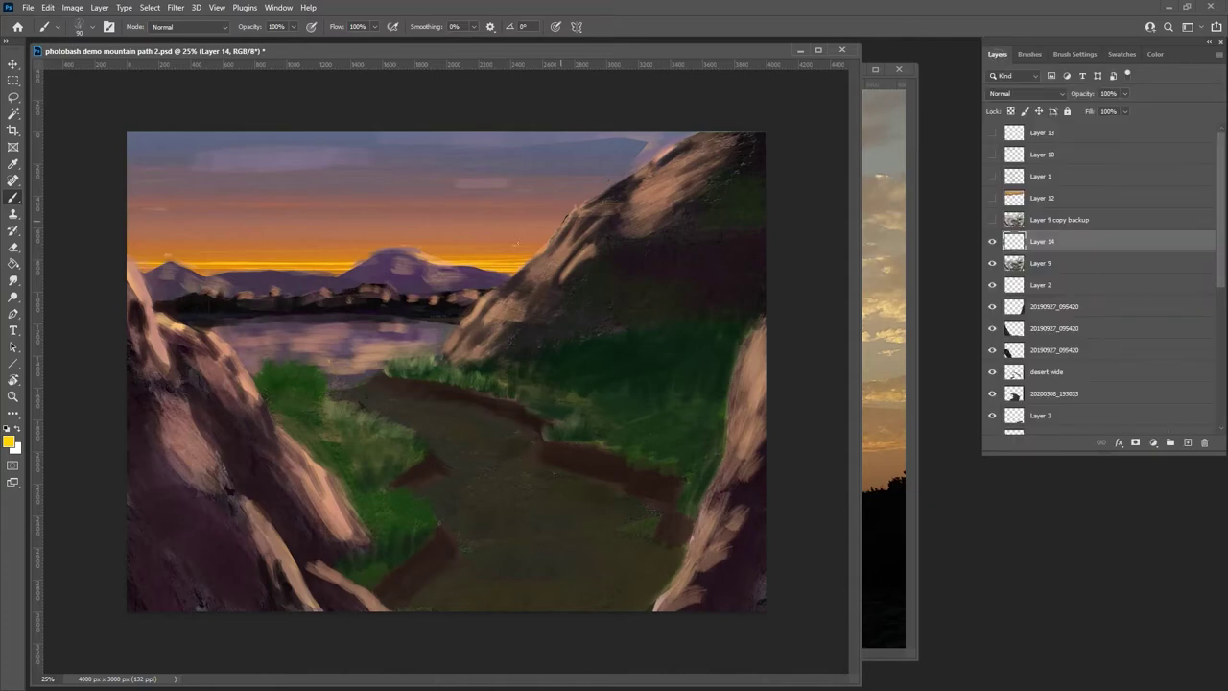
# - Paint sampled sky oranges and brownish-pink highlights along the right mountain's ridge and slopes
pyautogui.keyDown('alt'); pyautogui.click(495, 251); pyautogui.keyUp('alt')
pyautogui.moveTo(485, 295); pyautogui.dragTo(468, 323)
pyautogui.moveTo(561, 248)
pyautogui.mouseDown()
pyautogui.moveTo(533, 268)
pyautogui.moveTo(550, 261)
pyautogui.mouseUp()
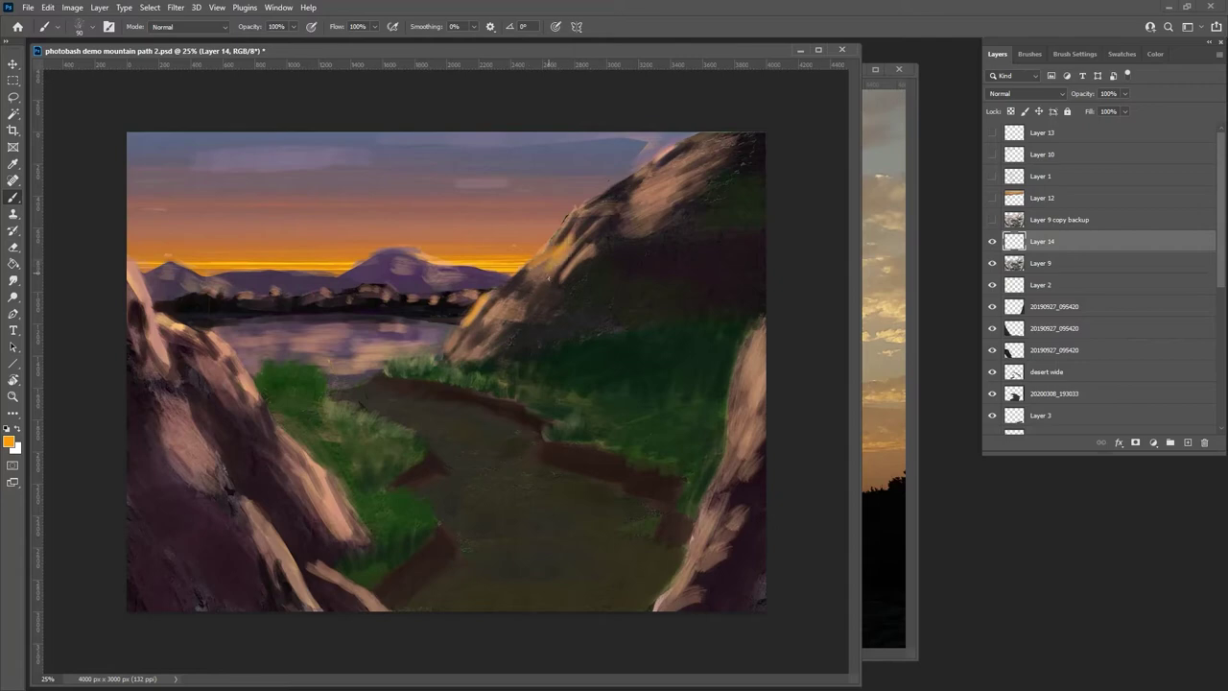
pyautogui.keyDown('alt'); pyautogui.click(478, 281); pyautogui.keyUp('alt')
pyautogui.moveTo(629, 200); pyautogui.dragTo(654, 223)
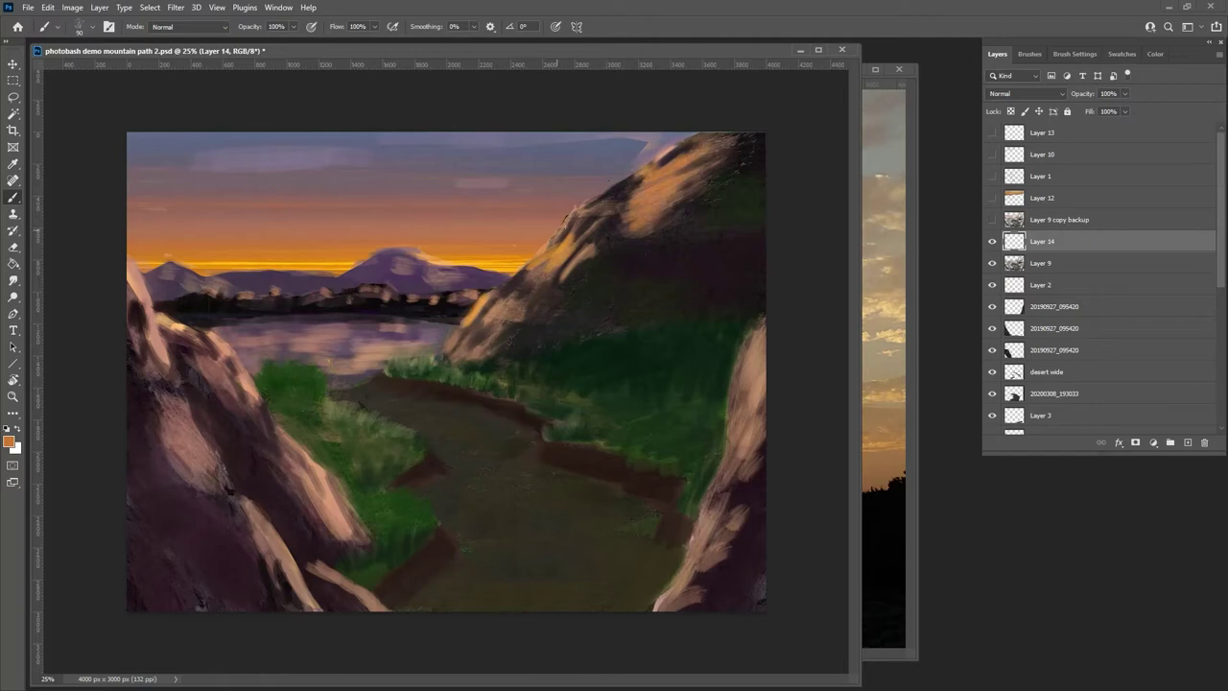
pyautogui.keyDown('alt'); pyautogui.click(334, 258); pyautogui.keyUp('alt')
pyautogui.moveTo(485, 317)
pyautogui.mouseDown()
pyautogui.moveTo(504, 299)
pyautogui.moveTo(525, 307)
pyautogui.mouseUp()
pyautogui.moveTo(486, 350)
pyautogui.mouseDown()
pyautogui.moveTo(496, 340)
pyautogui.moveTo(466, 336)
pyautogui.mouseUp()
pyautogui.moveTo(518, 279); pyautogui.dragTo(554, 276)
pyautogui.moveTo(521, 317)
pyautogui.mouseDown()
pyautogui.moveTo(512, 292)
pyautogui.moveTo(577, 256)
pyautogui.moveTo(595, 229)
pyautogui.mouseUp()
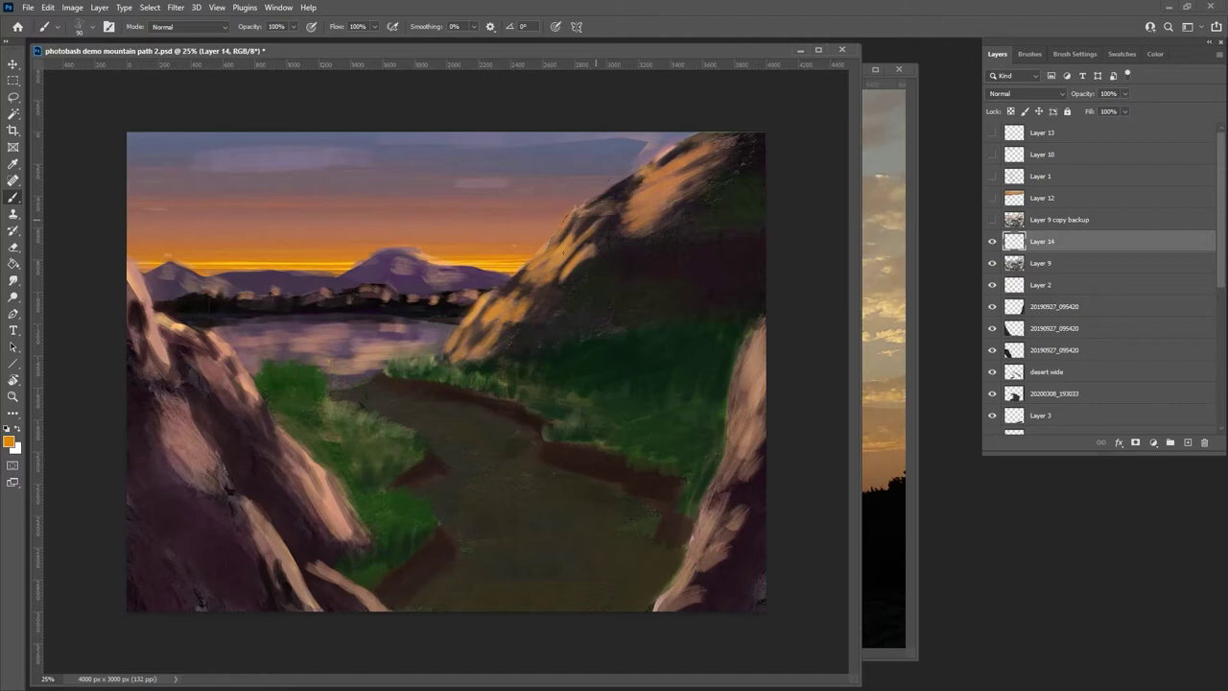
pyautogui.keyDown('alt'); pyautogui.click(543, 254); pyautogui.keyUp('alt')
pyautogui.moveTo(547, 233); pyautogui.dragTo(536, 274)
# - Paint yellow-orange light sampled from the horizon onto the top and face of the left rock
pyautogui.keyDown('alt'); pyautogui.click(326, 261); pyautogui.keyUp('alt')
pyautogui.moveTo(184, 332)
pyautogui.mouseDown()
pyautogui.moveTo(161, 313)
pyautogui.moveTo(230, 357)
pyautogui.moveTo(255, 405)
pyautogui.moveTo(209, 378)
pyautogui.moveTo(228, 397)
pyautogui.mouseUp()
pyautogui.keyDown('alt'); pyautogui.click(288, 284); pyautogui.keyUp('alt')
pyautogui.moveTo(273, 436); pyautogui.dragTo(317, 523)
pyautogui.click(294, 451)
# - Brighten the left rock's light streaks and upper edge with bold sampled orange strokes
pyautogui.keyDown('alt'); pyautogui.click(227, 379); pyautogui.keyUp('alt')
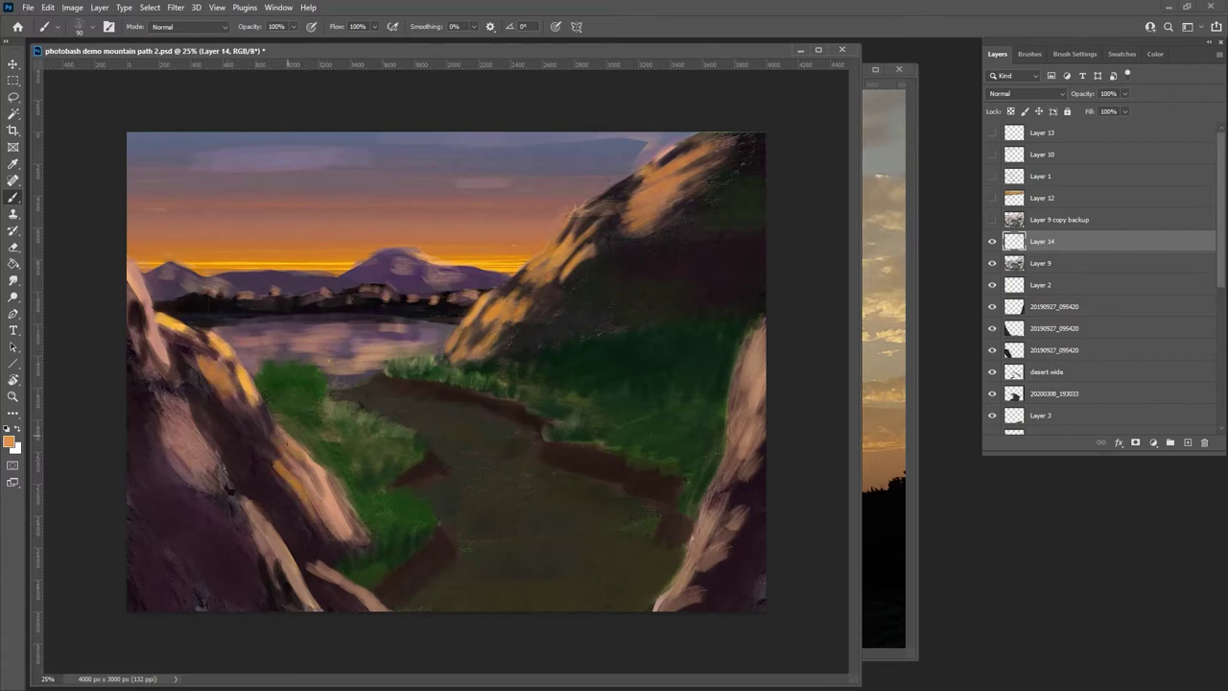
pyautogui.keyDown('alt'); pyautogui.click(336, 257); pyautogui.keyUp('alt')
pyautogui.click(321, 514)
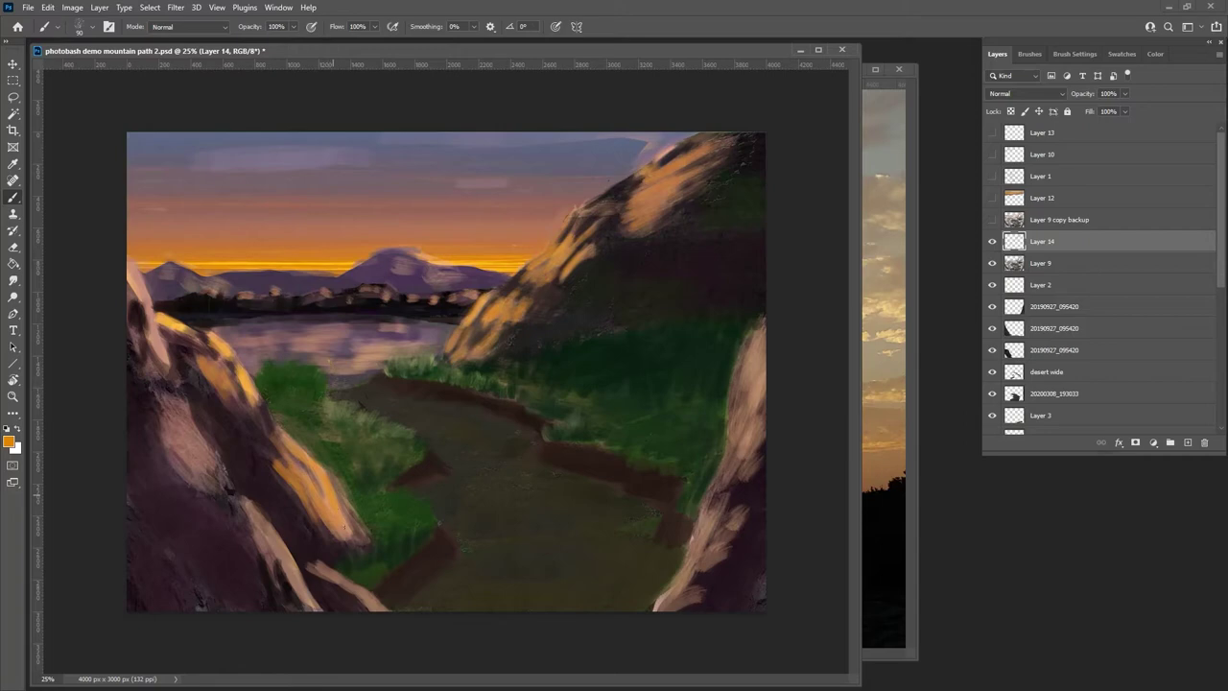
pyautogui.moveTo(313, 566); pyautogui.dragTo(367, 606)
pyautogui.moveTo(266, 510); pyautogui.dragTo(281, 564)
pyautogui.moveTo(257, 520)
pyautogui.mouseDown()
pyautogui.moveTo(278, 570)
pyautogui.moveTo(276, 601)
pyautogui.mouseUp()
pyautogui.moveTo(166, 397); pyautogui.dragTo(213, 478)
pyautogui.keyDown('alt'); pyautogui.click(227, 263); pyautogui.keyUp('alt')
pyautogui.moveTo(169, 403)
pyautogui.mouseDown()
pyautogui.moveTo(192, 470)
pyautogui.moveTo(207, 479)
pyautogui.moveTo(217, 469)
pyautogui.mouseUp()
pyautogui.moveTo(146, 320); pyautogui.dragTo(159, 362)
pyautogui.moveTo(131, 266); pyautogui.dragTo(156, 370)
# - Paint yellow-orange streaks along the right foreground rock's top and left edge
pyautogui.moveTo(752, 338); pyautogui.dragTo(739, 429)
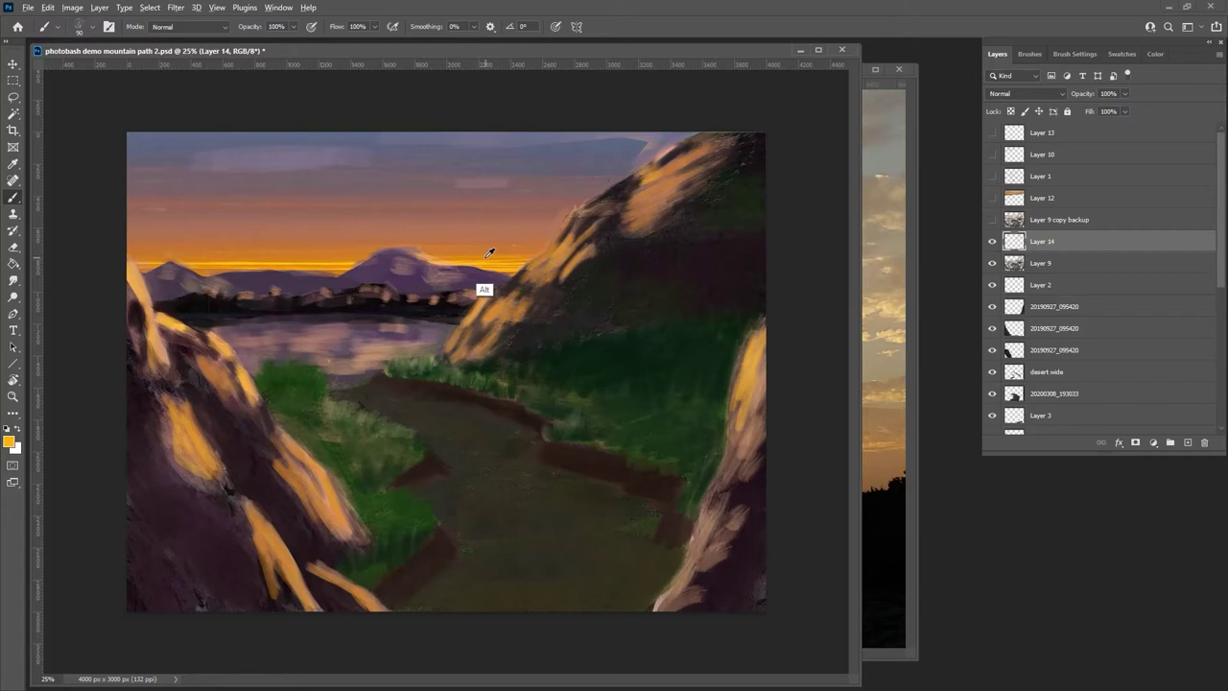
pyautogui.moveTo(760, 403); pyautogui.dragTo(710, 501)
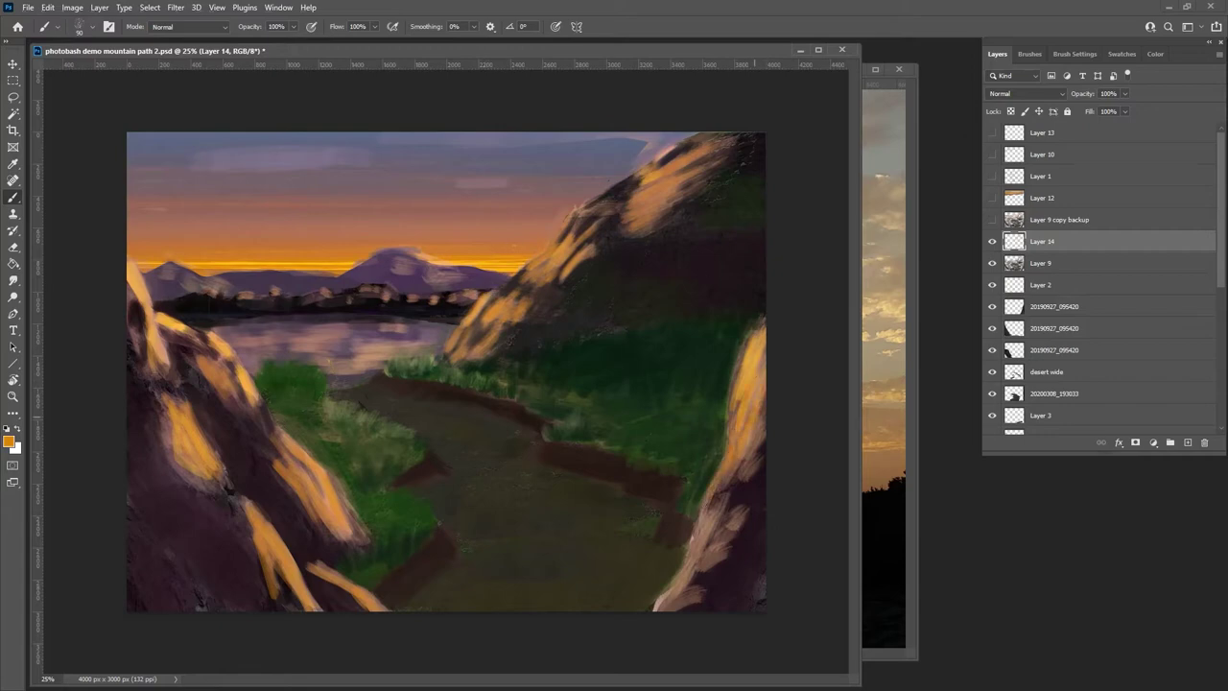
pyautogui.moveTo(754, 443)
pyautogui.mouseDown()
pyautogui.moveTo(683, 576)
pyautogui.moveTo(721, 549)
pyautogui.moveTo(701, 573)
pyautogui.mouseUp()
pyautogui.moveTo(739, 516); pyautogui.dragTo(672, 610)
pyautogui.moveTo(758, 447); pyautogui.dragTo(779, 401)
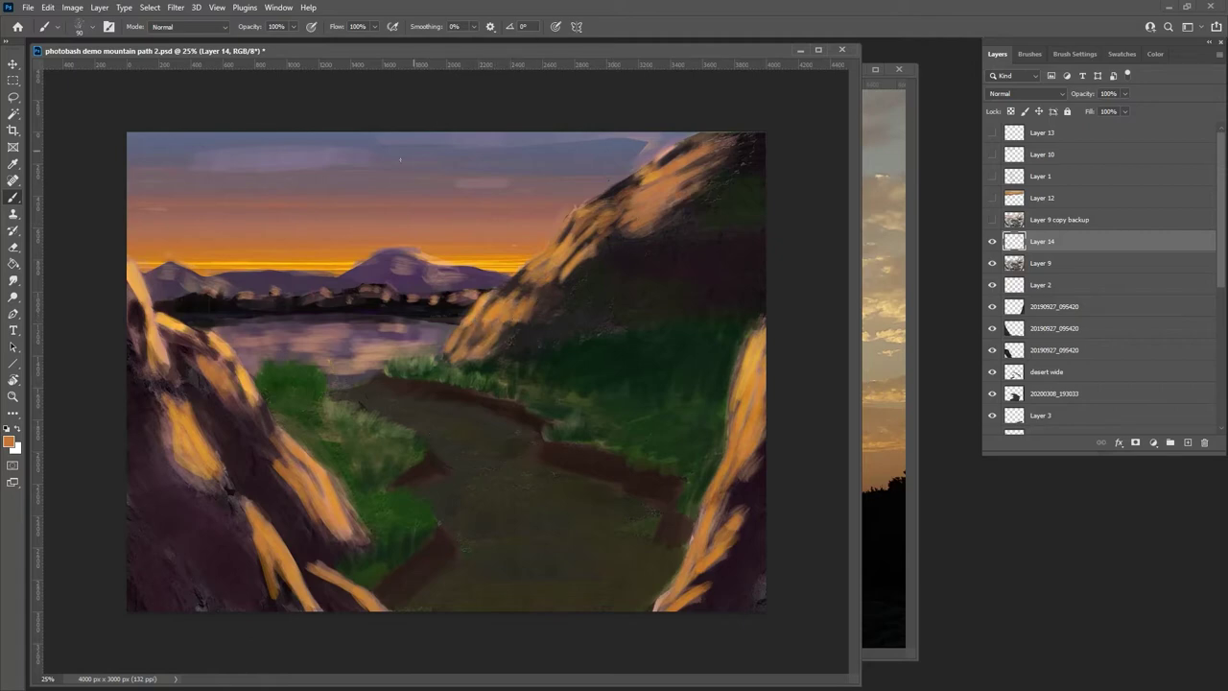
# - Sample the grey-purple sky and darken it to a saturated blue-purple in the colour wheel
pyautogui.keyDown('alt'); pyautogui.click(357, 139); pyautogui.keyUp('alt')
pyautogui.click(1155, 54)
pyautogui.click(1071, 264)
pyautogui.click(1075, 270)
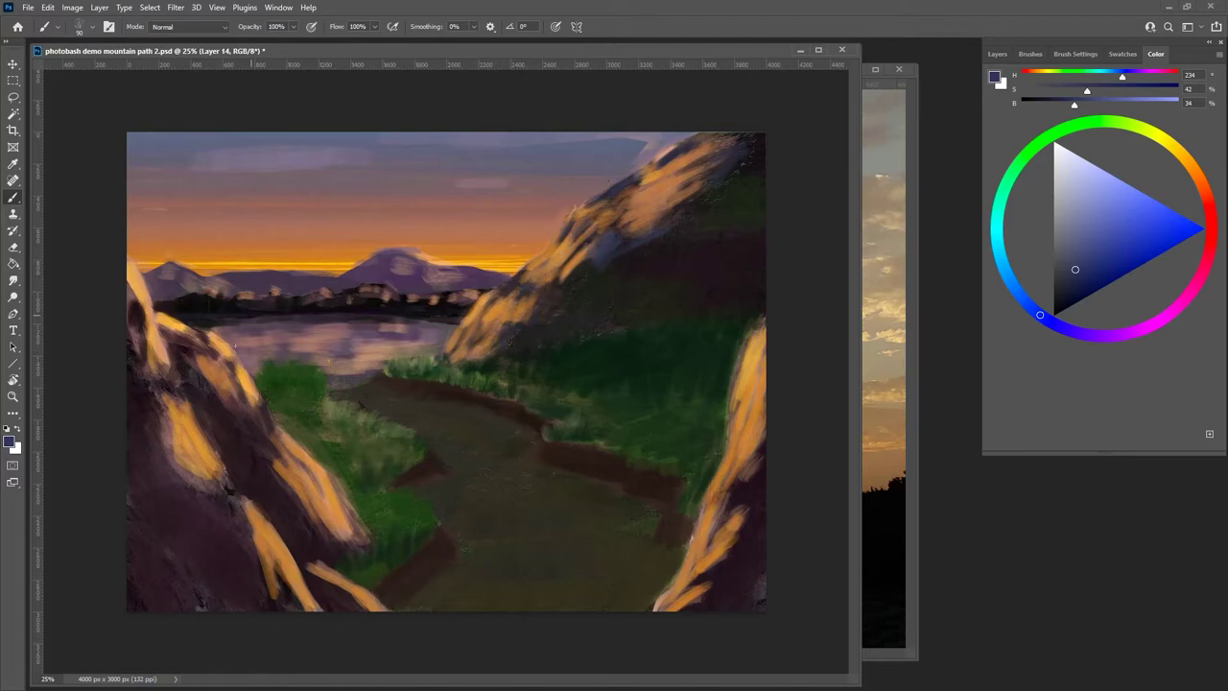
# - Shade the left and right cliff highlights with dark purple strokes
pyautogui.press('[')
pyautogui.press('[')
pyautogui.press('[')
pyautogui.press('[')
pyautogui.press('[')
pyautogui.moveTo(271, 456)
pyautogui.mouseDown()
pyautogui.moveTo(253, 466)
pyautogui.moveTo(335, 553)
pyautogui.moveTo(300, 470)
pyautogui.moveTo(317, 489)
pyautogui.mouseUp()
pyautogui.moveTo(239, 381); pyautogui.dragTo(207, 351)
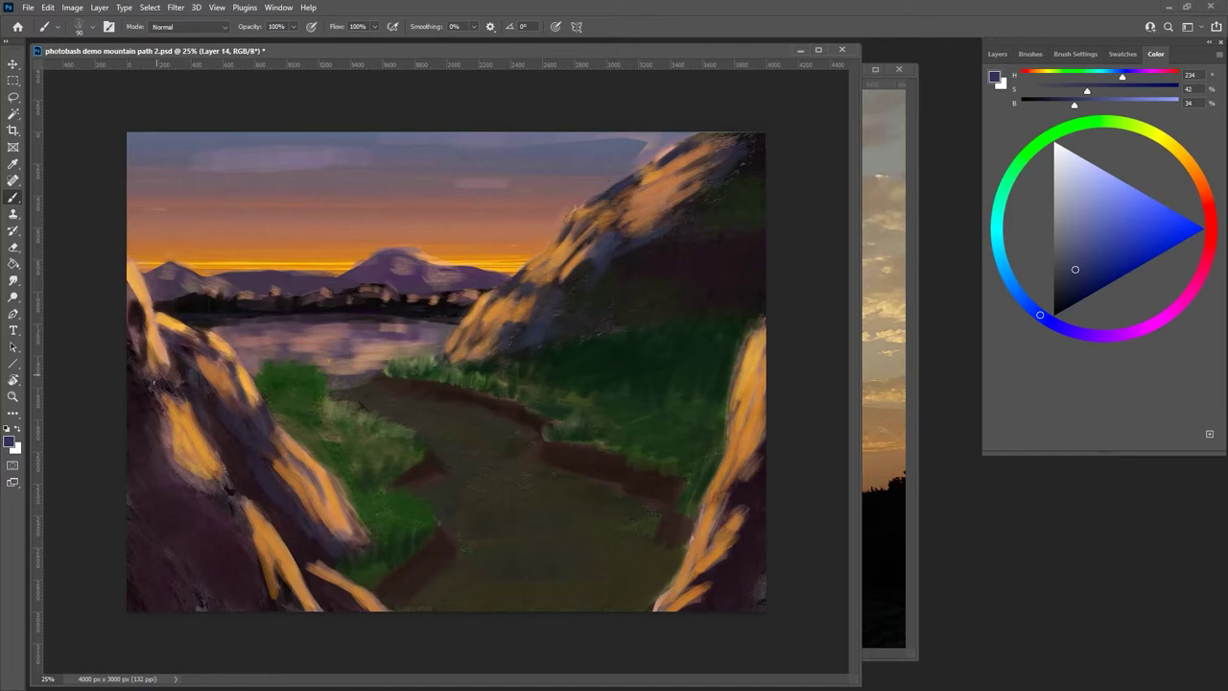
pyautogui.press(']')
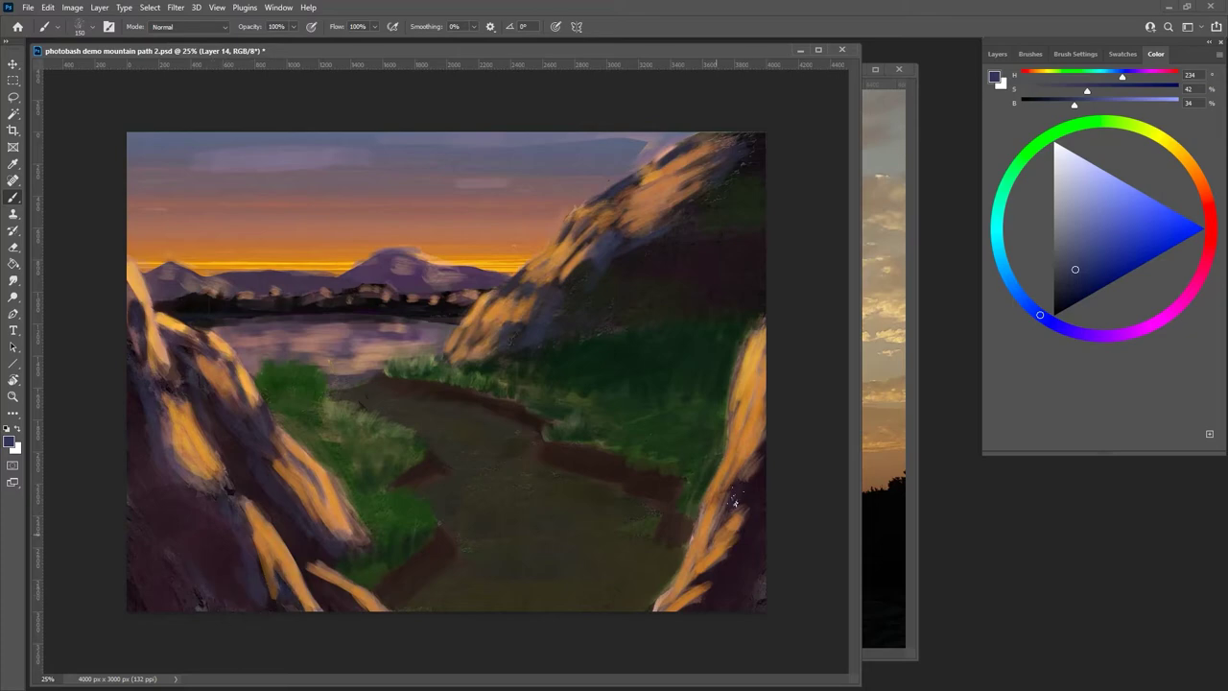
pyautogui.moveTo(757, 372); pyautogui.dragTo(742, 434)
pyautogui.moveTo(758, 334)
pyautogui.mouseDown()
pyautogui.moveTo(748, 348)
pyautogui.moveTo(767, 358)
pyautogui.mouseUp()
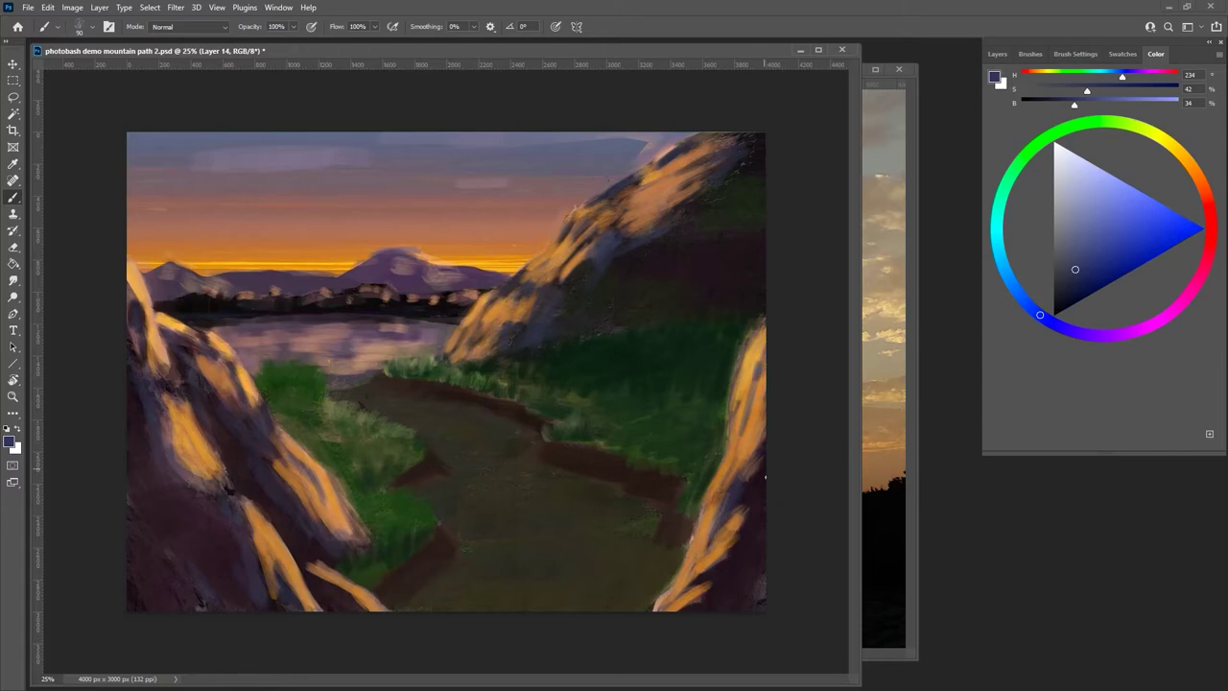
# - Edge the path with purplish strokes at 175 px, then glaze the green slope teal at 400 px
pyautogui.press(']')
pyautogui.press(']')
pyautogui.press(']')
pyautogui.press(']')
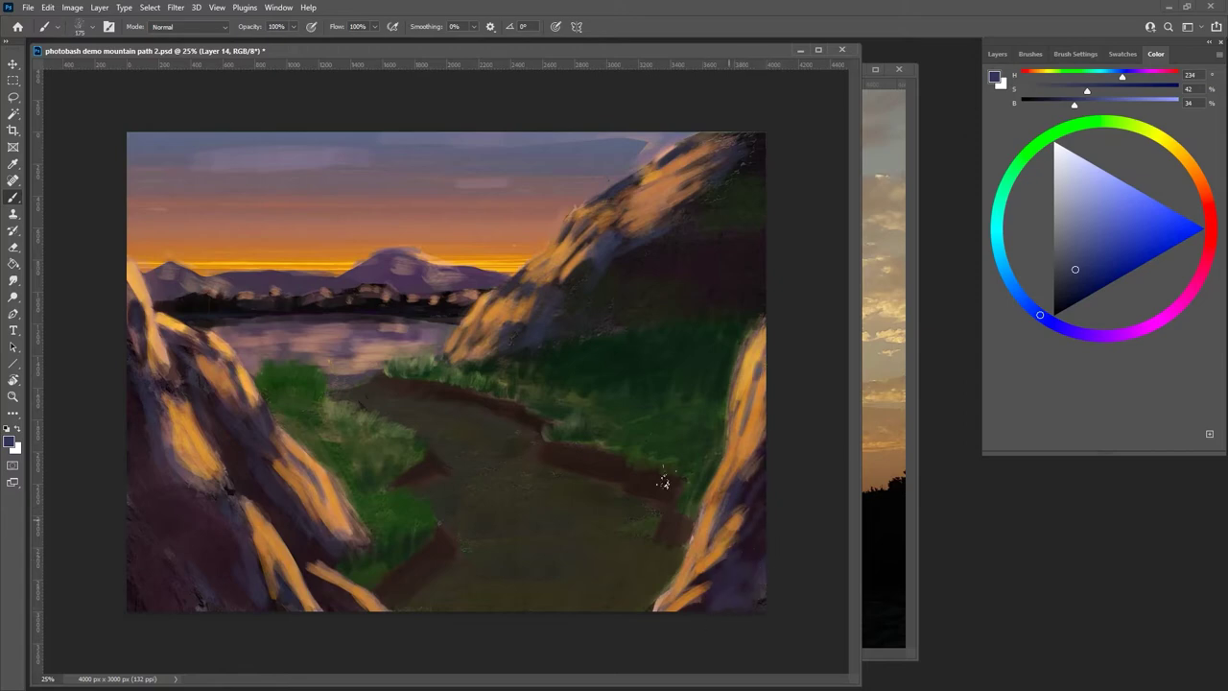
pyautogui.moveTo(548, 458)
pyautogui.mouseDown()
pyautogui.moveTo(636, 487)
pyautogui.moveTo(623, 496)
pyautogui.moveTo(662, 491)
pyautogui.moveTo(680, 534)
pyautogui.mouseUp()
pyautogui.moveTo(425, 564)
pyautogui.mouseDown()
pyautogui.moveTo(413, 480)
pyautogui.moveTo(449, 397)
pyautogui.moveTo(533, 434)
pyautogui.mouseUp()
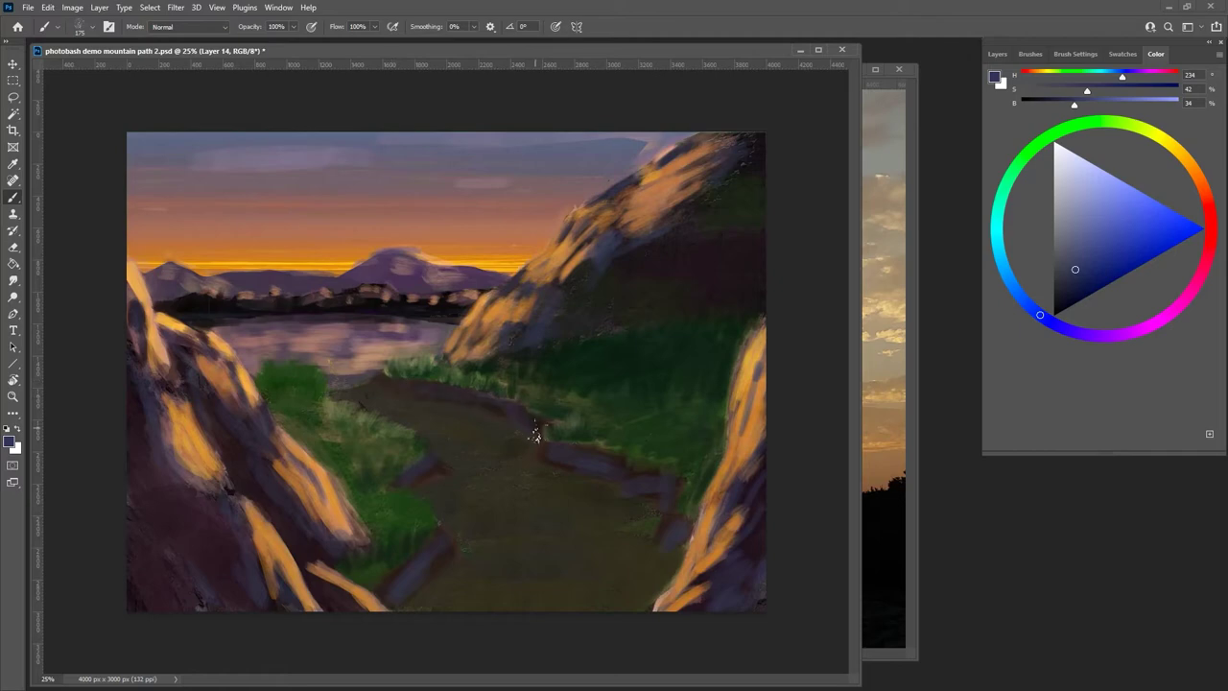
pyautogui.press(']')
pyautogui.press(']')
pyautogui.press(']')
pyautogui.press(']')
pyautogui.moveTo(698, 338)
pyautogui.mouseDown()
pyautogui.moveTo(545, 367)
pyautogui.moveTo(705, 353)
pyautogui.moveTo(665, 403)
pyautogui.moveTo(719, 338)
pyautogui.moveTo(703, 411)
pyautogui.moveTo(676, 359)
pyautogui.moveTo(643, 408)
pyautogui.mouseUp()
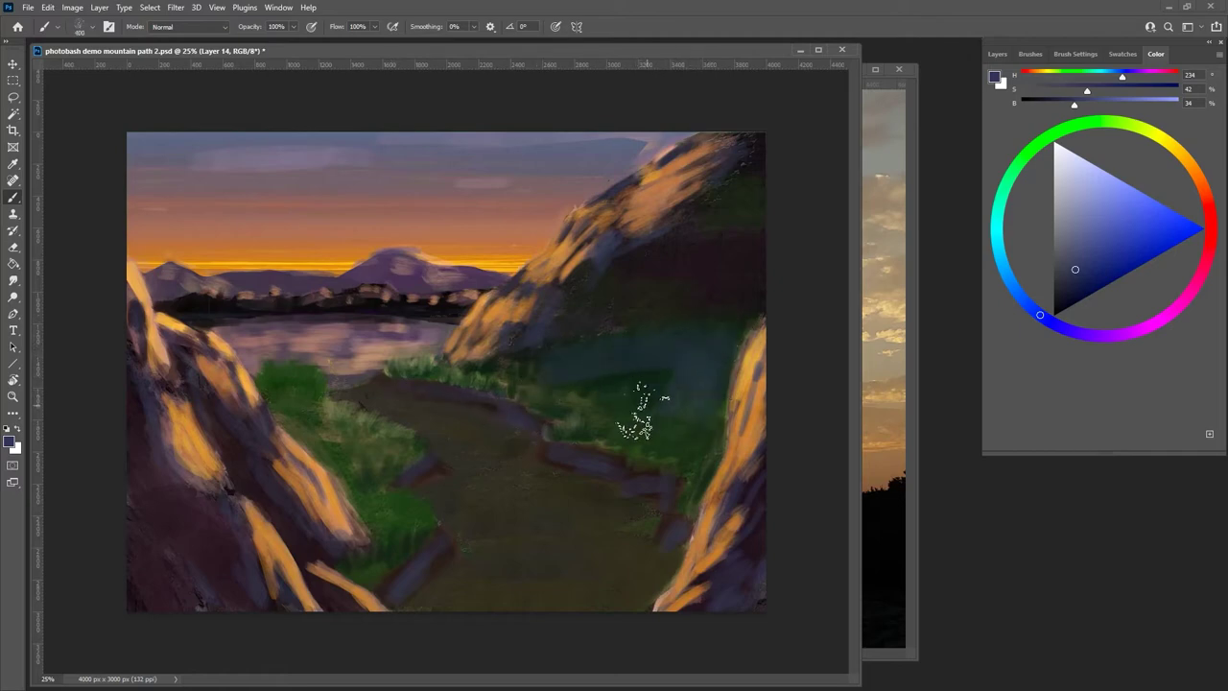
# - Pick a darker, richer teal-leaning green and set the brush size to 150
pyautogui.keyDown('alt'); pyautogui.click(649, 393); pyautogui.keyUp('alt')
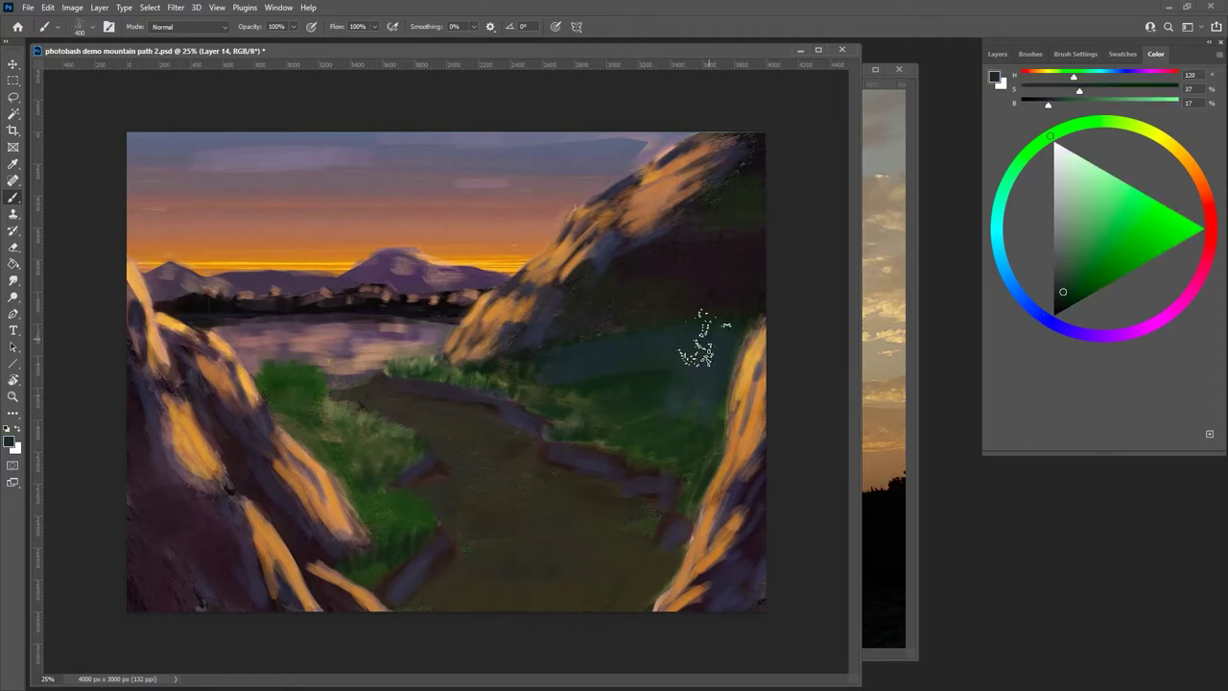
pyautogui.keyDown('alt'); pyautogui.click(684, 369); pyautogui.keyUp('alt')
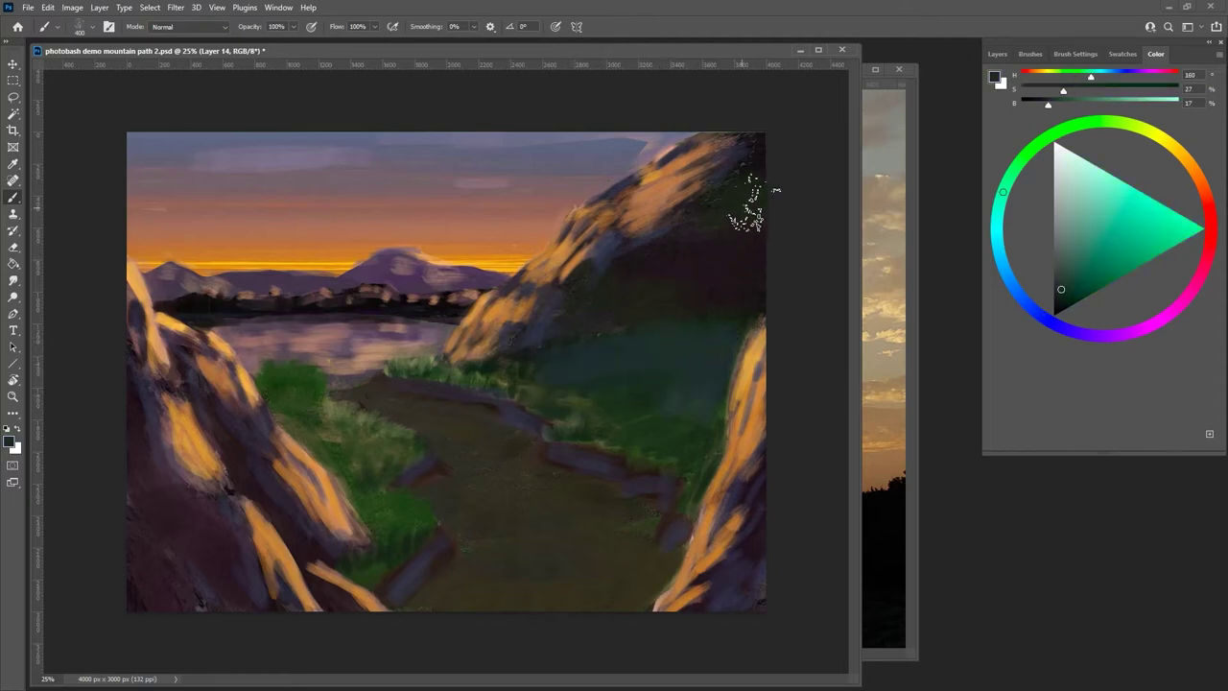
pyautogui.press('[')
pyautogui.press('[')
pyautogui.press('[')
pyautogui.press('[')
pyautogui.press('[')
pyautogui.press('[')
pyautogui.keyDown('alt'); pyautogui.click(301, 390); pyautogui.keyUp('alt')
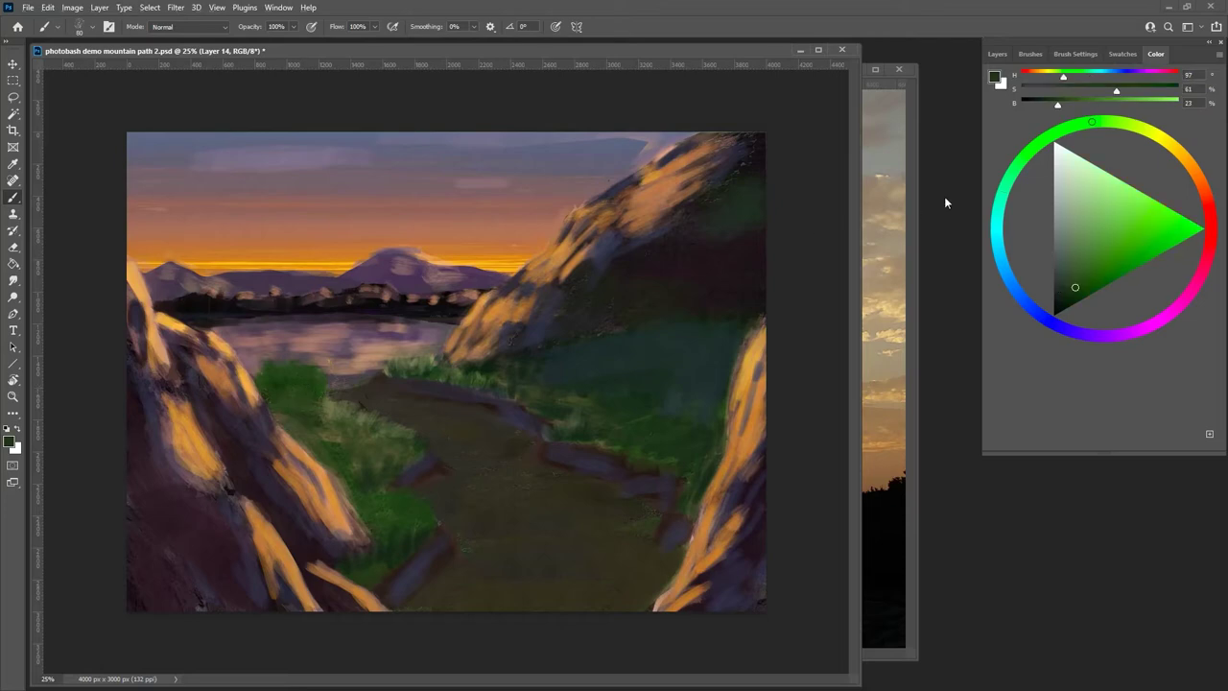
pyautogui.moveTo(1016, 160); pyautogui.dragTo(1010, 177)
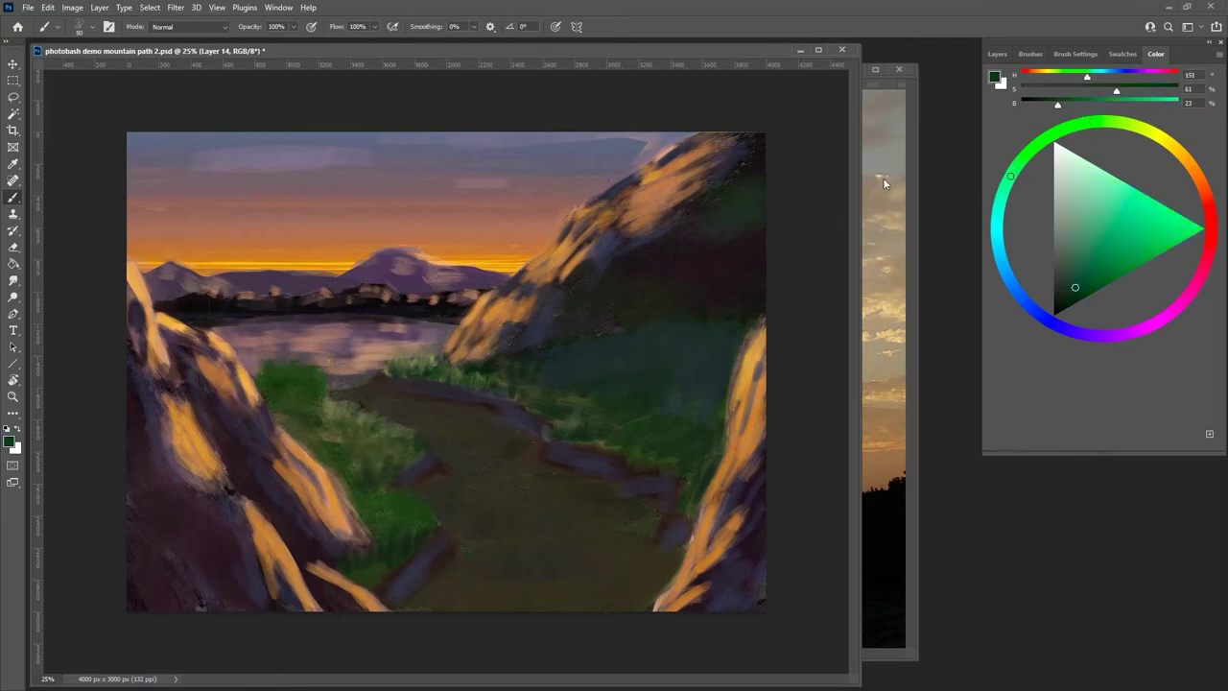
pyautogui.press(']')
pyautogui.press(']')
pyautogui.press(']')
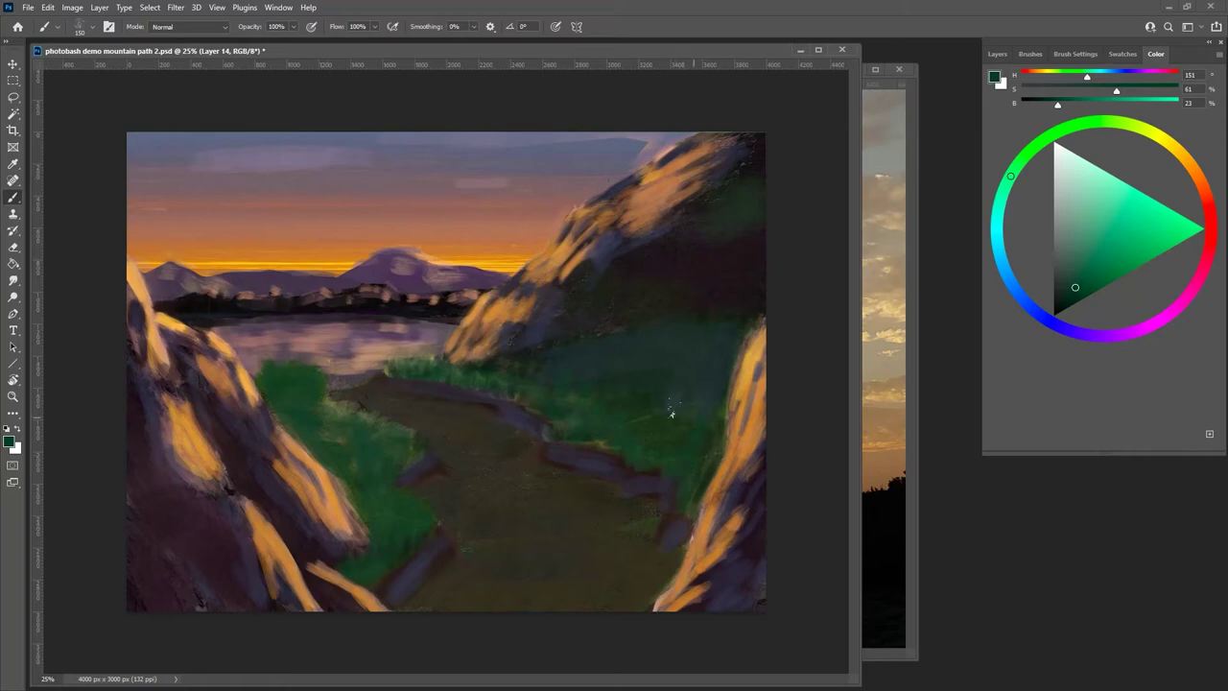
# - Paint yellow-orange horizon highlights onto the grass tips along the lake's edge
pyautogui.keyDown('alt'); pyautogui.click(341, 262); pyautogui.keyUp('alt')
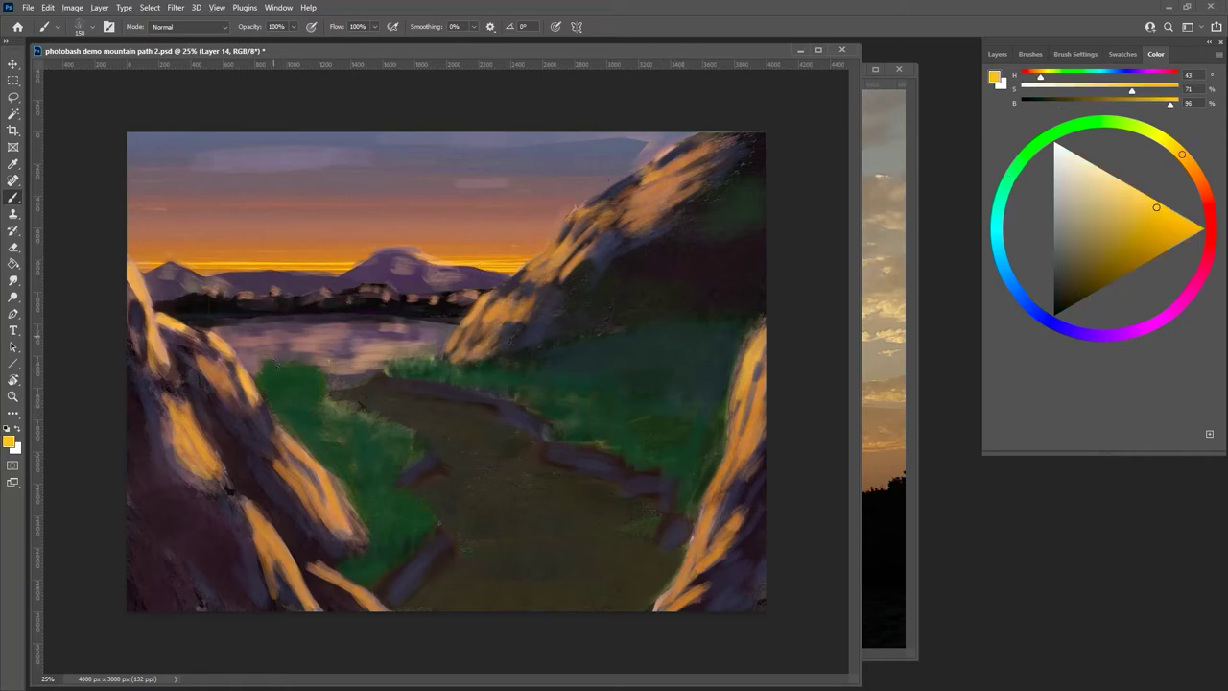
pyautogui.moveTo(296, 365)
pyautogui.mouseDown()
pyautogui.moveTo(304, 403)
pyautogui.moveTo(313, 376)
pyautogui.moveTo(314, 401)
pyautogui.moveTo(339, 369)
pyautogui.moveTo(287, 391)
pyautogui.moveTo(303, 421)
pyautogui.moveTo(323, 401)
pyautogui.moveTo(326, 419)
pyautogui.moveTo(395, 413)
pyautogui.mouseUp()
pyautogui.moveTo(394, 371)
pyautogui.mouseDown()
pyautogui.moveTo(433, 351)
pyautogui.moveTo(440, 370)
pyautogui.moveTo(385, 363)
pyautogui.moveTo(479, 345)
pyautogui.moveTo(473, 374)
pyautogui.mouseUp()
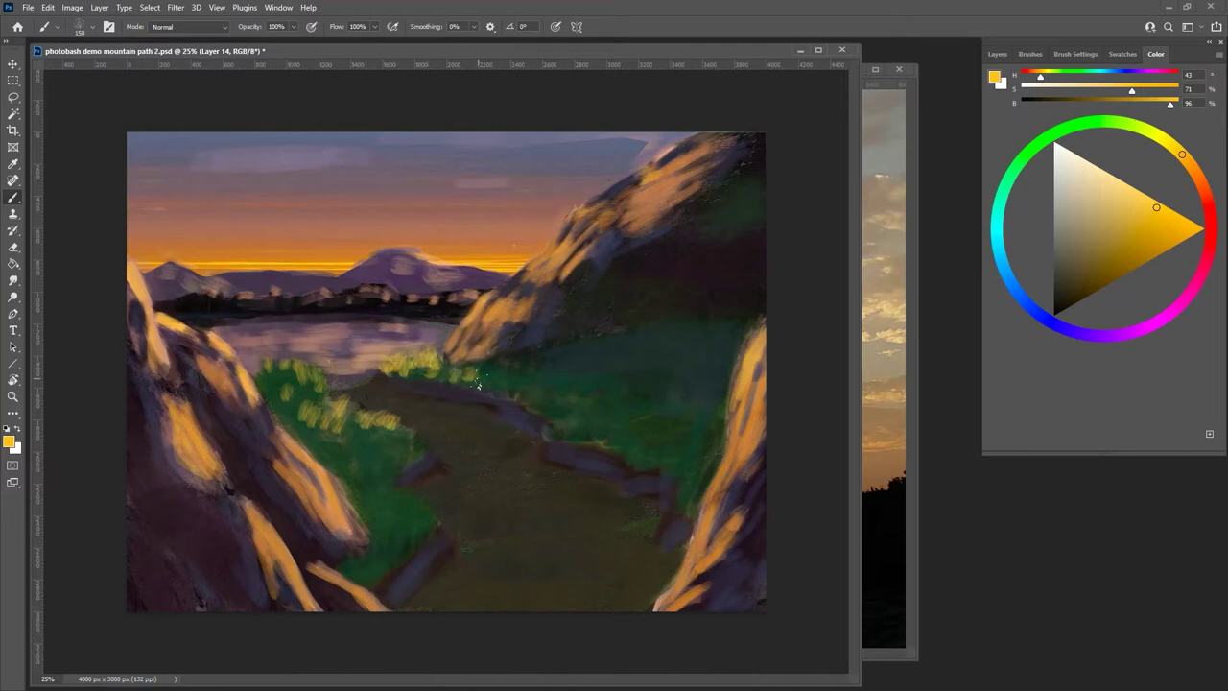
# - Tone down the yellow grass dabs with sampled dark green and check the painting zoomed out
pyautogui.keyDown('alt'); pyautogui.click(384, 480); pyautogui.keyUp('alt')
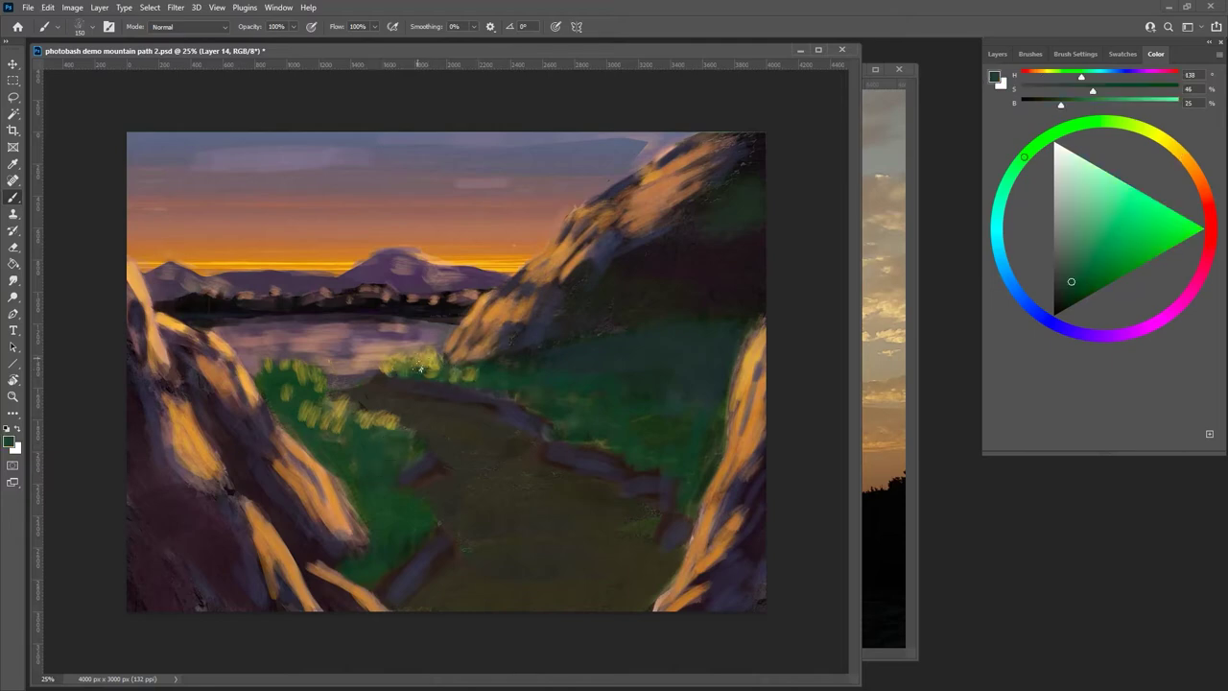
pyautogui.moveTo(377, 433)
pyautogui.mouseDown()
pyautogui.moveTo(348, 447)
pyautogui.moveTo(287, 401)
pyautogui.mouseUp()
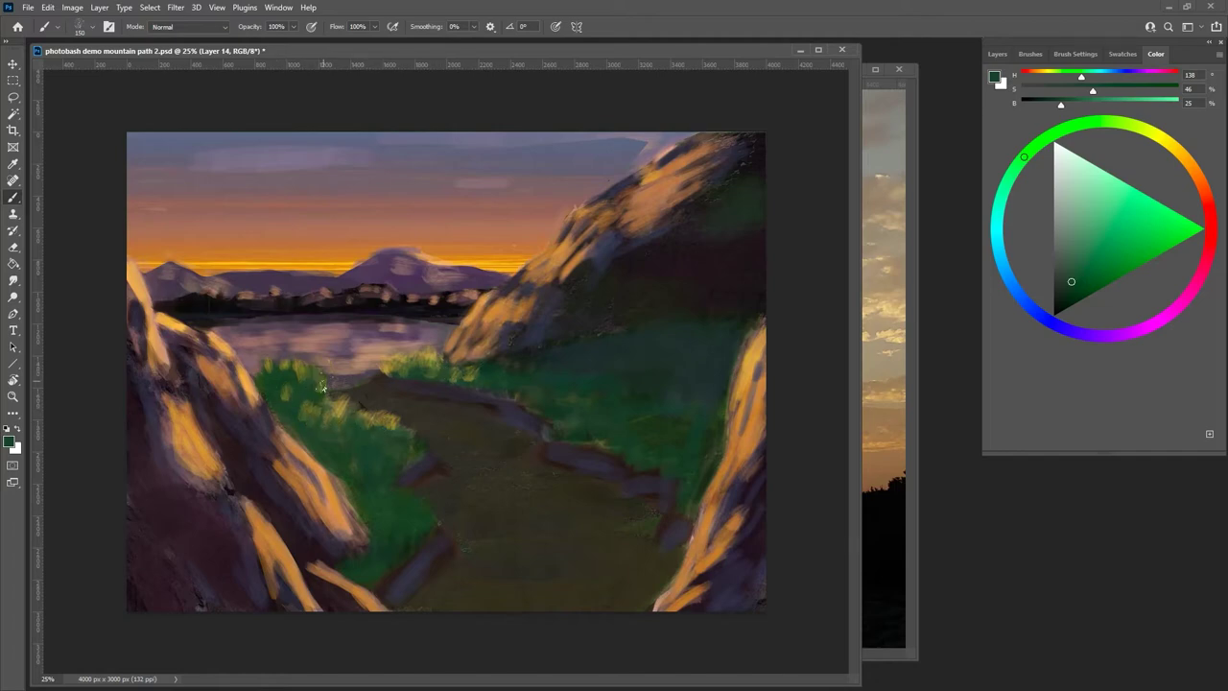
pyautogui.hotkey('ctrl', '-')
pyautogui.hotkey('ctrl', '-')
pyautogui.hotkey('ctrl', '-')
pyautogui.hotkey('ctrl', '-')
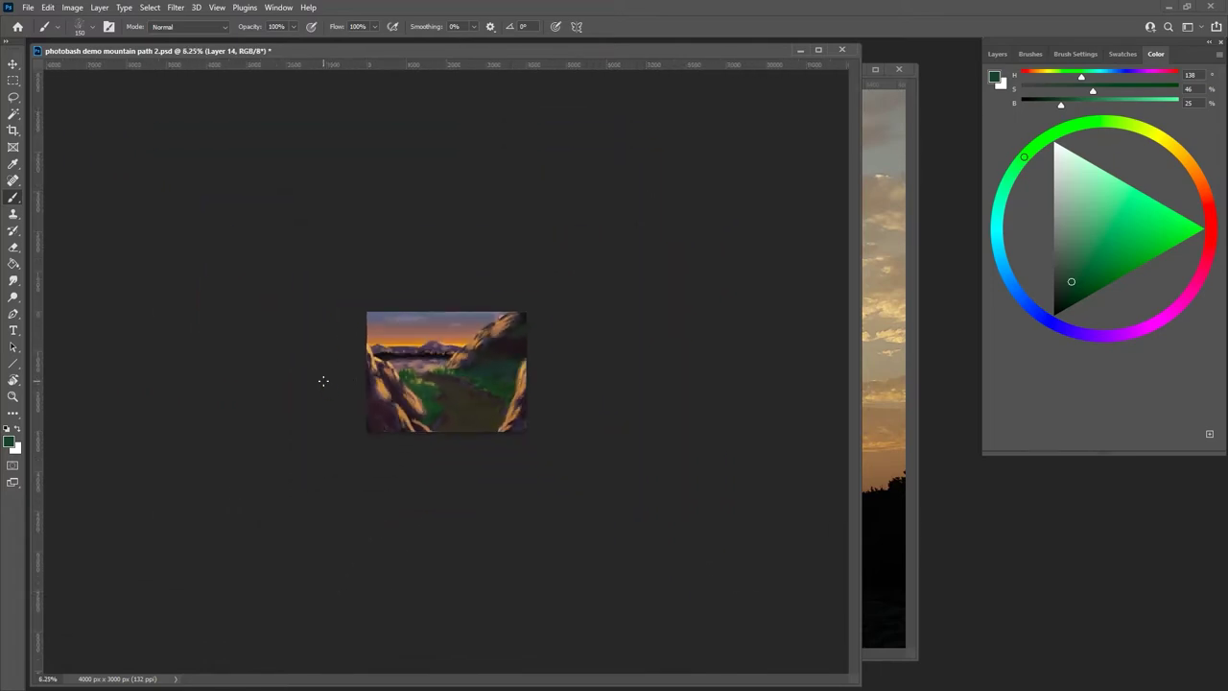
pyautogui.hotkey('ctrl', '+')
pyautogui.hotkey('ctrl', '+')
pyautogui.hotkey('ctrl', '+')
pyautogui.hotkey('ctrl', '+')
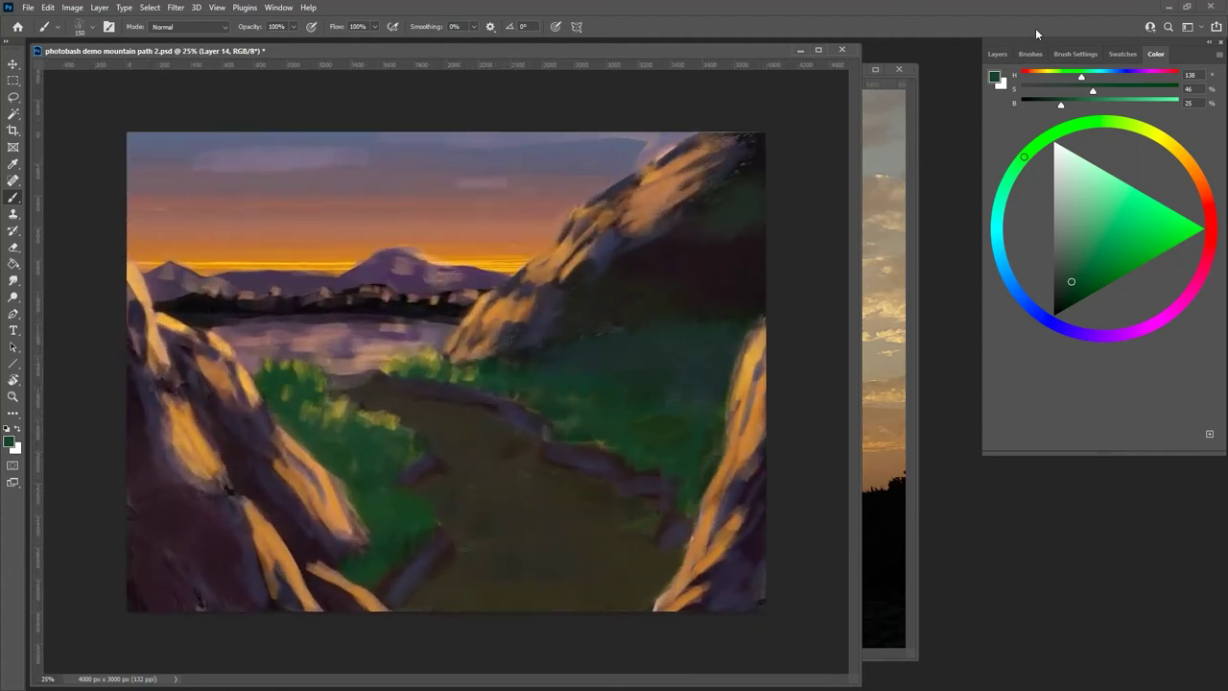
# - Compare the IMG_1021, 20190926_143552 and 20200323_162314 photo layers by toggling visibility, then select IMG_1021
pyautogui.click(998, 53)
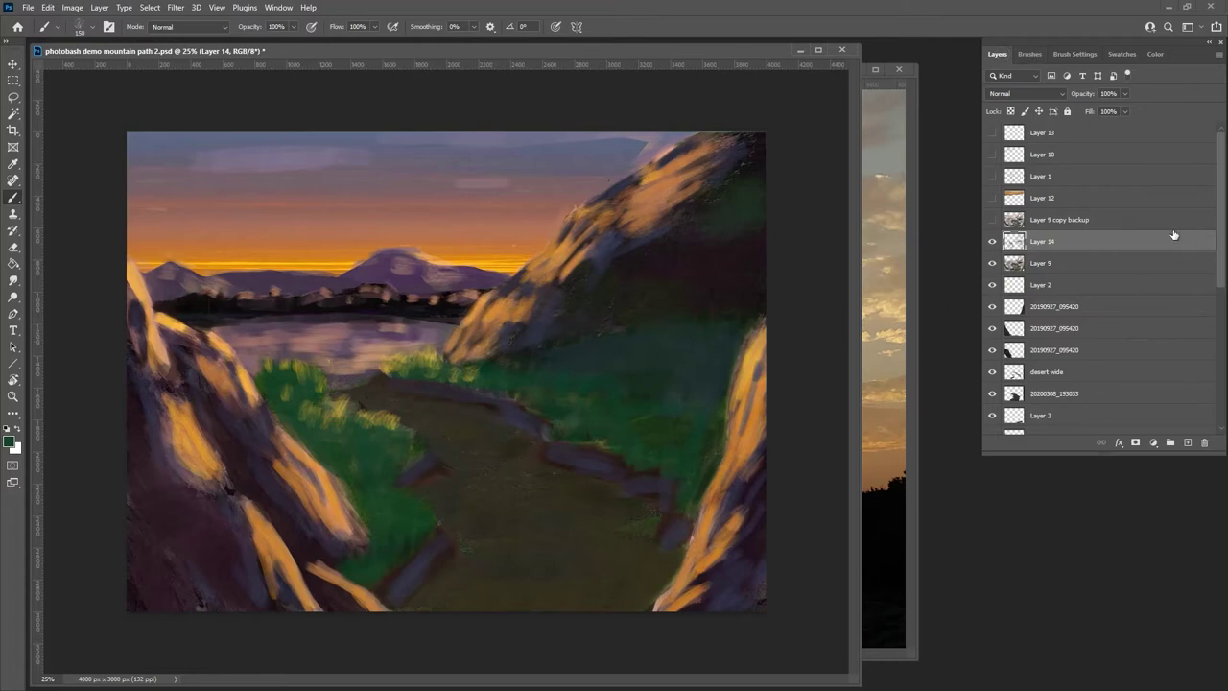
pyautogui.moveTo(1220, 252); pyautogui.dragTo(1207, 363)
pyautogui.click(993, 291)
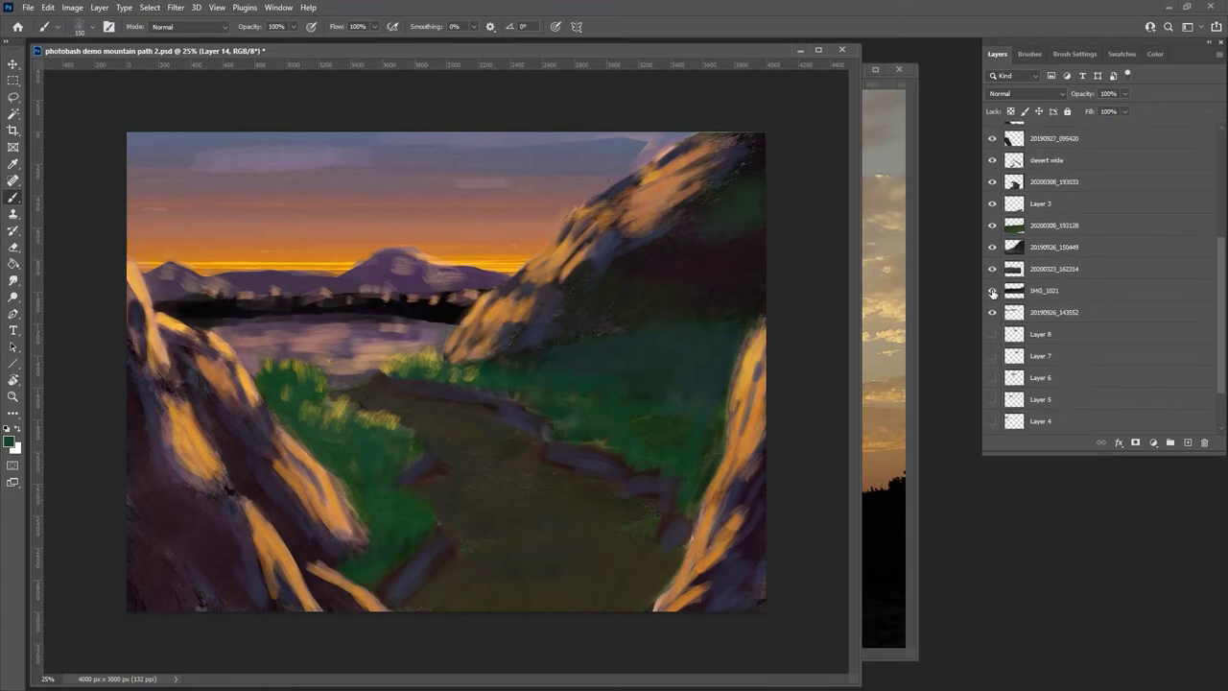
pyautogui.click(993, 313)
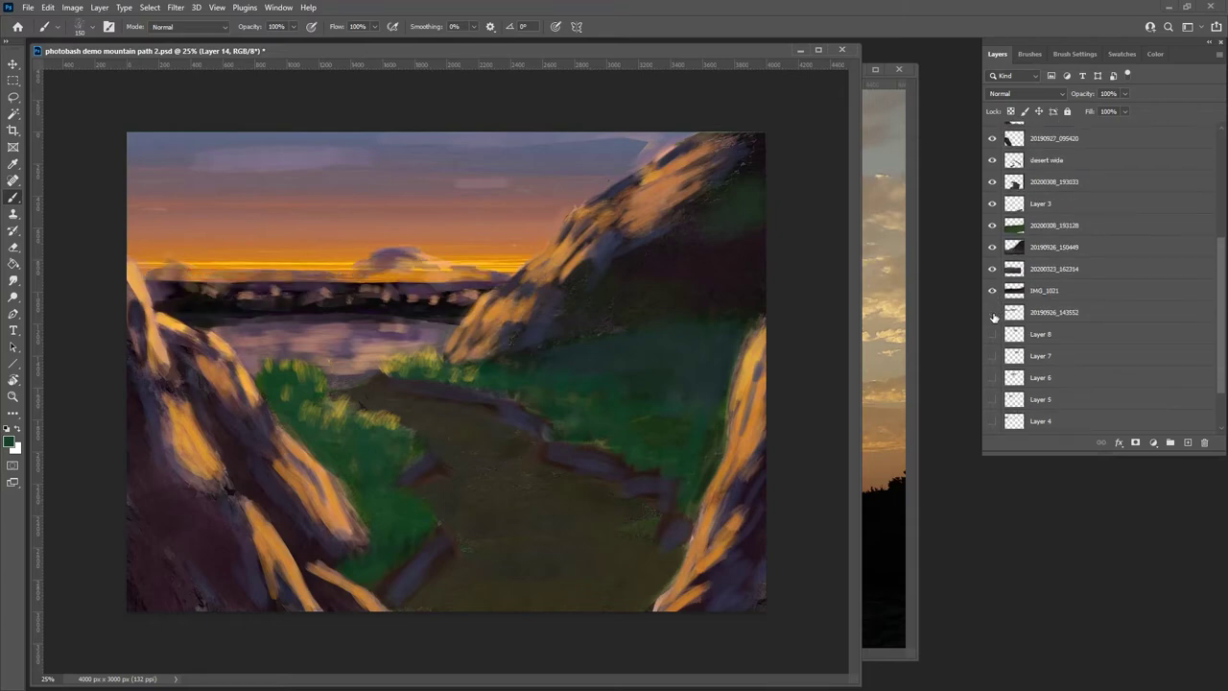
pyautogui.click(993, 313)
pyautogui.click(993, 291)
pyautogui.click(993, 291)
pyautogui.click(993, 269)
pyautogui.click(993, 269)
pyautogui.click(1013, 290)
pyautogui.click(993, 290)
pyautogui.click(993, 290)
pyautogui.click(993, 290)
pyautogui.click(993, 291)
pyautogui.click(993, 291)
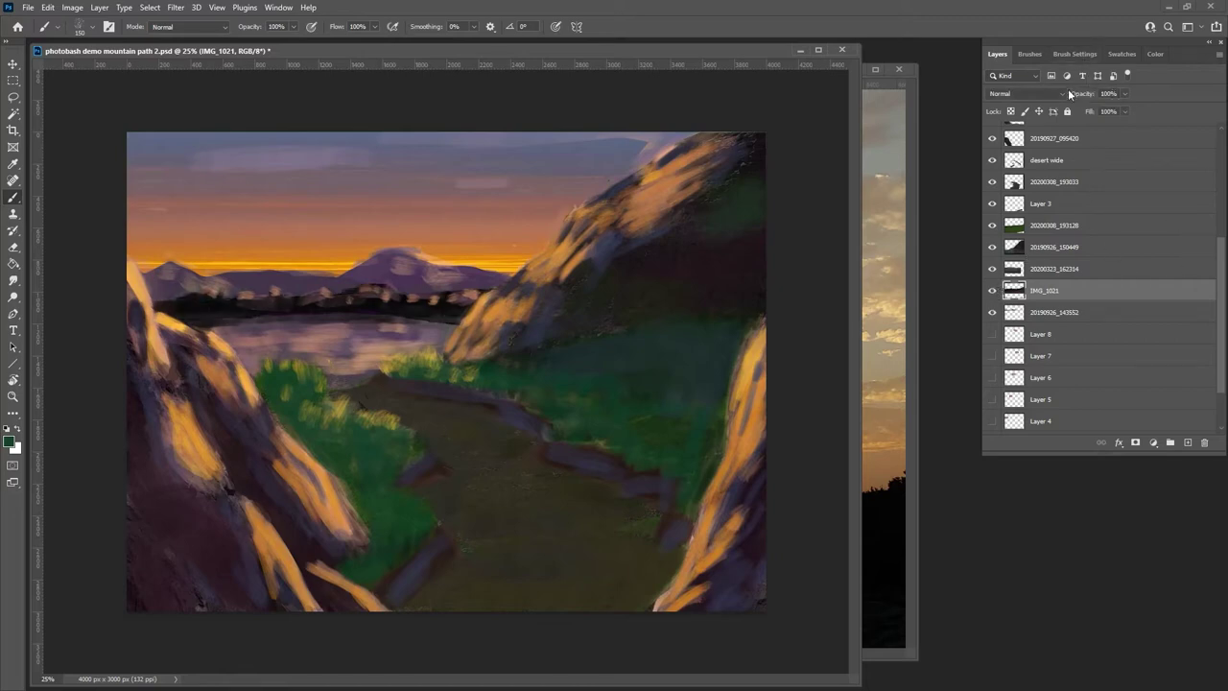
# - Lower the IMG_1021 layer's brightness to -18 with Brightness/Contrast
pyautogui.click(72, 8)
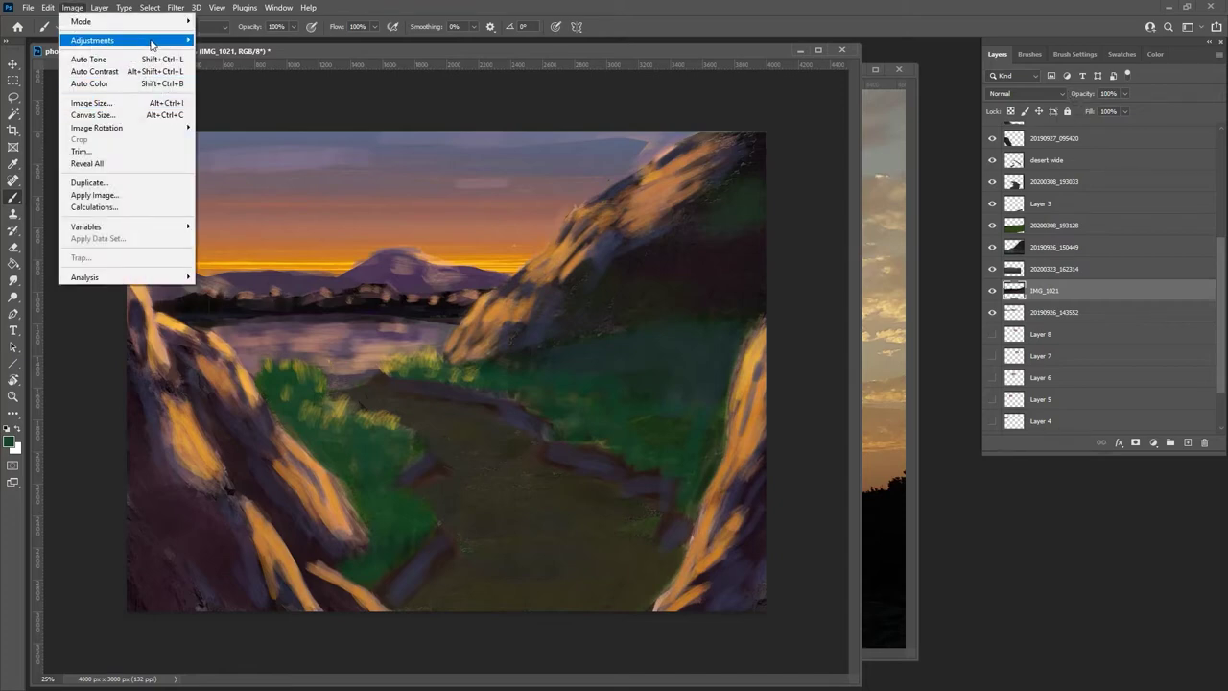
pyautogui.moveTo(152, 42)
pyautogui.click(230, 40)
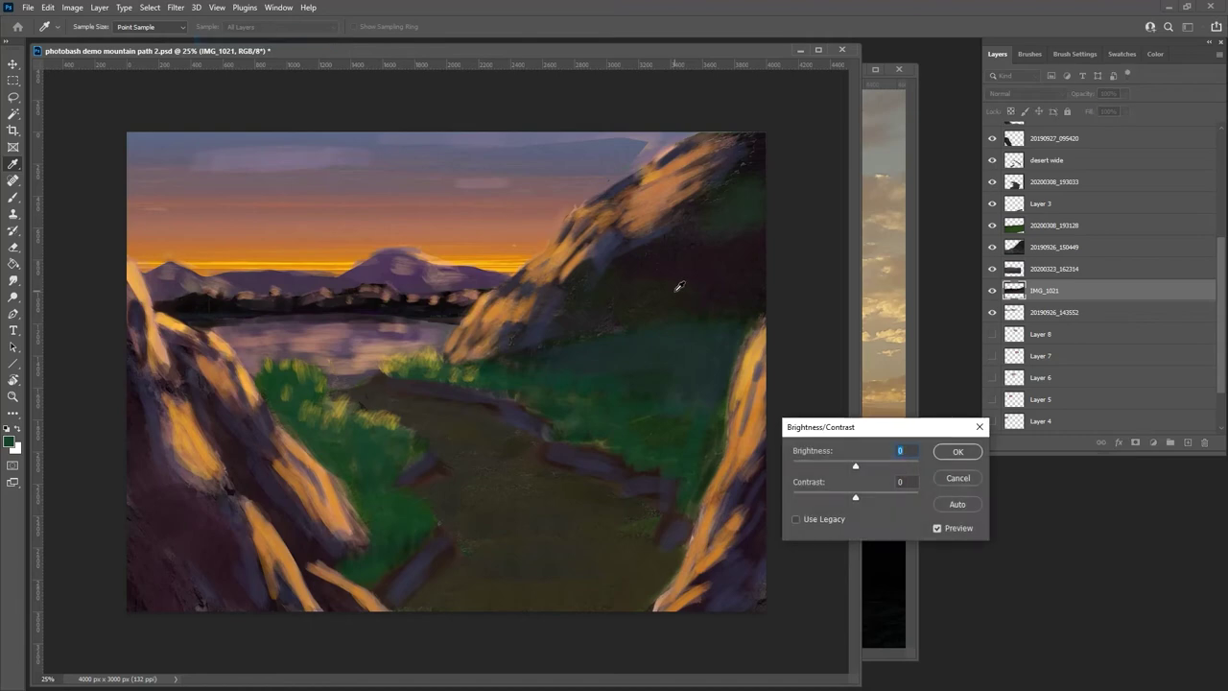
pyautogui.moveTo(857, 468); pyautogui.dragTo(850, 471)
pyautogui.click(946, 450)
pyautogui.scroll(6, 1223, 311)
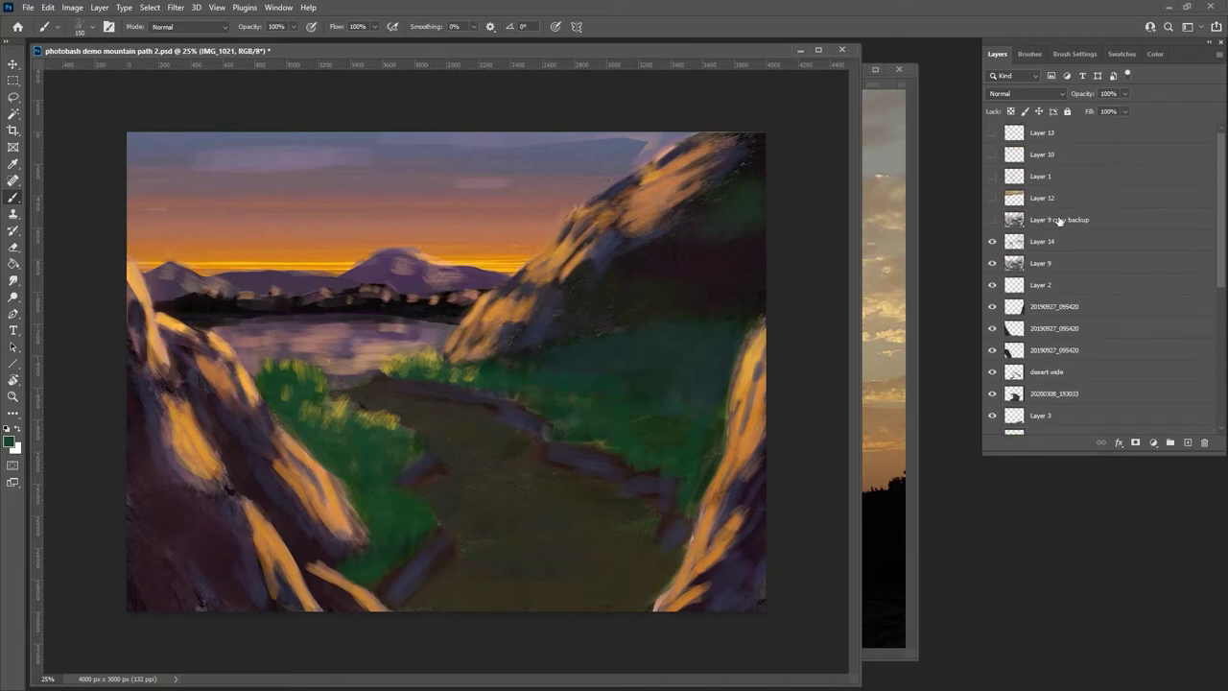
# - Select and hide the painted Layer 9
pyautogui.click(1017, 261)
pyautogui.click(992, 264)
pyautogui.click(992, 265)
pyautogui.click(992, 265)
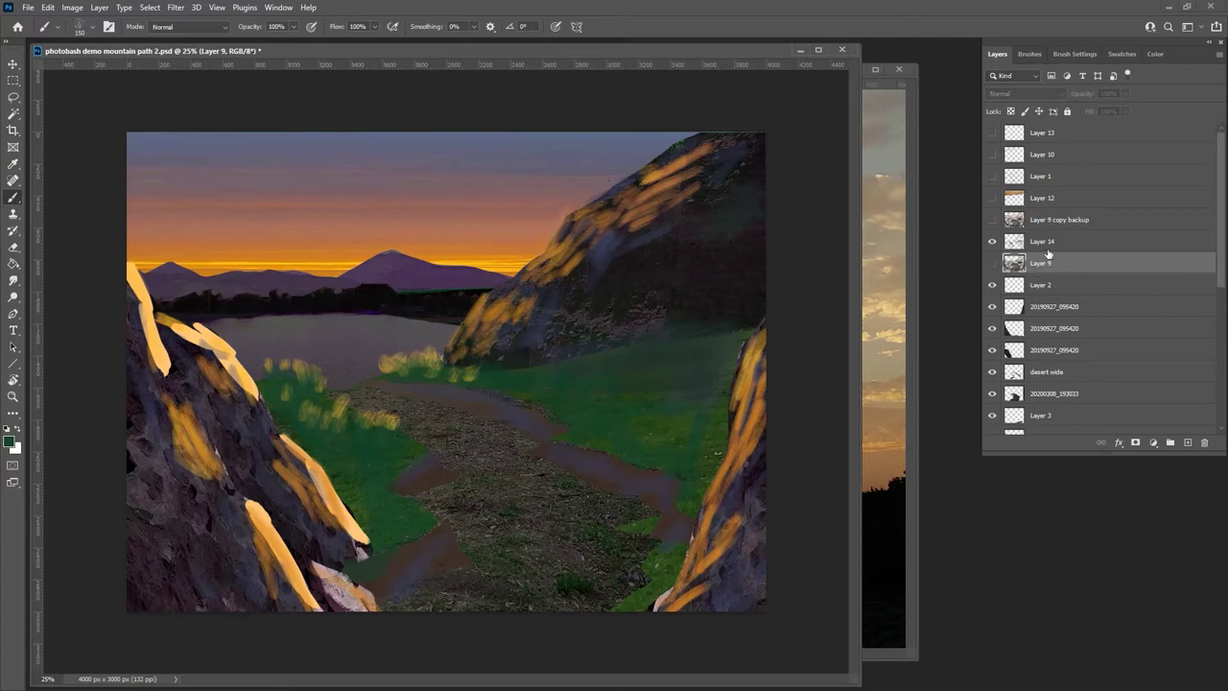
pyautogui.scroll(-5, 1224, 277)
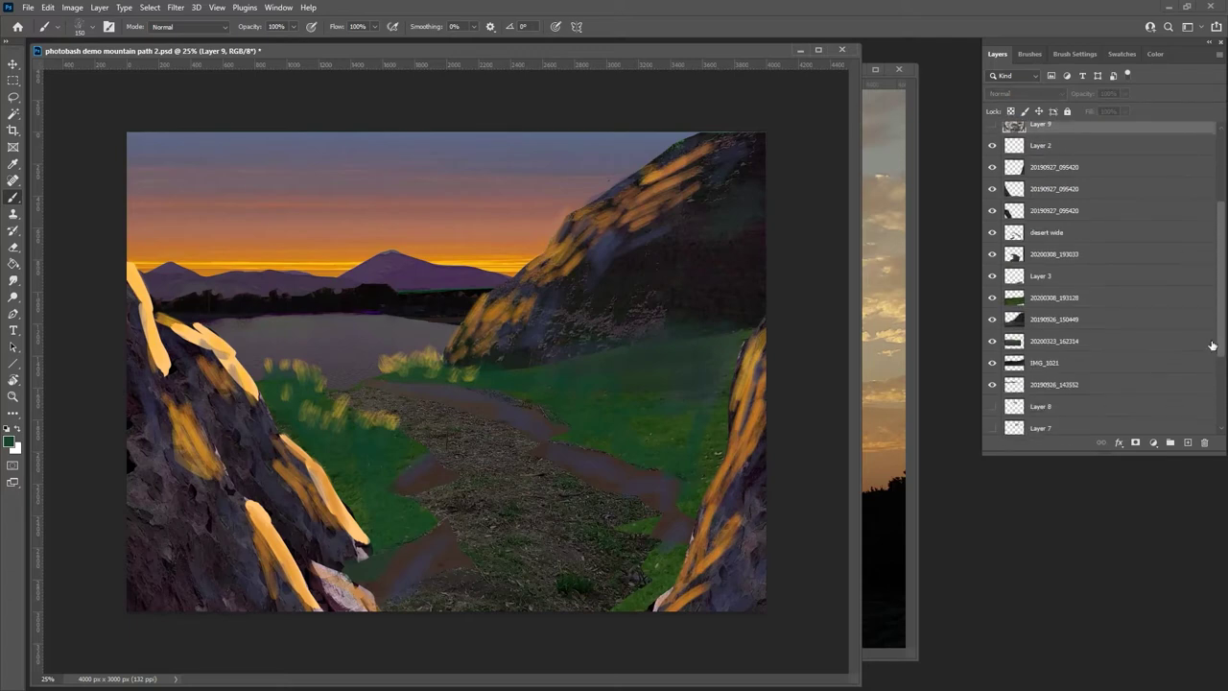
# - Toggle the IMG_1021 and 20190926_143552 layers to compare, keeping IMG_1021 visible and selected
pyautogui.click(992, 363)
pyautogui.click(992, 364)
pyautogui.click(992, 363)
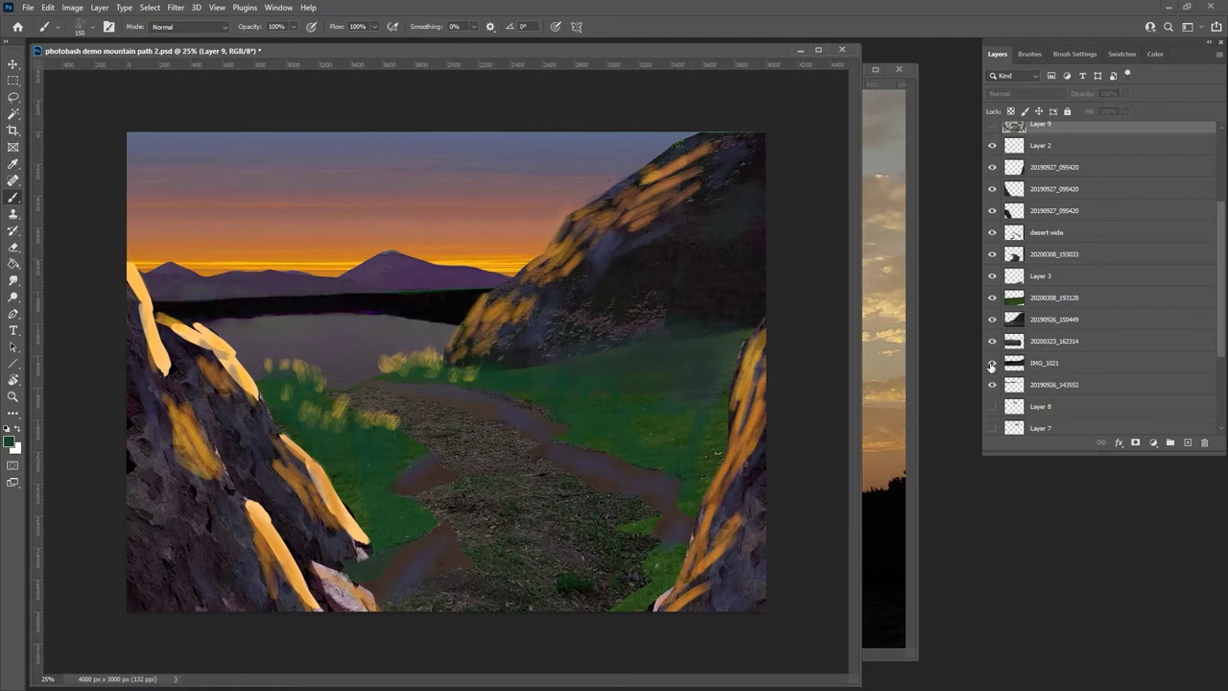
pyautogui.click(992, 363)
pyautogui.click(1011, 366)
pyautogui.click(995, 385)
pyautogui.click(998, 385)
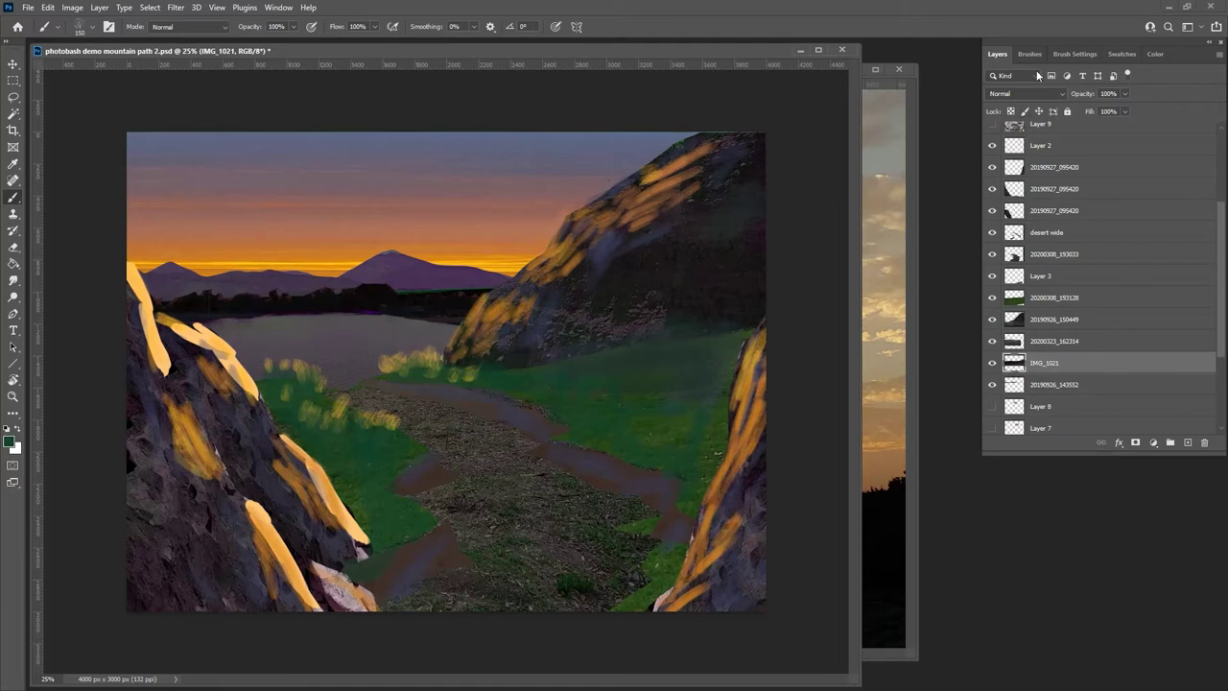
# - Raise the IMG_1021 layer's brightness to about 113 with Brightness/Contrast
pyautogui.click(74, 9)
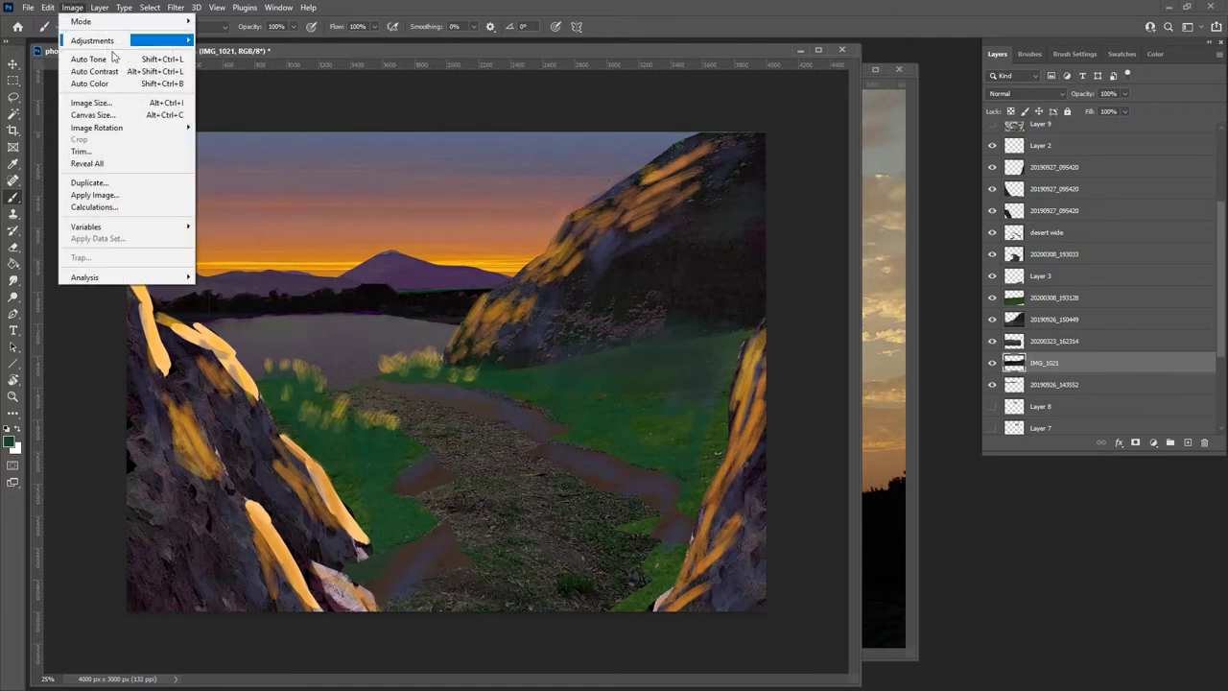
pyautogui.moveTo(143, 43)
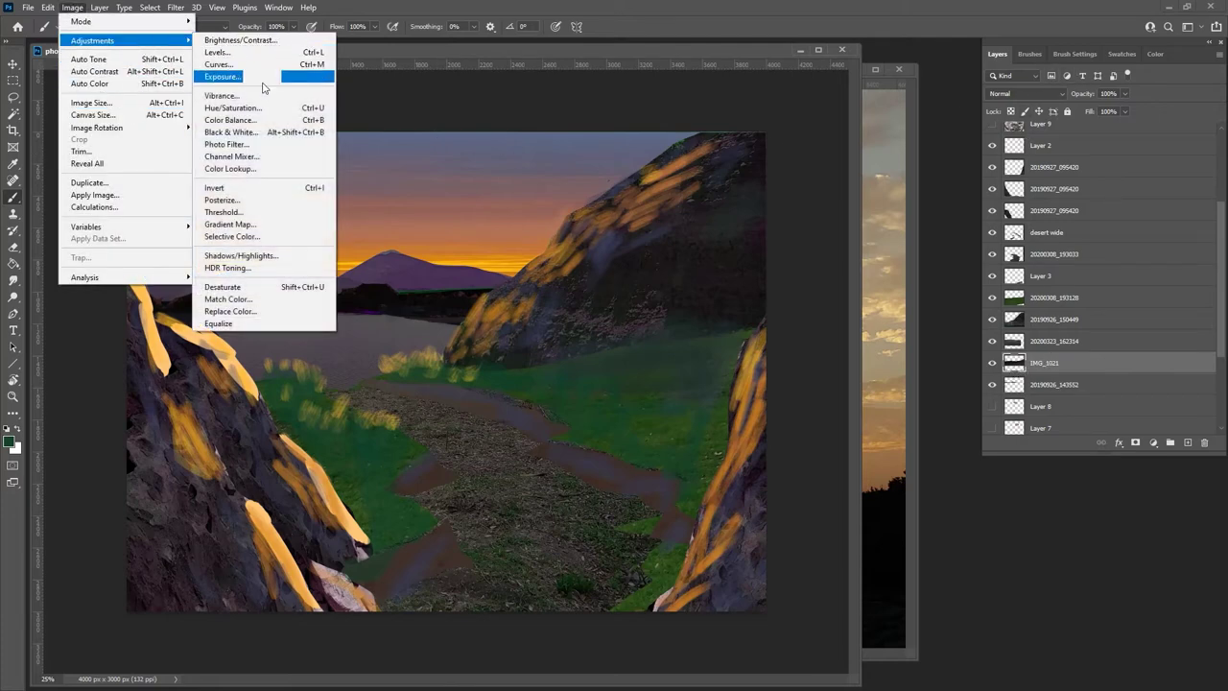
pyautogui.click(252, 40)
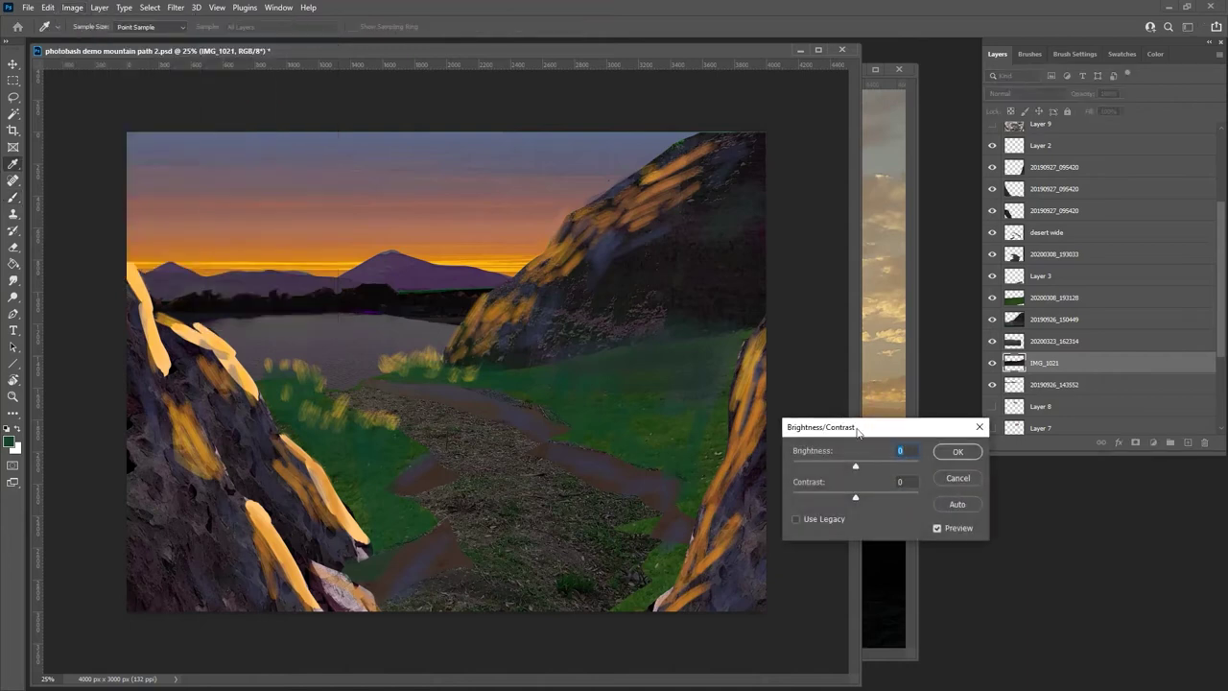
pyautogui.moveTo(856, 469); pyautogui.dragTo(921, 466)
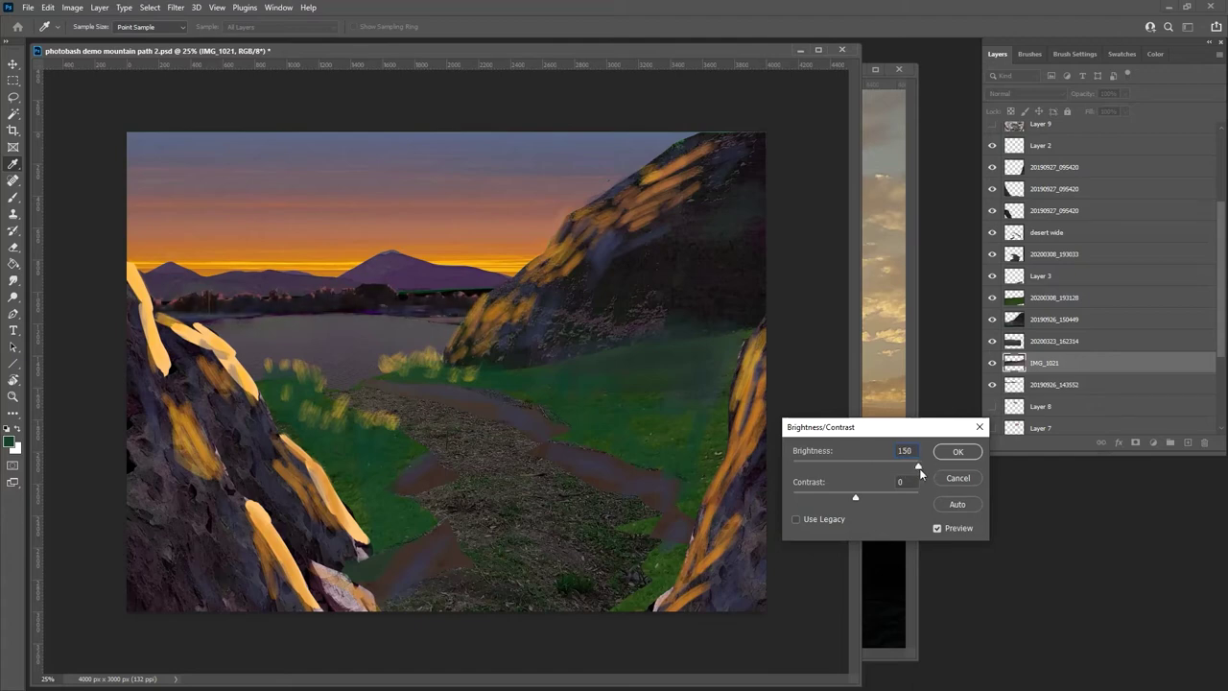
pyautogui.moveTo(918, 468)
pyautogui.mouseDown()
pyautogui.moveTo(903, 473)
pyautogui.moveTo(922, 472)
pyautogui.mouseUp()
pyautogui.click(957, 452)
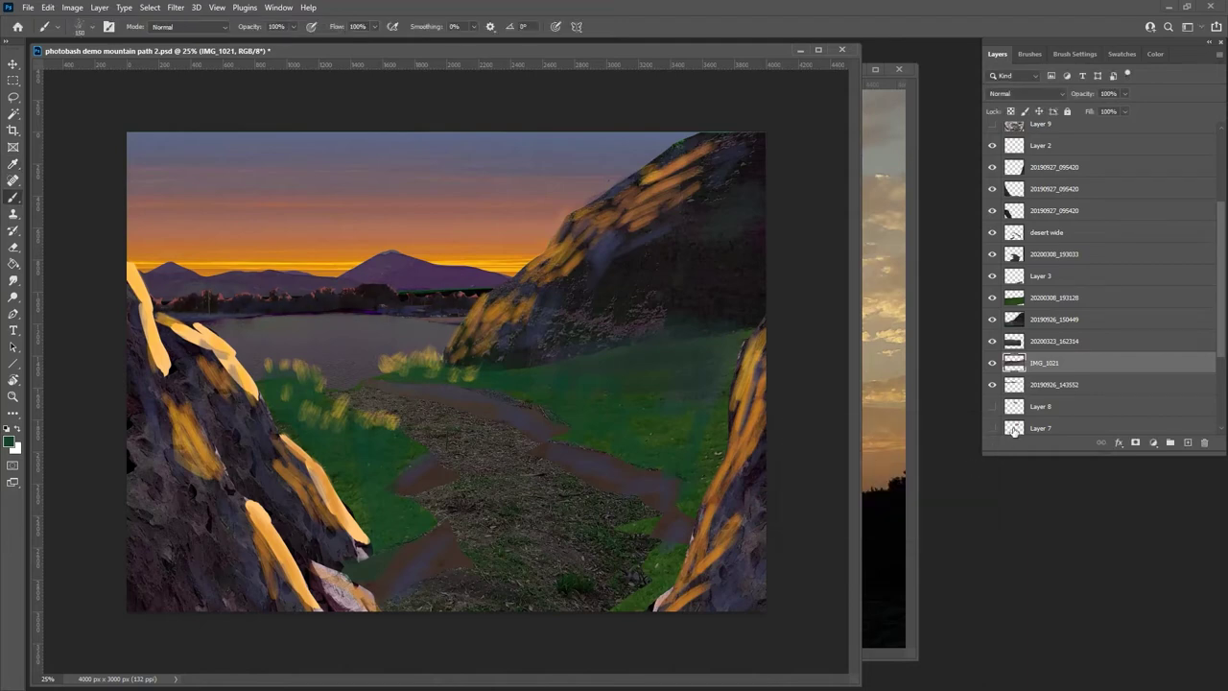
# - Compare the 20200323_162314 and 20190926_143552 mountain layers by toggling visibility, leaving the mountains hidden
pyautogui.click(993, 343)
pyautogui.click(992, 343)
pyautogui.click(992, 343)
pyautogui.click(992, 343)
pyautogui.click(993, 386)
pyautogui.click(993, 385)
pyautogui.click(993, 386)
pyautogui.click(993, 386)
pyautogui.click(993, 385)
pyautogui.click(994, 386)
pyautogui.click(1014, 386)
pyautogui.click(993, 386)
pyautogui.click(993, 386)
pyautogui.click(994, 387)
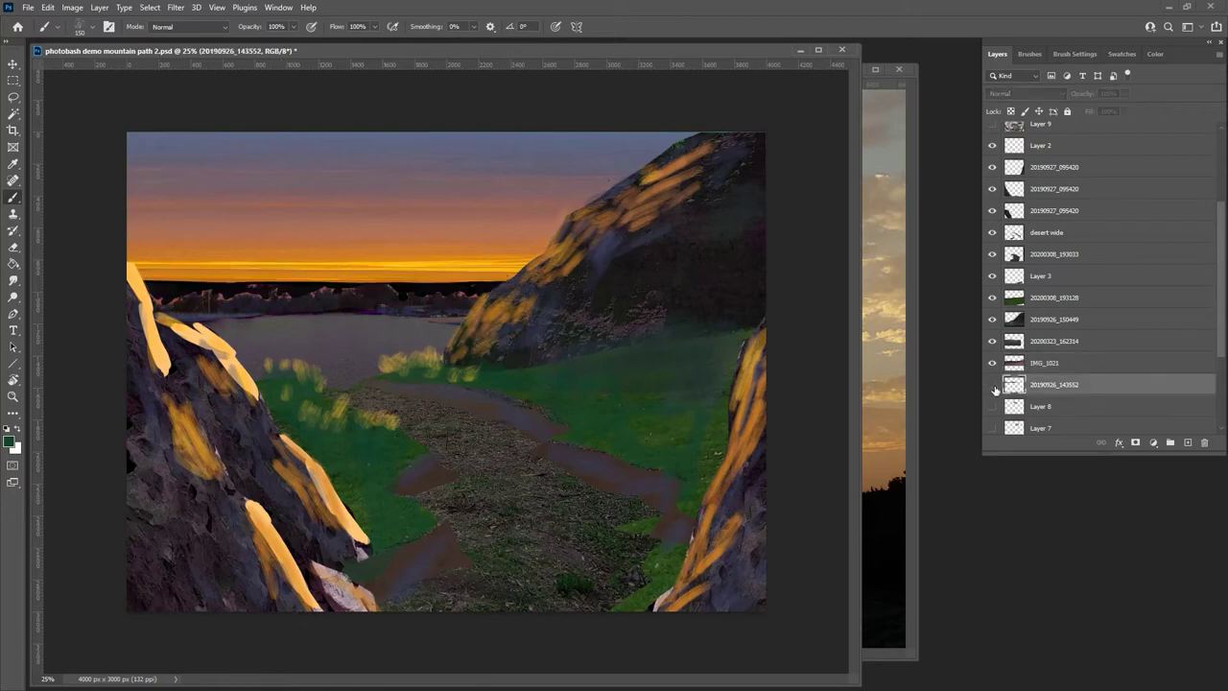
# - Hide the DSC00819 sky layer, then show and select the 20190926_143552 mountain layer
pyautogui.moveTo(1220, 341); pyautogui.dragTo(1220, 419)
pyautogui.click(993, 403)
pyautogui.click(993, 404)
pyautogui.click(994, 406)
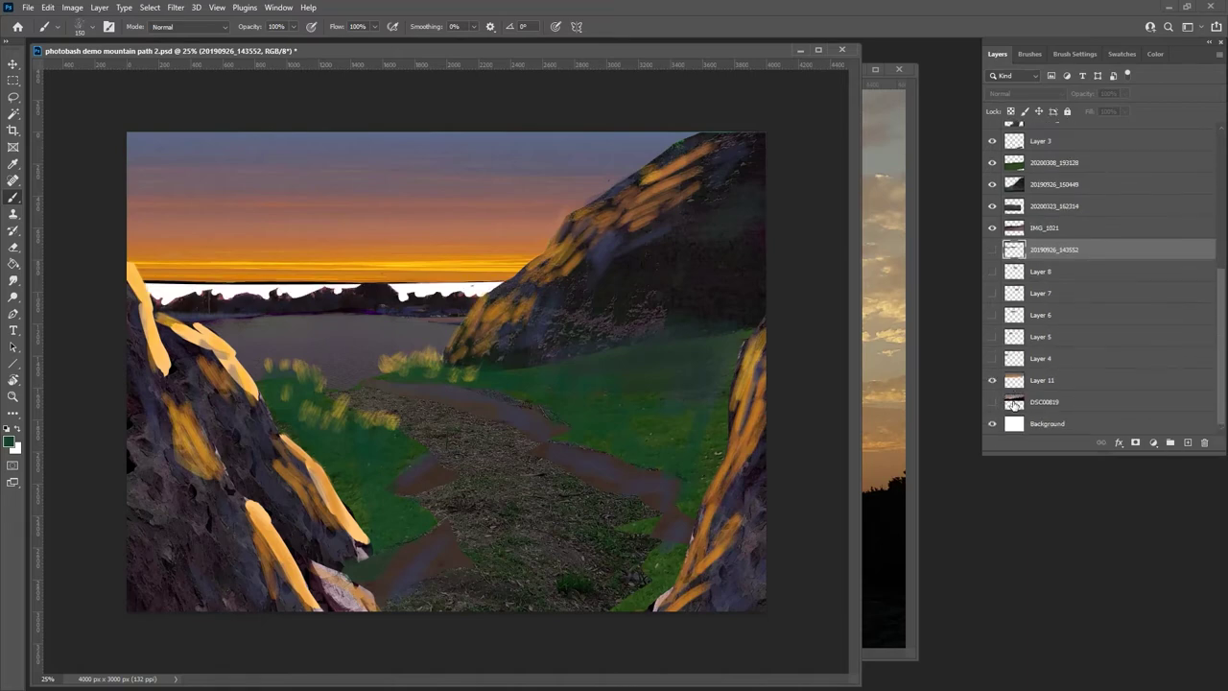
pyautogui.click(1012, 404)
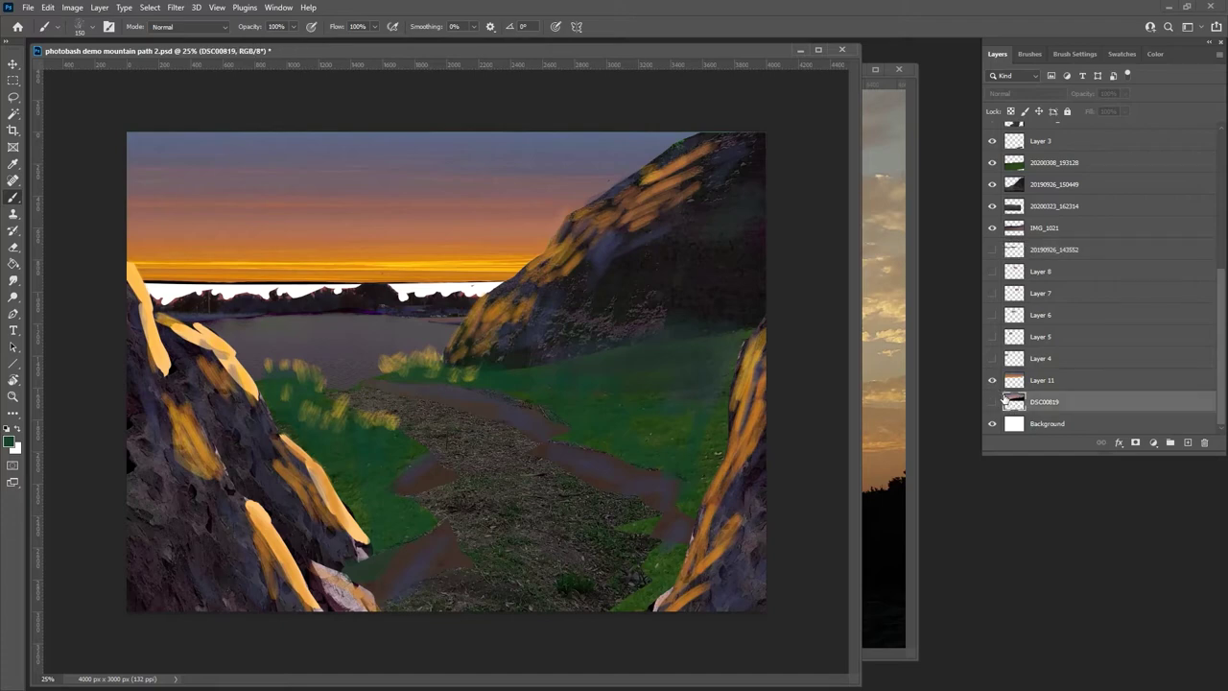
pyautogui.click(992, 251)
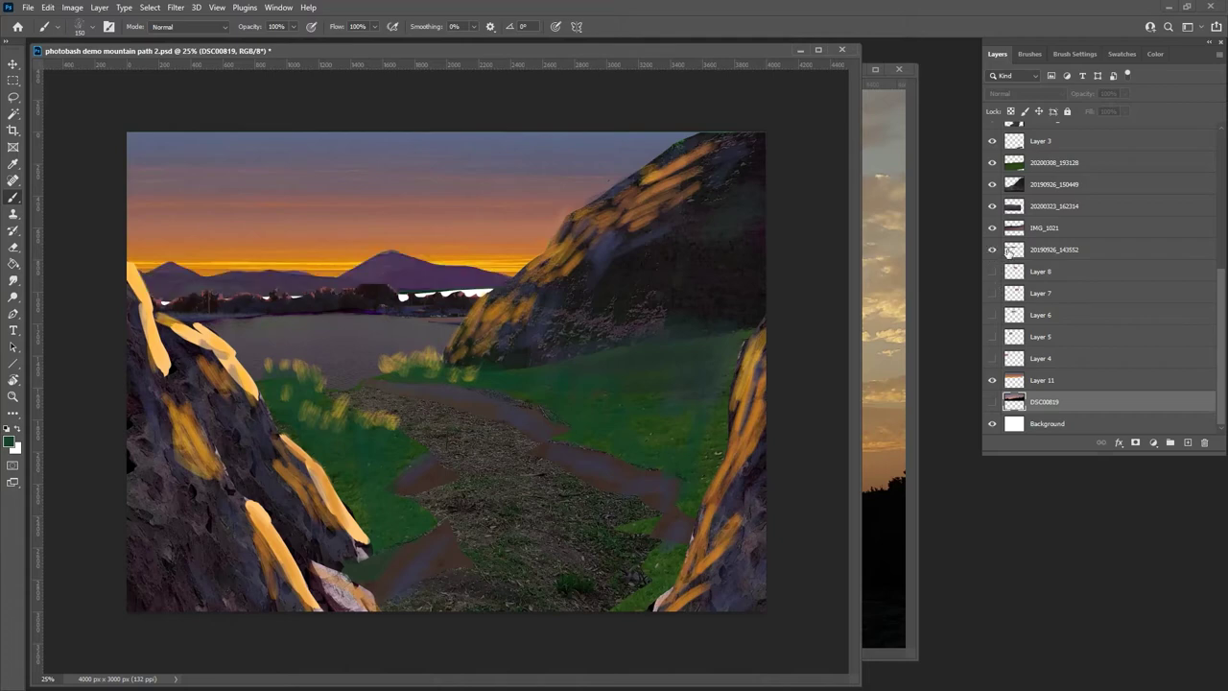
pyautogui.click(1005, 252)
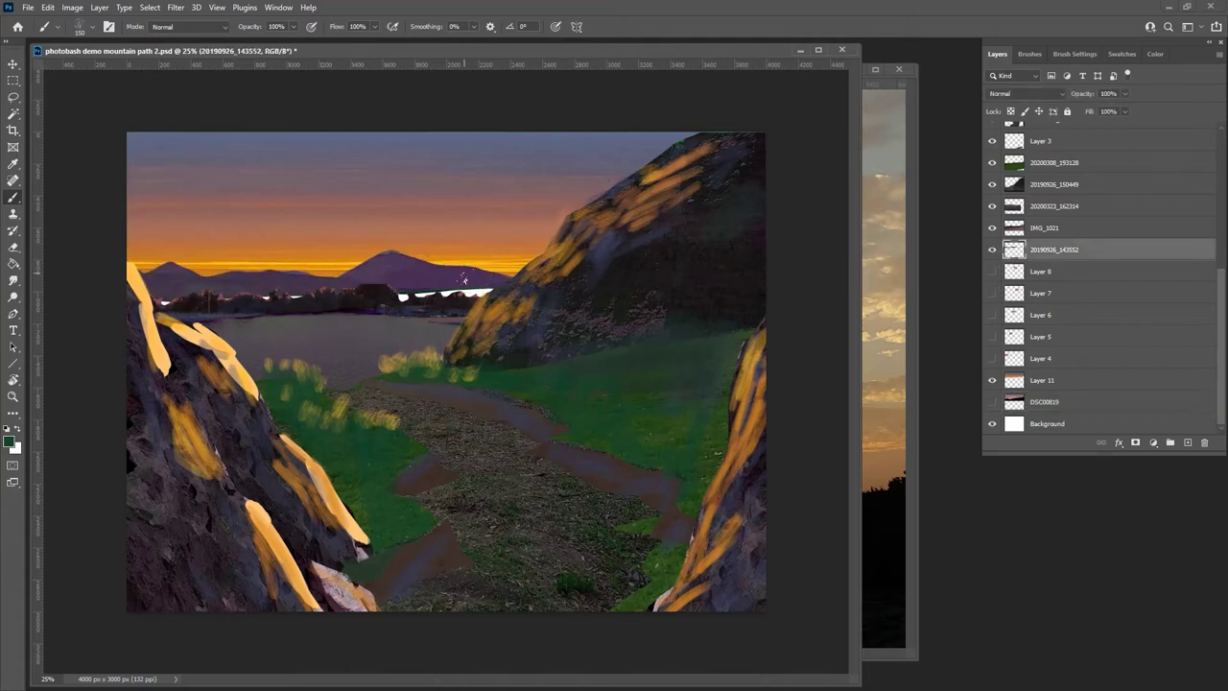
# - Lasso a distant-mountain patch, copy it to its own layer, and move it over a treeline gap
pyautogui.press('l')
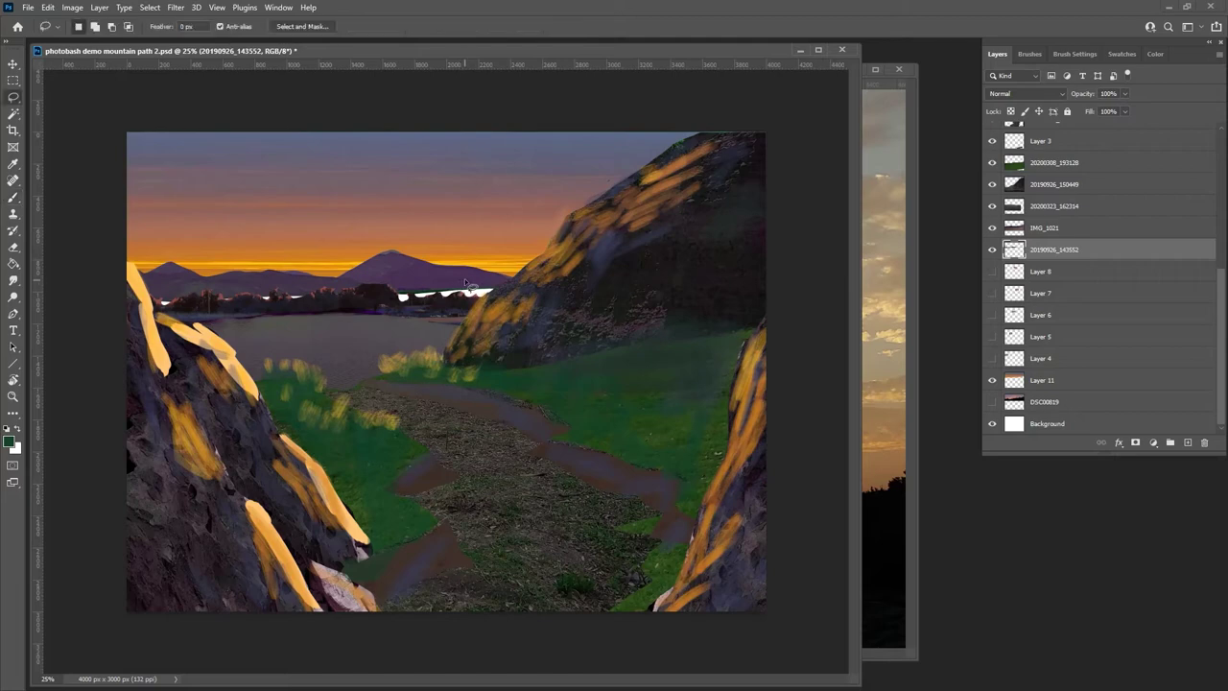
pyautogui.moveTo(402, 288); pyautogui.dragTo(404, 287)
pyautogui.hotkey('ctrl', 'j')
pyautogui.press('v')
pyautogui.moveTo(451, 281); pyautogui.dragTo(477, 305)
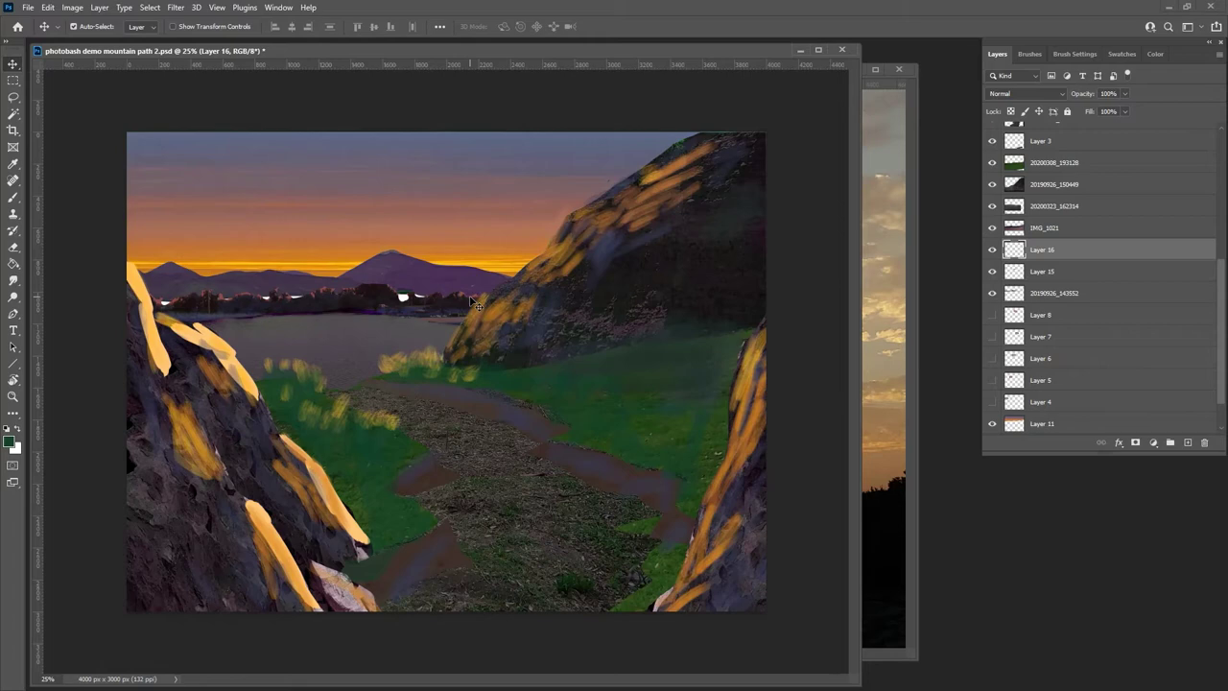
pyautogui.click(476, 303)
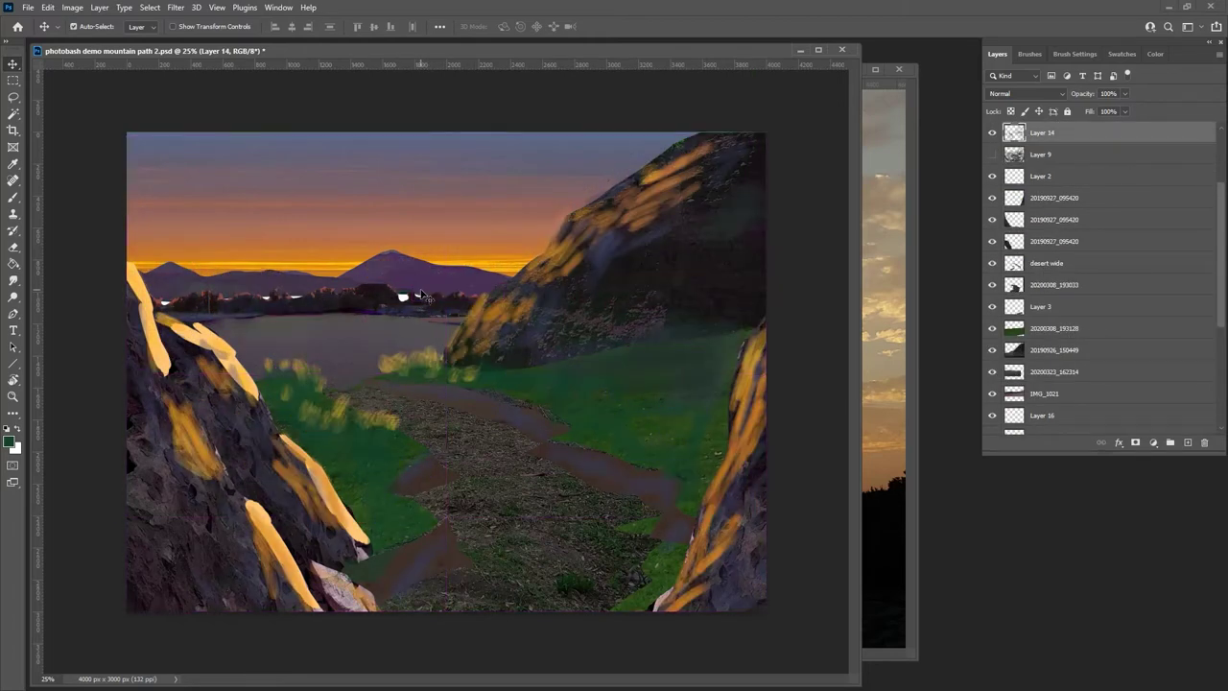
pyautogui.moveTo(1221, 311); pyautogui.dragTo(1210, 401)
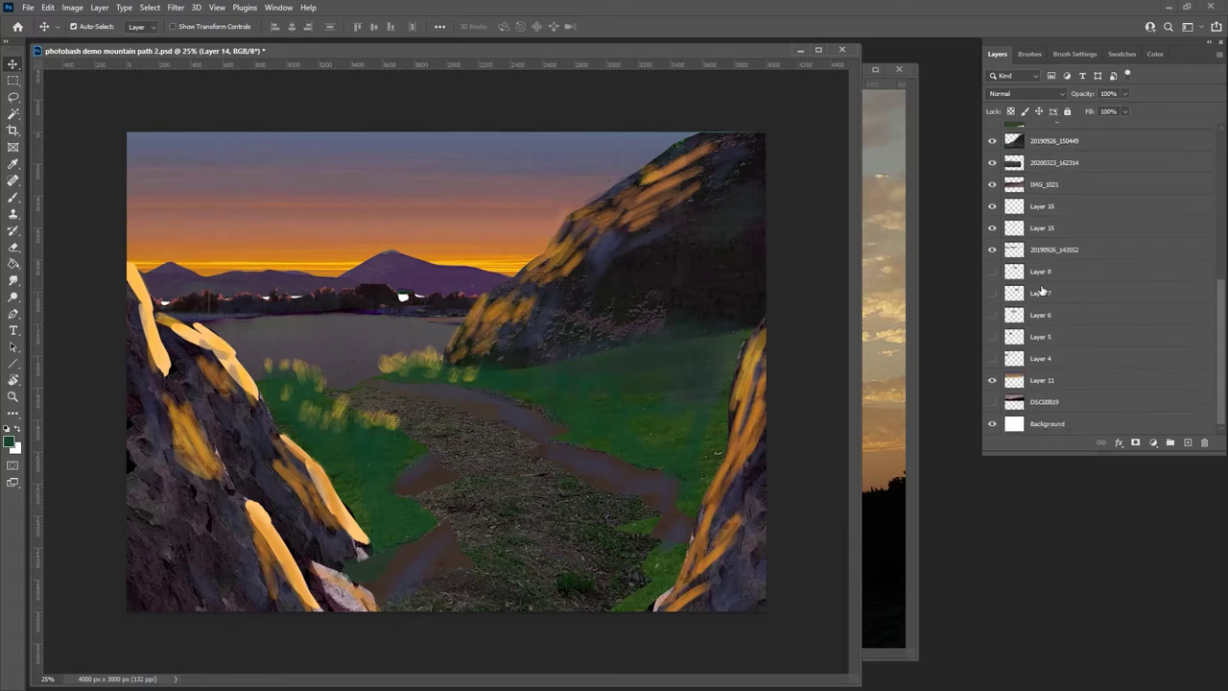
# - Duplicate the patch to Layers 17 and 18, merge Layers 15–18, and merge down into the mountain layer
pyautogui.click(1014, 207)
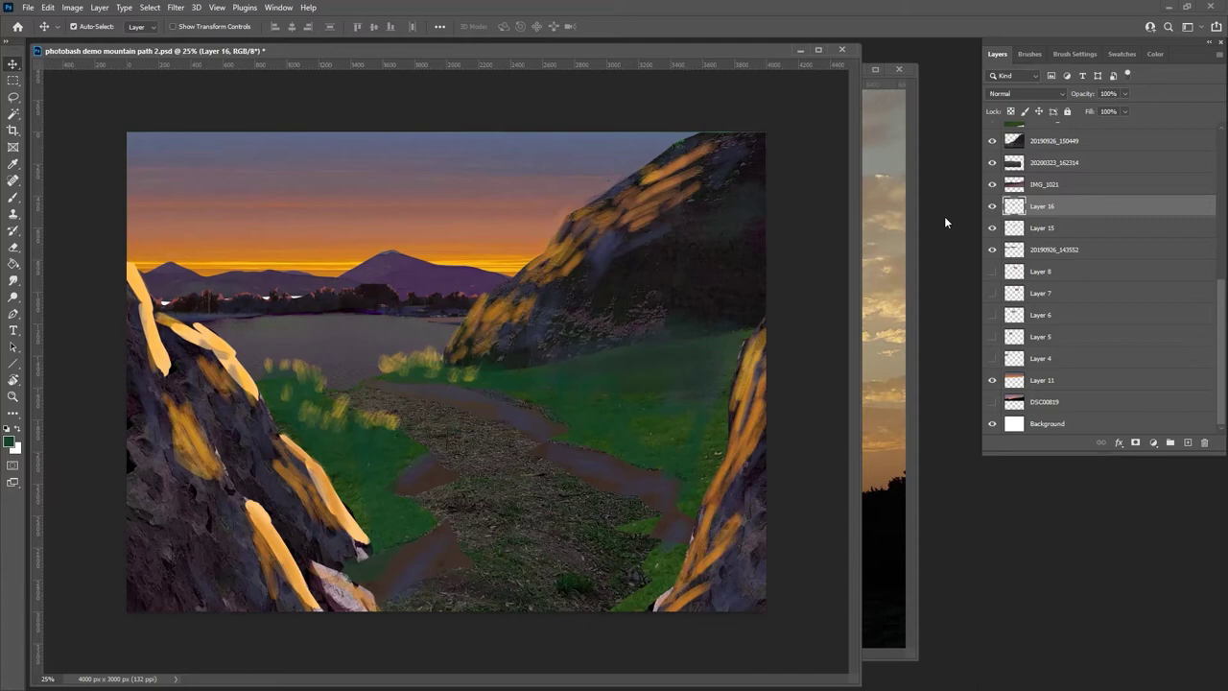
pyautogui.hotkey('ctrl', 'shift', 'alt', 'n')
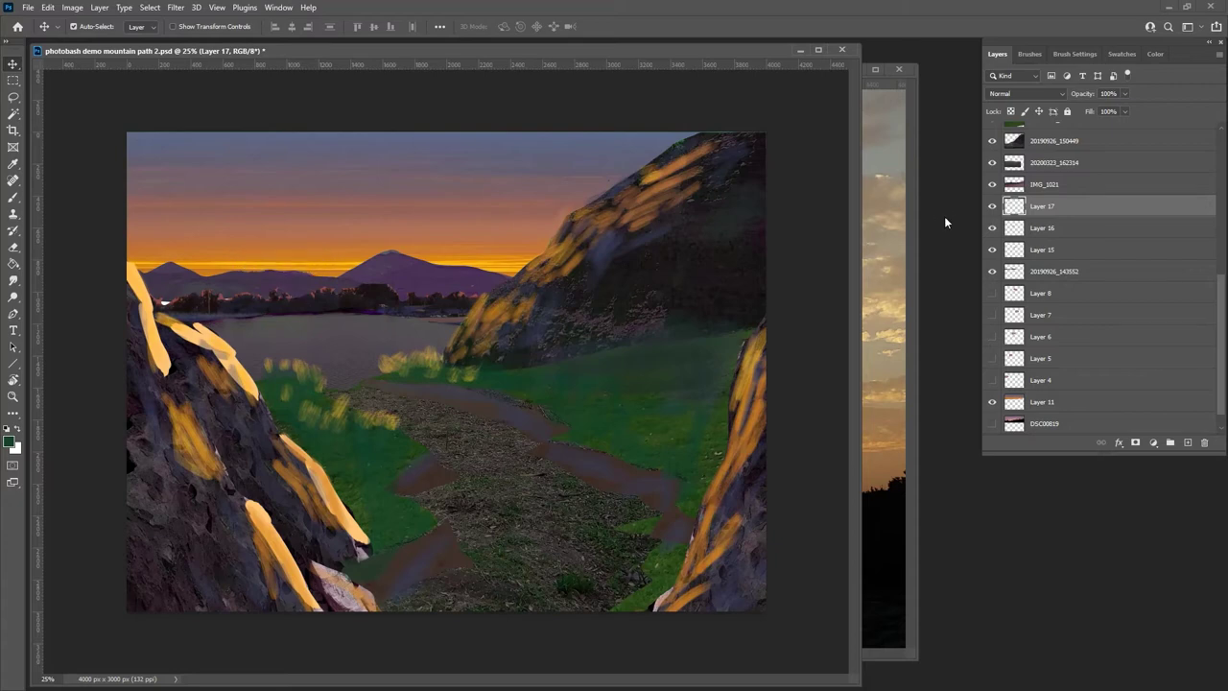
pyautogui.hotkey('ctrl', 'shift', 'alt', 'n')
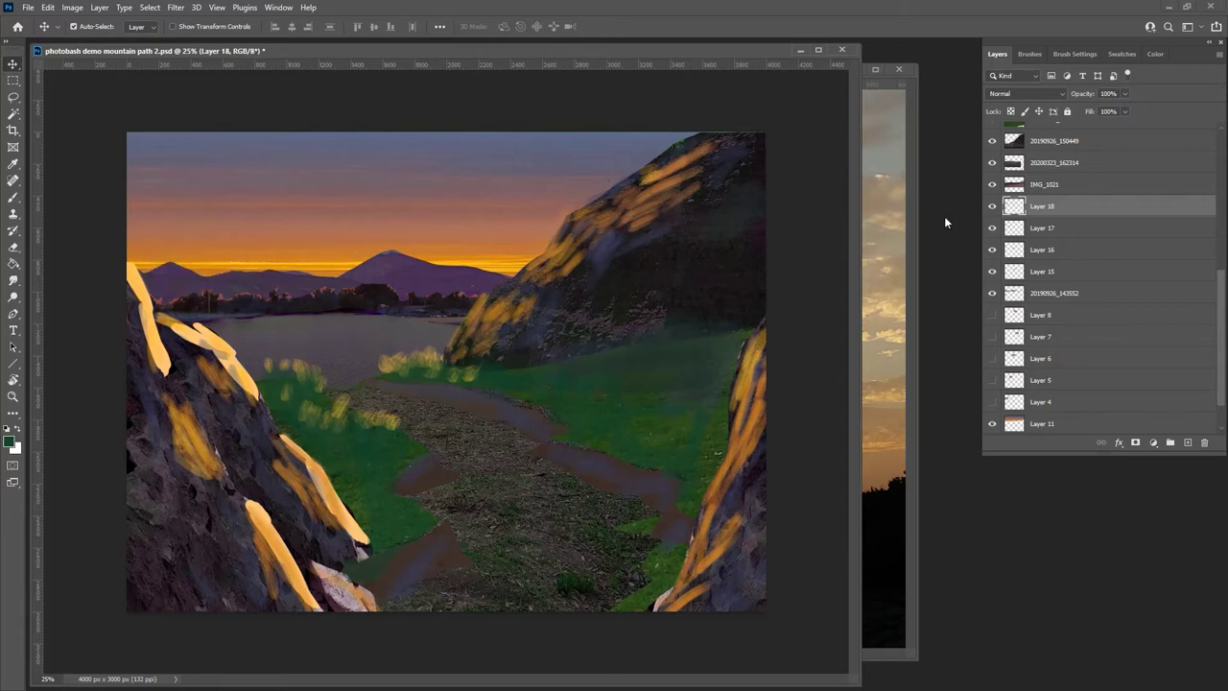
pyautogui.keyDown('shift'); pyautogui.click(1041, 273); pyautogui.keyUp('shift')
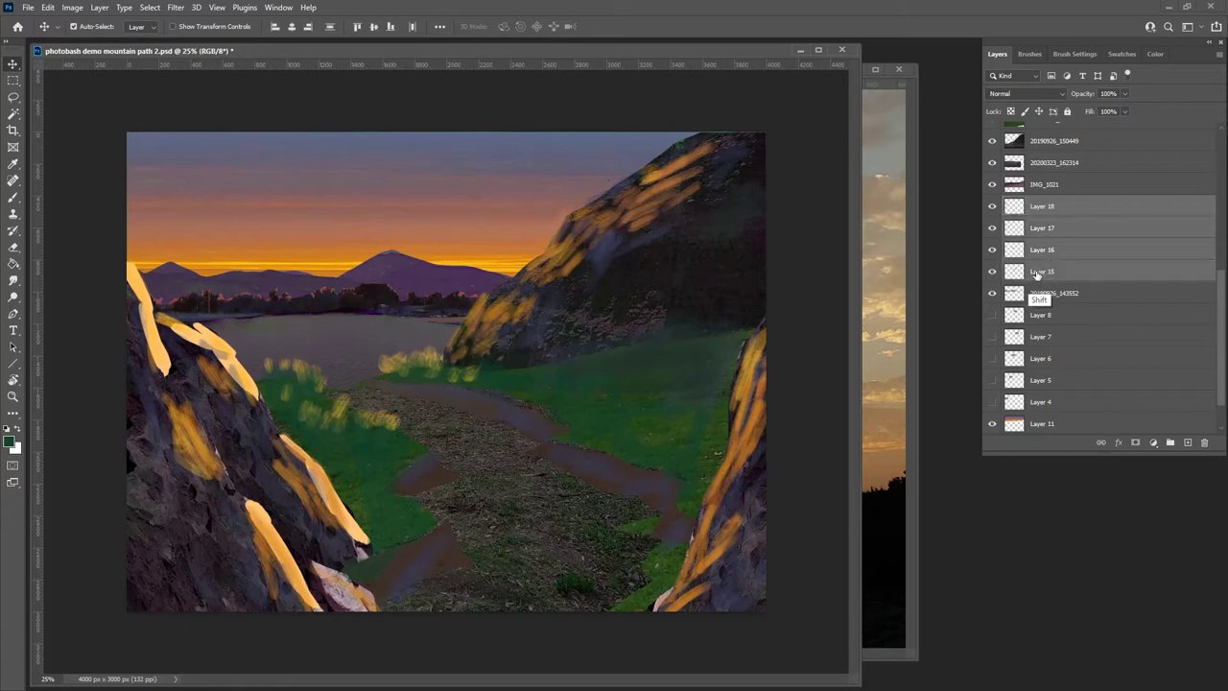
pyautogui.hotkey('ctrl', 'e')
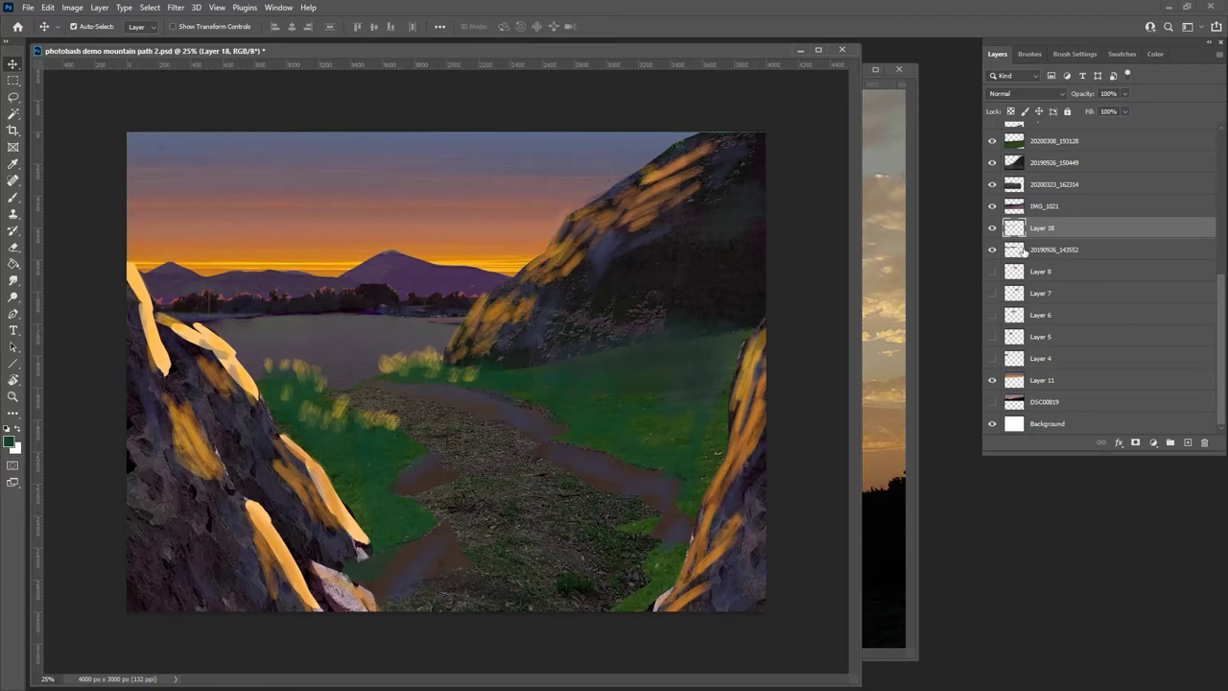
pyautogui.hotkey('ctrl', 'e')
# - Toggle the mountain and IMG_1021 layers' visibility to compare the treeline, leaving IMG_1021 shown
pyautogui.click(993, 249)
pyautogui.click(993, 249)
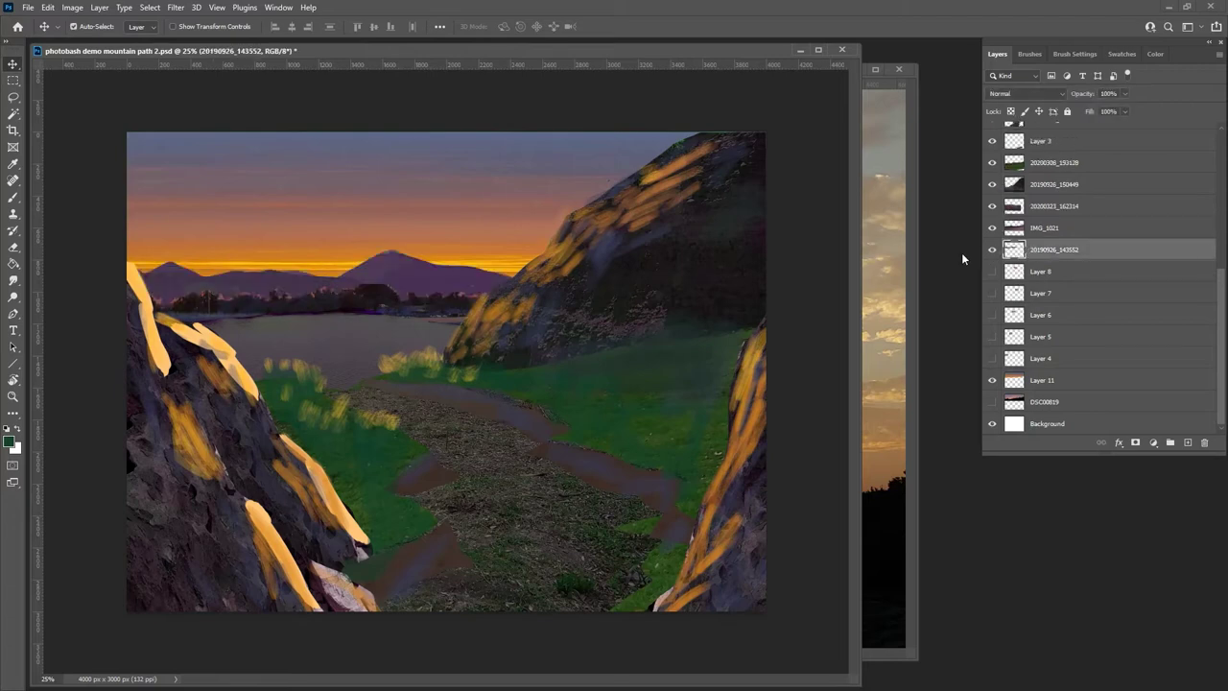
pyautogui.click(1015, 232)
pyautogui.click(992, 232)
pyautogui.click(992, 232)
pyautogui.click(992, 232)
pyautogui.click(992, 233)
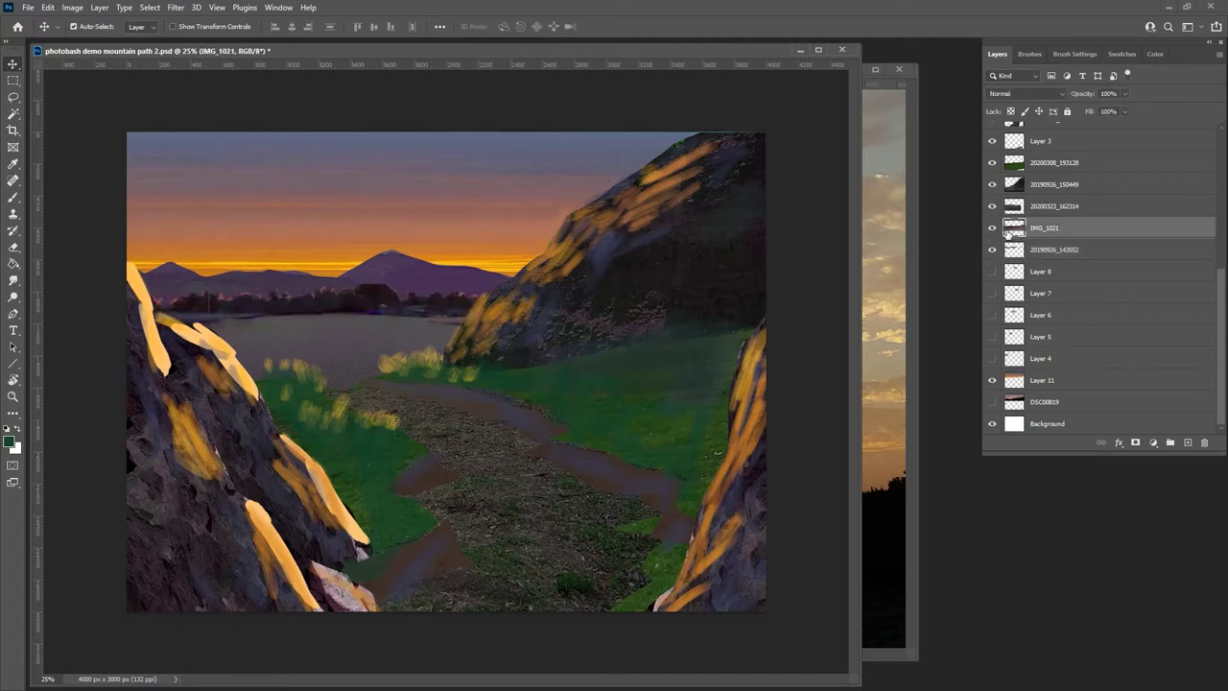
# - Apply Image > Adjustments > Brightness/Contrast to IMG_1021 with Brightness 64 and Contrast -20
pyautogui.click(96, 8)
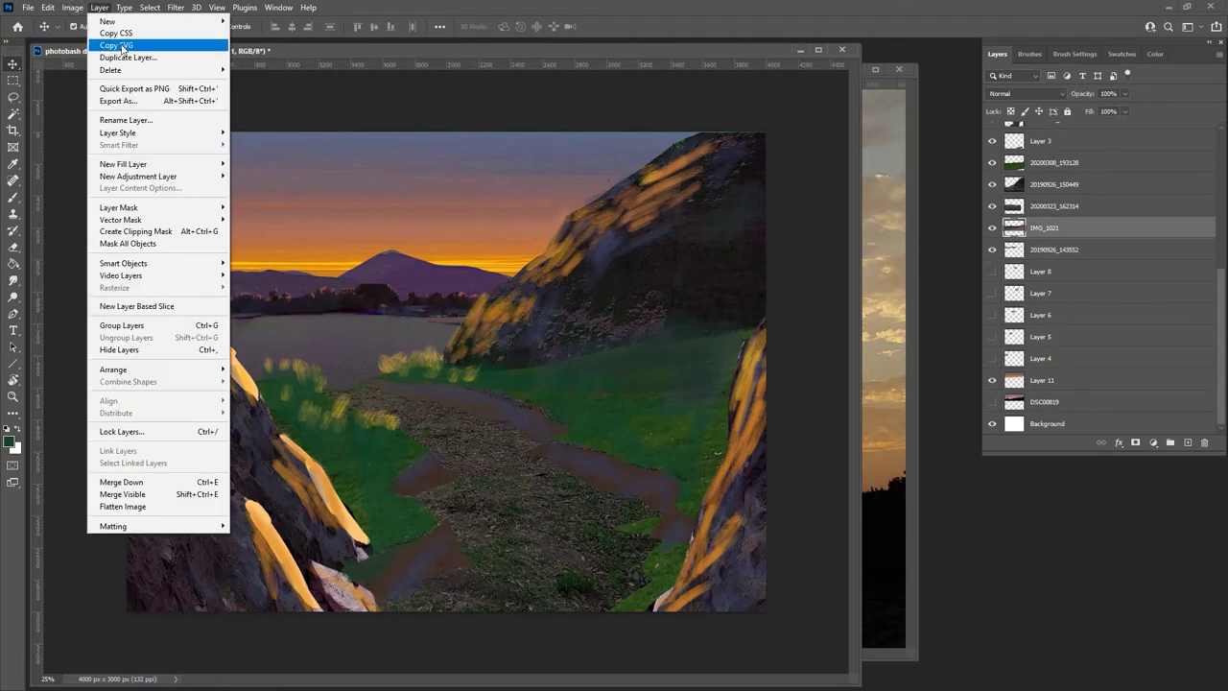
pyautogui.moveTo(149, 42)
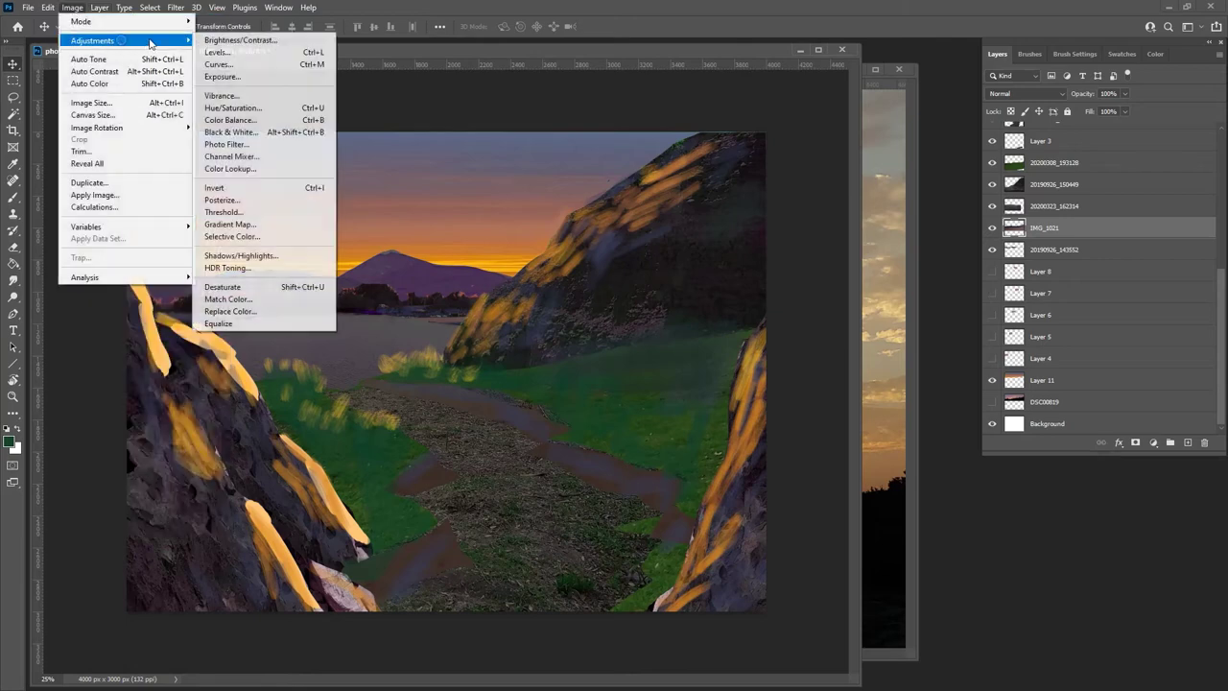
pyautogui.click(240, 40)
pyautogui.moveTo(858, 466); pyautogui.dragTo(827, 499)
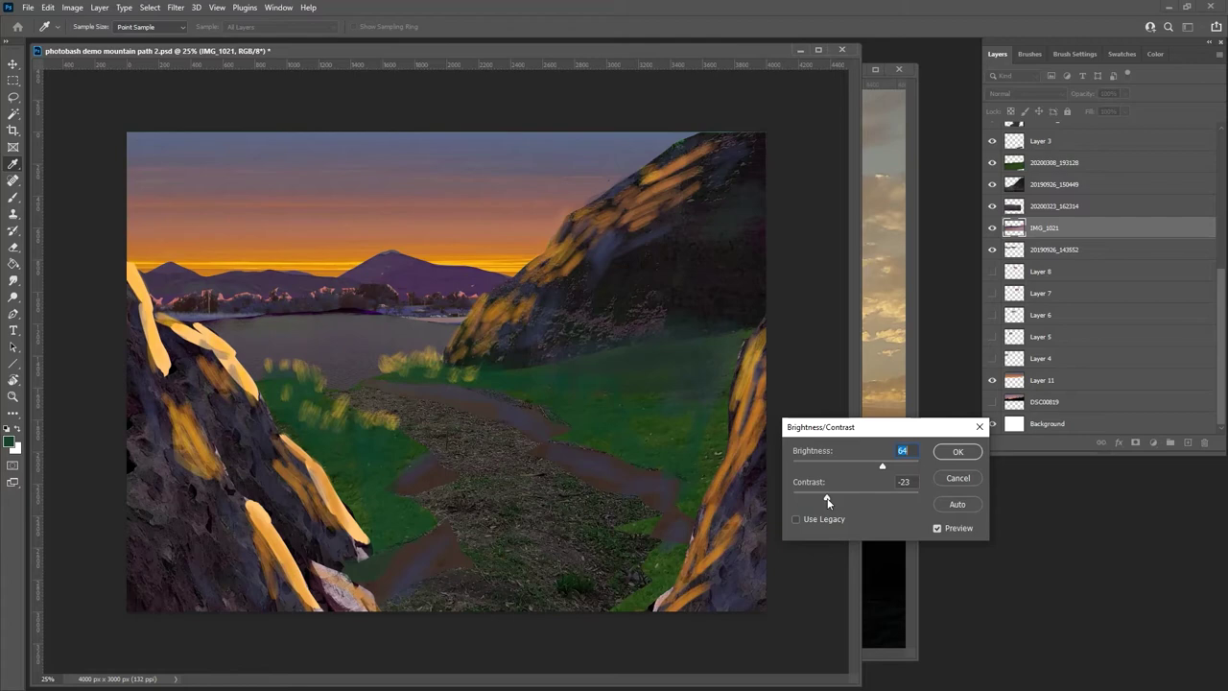
pyautogui.click(945, 453)
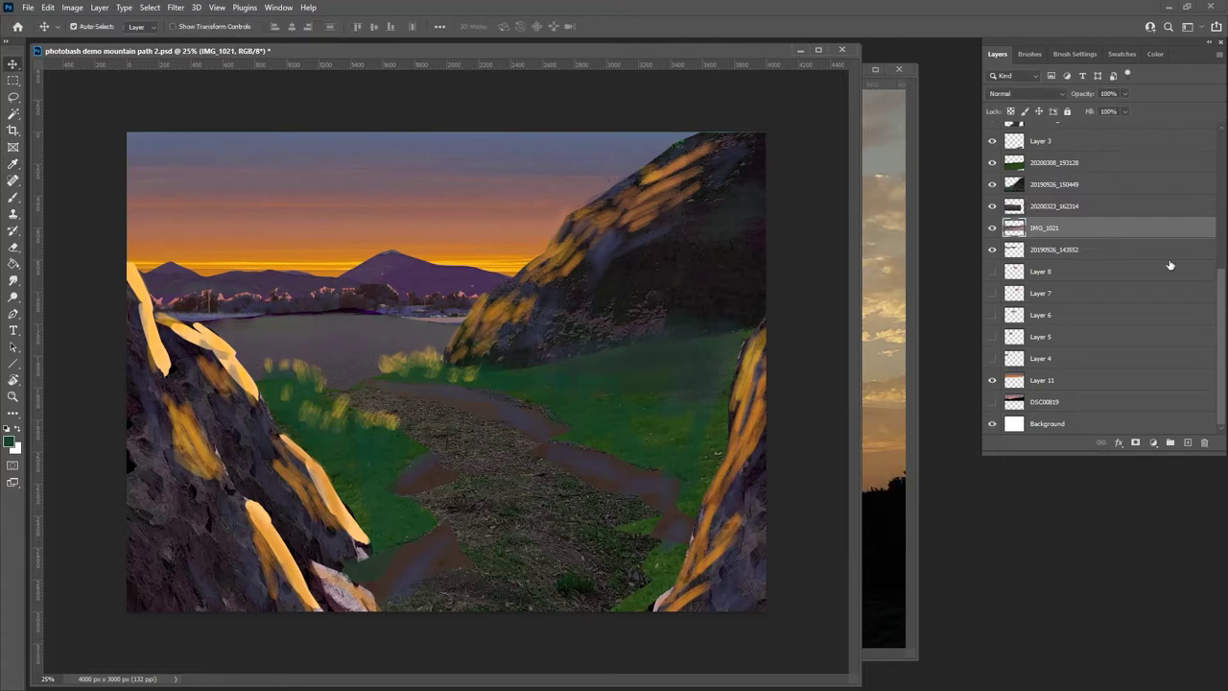
pyautogui.moveTo(1216, 310); pyautogui.dragTo(1220, 174)
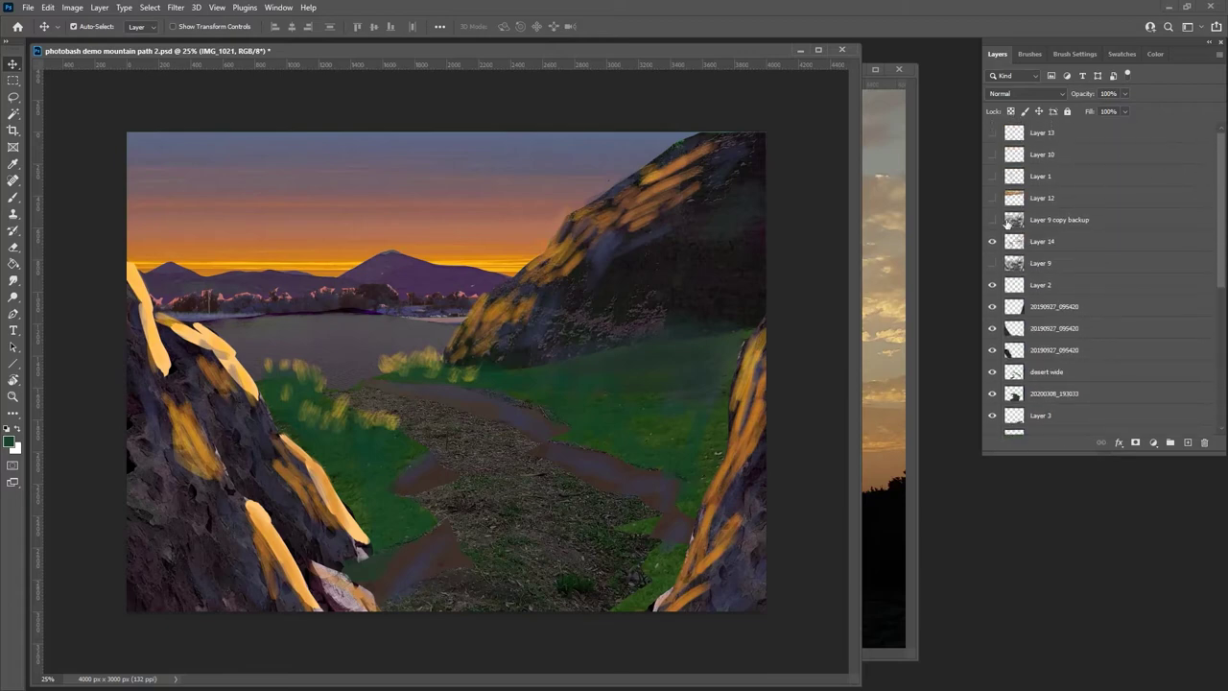
# - Briefly preview the Layer 12 sky, Layer 9 copy, Layer 1 sketch, Layers 10, 13 and 9
pyautogui.click(993, 198)
pyautogui.click(993, 198)
pyautogui.click(993, 221)
pyautogui.click(993, 220)
pyautogui.click(993, 177)
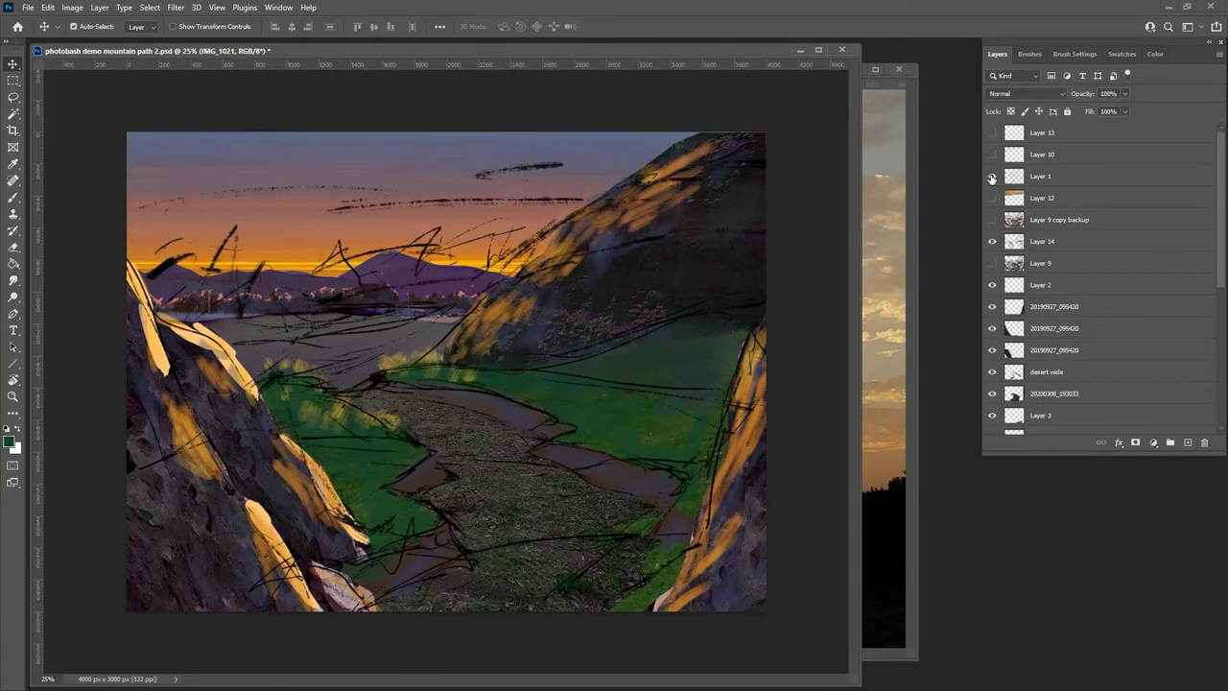
pyautogui.click(993, 177)
pyautogui.click(993, 155)
pyautogui.click(993, 154)
pyautogui.click(993, 132)
pyautogui.click(993, 133)
pyautogui.click(993, 262)
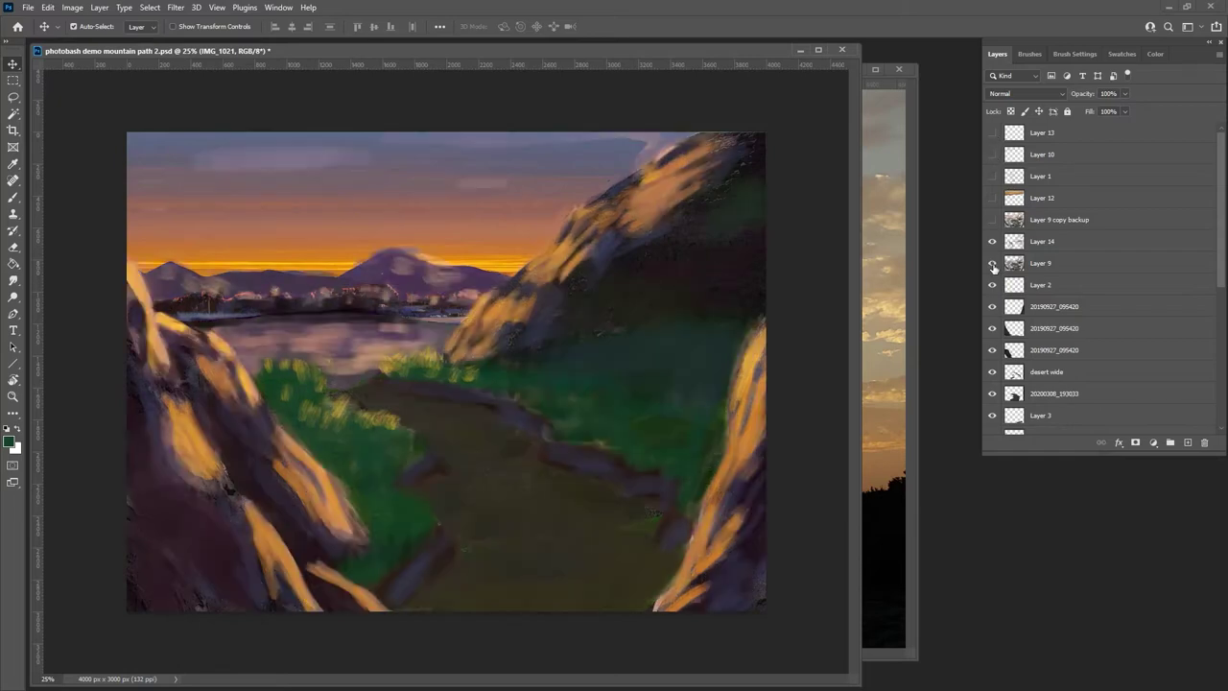
pyautogui.click(993, 263)
# - Select Layer 14, then turn off the eyes of both Layer 14 and Layer 9
pyautogui.click(1016, 241)
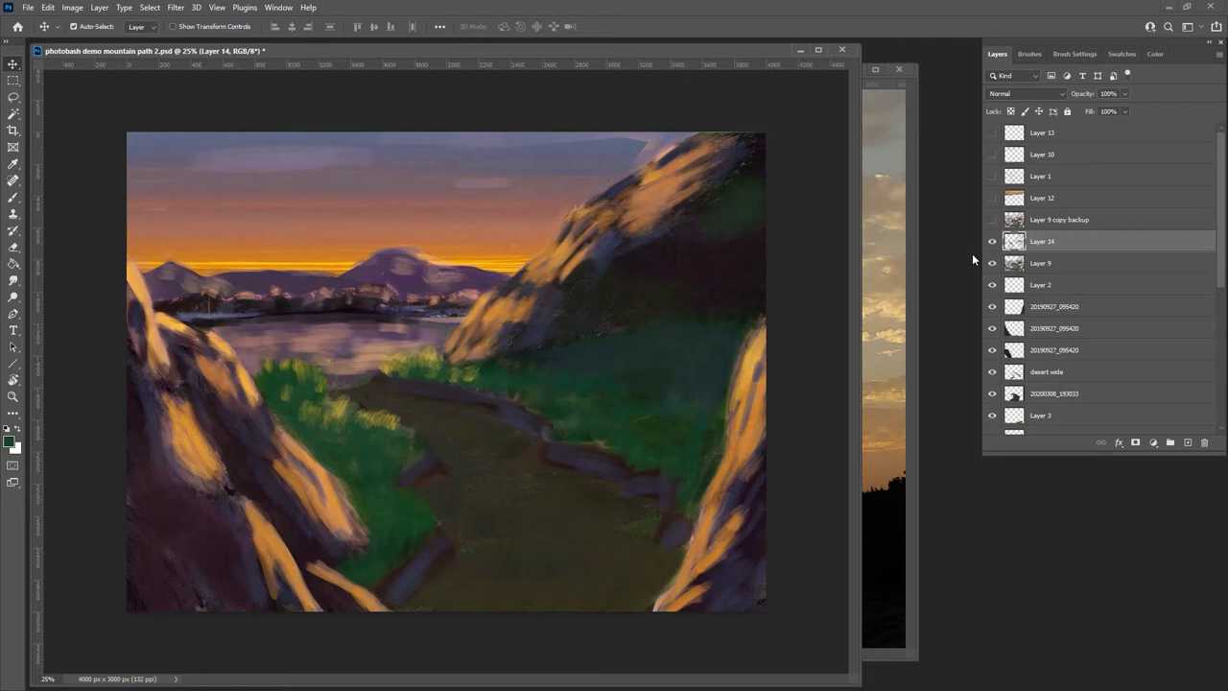
pyautogui.moveTo(1219, 261); pyautogui.dragTo(1199, 359)
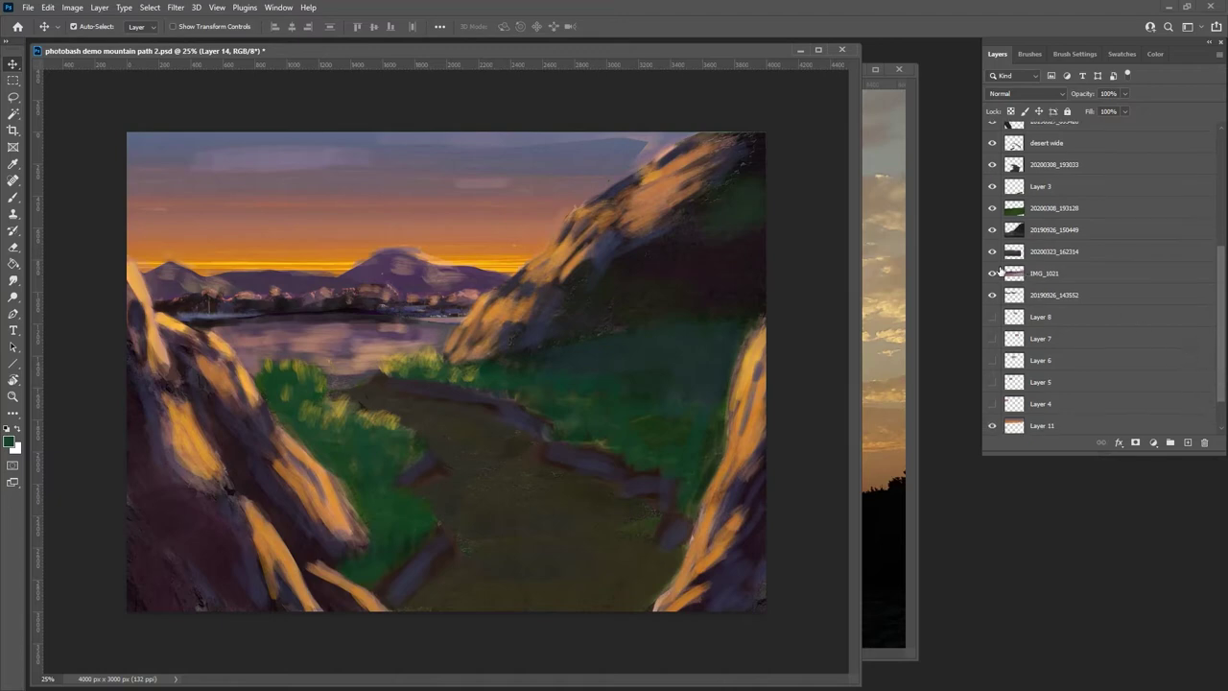
pyautogui.moveTo(1225, 318); pyautogui.dragTo(1223, 212)
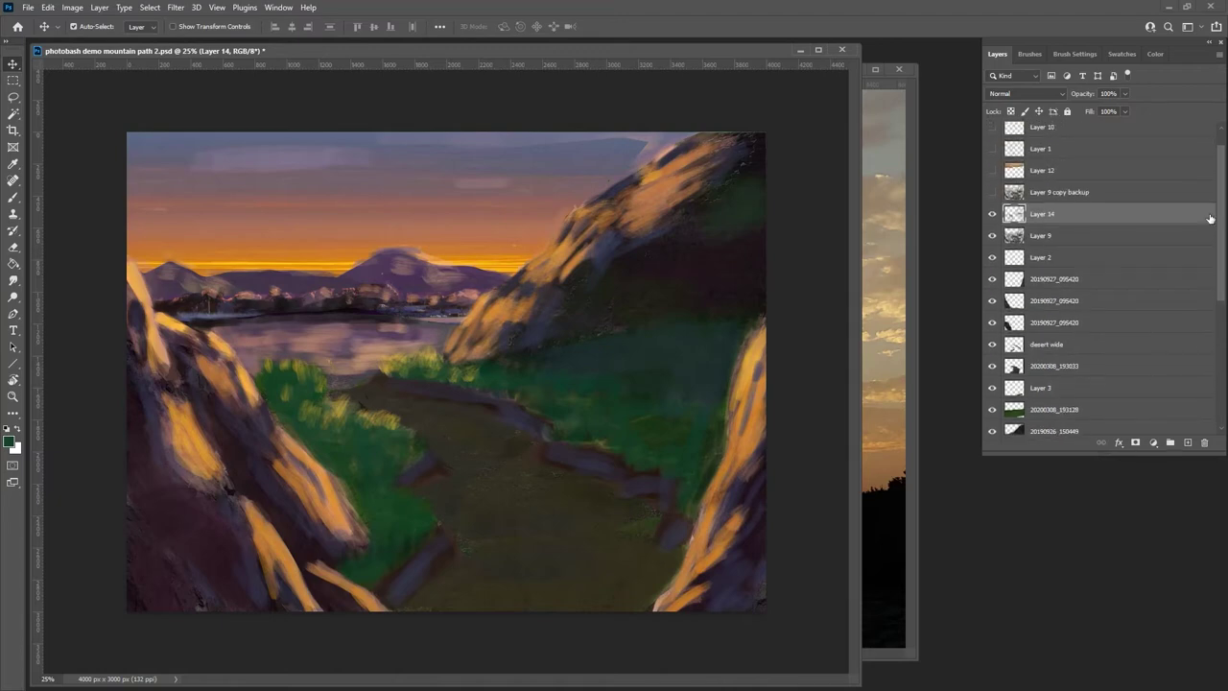
pyautogui.click(993, 215)
pyautogui.click(993, 214)
pyautogui.moveTo(993, 215); pyautogui.dragTo(993, 236)
pyautogui.scroll(-5, 1215, 259)
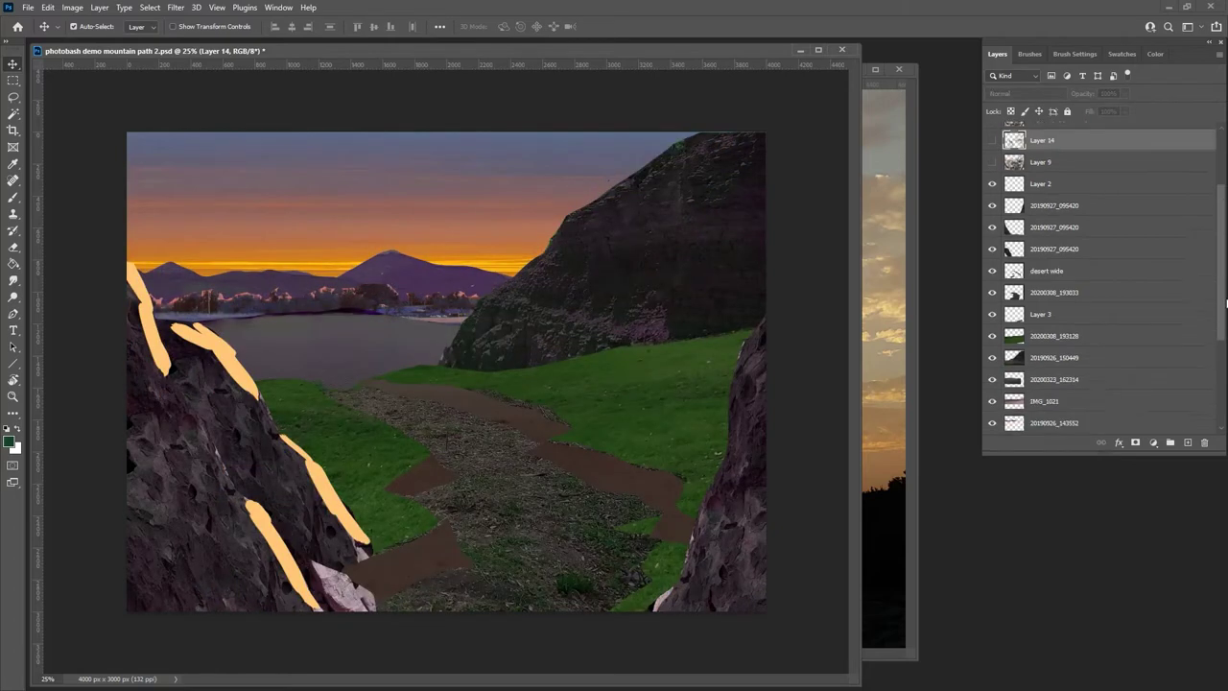
# - Pick the IMG_1021 layer and Magic Wand the pink snow patches on the far hills, then deselect
pyautogui.click(330, 306)
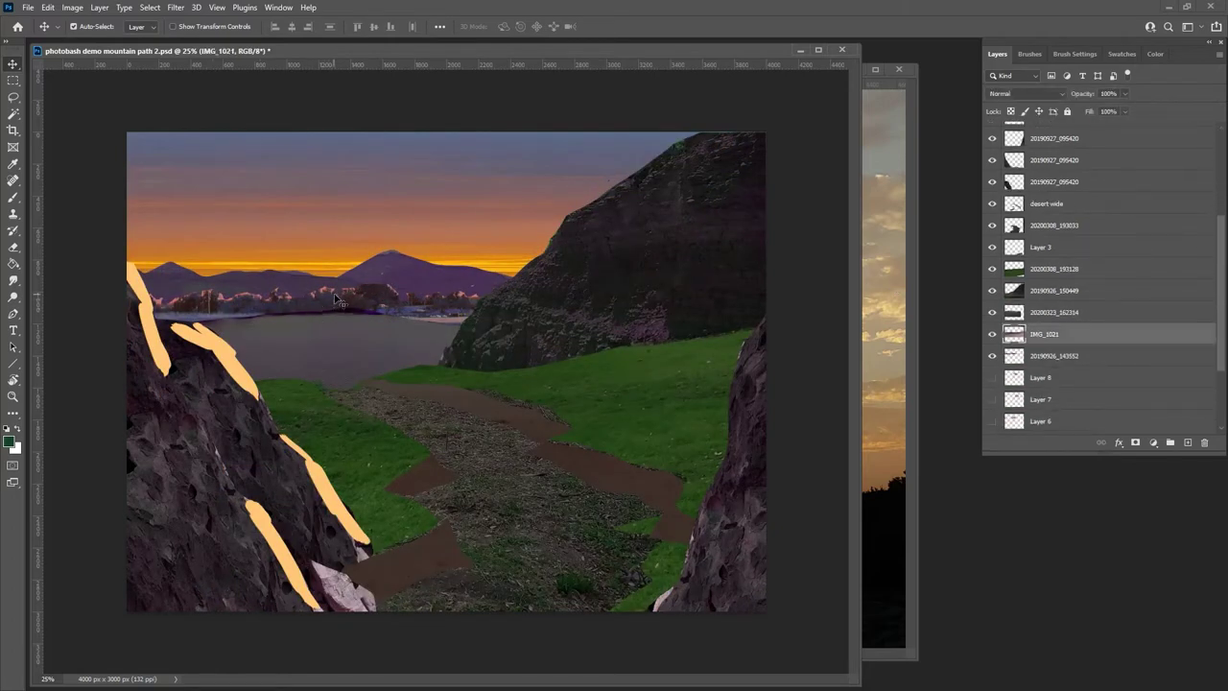
pyautogui.press('w')
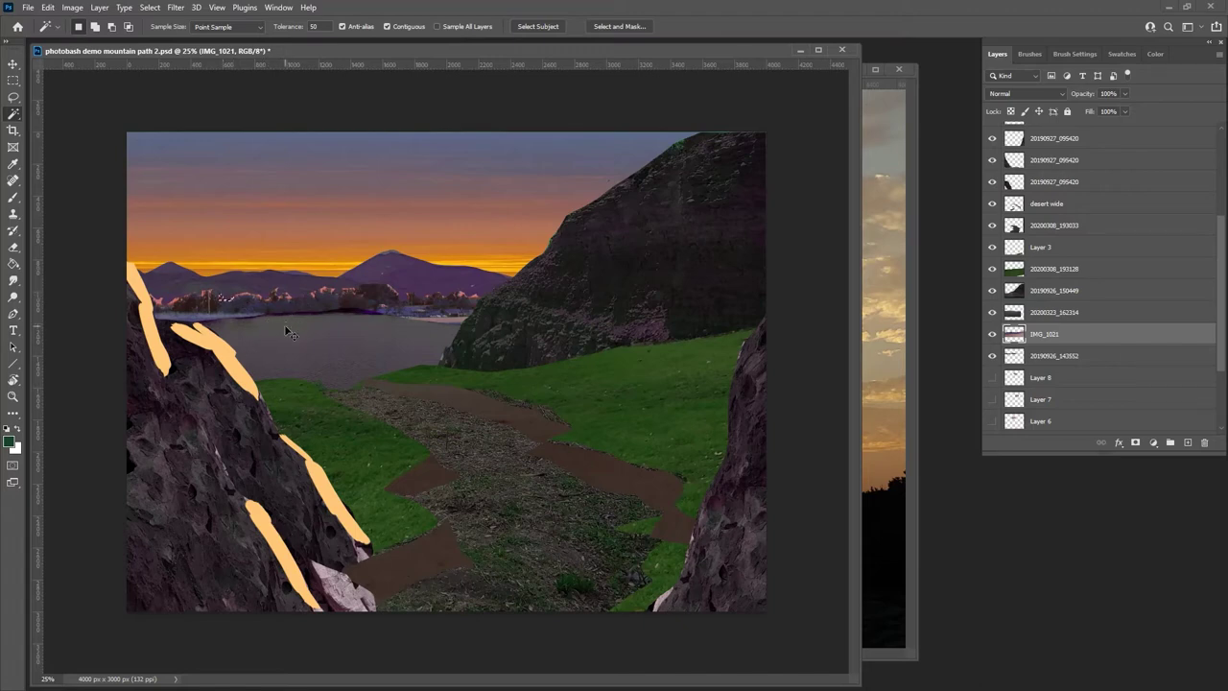
pyautogui.scroll(3, 284, 324)
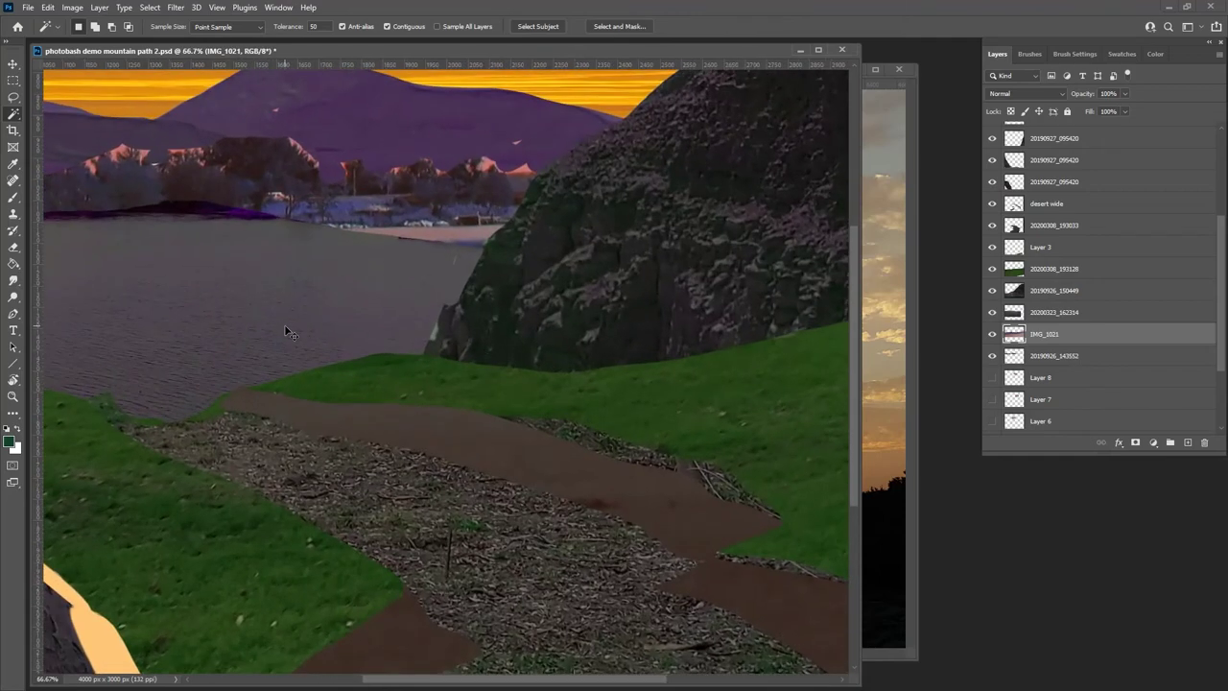
pyautogui.scroll(1, 284, 332)
pyautogui.scroll(5, 512, 433)
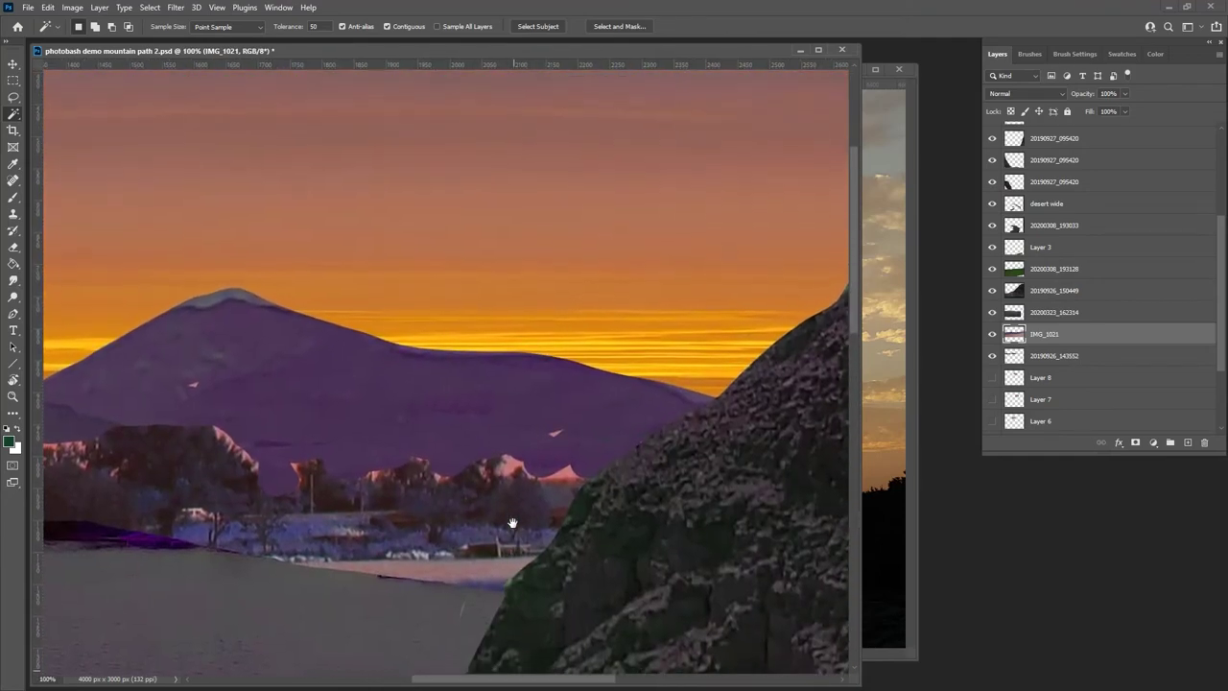
pyautogui.scroll(1, 513, 523)
pyautogui.click(573, 479)
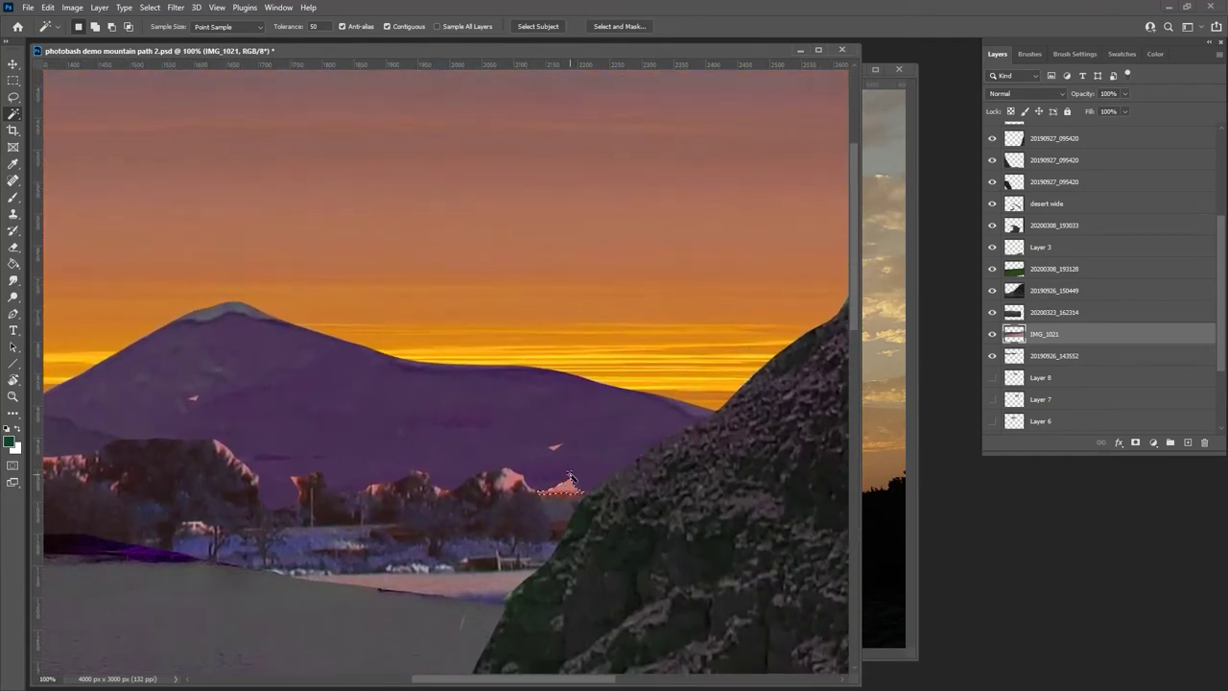
pyautogui.click(516, 480)
pyautogui.click(485, 480)
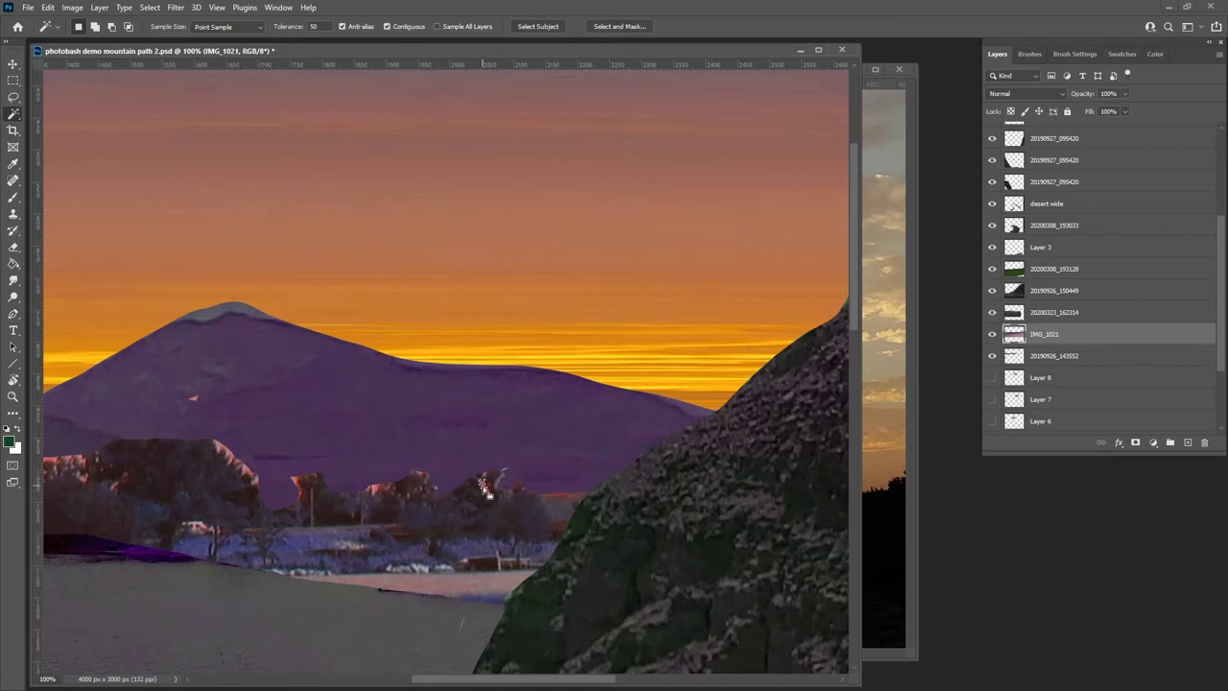
pyautogui.click(484, 479)
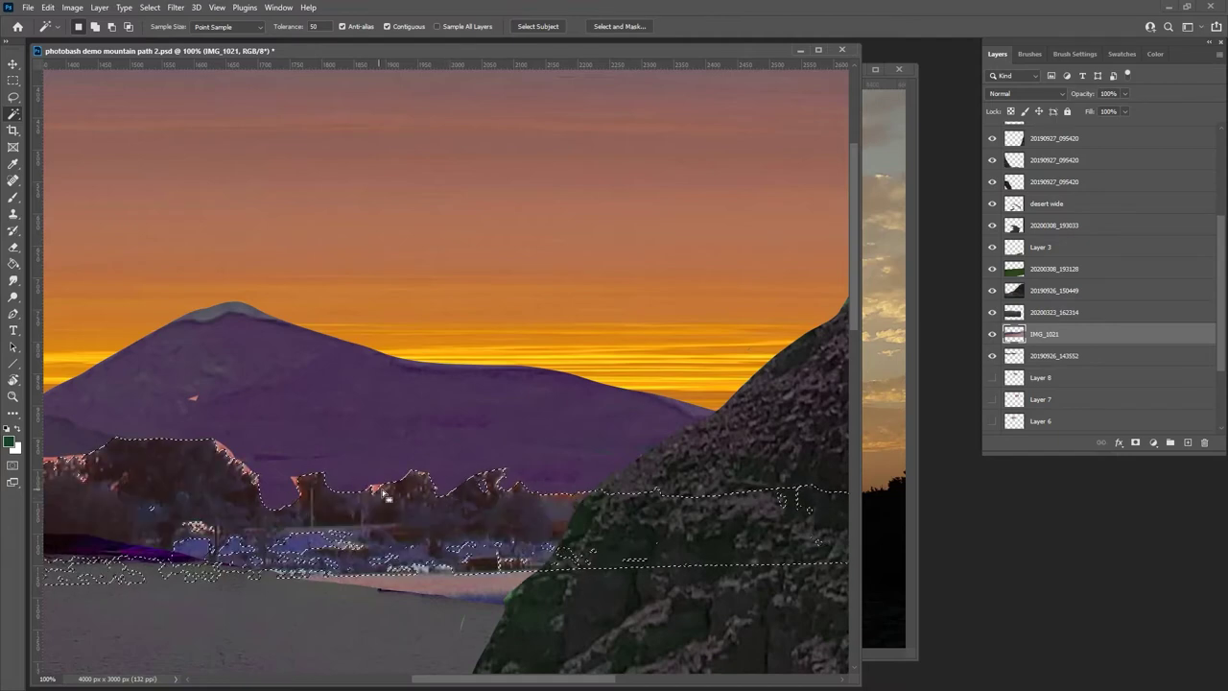
pyautogui.hotkey('ctrl', 'd')
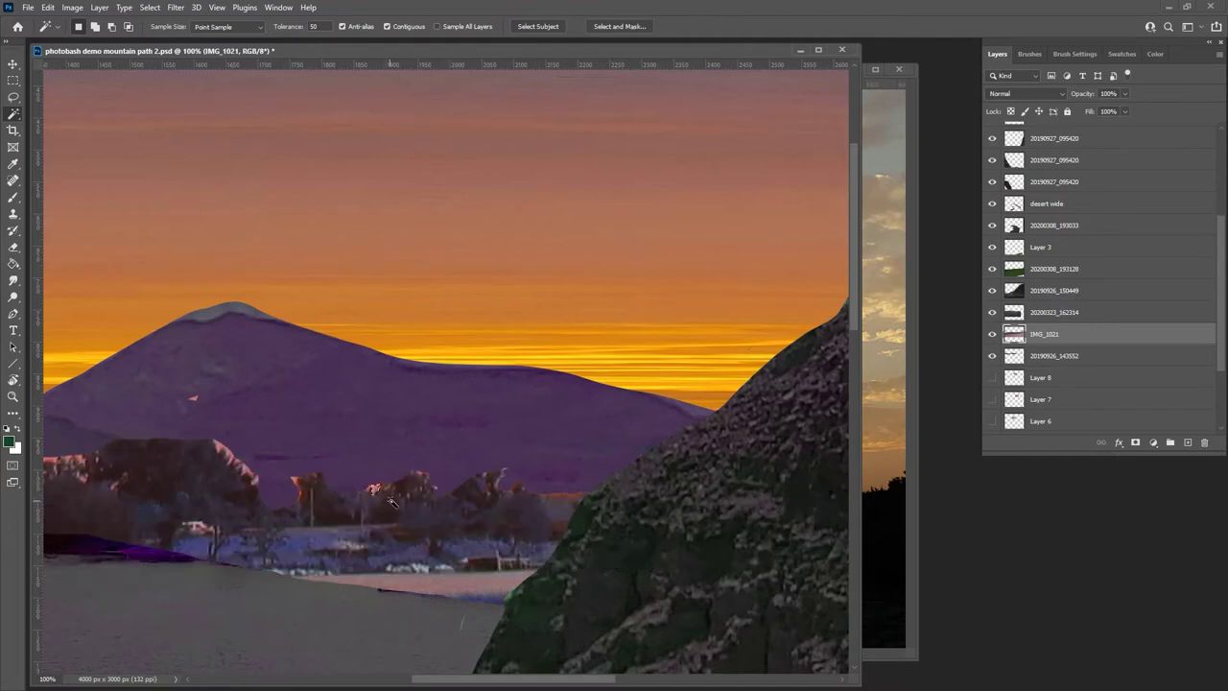
# - Magic Wand the reddish tree, the white house, and the pink patch on the snowy ridge
pyautogui.click(298, 480)
pyautogui.click(303, 503)
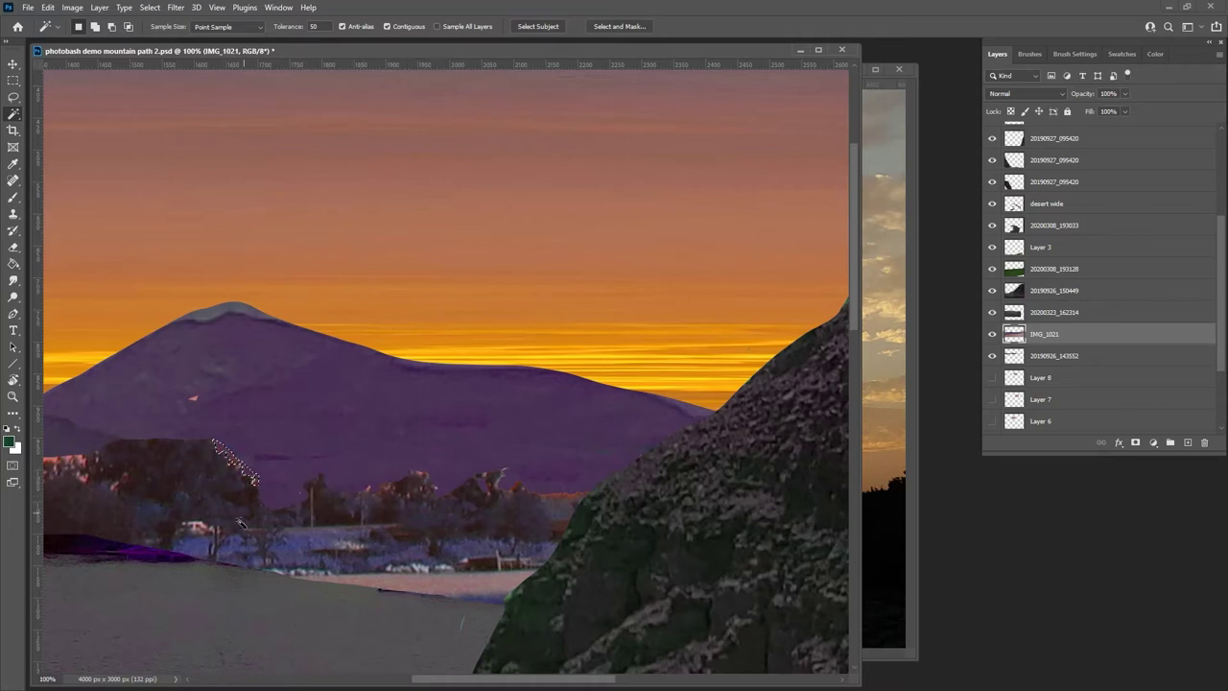
pyautogui.click(201, 528)
pyautogui.moveTo(471, 680); pyautogui.dragTo(365, 673)
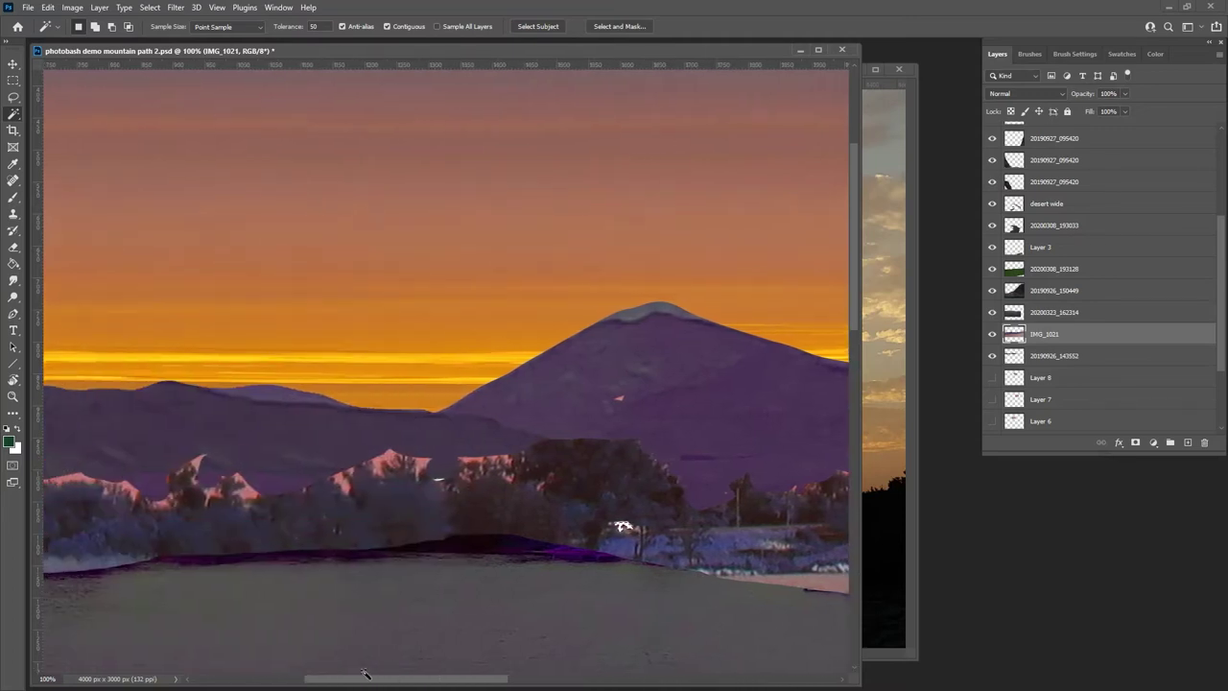
pyautogui.click(477, 467)
# - Magic Wand pink peaks along the treeline, undoing an accidental deletion of the IMG_1021 layer
pyautogui.click(497, 462)
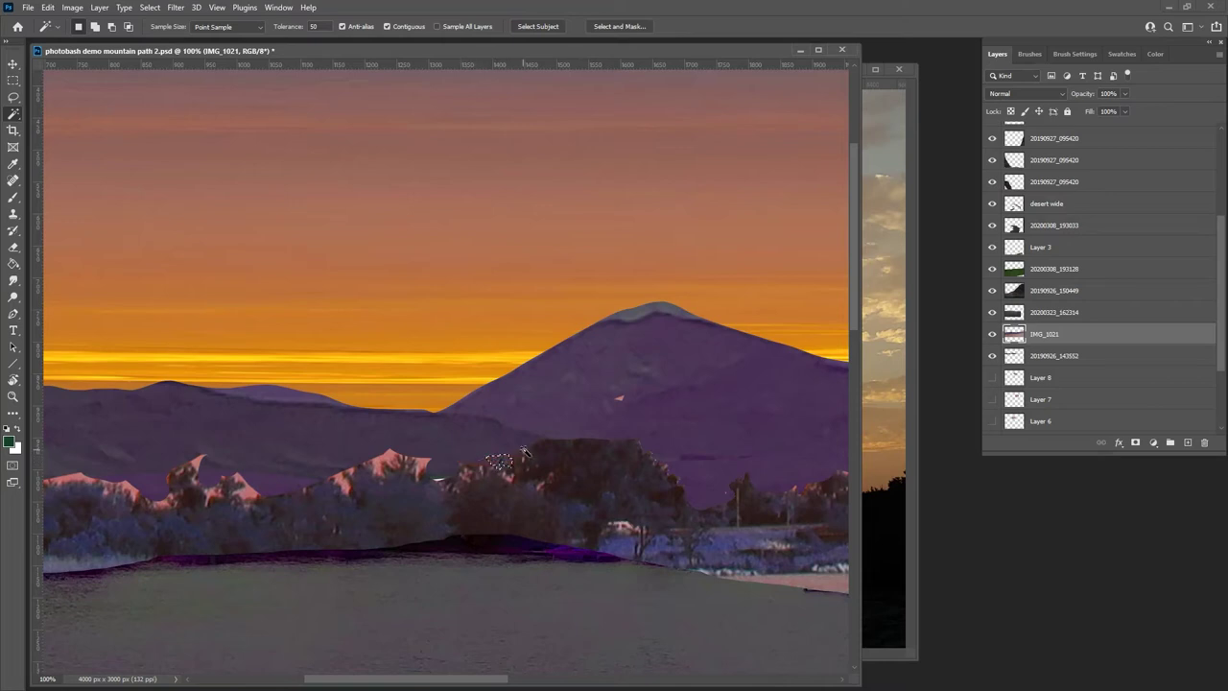
pyautogui.press('Delete')
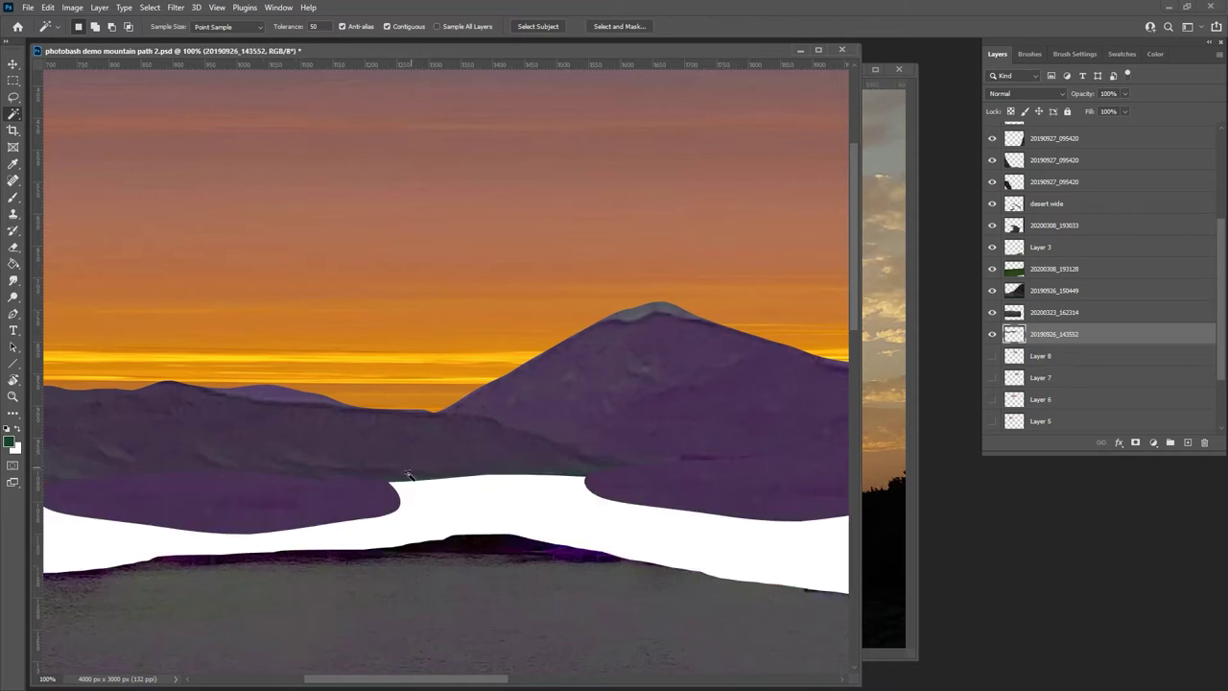
pyautogui.hotkey('ctrl', 'z')
pyautogui.click(394, 469)
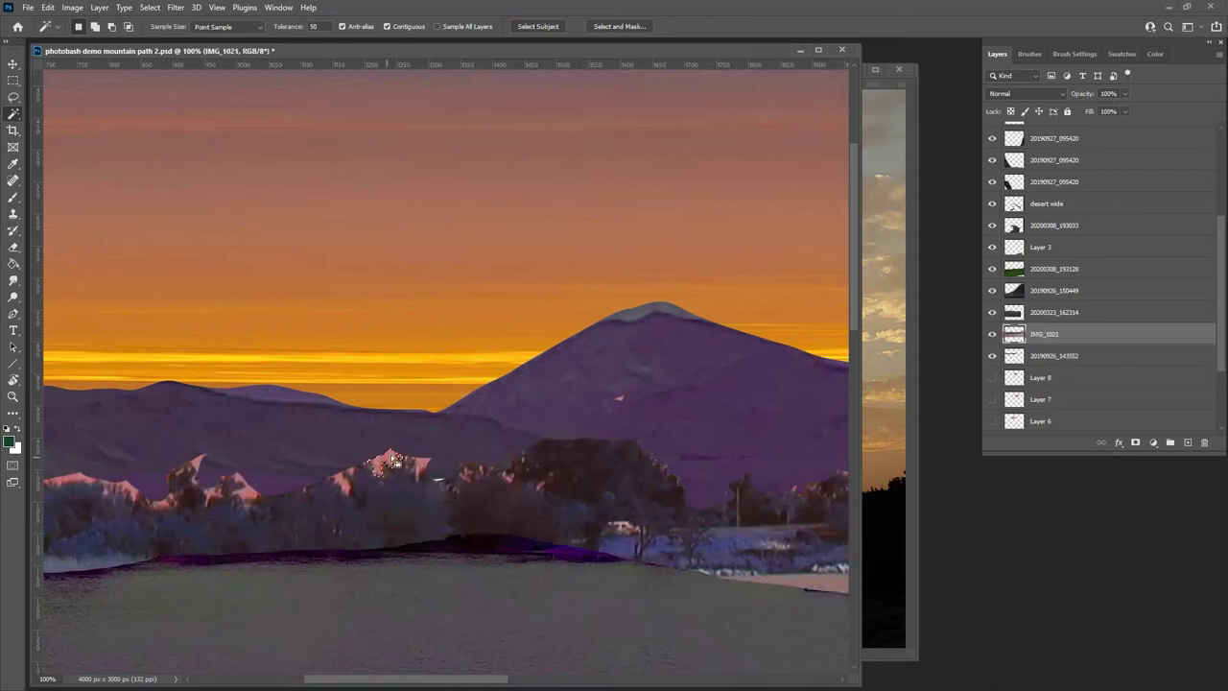
pyautogui.click(420, 467)
pyautogui.click(337, 479)
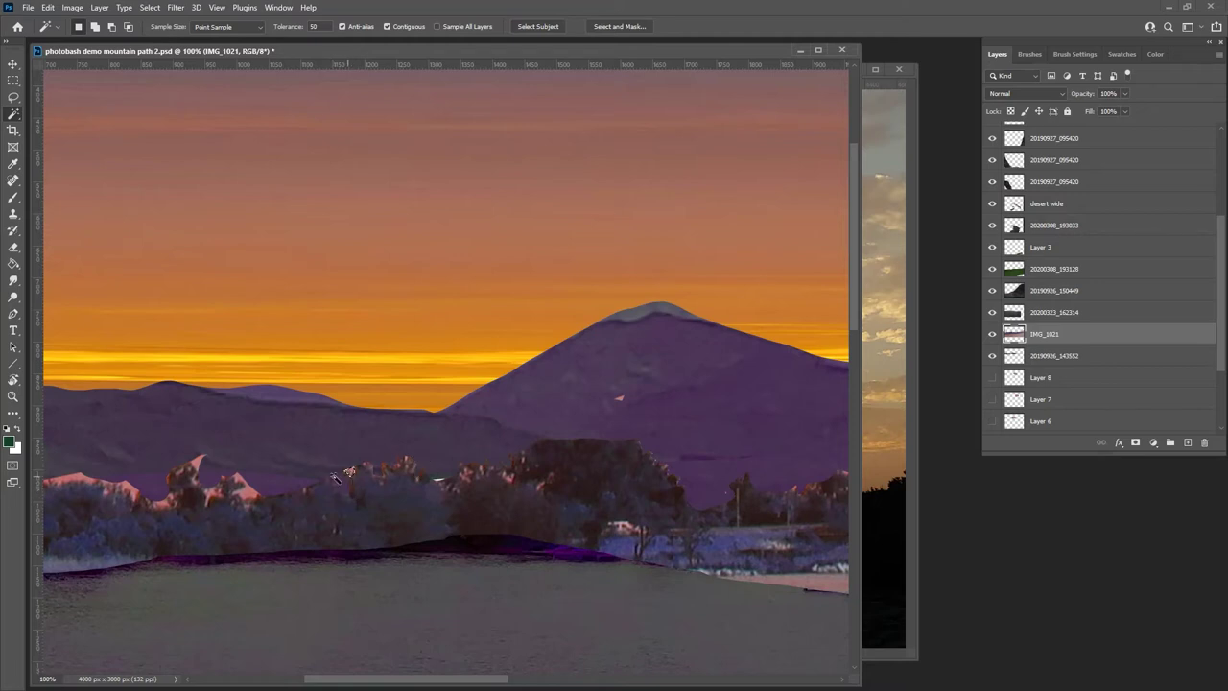
pyautogui.click(240, 492)
pyautogui.click(195, 465)
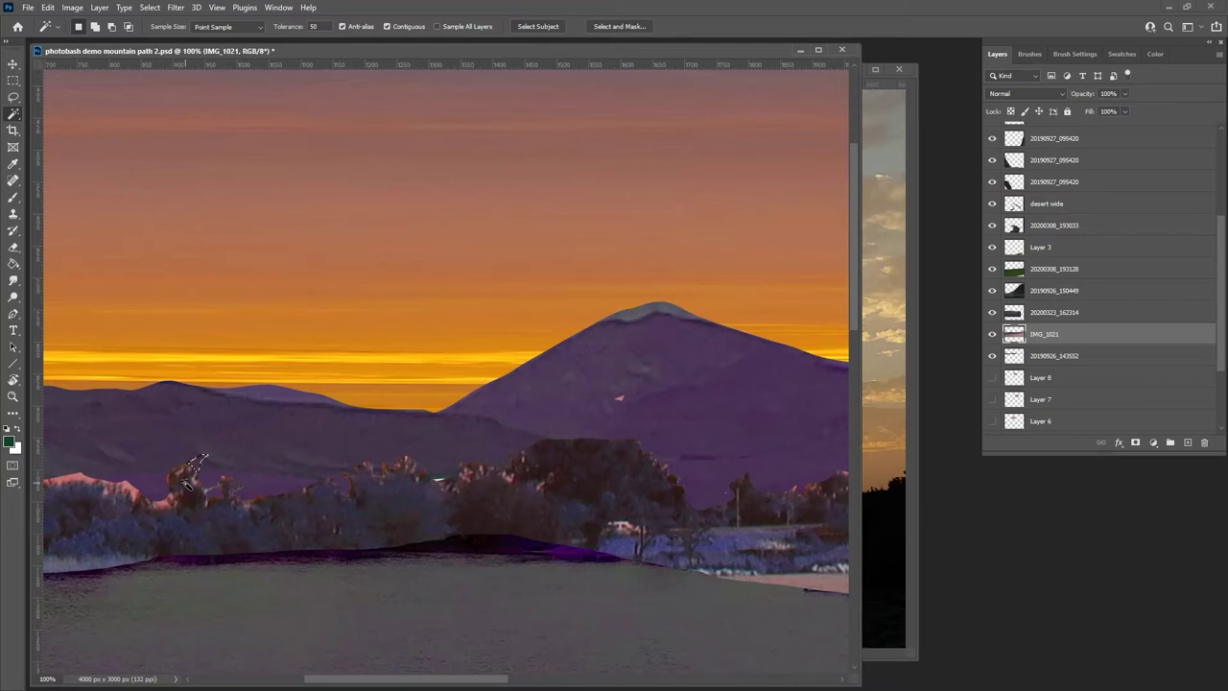
pyautogui.moveTo(419, 675); pyautogui.dragTo(338, 679)
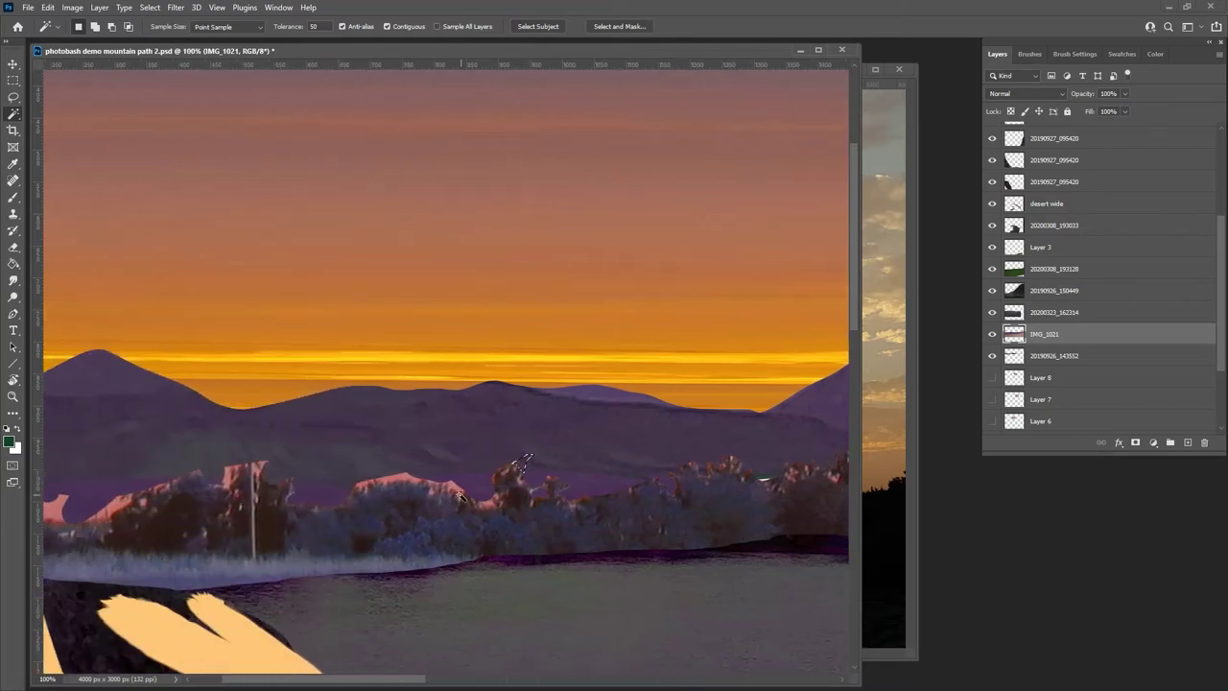
# - Delete the pink peak patches at the treeline's left end, then deselect
pyautogui.click(397, 481)
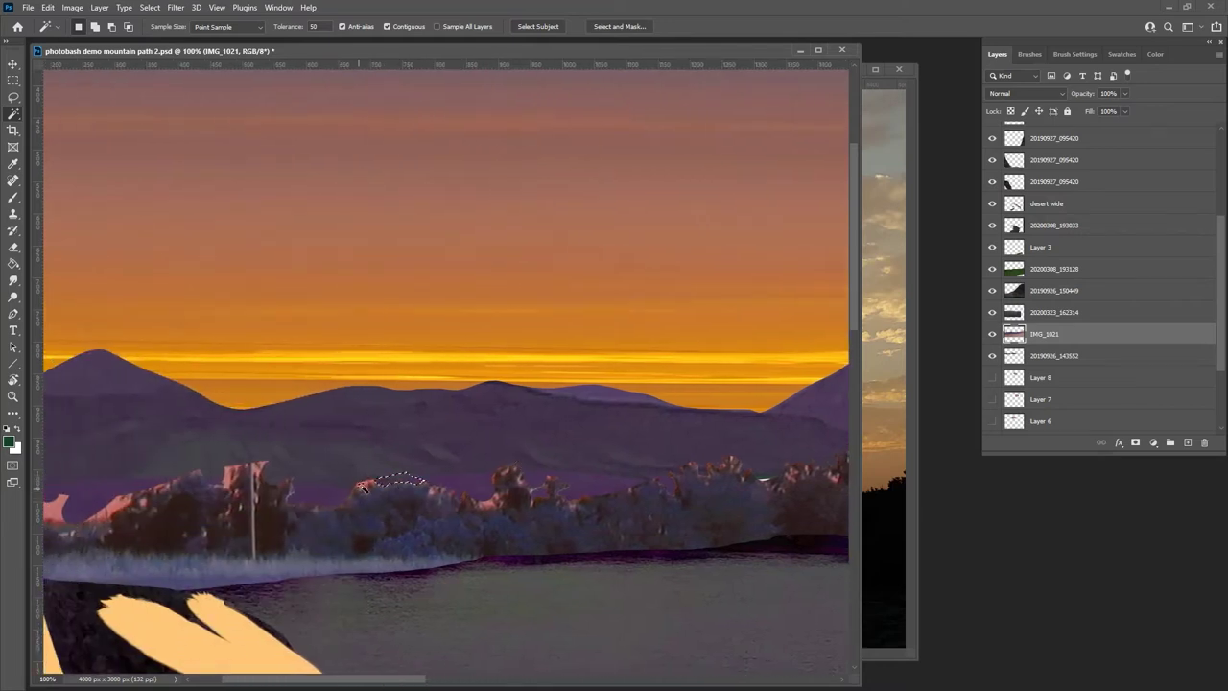
pyautogui.click(496, 509)
pyautogui.click(259, 472)
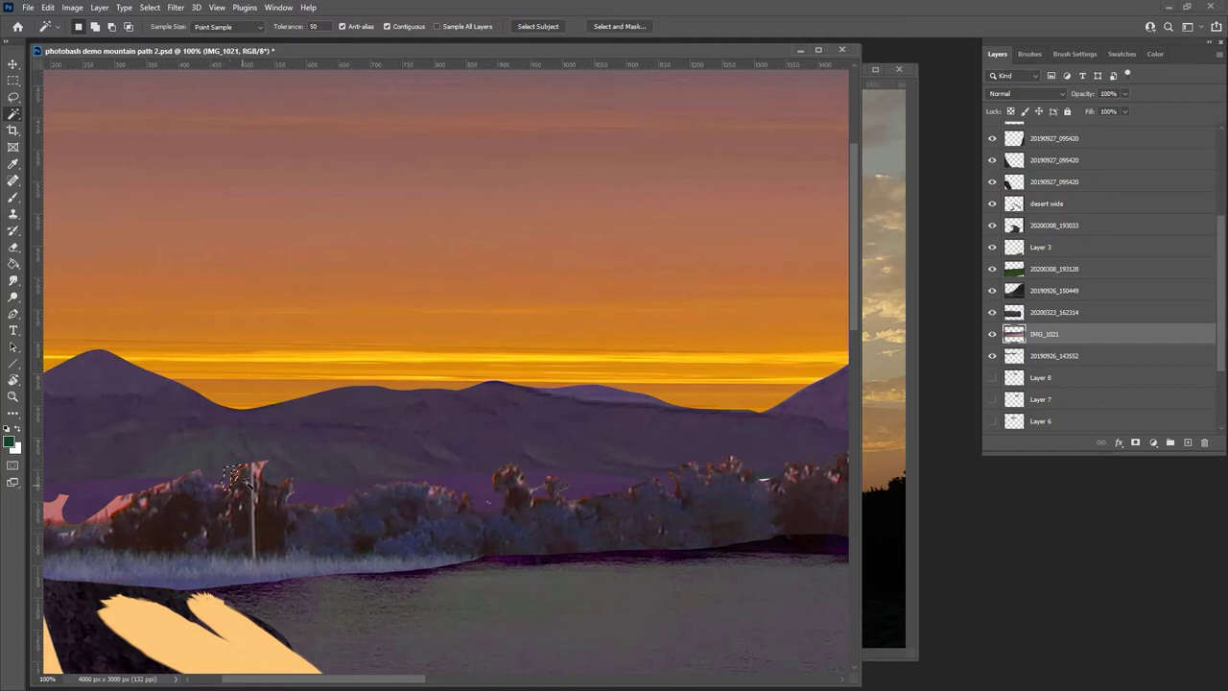
pyautogui.moveTo(381, 676); pyautogui.dragTo(346, 677)
pyautogui.click(230, 519)
pyautogui.press('Delete')
pyautogui.click(178, 506)
pyautogui.press('Delete')
pyautogui.click(284, 488)
pyautogui.hotkey('ctrl', 'd')
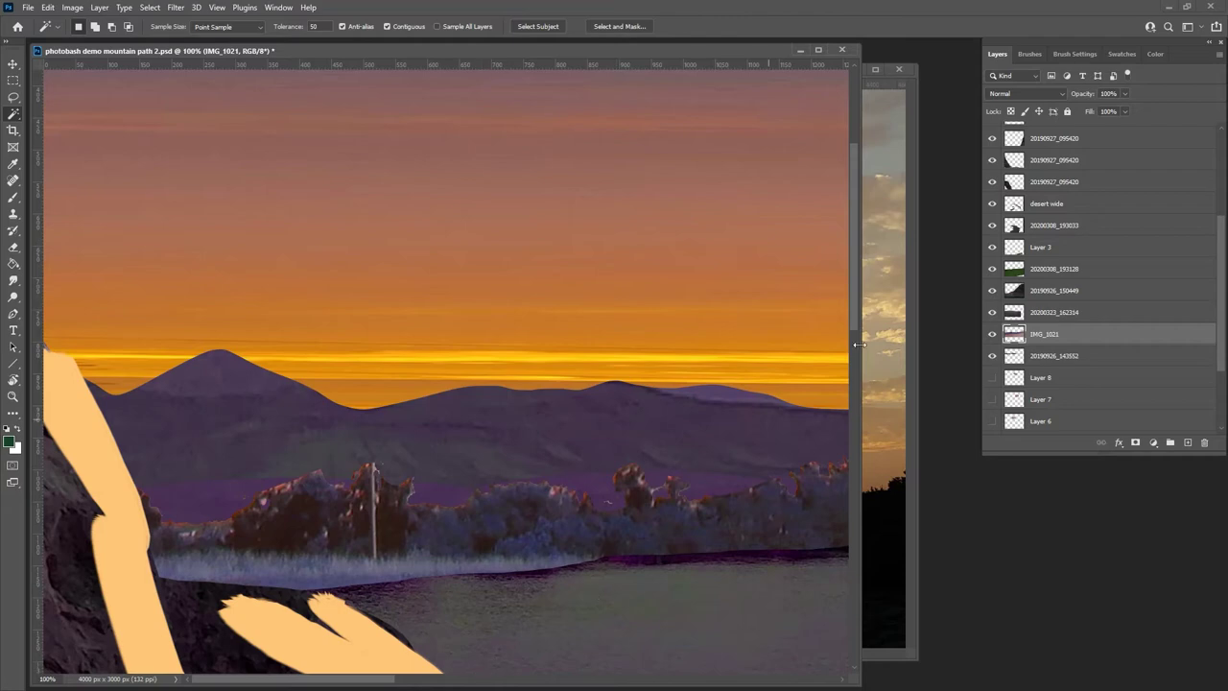
pyautogui.moveTo(1219, 320); pyautogui.dragTo(1198, 209)
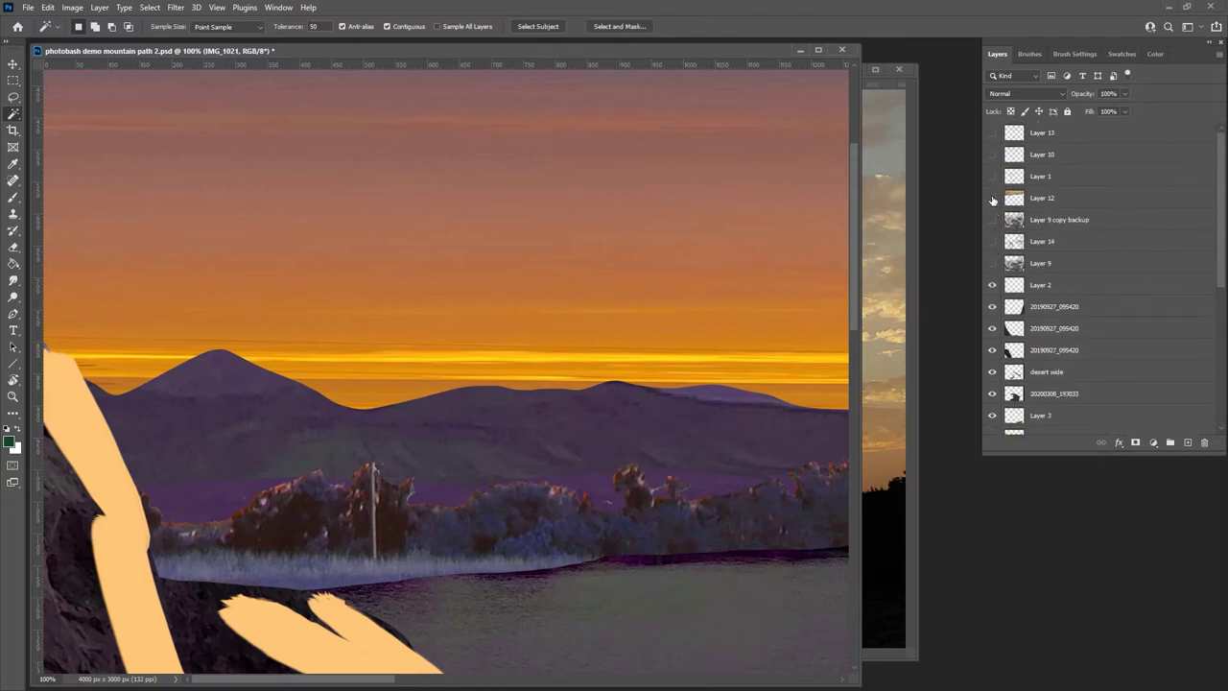
# - Show Layer 14's painted strokes and zoom to 200% over the mountains and lake
pyautogui.click(992, 241)
pyautogui.moveTo(1222, 278)
pyautogui.mouseDown()
pyautogui.moveTo(1222, 331)
pyautogui.moveTo(1219, 284)
pyautogui.mouseUp()
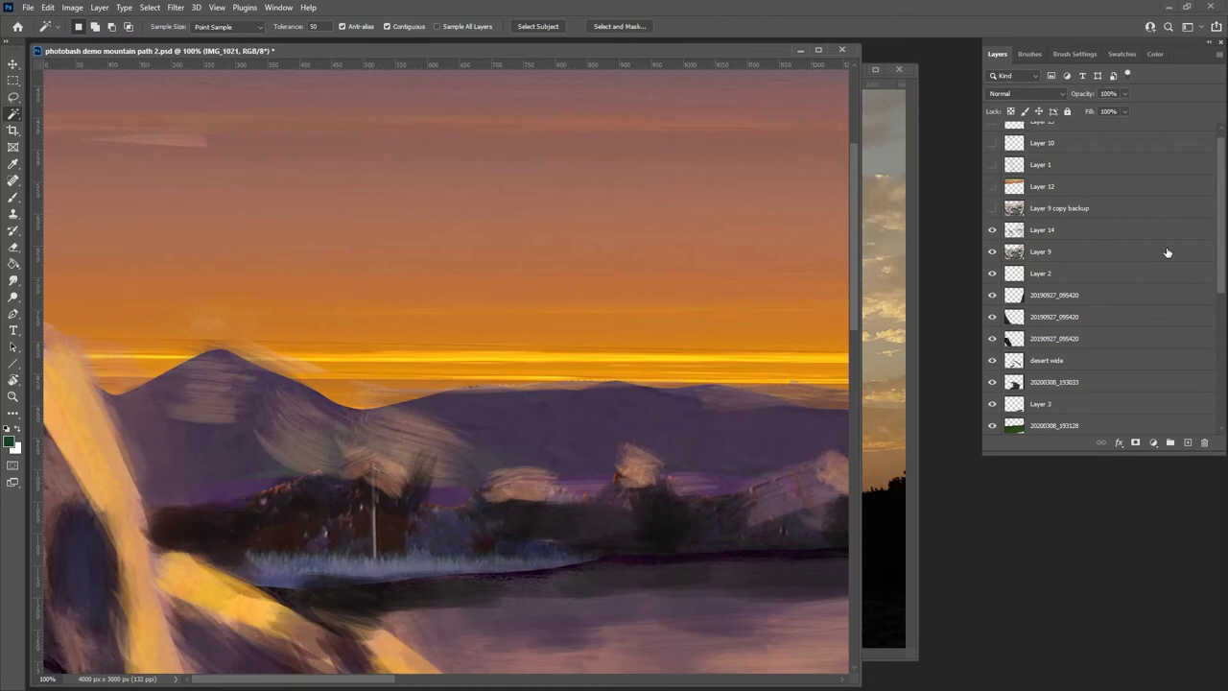
pyautogui.hotkey('ctrl', '-')
pyautogui.hotkey('ctrl', '-')
pyautogui.hotkey('ctrl', '-')
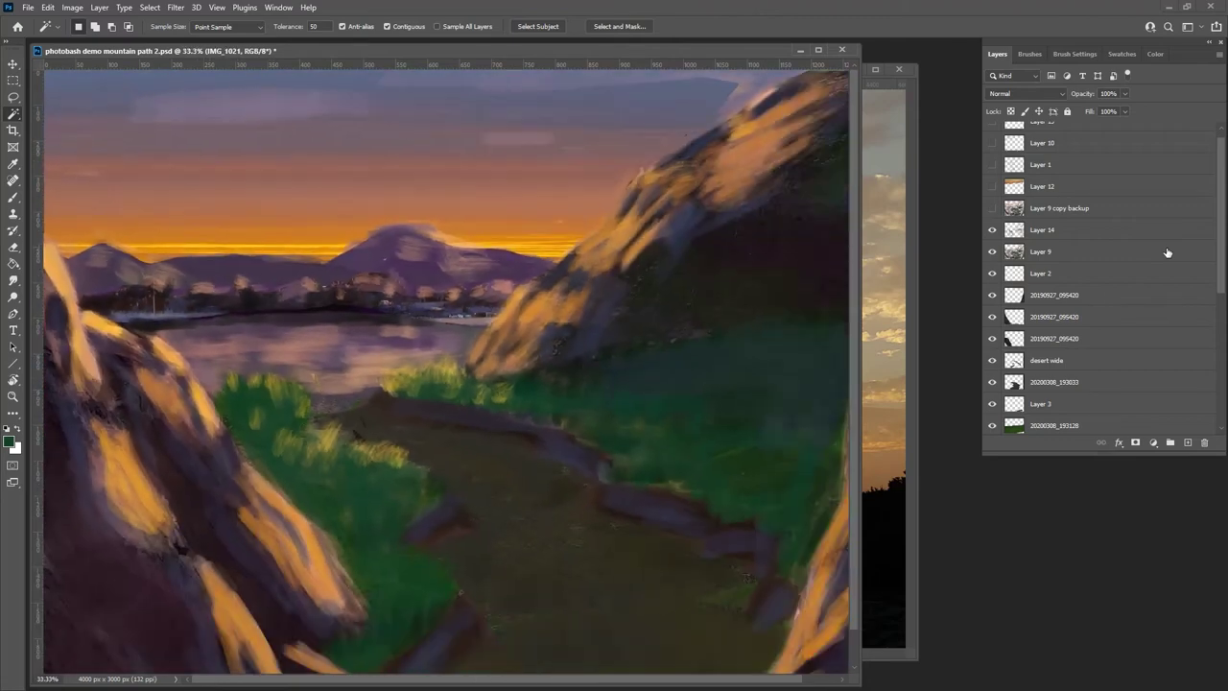
pyautogui.hotkey('ctrl', '+')
pyautogui.hotkey('ctrl', '+')
pyautogui.hotkey('ctrl', '+')
pyautogui.hotkey('ctrl', '+')
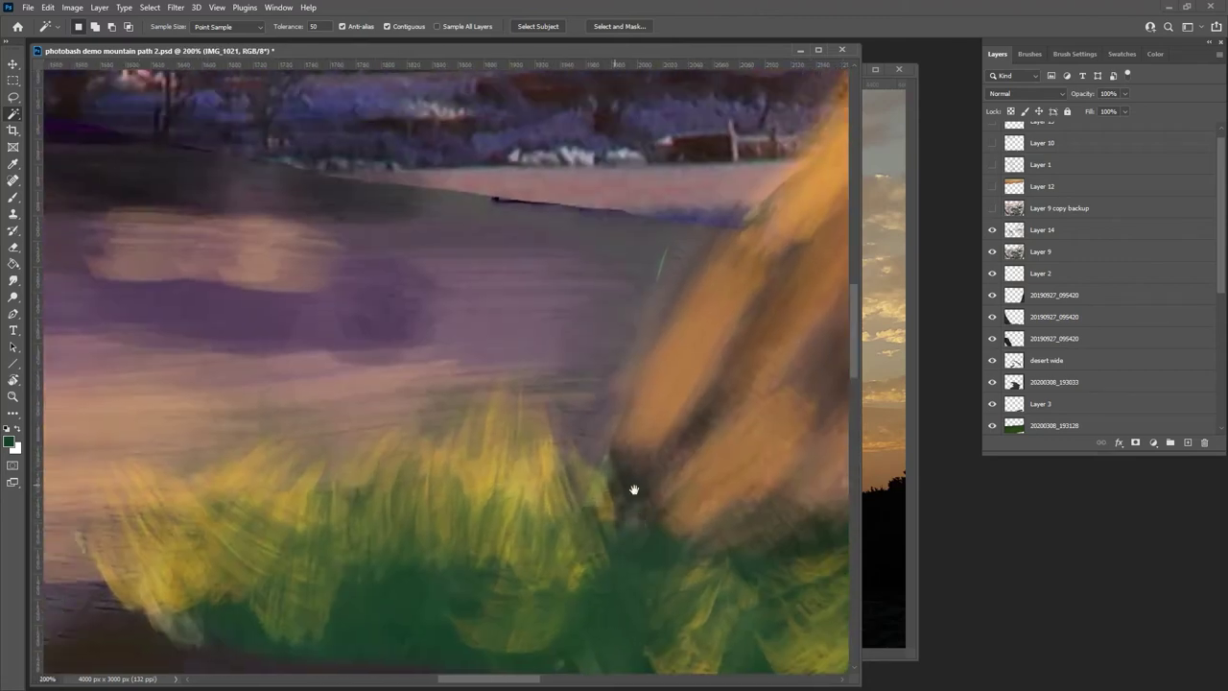
pyautogui.moveTo(633, 489); pyautogui.dragTo(812, 493)
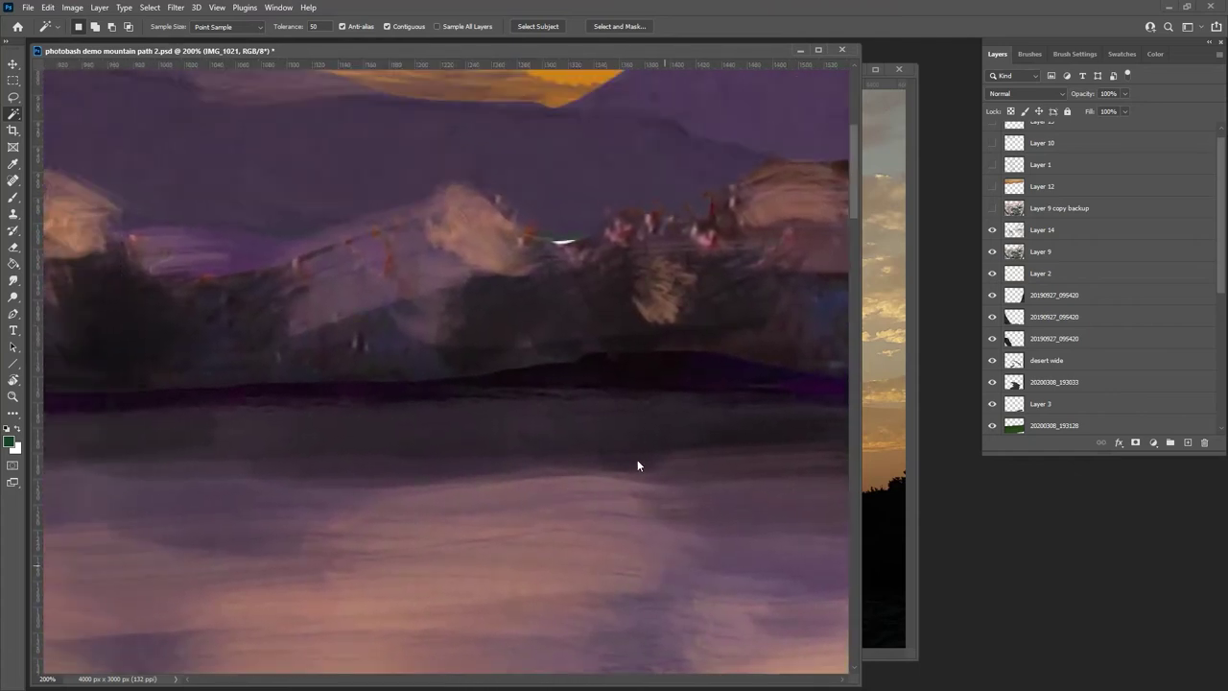
# - Zoom back to 100% and turn on painted Layer 14 in the .psb document
pyautogui.hotkey('ctrl', '-')
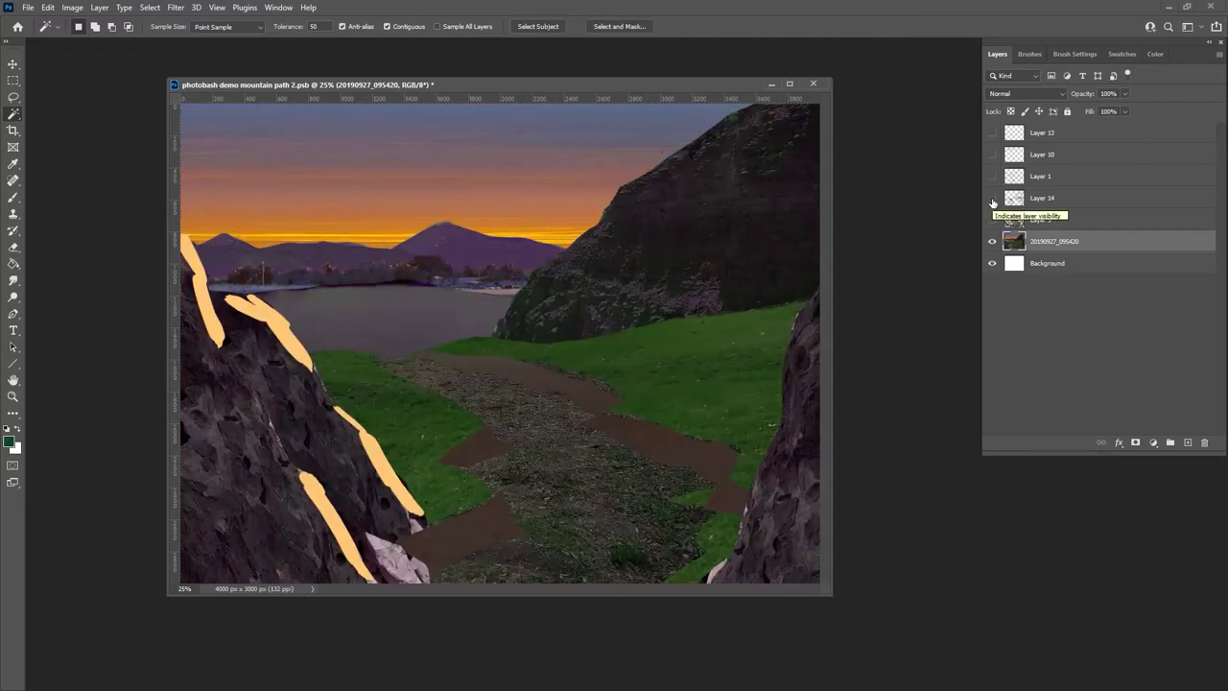
pyautogui.click(993, 198)
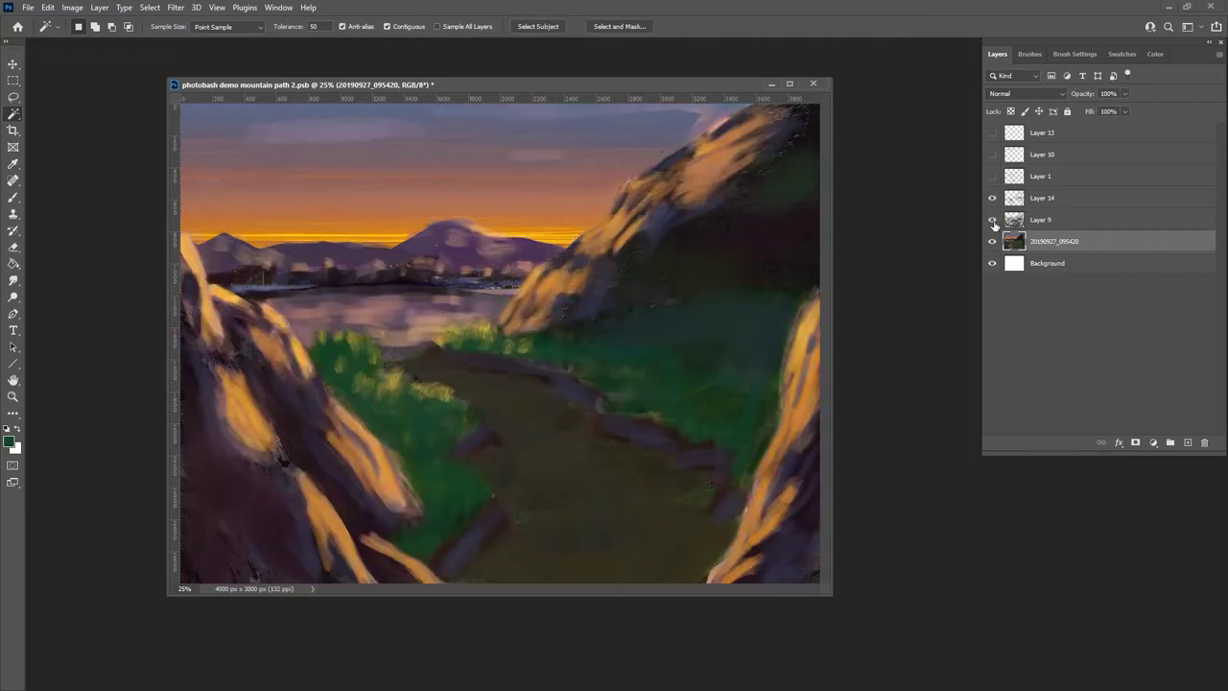
# - Toggle Layers 9 and 14 against the photo, zoom to 66.7%, and enlarge the document window
pyautogui.moveTo(993, 221)
pyautogui.mouseDown()
pyautogui.moveTo(995, 200)
pyautogui.moveTo(991, 225)
pyautogui.mouseUp()
pyautogui.hotkey('ctrl', '-')
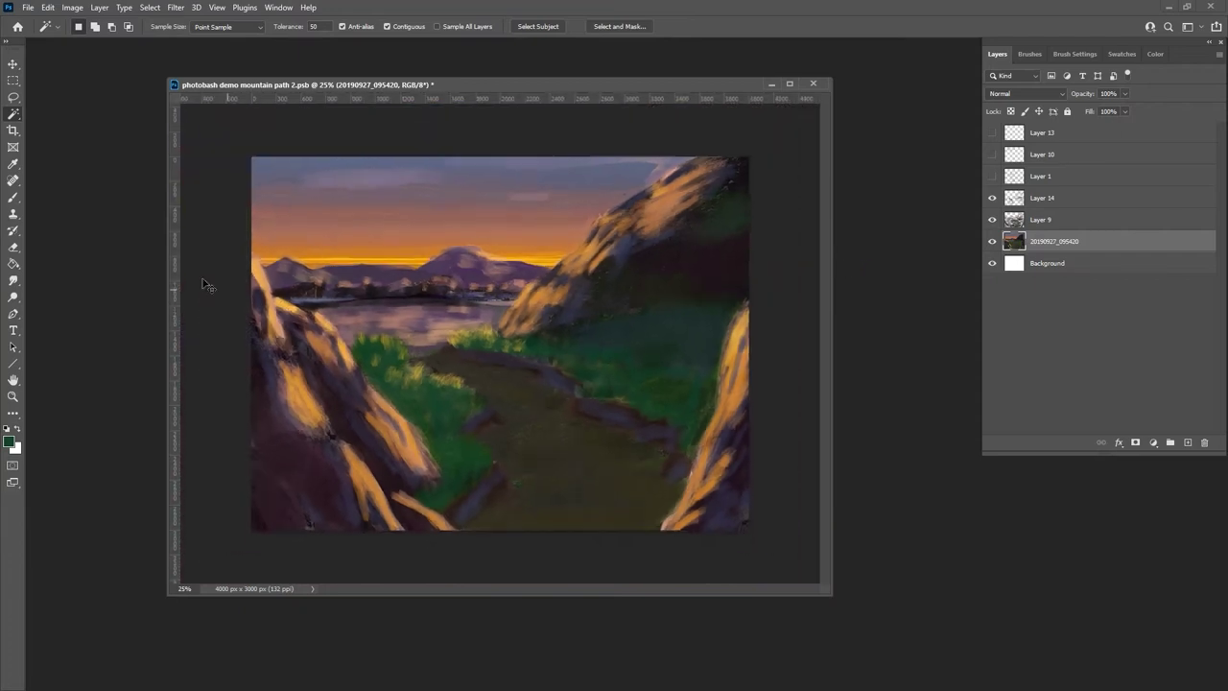
pyautogui.scroll(3, 459, 217)
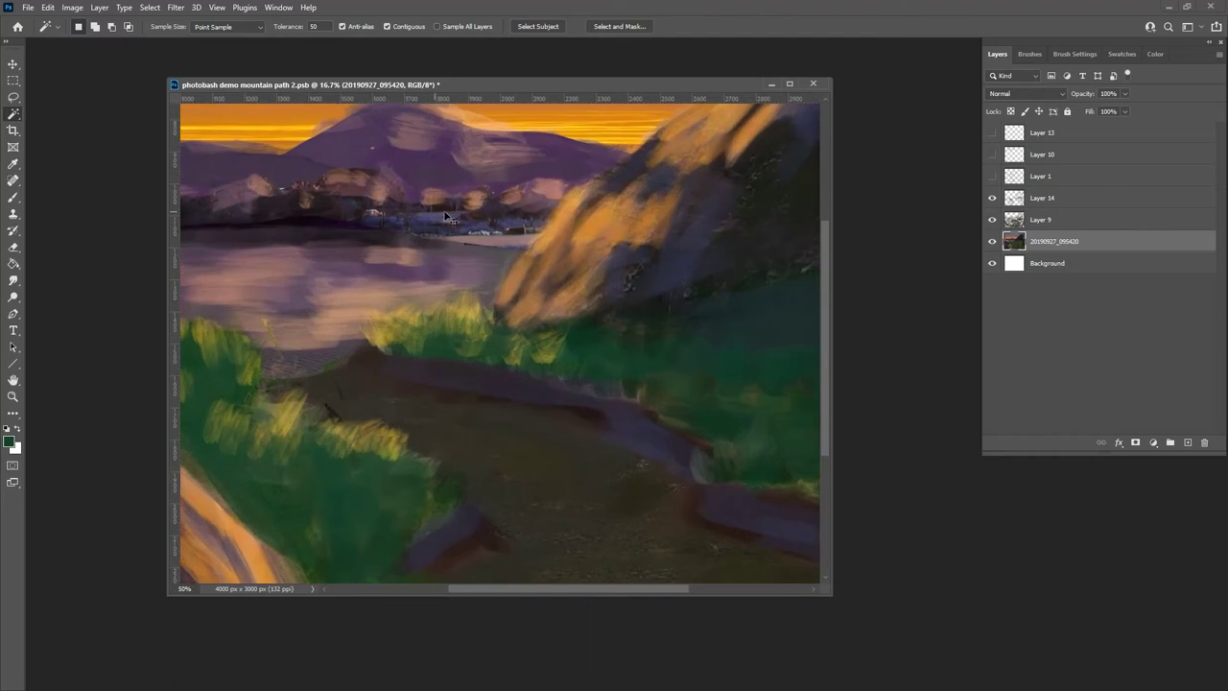
pyautogui.scroll(2, 528, 178)
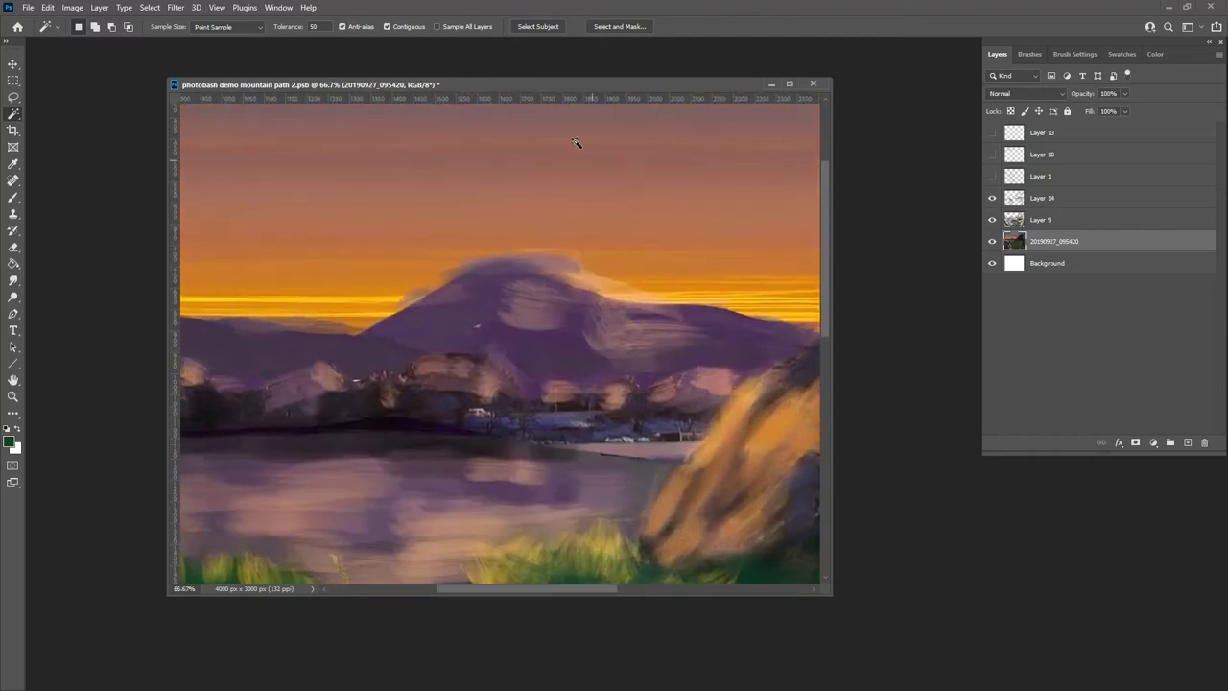
pyautogui.moveTo(589, 87); pyautogui.dragTo(454, 55)
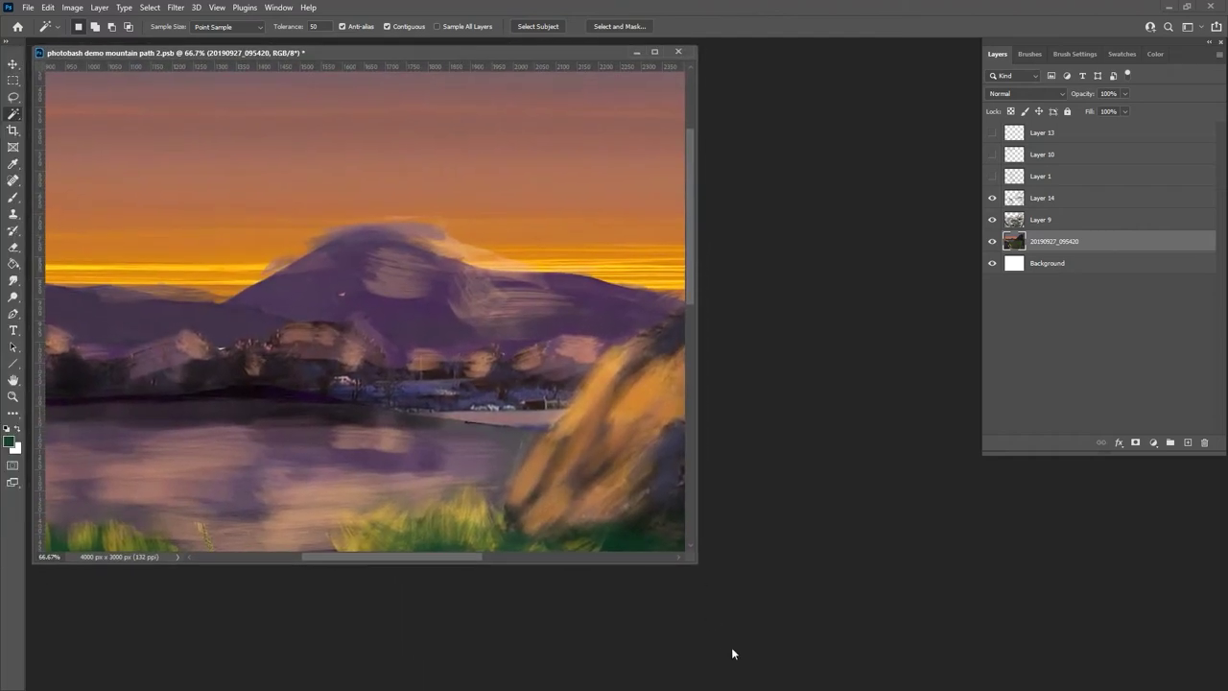
pyautogui.moveTo(696, 564)
pyautogui.mouseDown()
pyautogui.moveTo(842, 606)
pyautogui.moveTo(935, 650)
pyautogui.mouseUp()
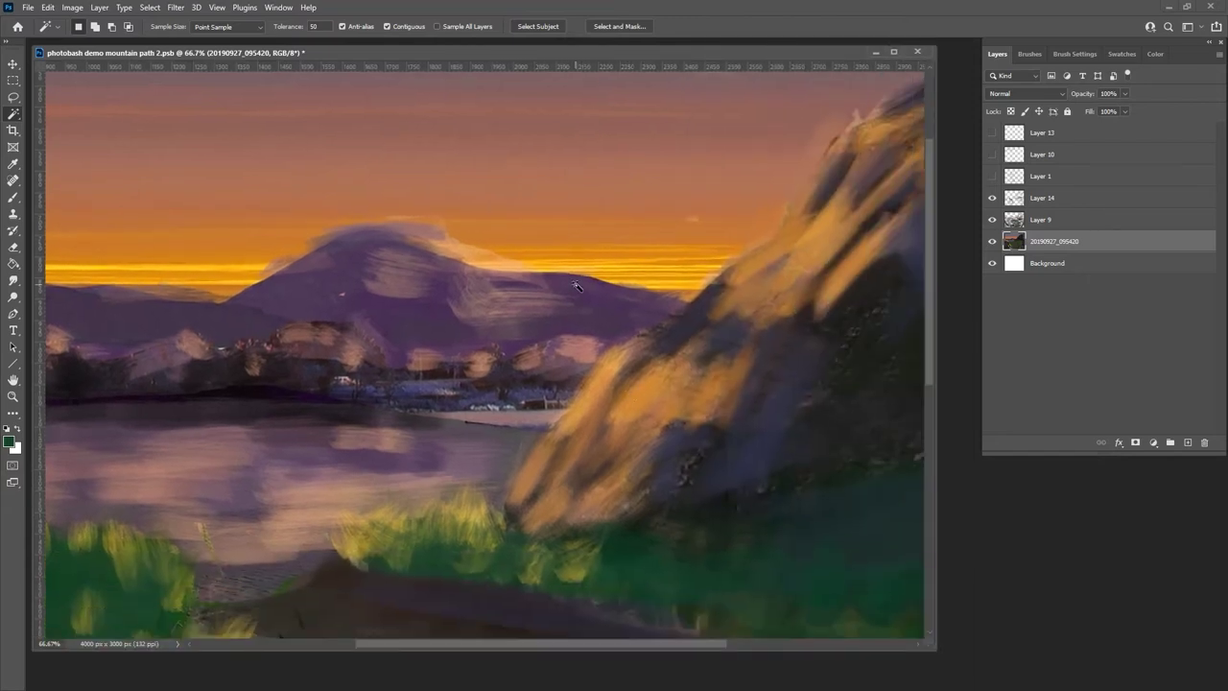
# - Choose a smaller scattered-dot brush on Layer 14 with the colour wheel showing
pyautogui.press('b')
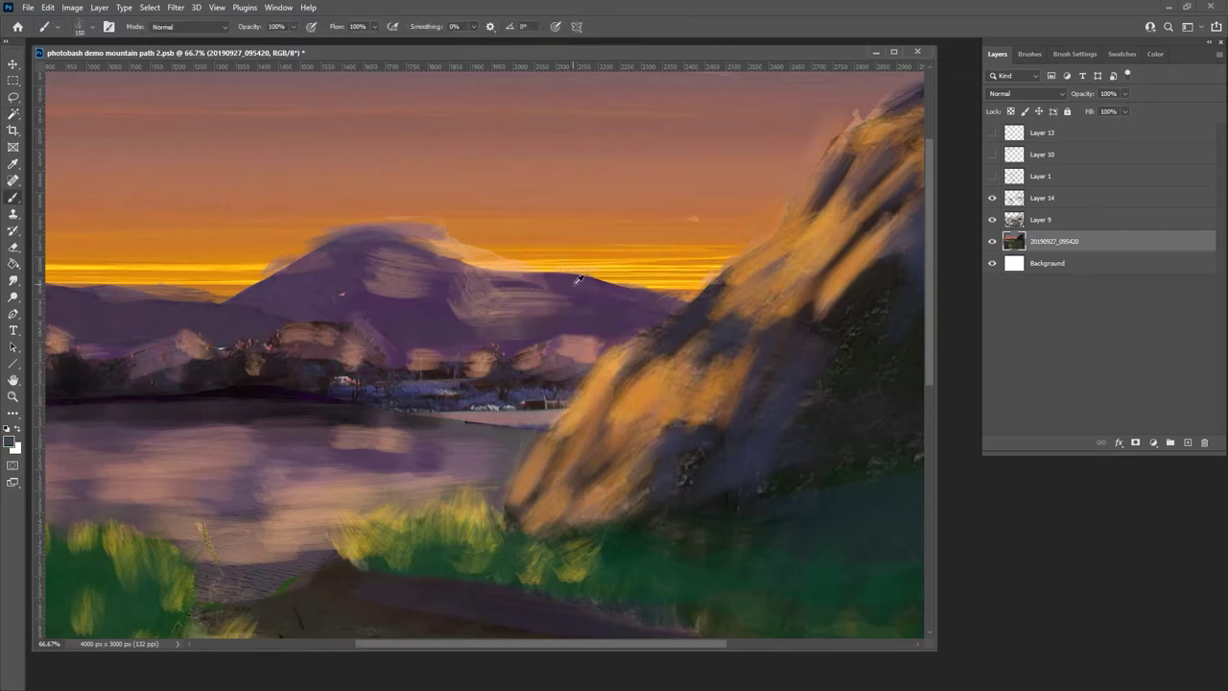
pyautogui.press('[')
pyautogui.press('[')
pyautogui.press('[')
pyautogui.click(1035, 199)
pyautogui.click(1155, 54)
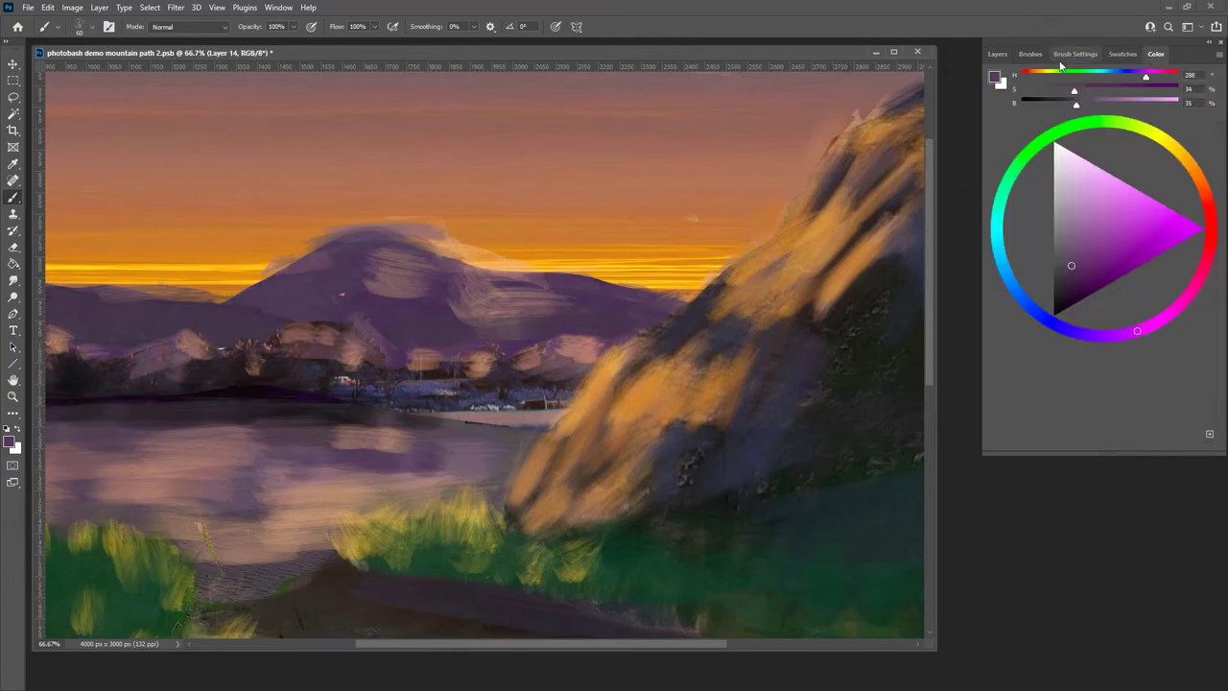
# - Sample the mountain's purple and turn it into a paler, greyer mauve in the colour triangle
pyautogui.keyDown('alt'); pyautogui.click(579, 269); pyautogui.keyUp('alt')
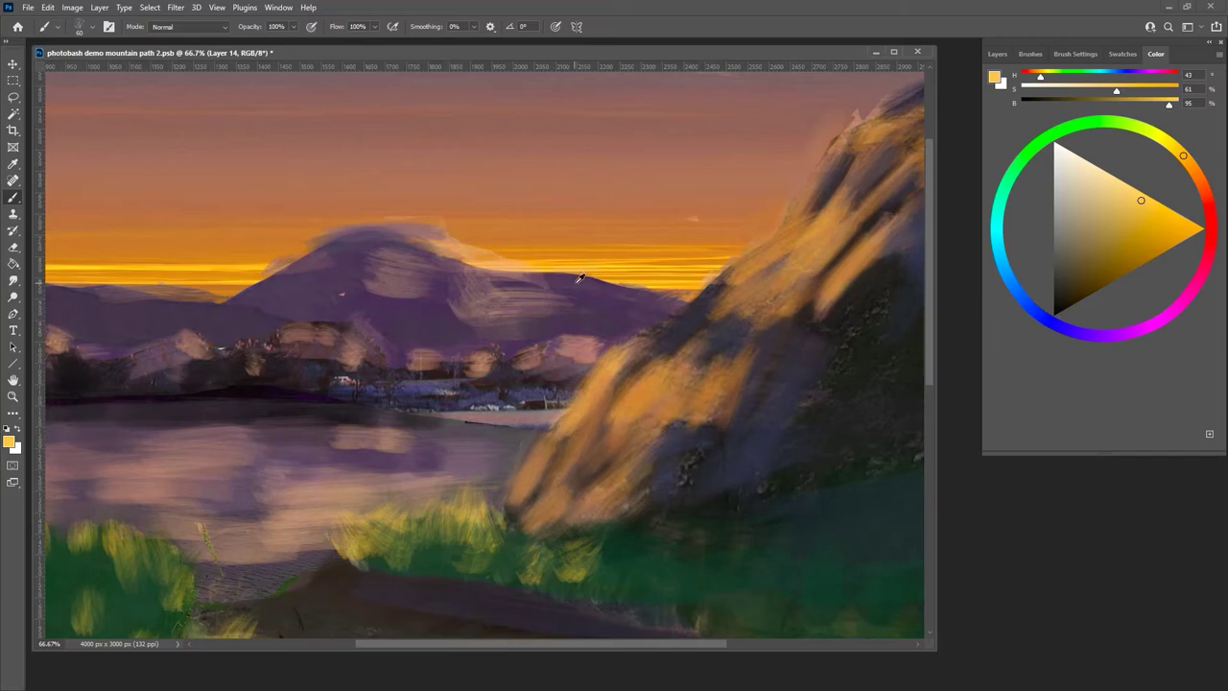
pyautogui.keyDown('alt'); pyautogui.click(577, 282); pyautogui.keyUp('alt')
pyautogui.keyDown('alt'); pyautogui.click(581, 270); pyautogui.keyUp('alt')
pyautogui.keyDown('alt'); pyautogui.click(579, 280); pyautogui.keyUp('alt')
pyautogui.keyDown('alt'); pyautogui.click(582, 264); pyautogui.keyUp('alt')
pyautogui.keyDown('alt'); pyautogui.click(580, 278); pyautogui.keyUp('alt')
pyautogui.keyDown('alt'); pyautogui.click(583, 266); pyautogui.keyUp('alt')
pyautogui.keyDown('alt'); pyautogui.click(580, 278); pyautogui.keyUp('alt')
pyautogui.keyDown('alt'); pyautogui.click(586, 264); pyautogui.keyUp('alt')
pyautogui.keyDown('alt'); pyautogui.click(580, 282); pyautogui.keyUp('alt')
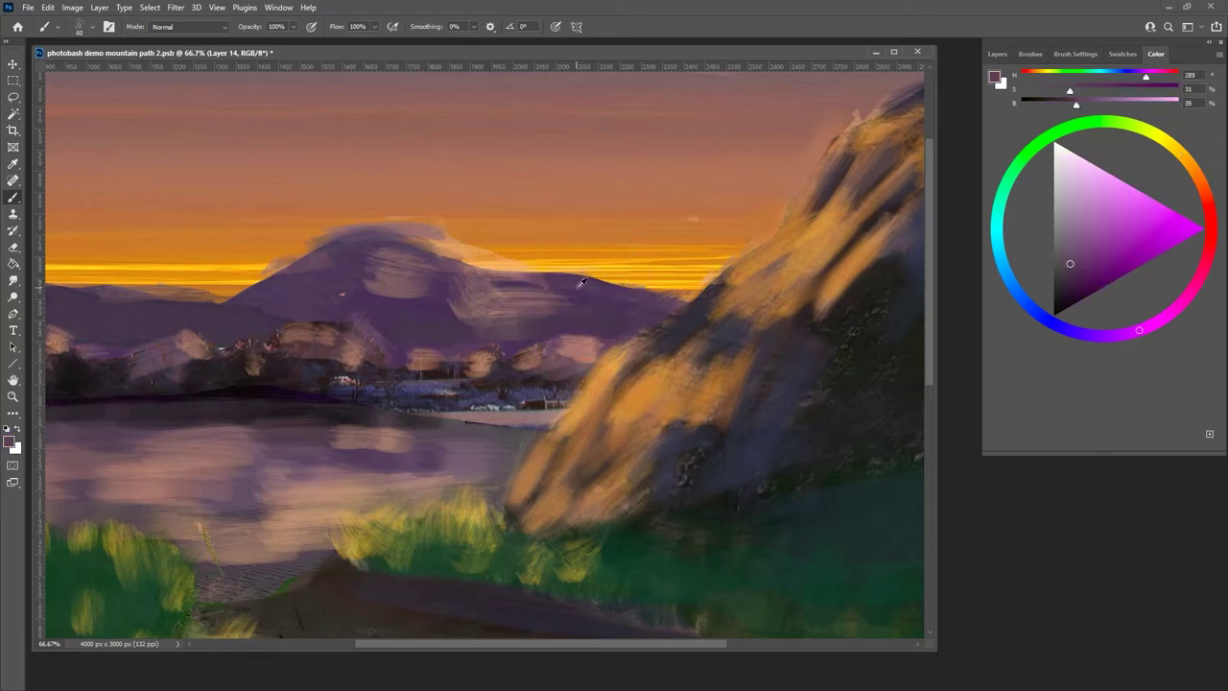
pyautogui.keyDown('alt'); pyautogui.click(592, 269); pyautogui.keyUp('alt')
pyautogui.keyDown('alt'); pyautogui.click(582, 286); pyautogui.keyUp('alt')
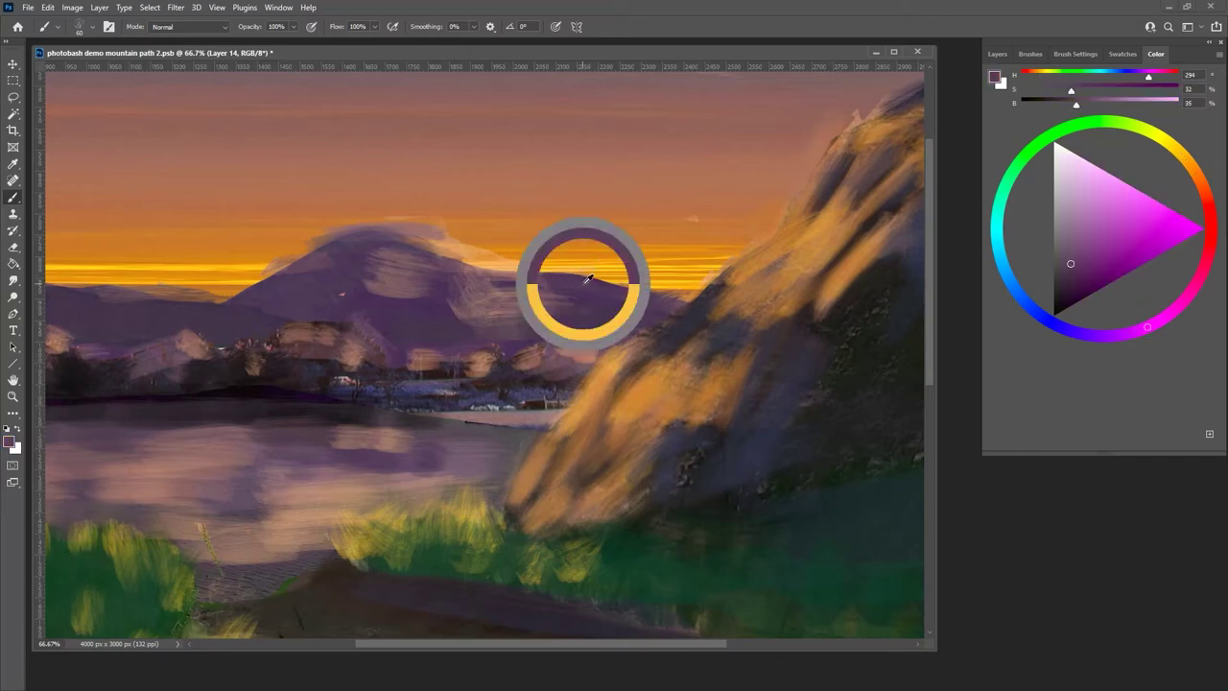
pyautogui.click(1097, 227)
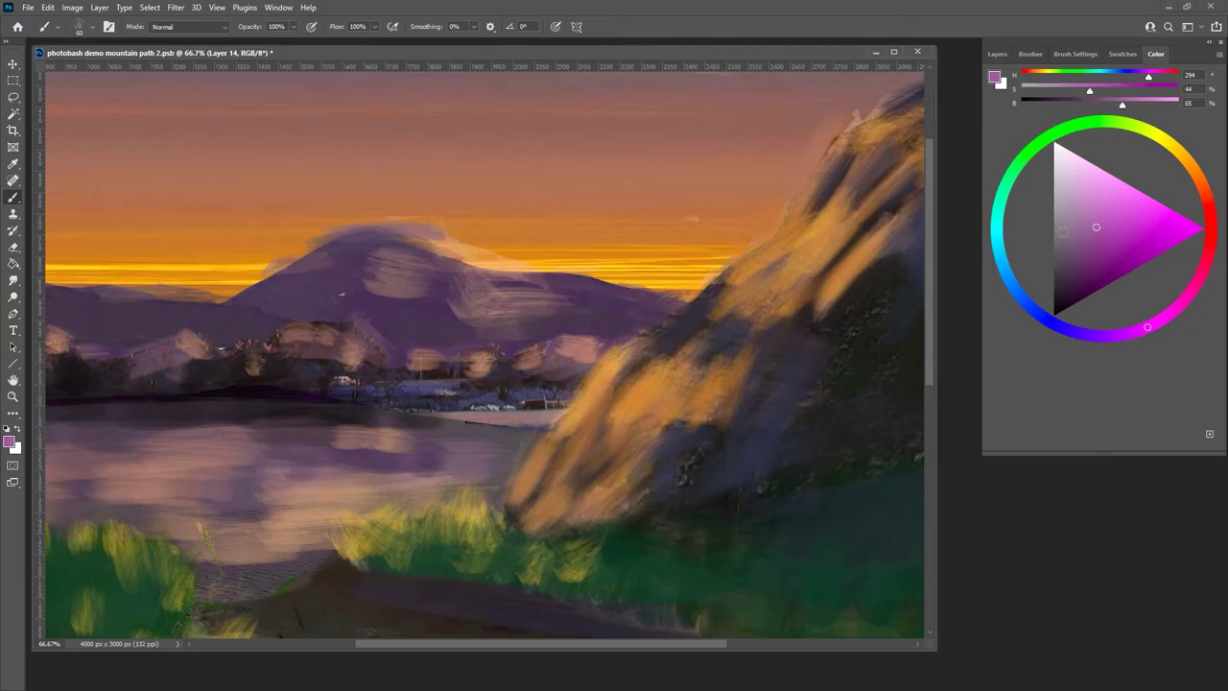
pyautogui.click(1070, 227)
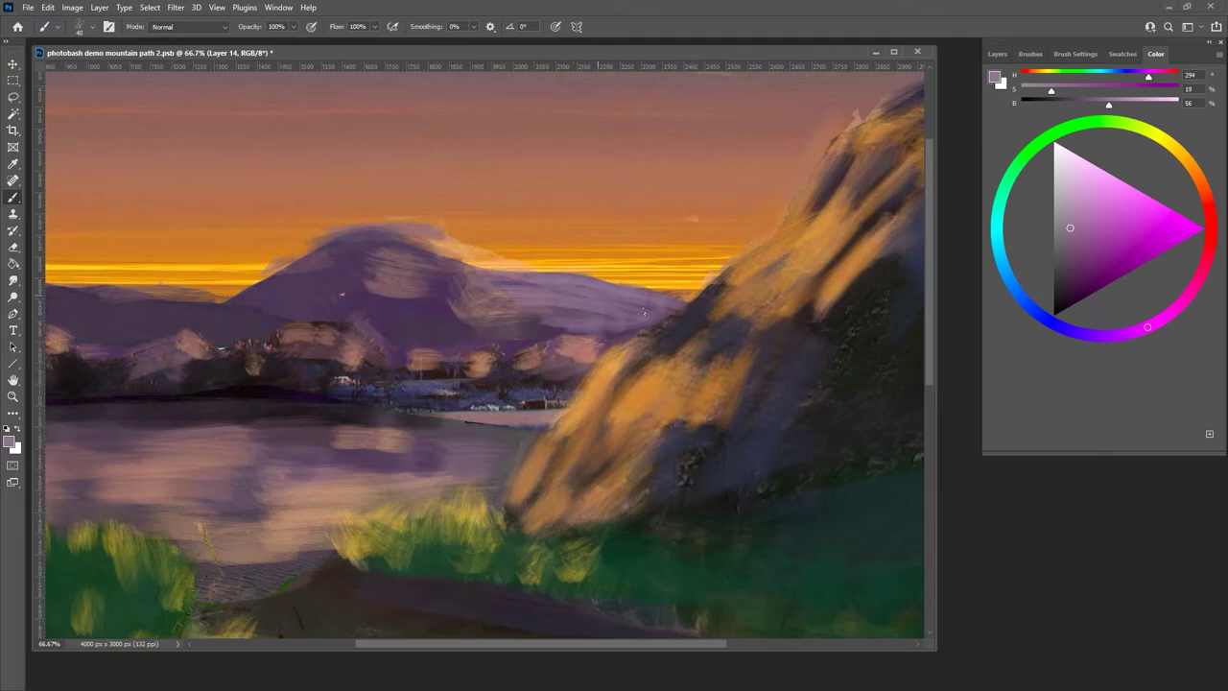
# - Pan to the mountain, switch to the Eraser, and make Layer 9 active in the Layers panel
pyautogui.scroll(-5, 451, 359)
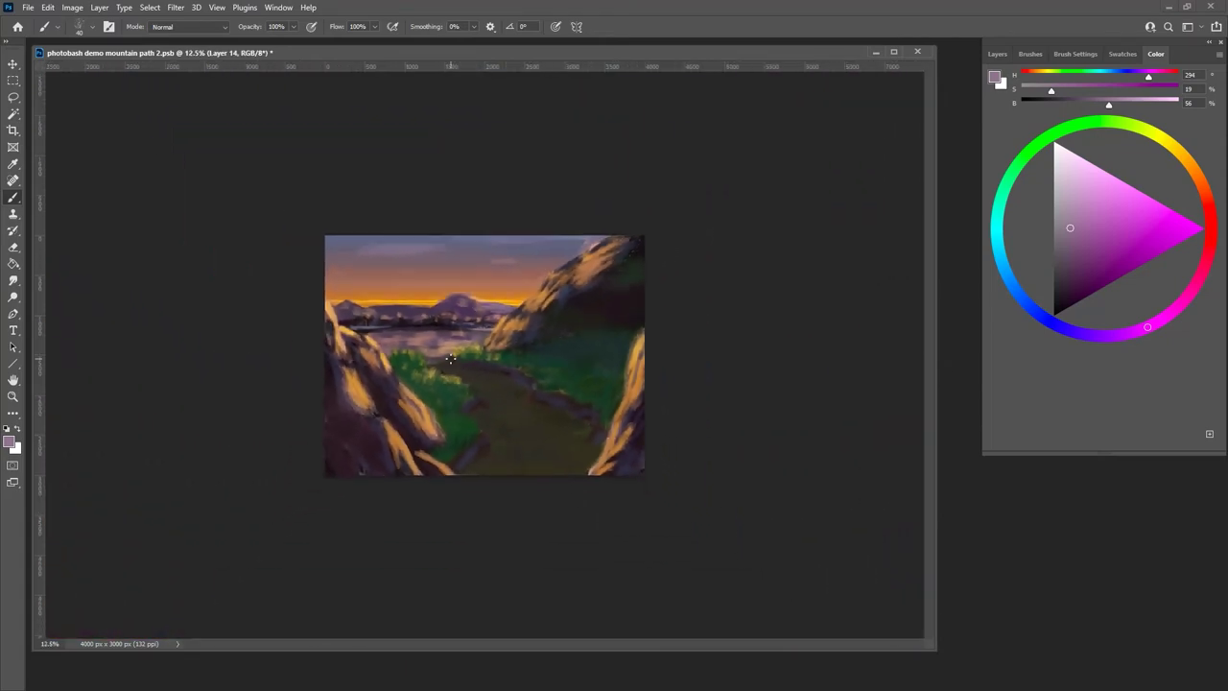
pyautogui.scroll(5, 451, 359)
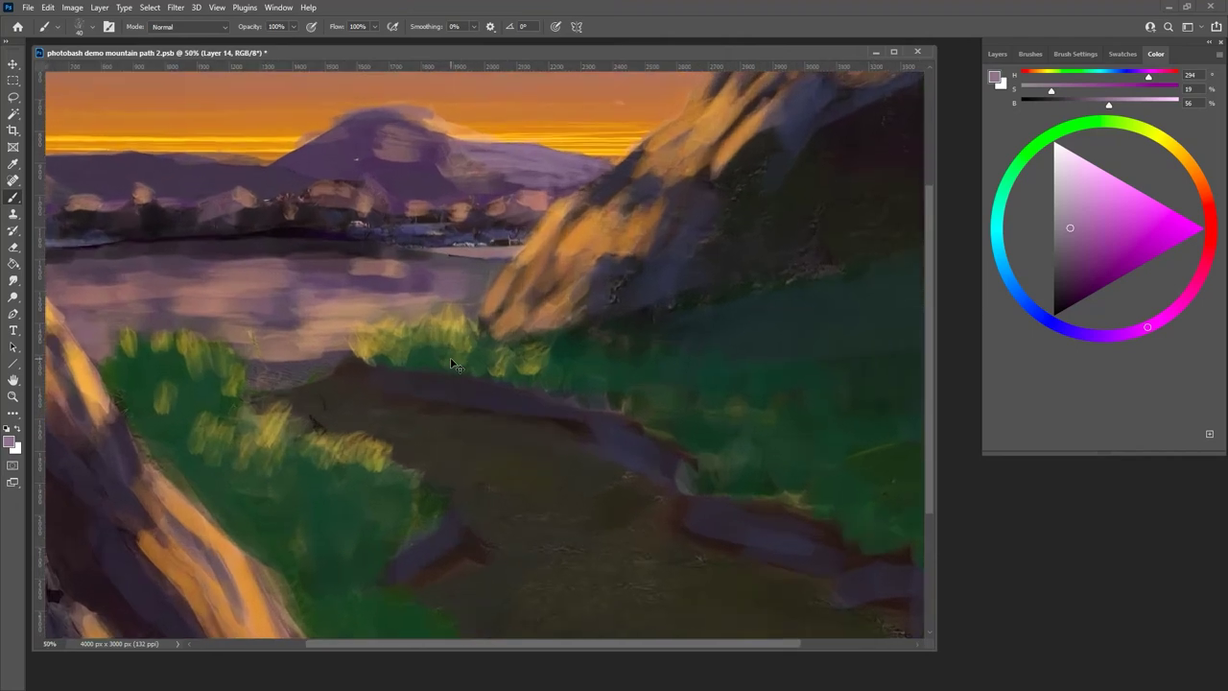
pyautogui.scroll(1, 450, 357)
pyautogui.scroll(5, 525, 487)
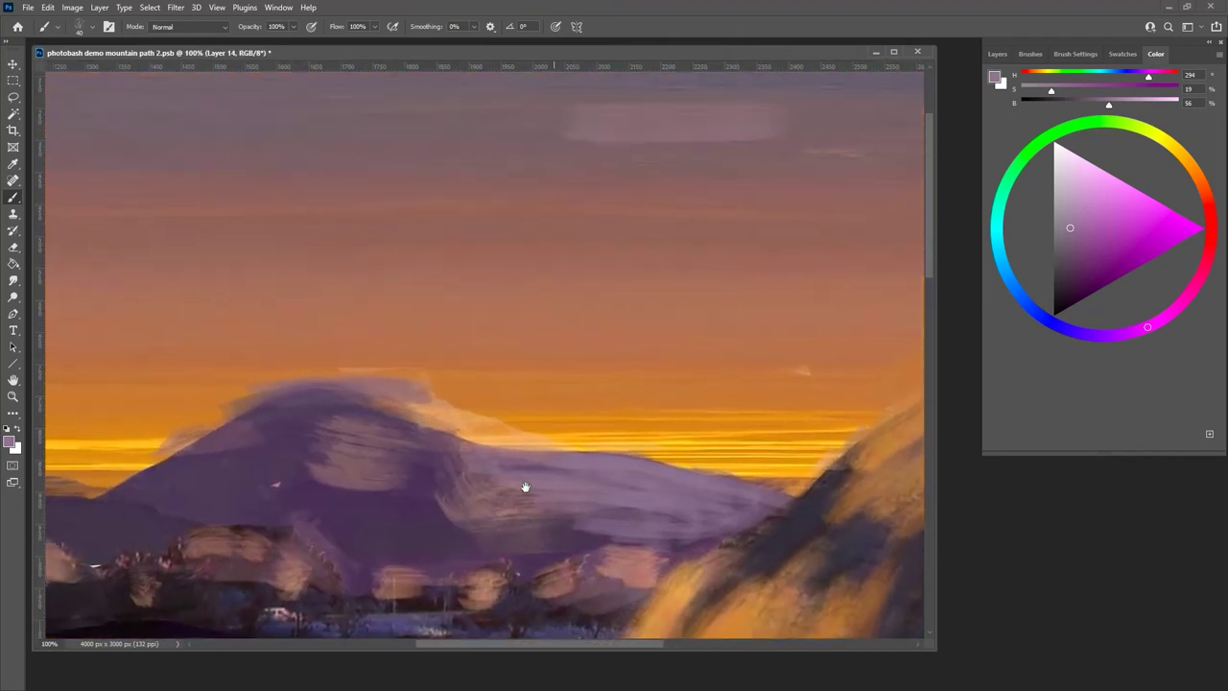
pyautogui.moveTo(628, 466); pyautogui.dragTo(613, 256)
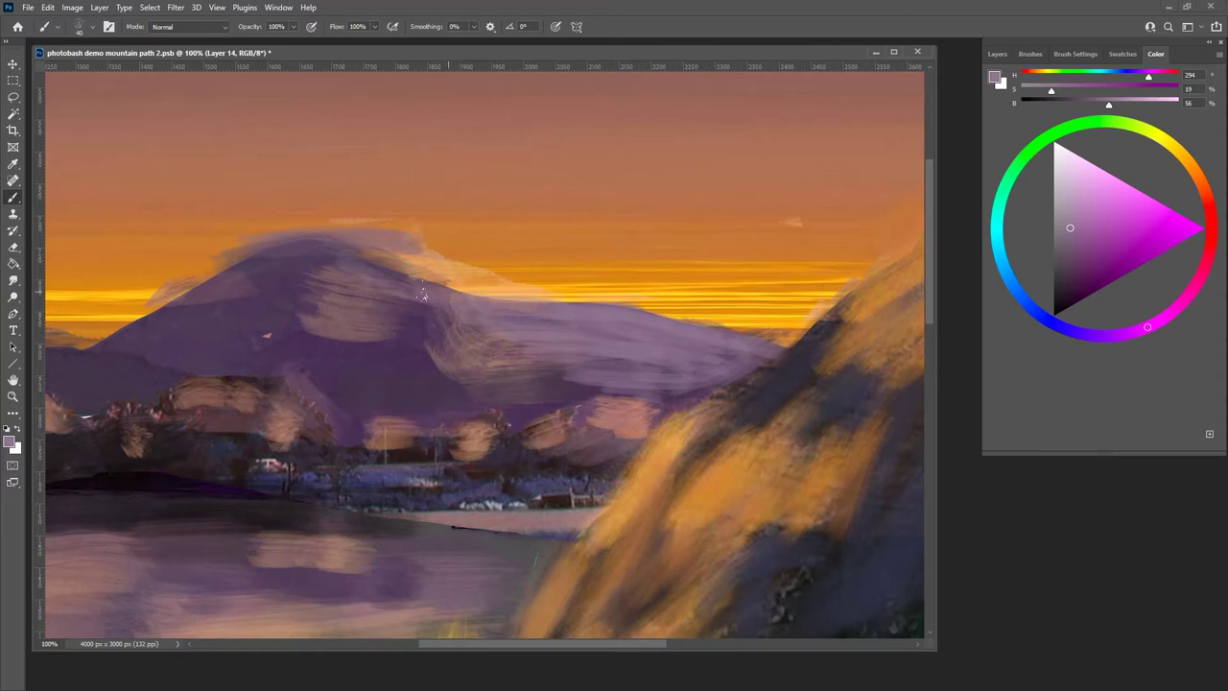
pyautogui.press('e')
pyautogui.press('b')
pyautogui.press('e')
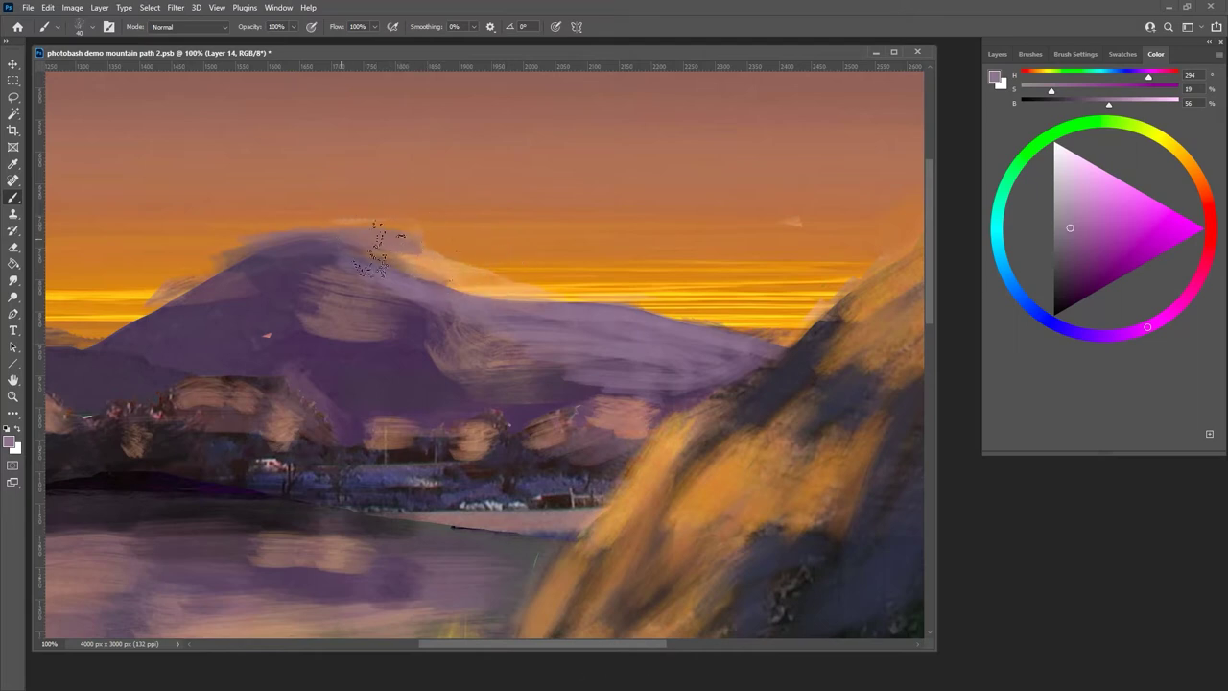
pyautogui.click(998, 54)
pyautogui.click(1017, 220)
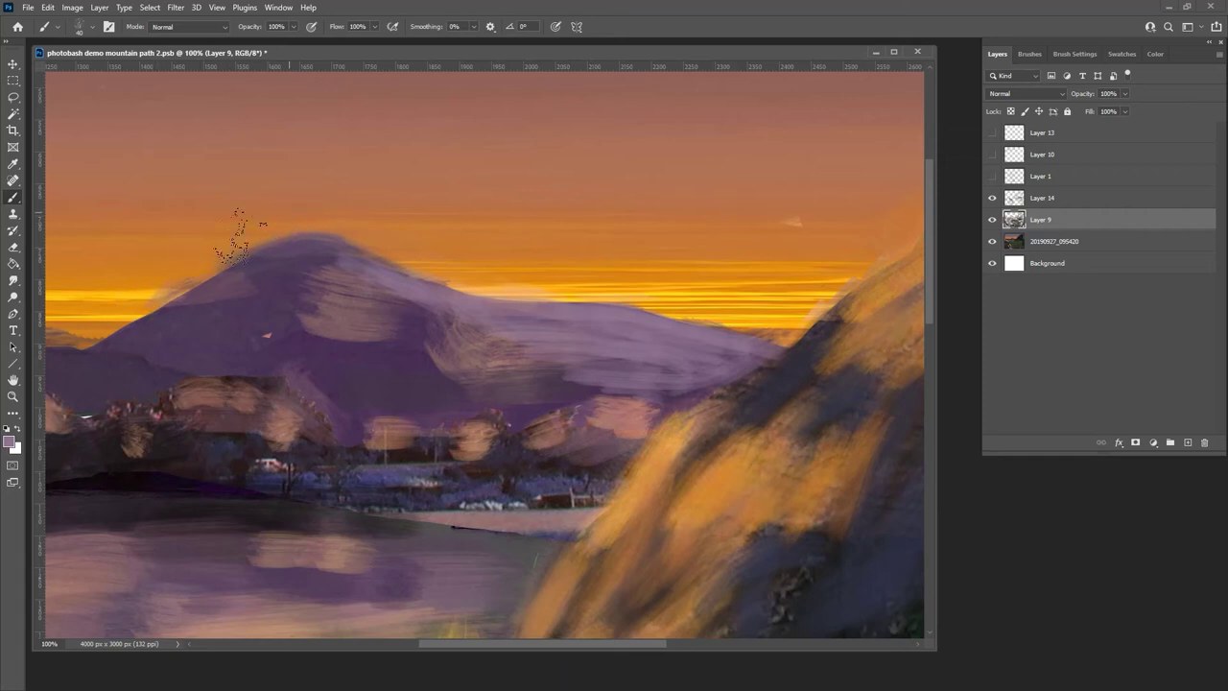
# - On Layer 14, resize the brush and paint sampled sky-orange light along the mountain ridge
pyautogui.click(1038, 198)
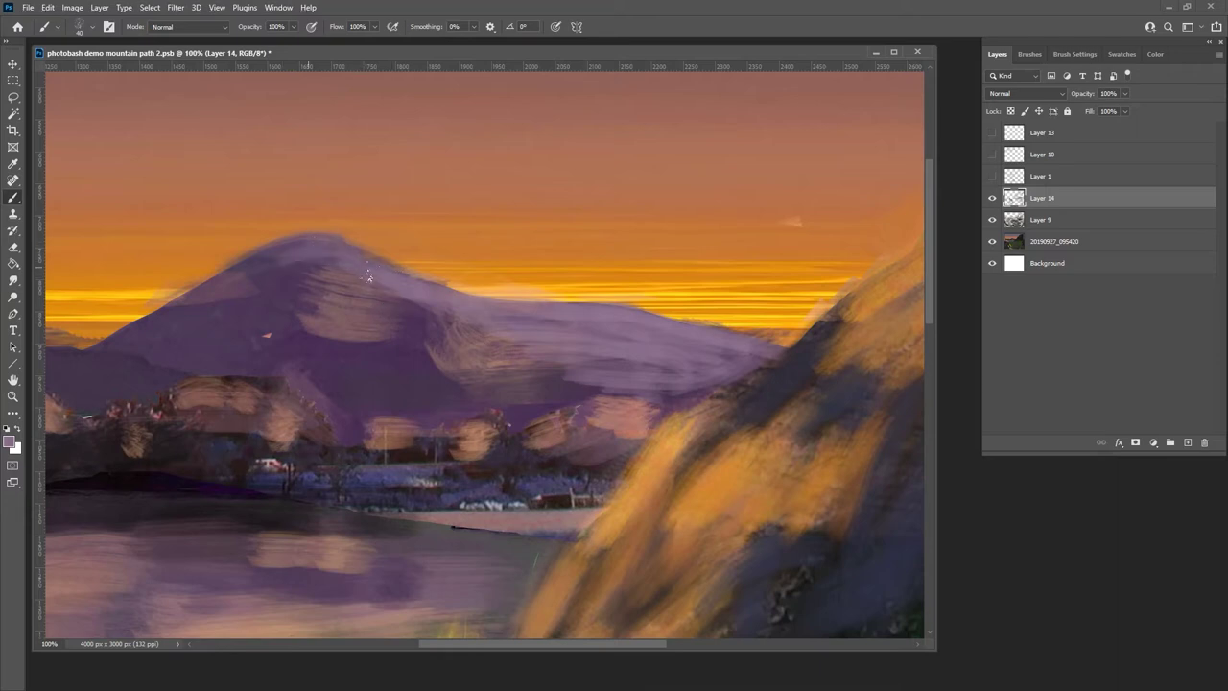
pyautogui.keyDown('alt'); pyautogui.click(174, 315); pyautogui.keyUp('alt')
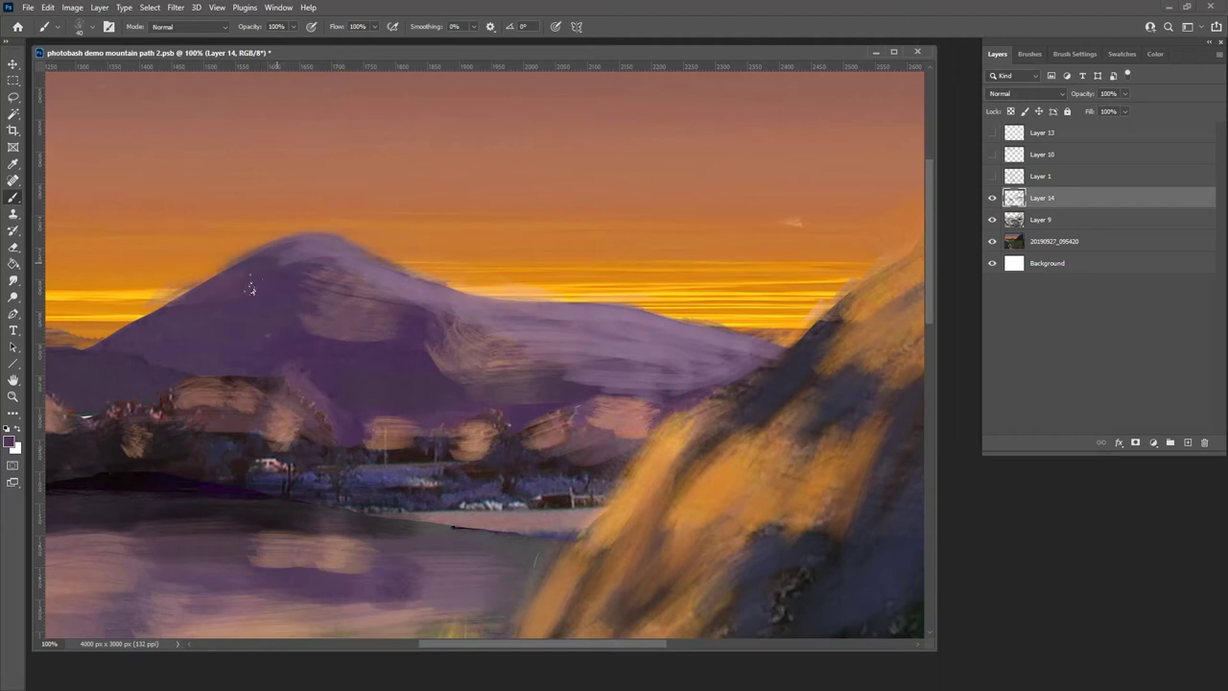
pyautogui.moveTo(442, 299)
pyautogui.mouseDown()
pyautogui.moveTo(438, 288)
pyautogui.moveTo(409, 298)
pyautogui.mouseUp()
pyautogui.keyDown('alt'); pyautogui.click(546, 269); pyautogui.keyUp('alt')
pyautogui.moveTo(480, 312); pyautogui.dragTo(602, 319)
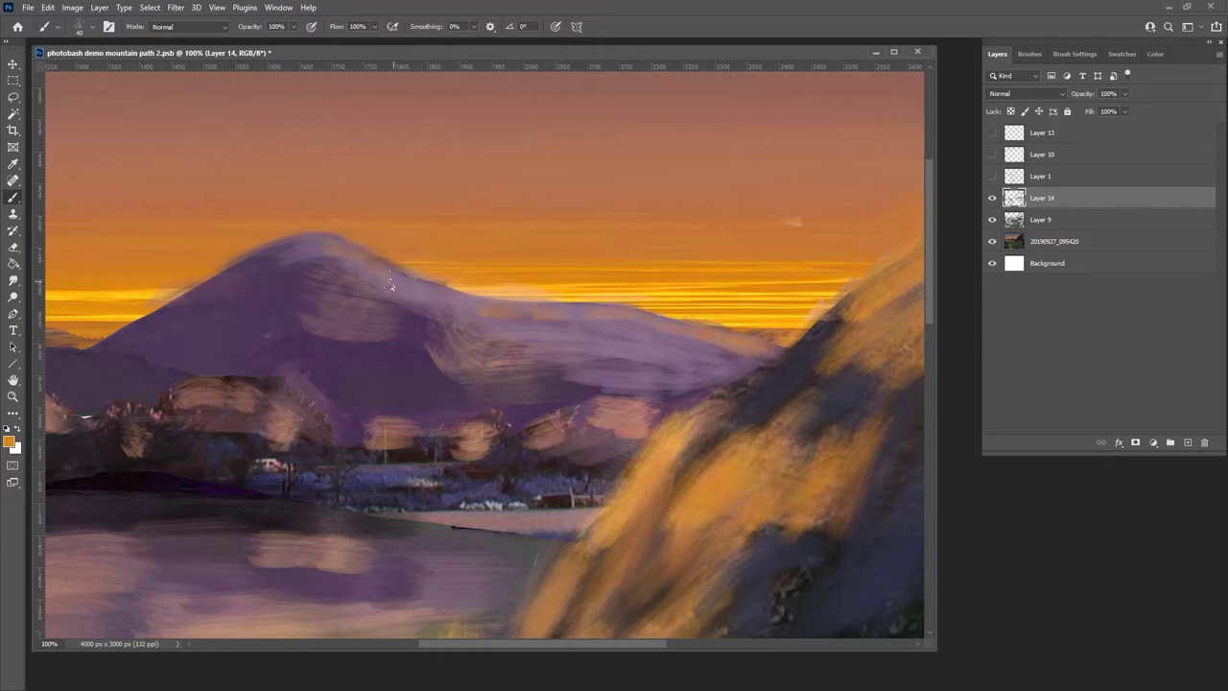
pyautogui.moveTo(338, 257)
pyautogui.mouseDown()
pyautogui.moveTo(406, 326)
pyautogui.moveTo(383, 341)
pyautogui.moveTo(320, 323)
pyautogui.moveTo(446, 337)
pyautogui.moveTo(547, 394)
pyautogui.moveTo(603, 393)
pyautogui.moveTo(589, 395)
pyautogui.moveTo(591, 420)
pyautogui.moveTo(634, 397)
pyautogui.moveTo(630, 429)
pyautogui.moveTo(714, 389)
pyautogui.moveTo(668, 412)
pyautogui.mouseUp()
# - Sample a pinkish mauve from the ridge and soften the mountain's right slope with it
pyautogui.keyDown('alt'); pyautogui.click(411, 288); pyautogui.keyUp('alt')
pyautogui.moveTo(686, 371)
pyautogui.mouseDown()
pyautogui.moveTo(572, 382)
pyautogui.moveTo(614, 364)
pyautogui.moveTo(562, 379)
pyautogui.moveTo(520, 422)
pyautogui.mouseUp()
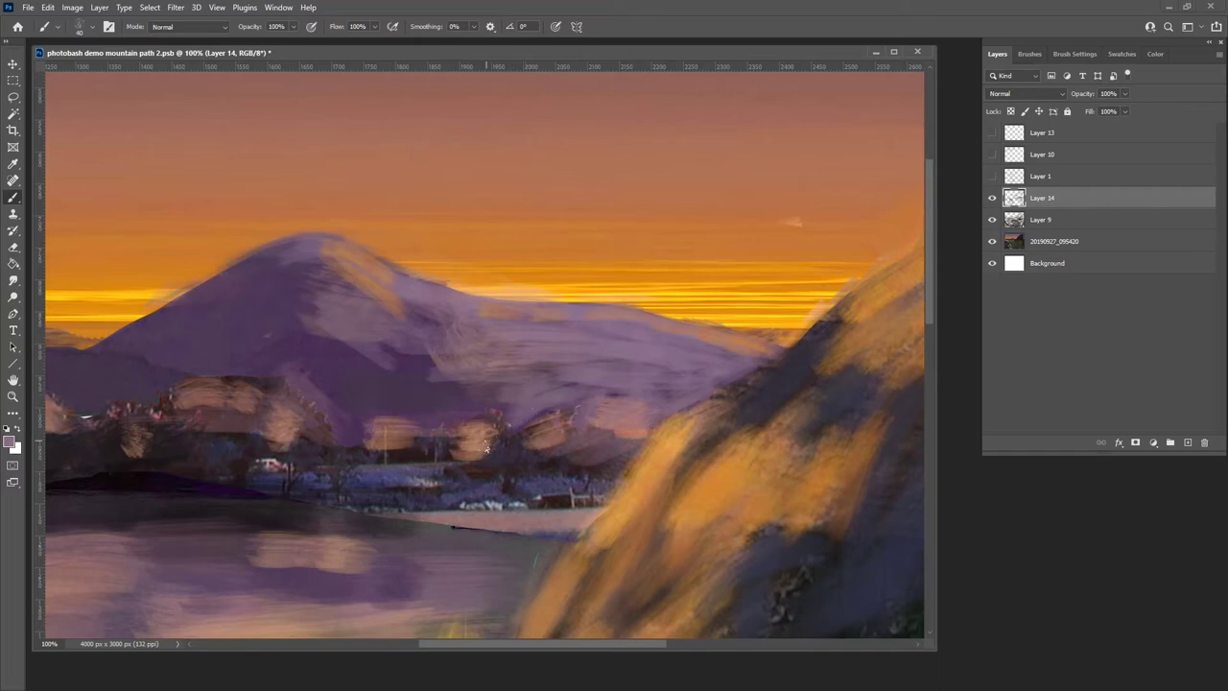
pyautogui.scroll(-1, 490, 441)
pyautogui.scroll(-6, 485, 439)
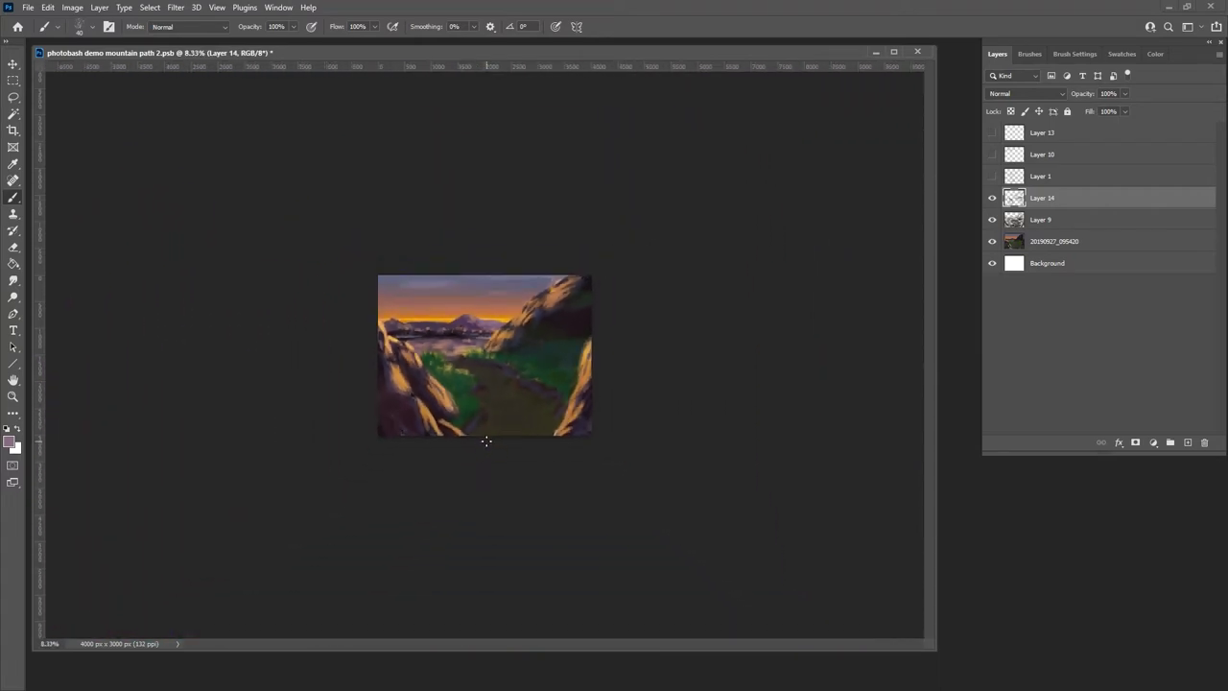
# - Zoom out to check the whole painting, then zoom back in and pan to the lake and bushes
pyautogui.scroll(-1, 486, 440)
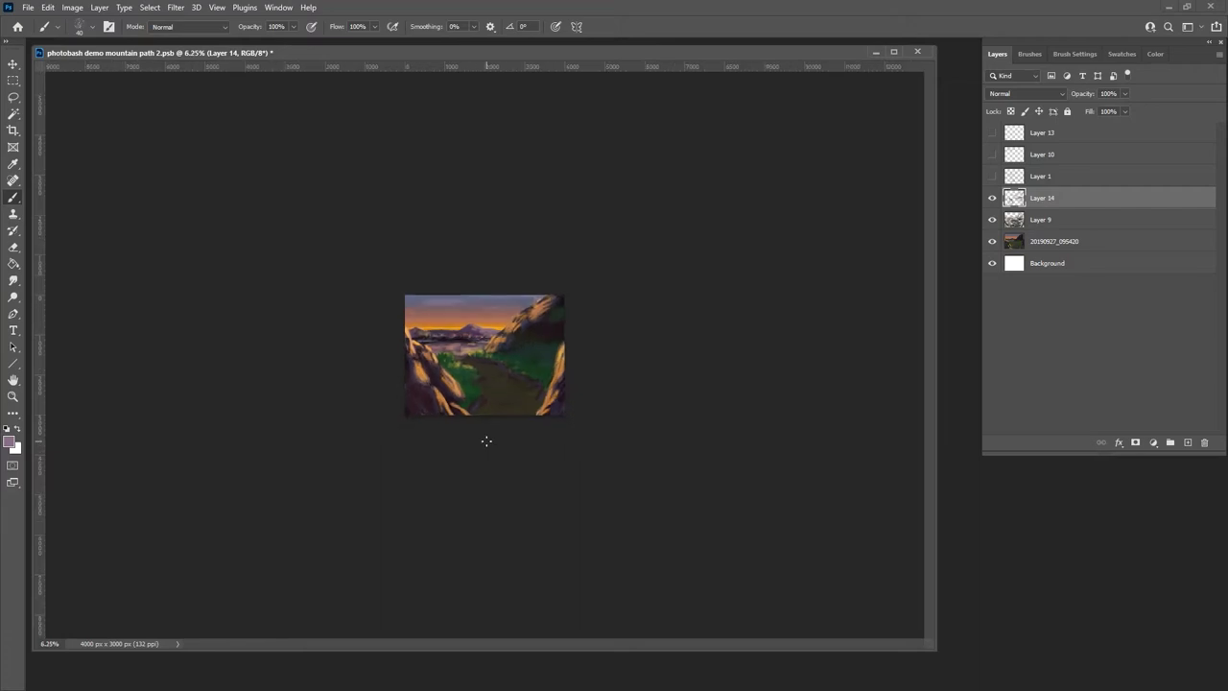
pyautogui.scroll(6, 486, 440)
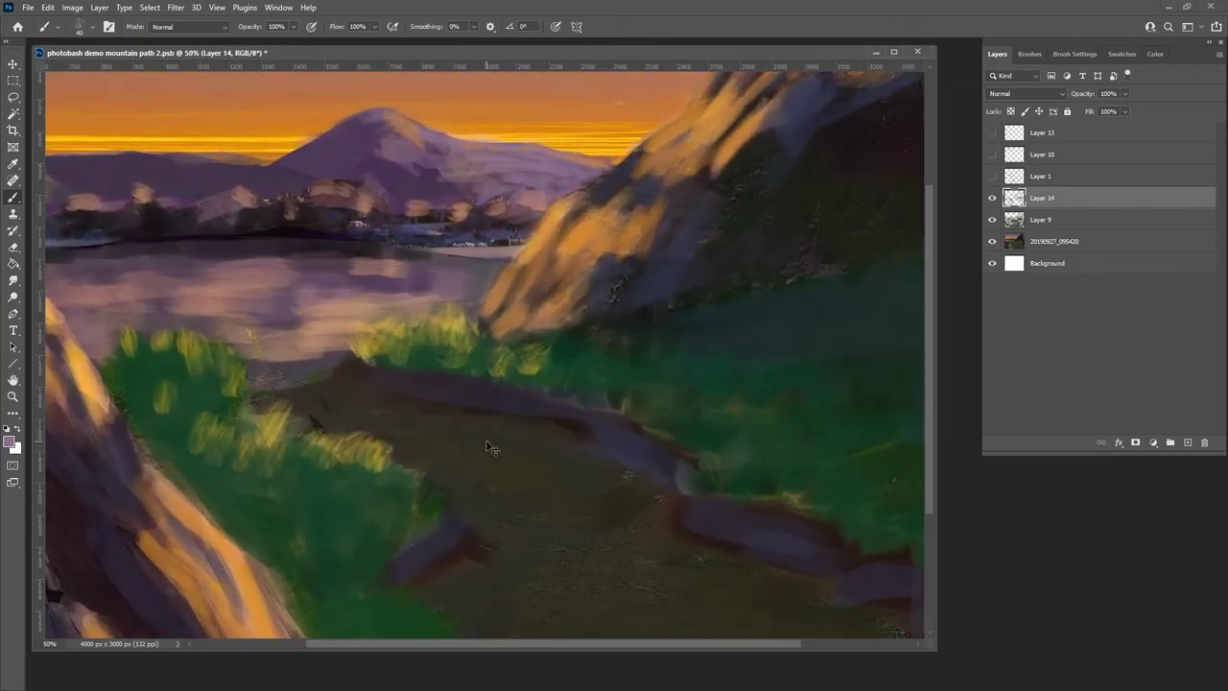
pyautogui.scroll(1, 487, 441)
pyautogui.moveTo(485, 438); pyautogui.dragTo(863, 461)
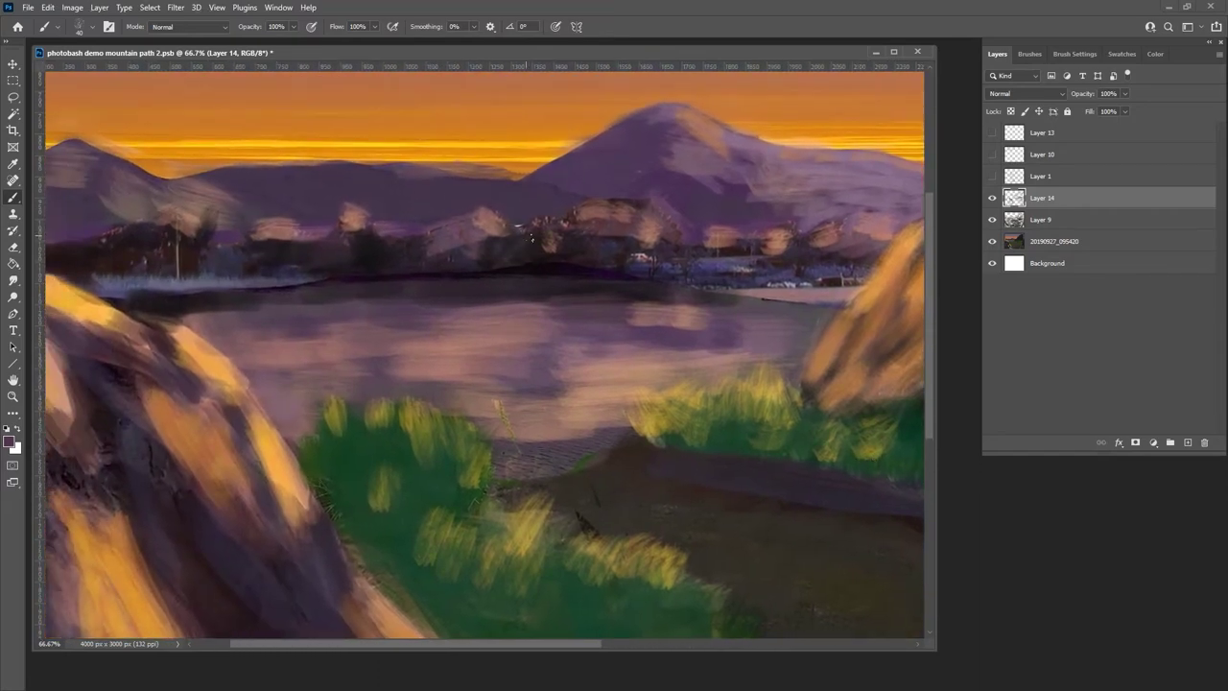
pyautogui.scroll(5, 616, 97)
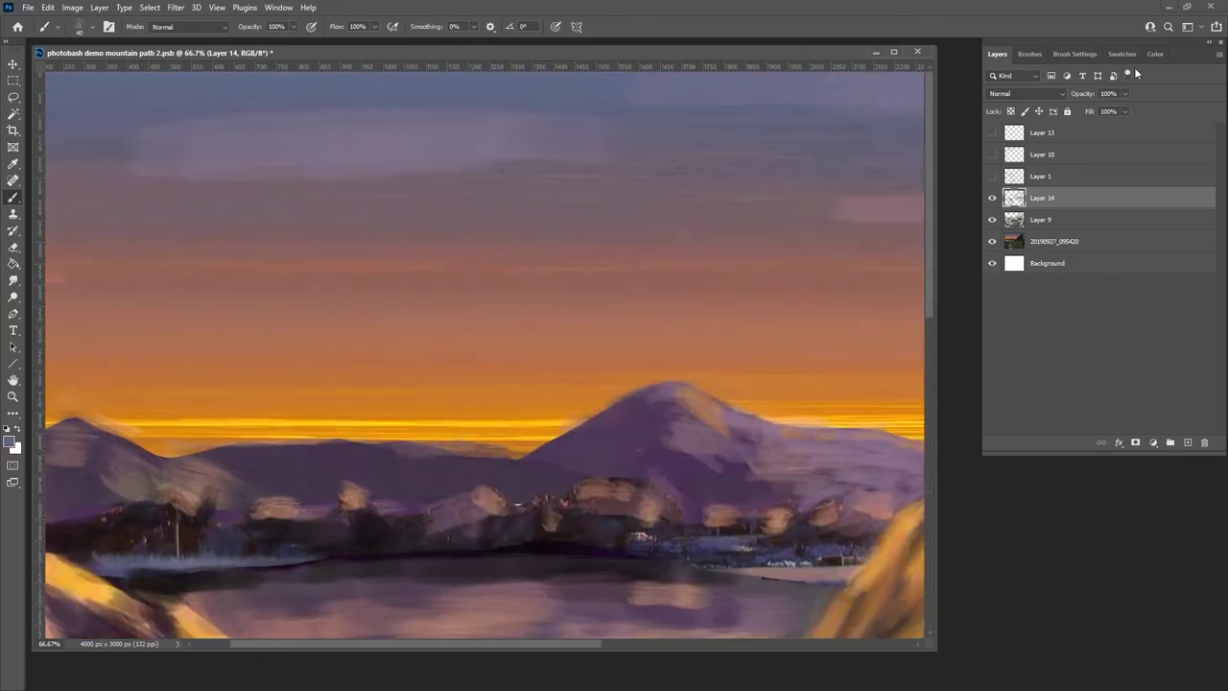
# - Set the paint colour on the colour wheel to a muted dark teal (H 187, S 27%, B 28%)
pyautogui.click(1155, 54)
pyautogui.moveTo(930, 248); pyautogui.dragTo(887, 365)
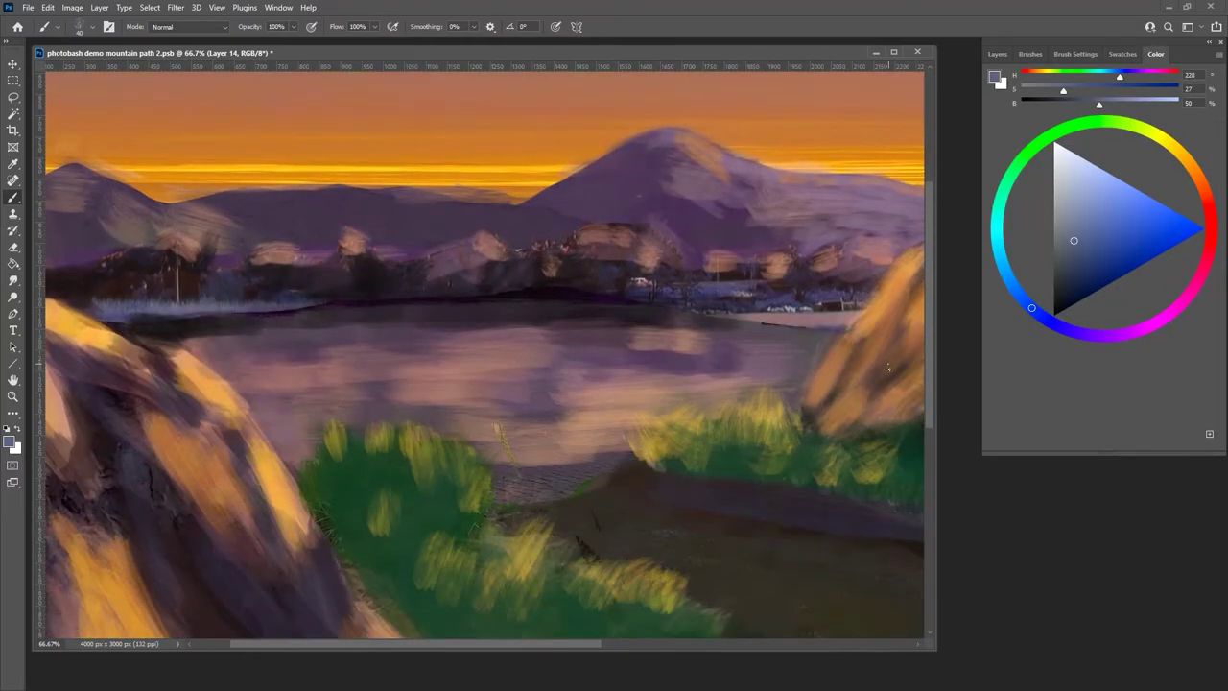
pyautogui.moveTo(1074, 238); pyautogui.dragTo(1060, 242)
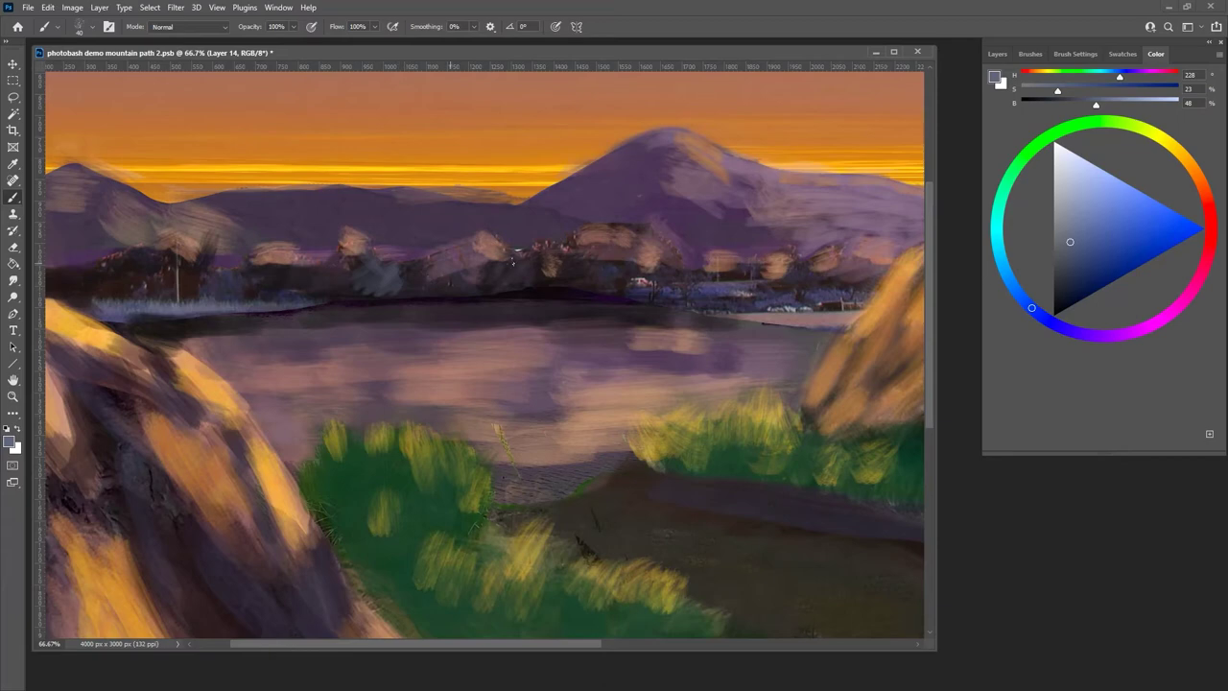
pyautogui.click(1074, 273)
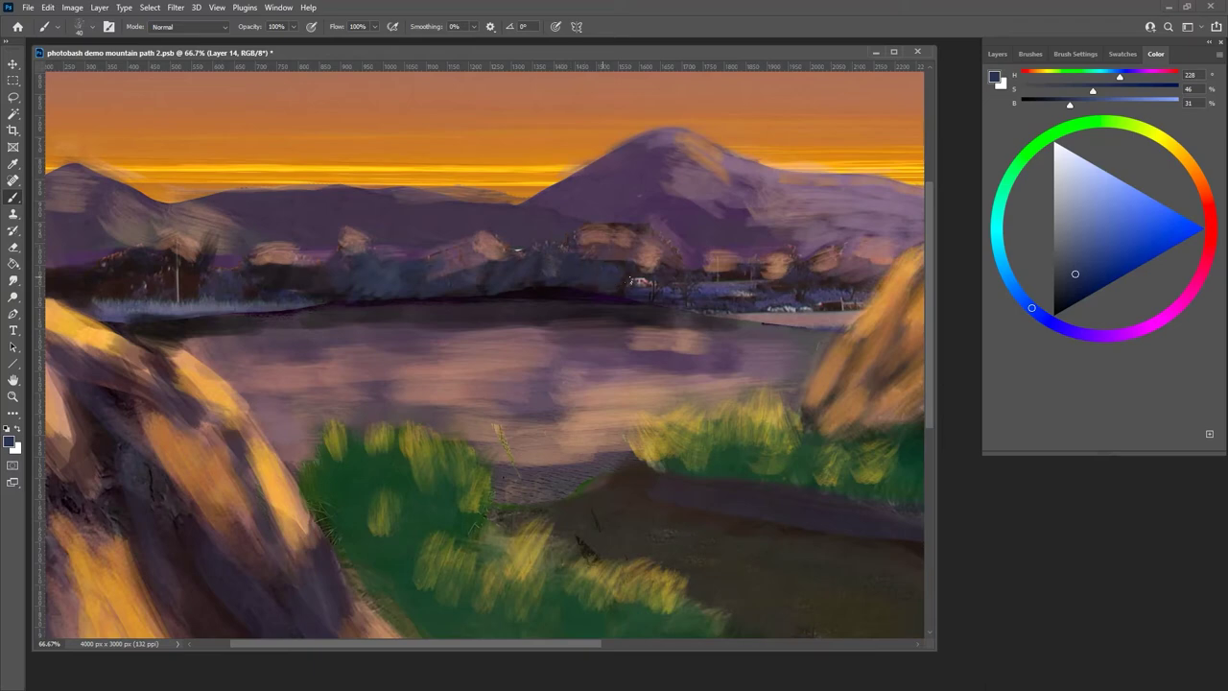
pyautogui.moveTo(1020, 278); pyautogui.dragTo(977, 229)
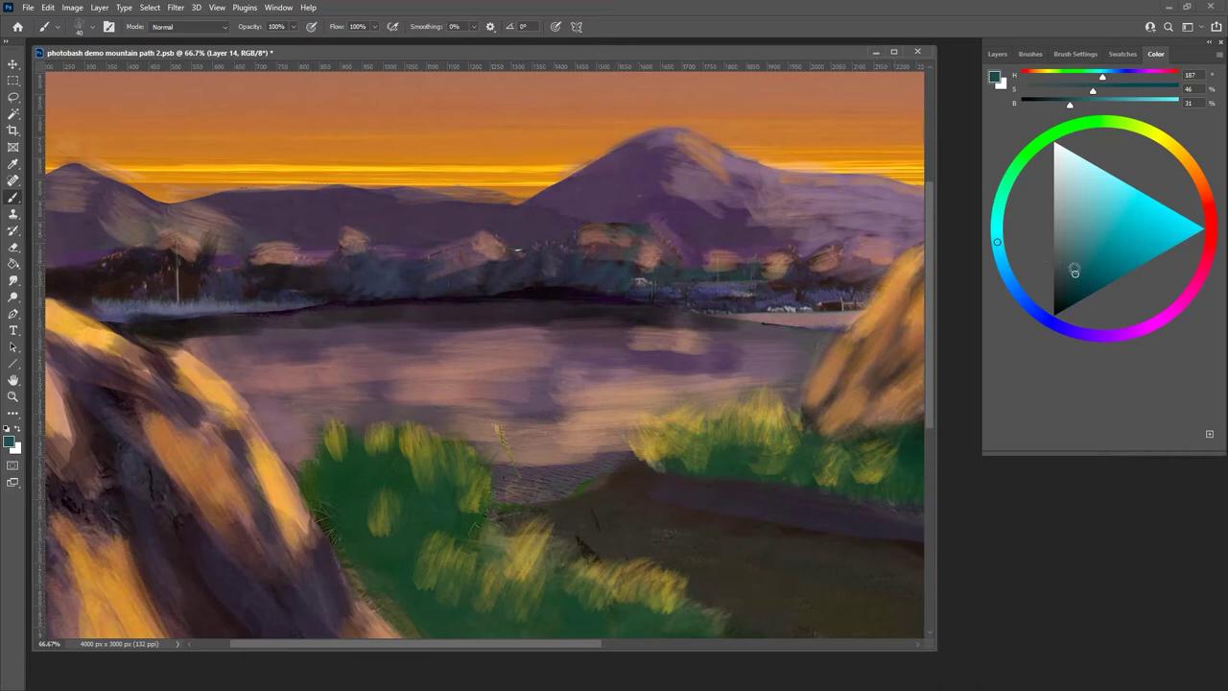
pyautogui.click(1064, 272)
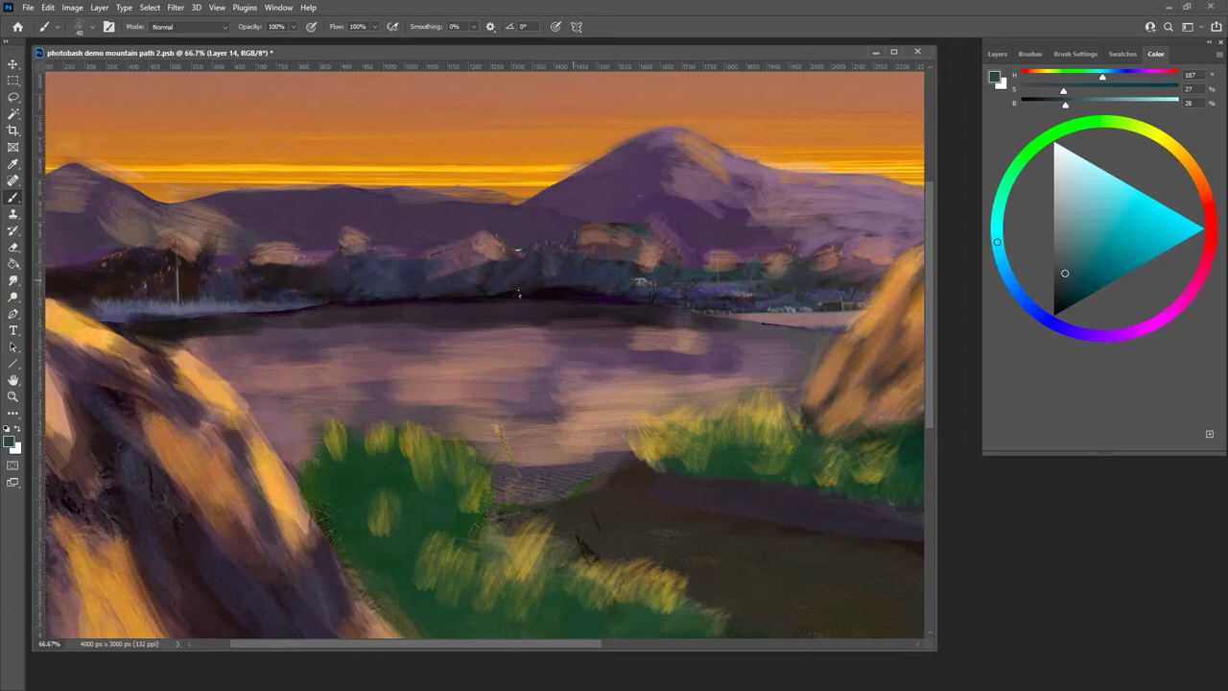
# - Paint a darker teal tree line along the lake's far shoreline
pyautogui.moveTo(336, 301); pyautogui.dragTo(620, 300)
pyautogui.moveTo(334, 292)
pyautogui.mouseDown()
pyautogui.moveTo(264, 297)
pyautogui.moveTo(252, 275)
pyautogui.moveTo(206, 269)
pyautogui.moveTo(189, 270)
pyautogui.moveTo(191, 285)
pyautogui.moveTo(187, 275)
pyautogui.moveTo(78, 282)
pyautogui.mouseUp()
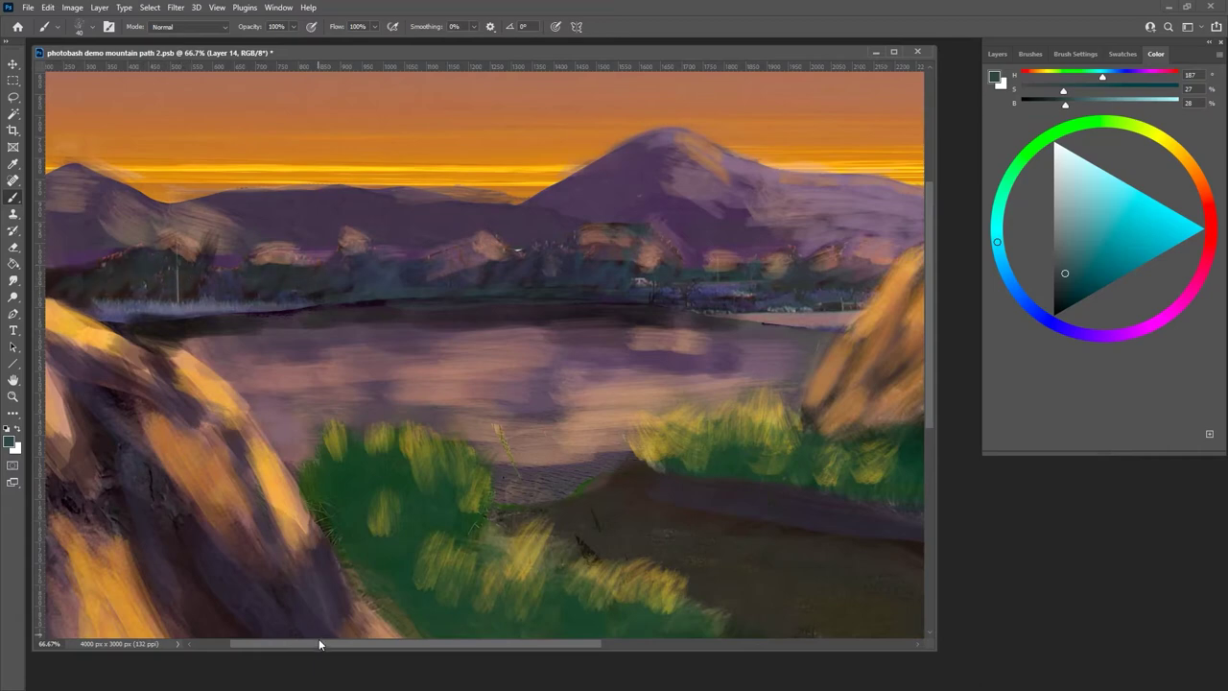
pyautogui.moveTo(317, 641); pyautogui.dragTo(207, 641)
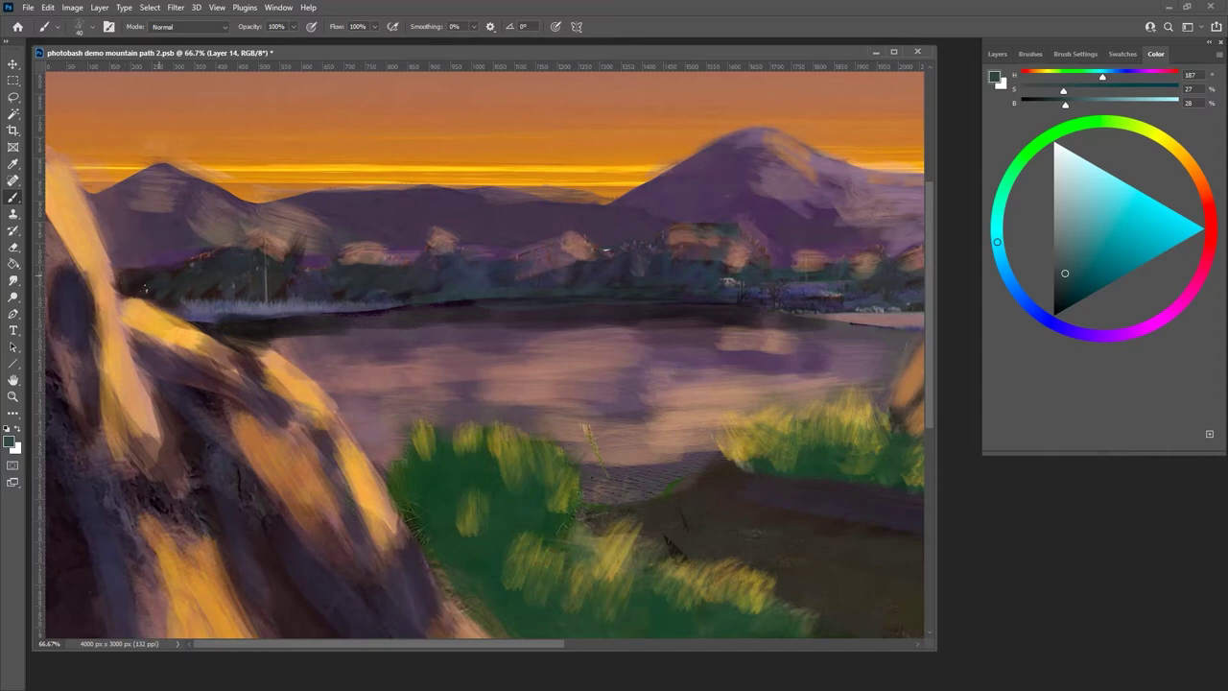
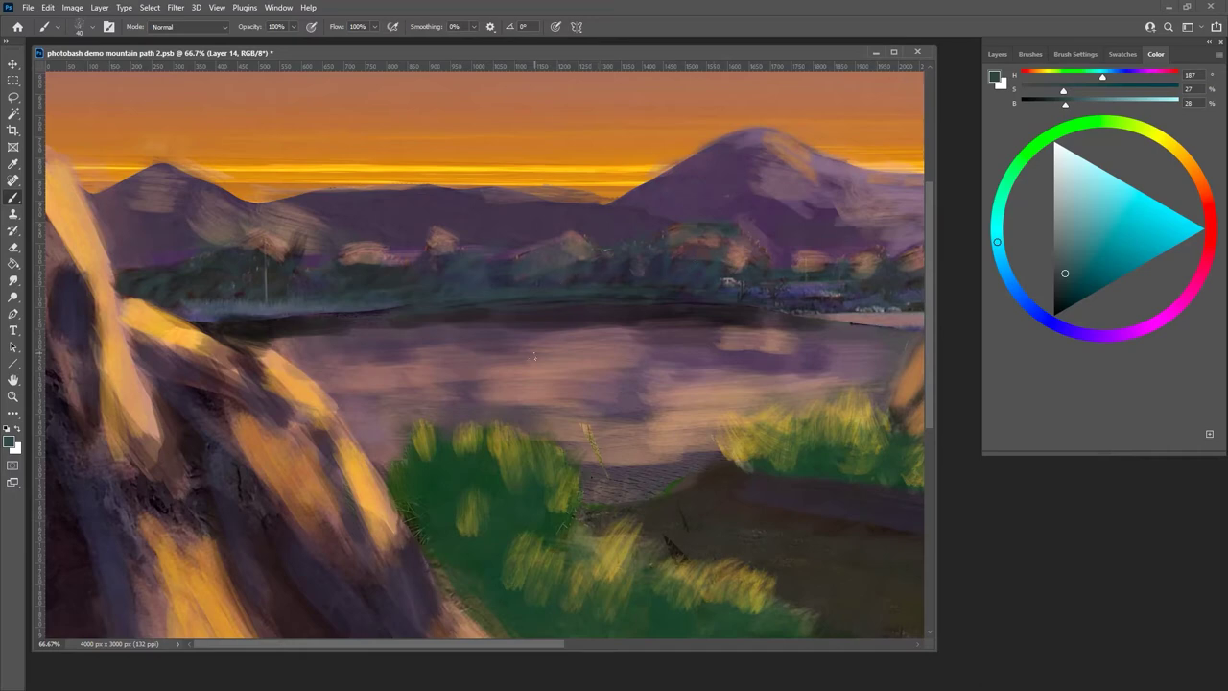
# - Review the whole painting at 12.5%, return to 50%, and sample the distant mountain's muted pink
pyautogui.hotkey('ctrl', '-')
pyautogui.hotkey('ctrl', '-')
pyautogui.hotkey('ctrl', '-')
pyautogui.hotkey('ctrl', '-')
pyautogui.hotkey('ctrl', '-')
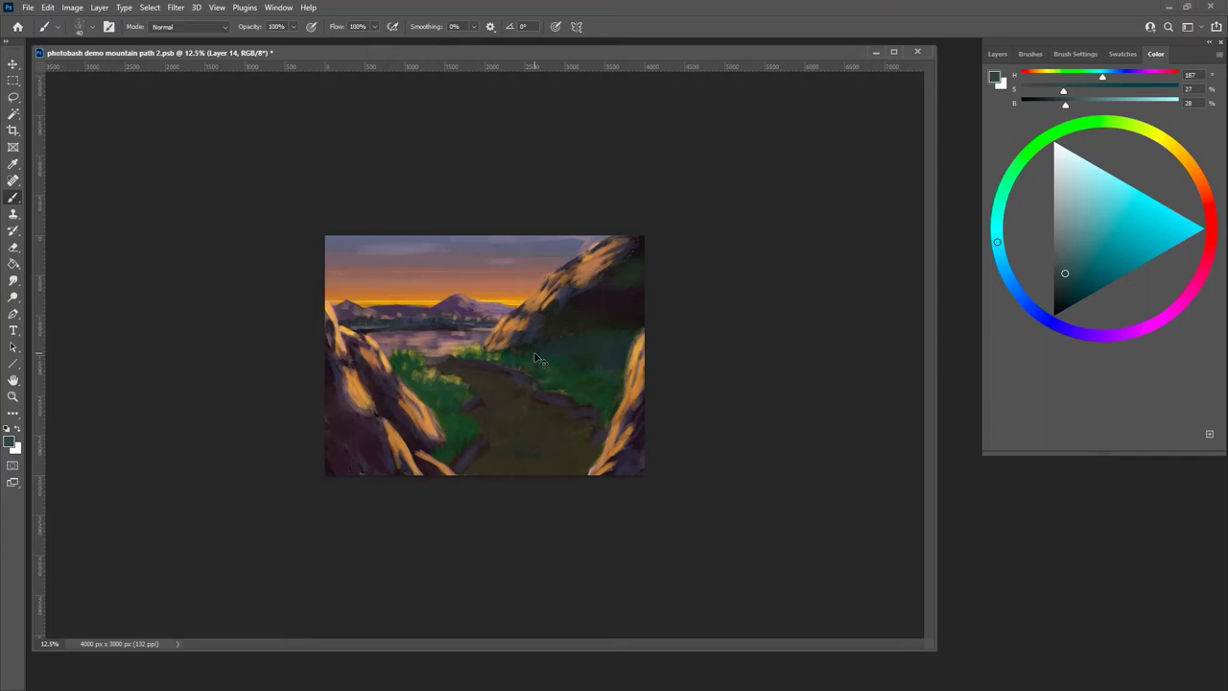
pyautogui.scroll(3, 537, 358)
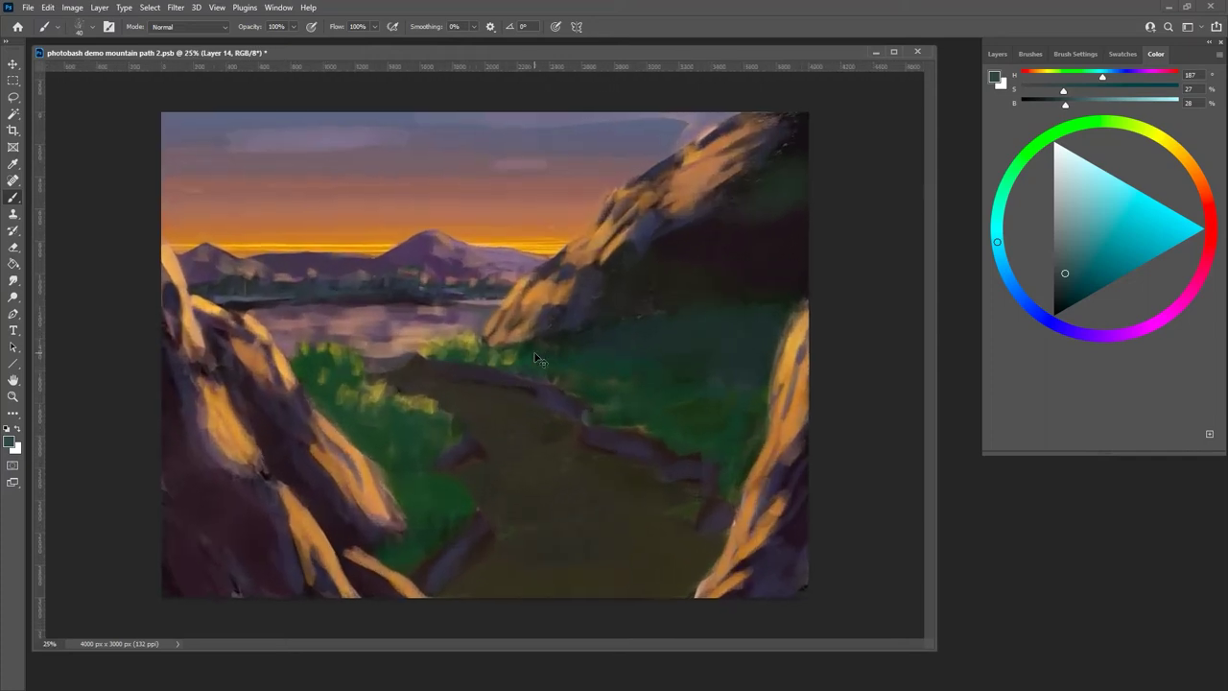
pyautogui.scroll(1, 537, 359)
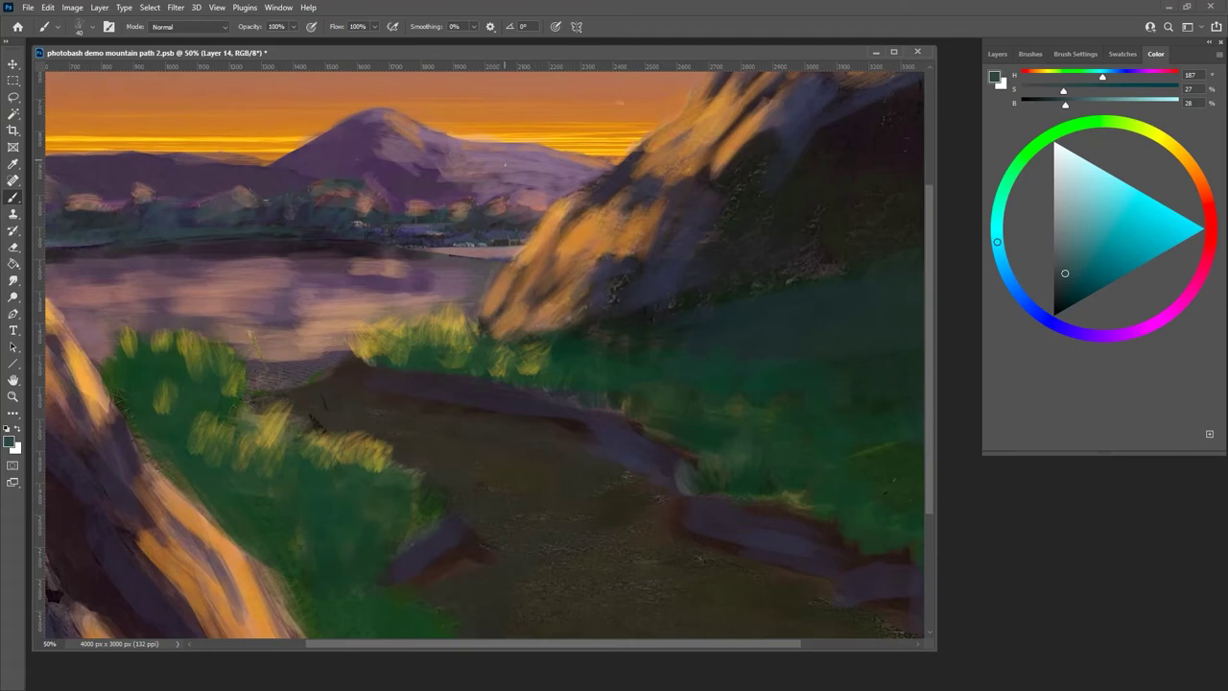
pyautogui.keyDown('alt'); pyautogui.click(508, 189); pyautogui.keyUp('alt')
pyautogui.moveTo(428, 228)
pyautogui.mouseDown()
pyautogui.moveTo(630, 233)
pyautogui.moveTo(633, 245)
pyautogui.mouseUp()
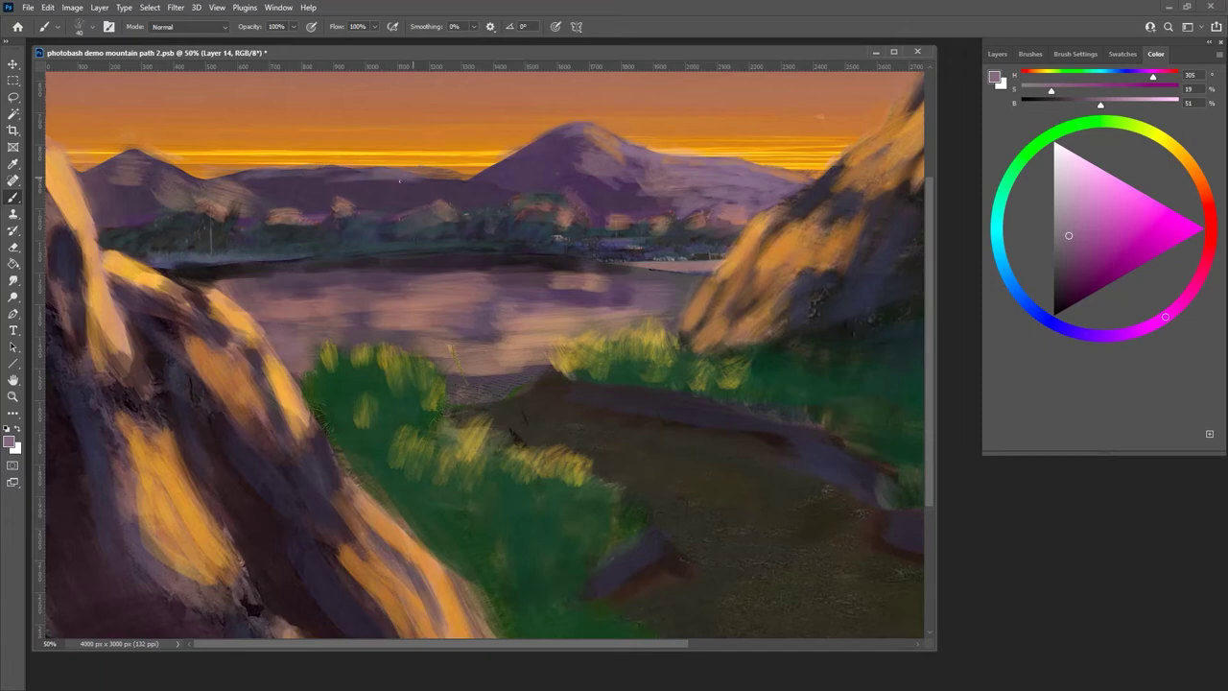
pyautogui.press('`')
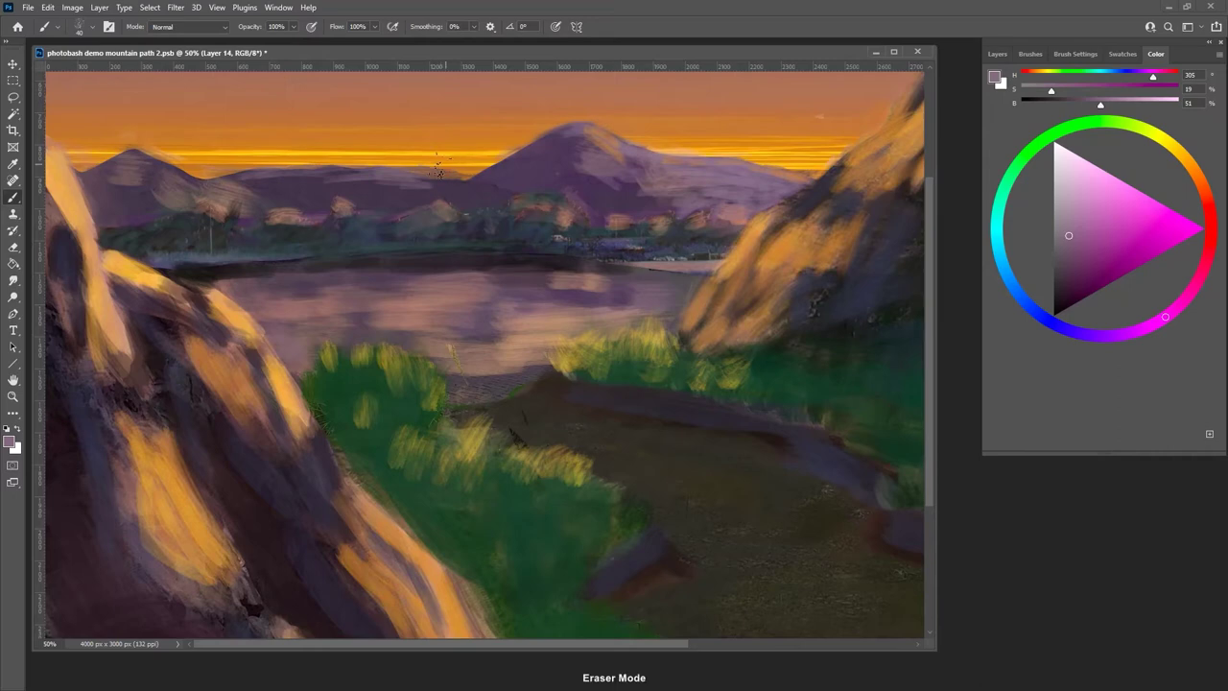
# - Show the Layers panel, select Layer 9, then make Layer 14 active again
pyautogui.click(998, 54)
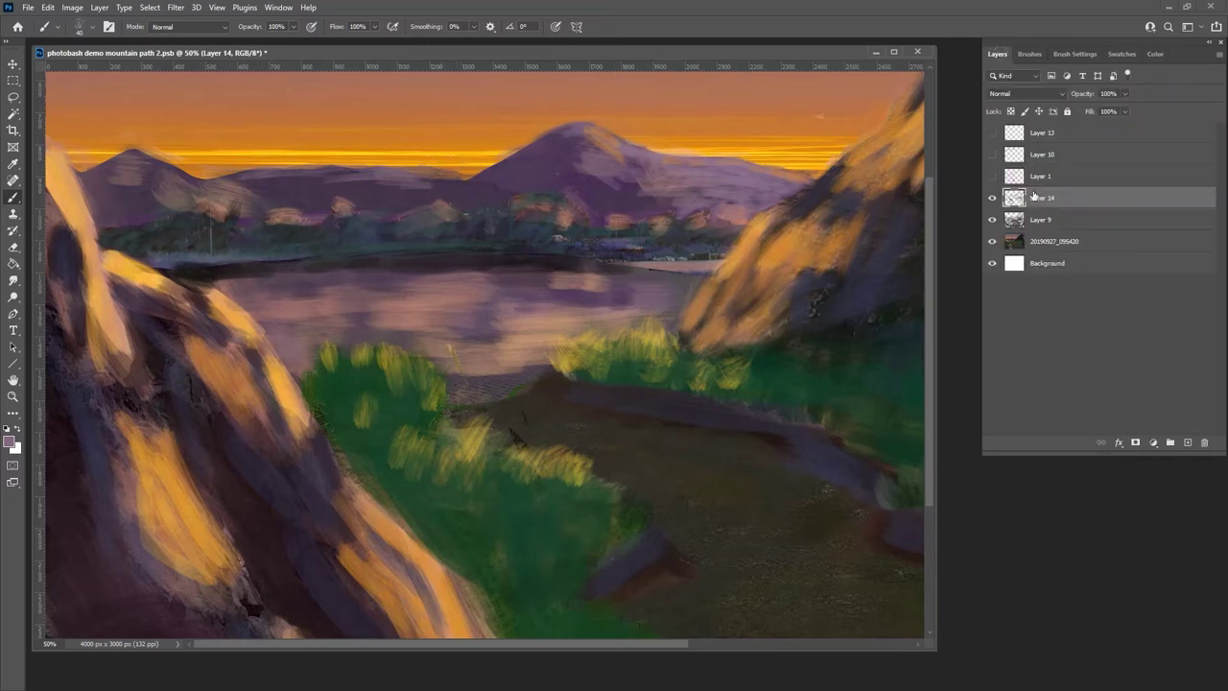
pyautogui.click(1024, 218)
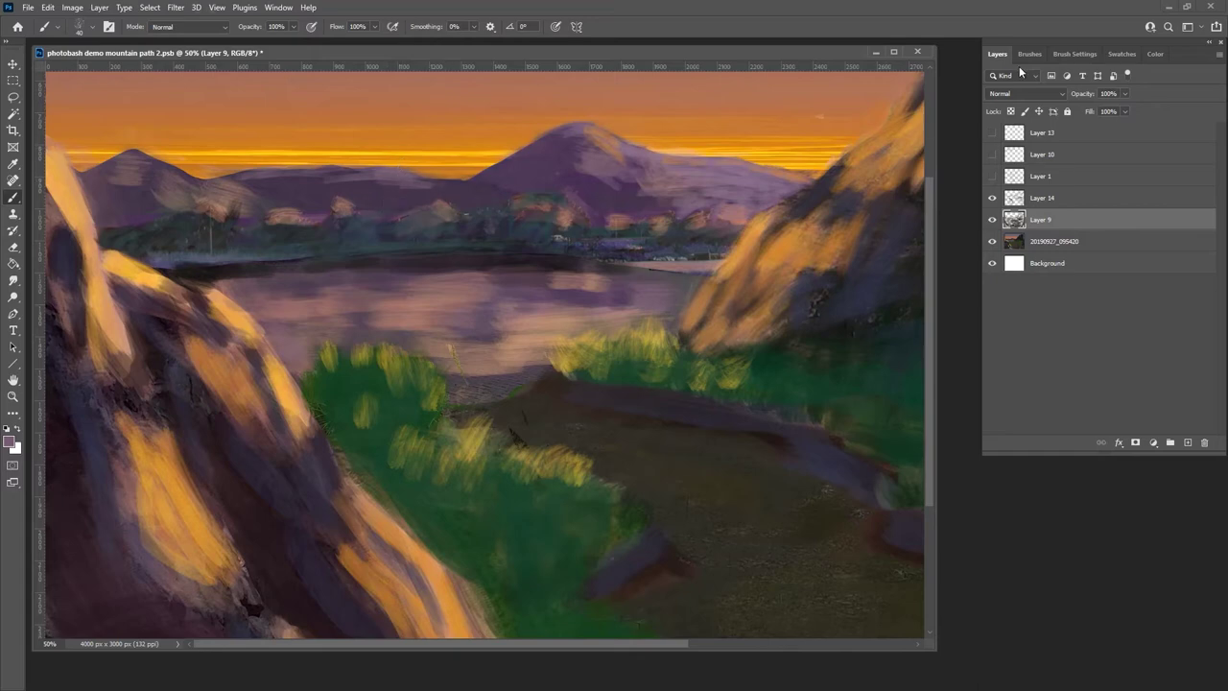
pyautogui.click(1033, 195)
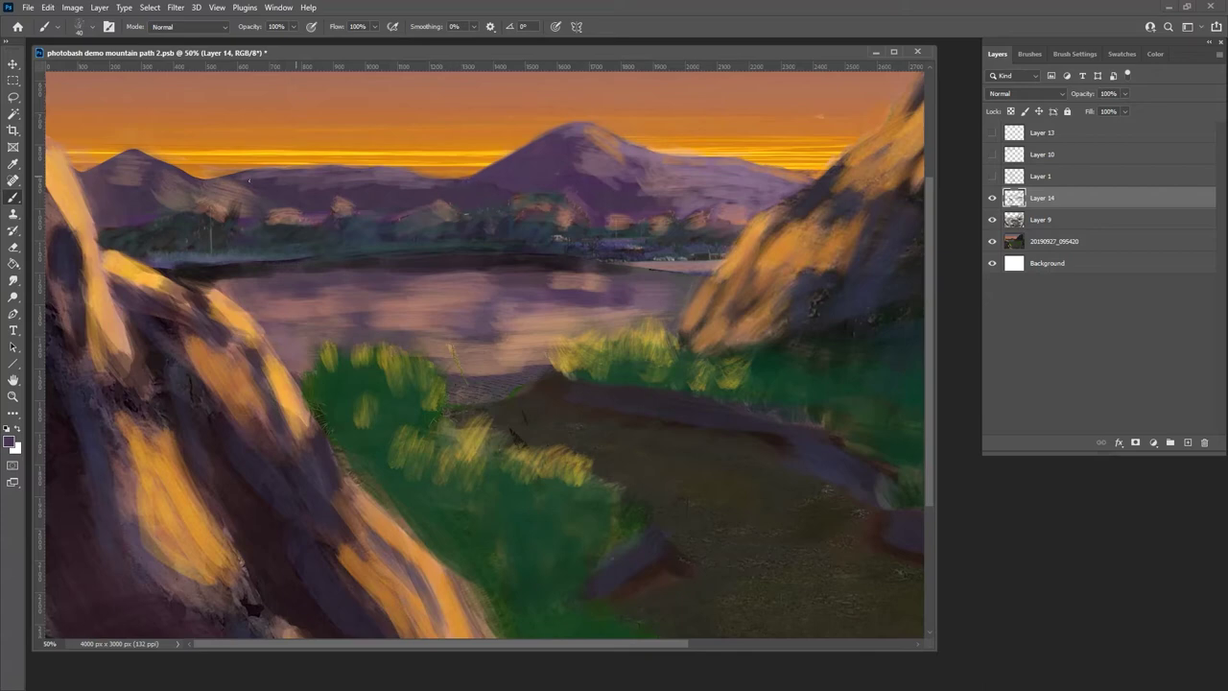
# - Dab sampled mauve onto the left mountain slope and rework its right ridge
pyautogui.keyDown('alt'); pyautogui.click(670, 170); pyautogui.keyUp('alt')
pyautogui.moveTo(166, 181); pyautogui.dragTo(197, 173)
pyautogui.scroll(4, 235, 291)
pyautogui.moveTo(406, 181)
pyautogui.mouseDown()
pyautogui.moveTo(701, 400)
pyautogui.moveTo(541, 367)
pyautogui.moveTo(543, 140)
pyautogui.mouseUp()
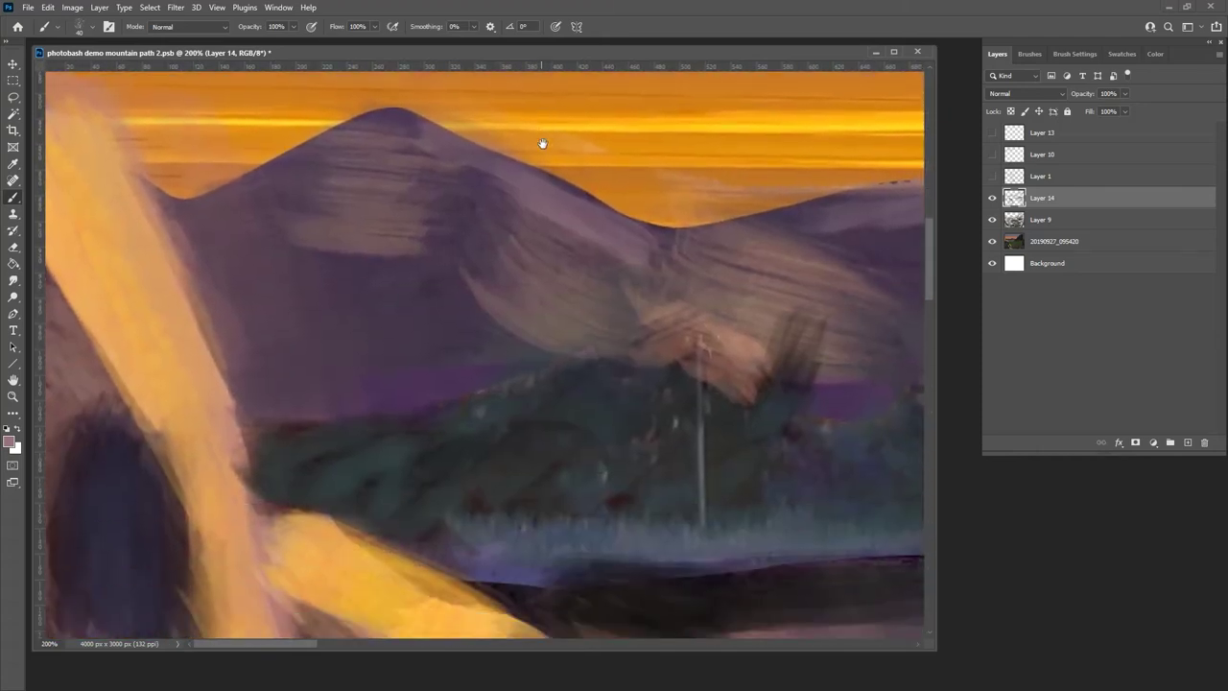
pyautogui.scroll(-2, 533, 399)
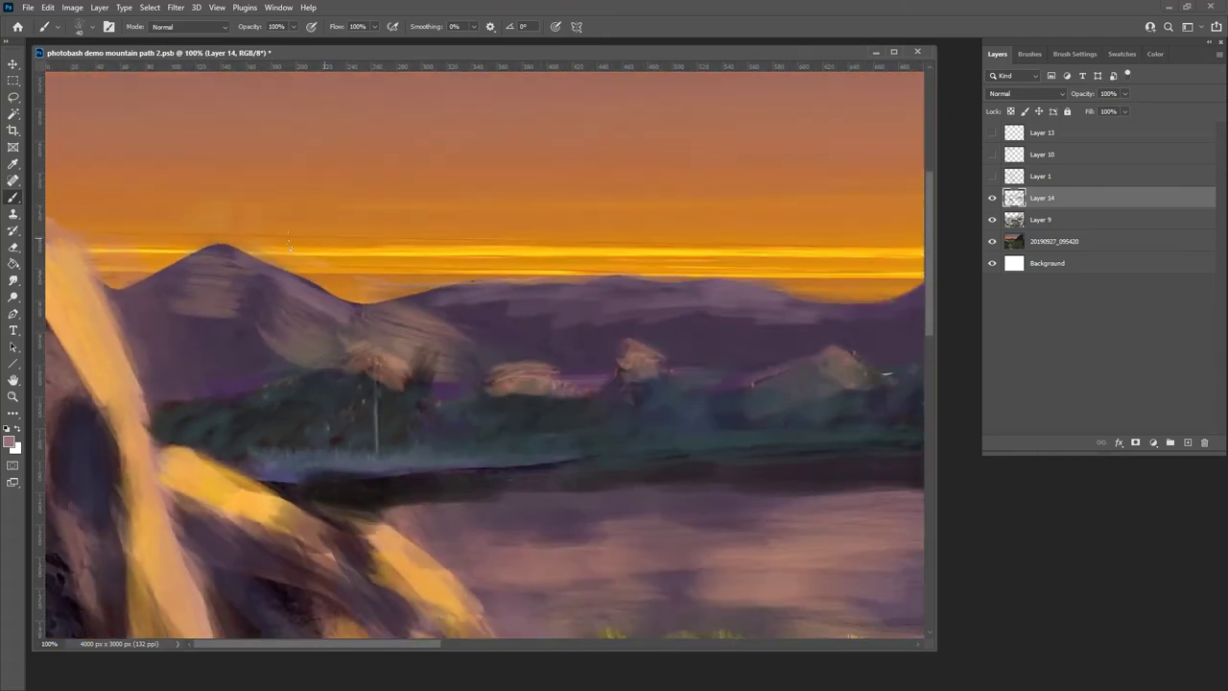
pyautogui.moveTo(226, 254); pyautogui.dragTo(334, 304)
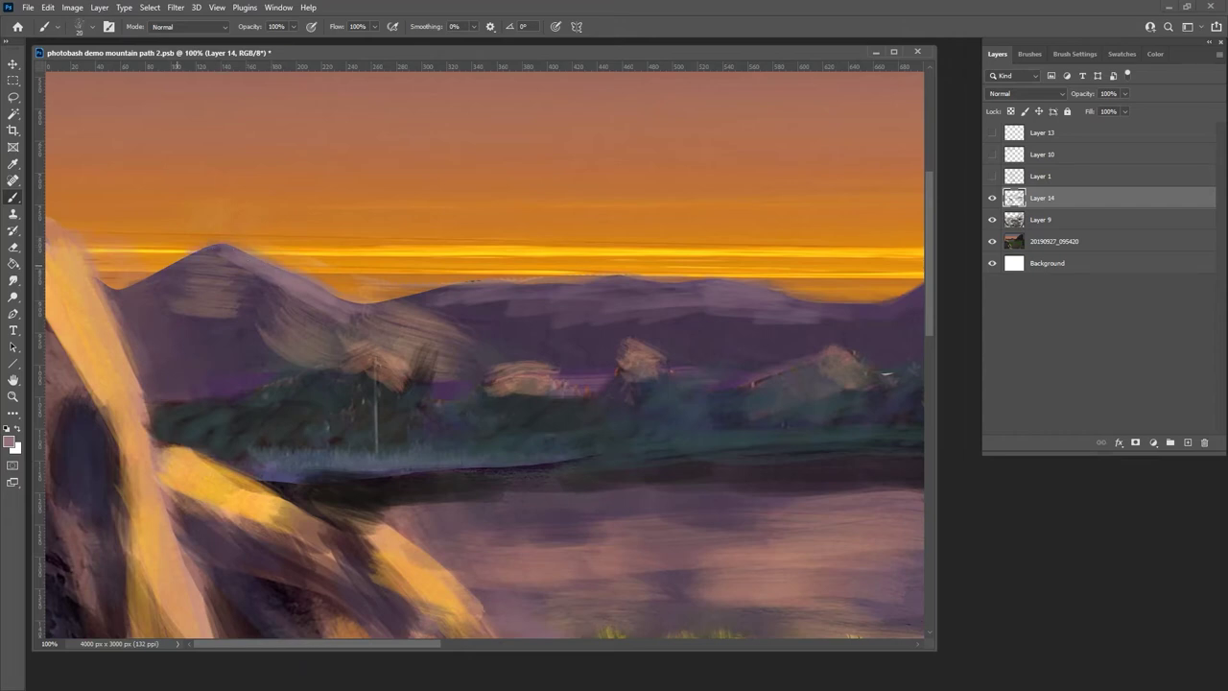
# - Add darker blue-grey and purple marks to smooth the left mountain's hatched slope
pyautogui.keyDown('alt'); pyautogui.click(475, 300); pyautogui.keyUp('alt')
pyautogui.moveTo(180, 257)
pyautogui.mouseDown()
pyautogui.moveTo(134, 282)
pyautogui.moveTo(92, 284)
pyautogui.mouseUp()
pyautogui.keyDown('alt'); pyautogui.click(257, 254); pyautogui.keyUp('alt')
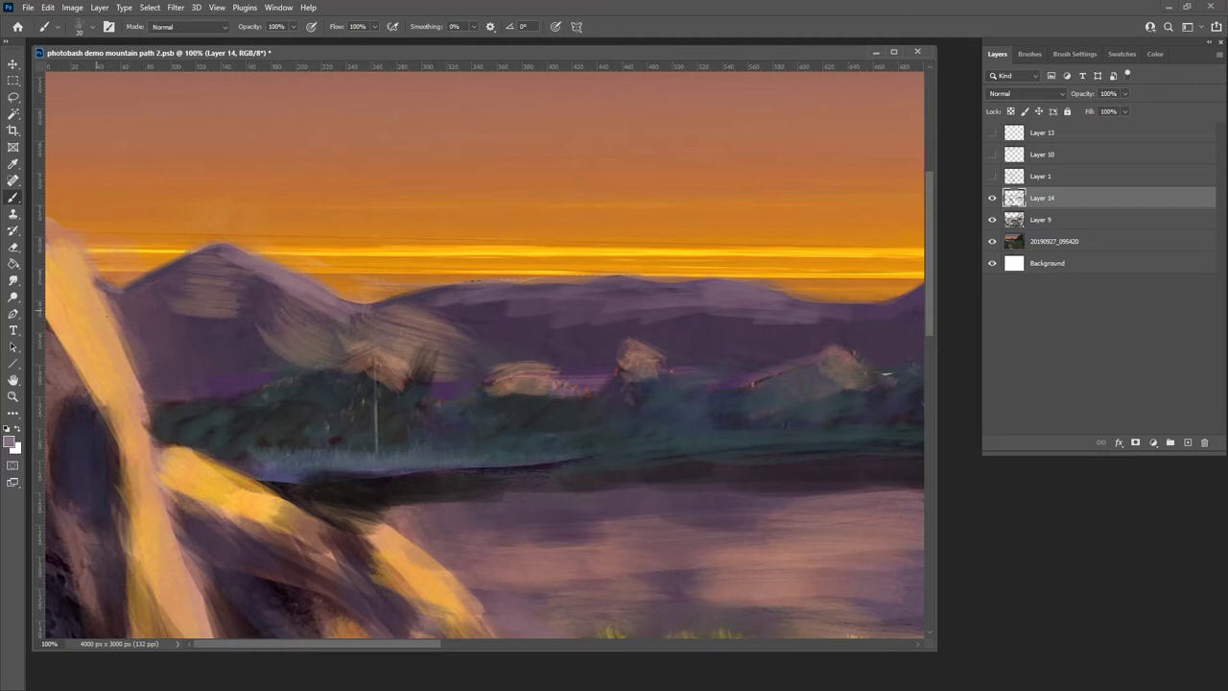
pyautogui.keyDown('alt'); pyautogui.click(184, 271); pyautogui.keyUp('alt')
pyautogui.keyDown('alt'); pyautogui.click(498, 331); pyautogui.keyUp('alt')
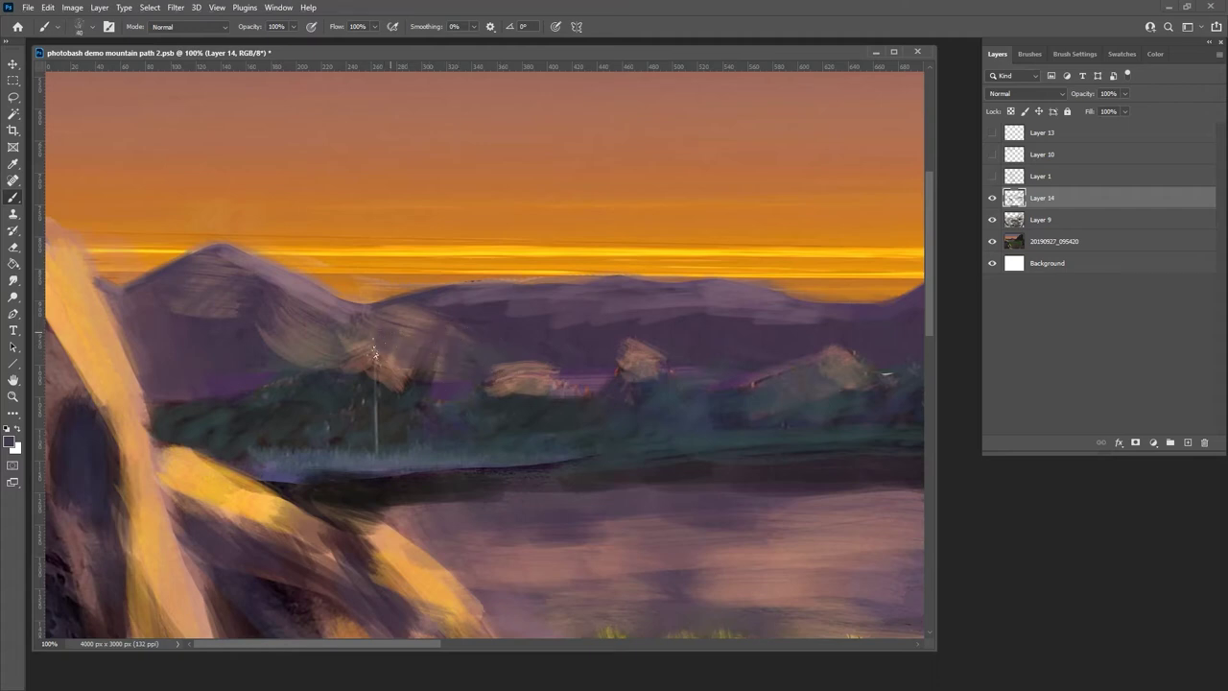
pyautogui.moveTo(307, 316)
pyautogui.mouseDown()
pyautogui.moveTo(415, 322)
pyautogui.moveTo(423, 382)
pyautogui.mouseUp()
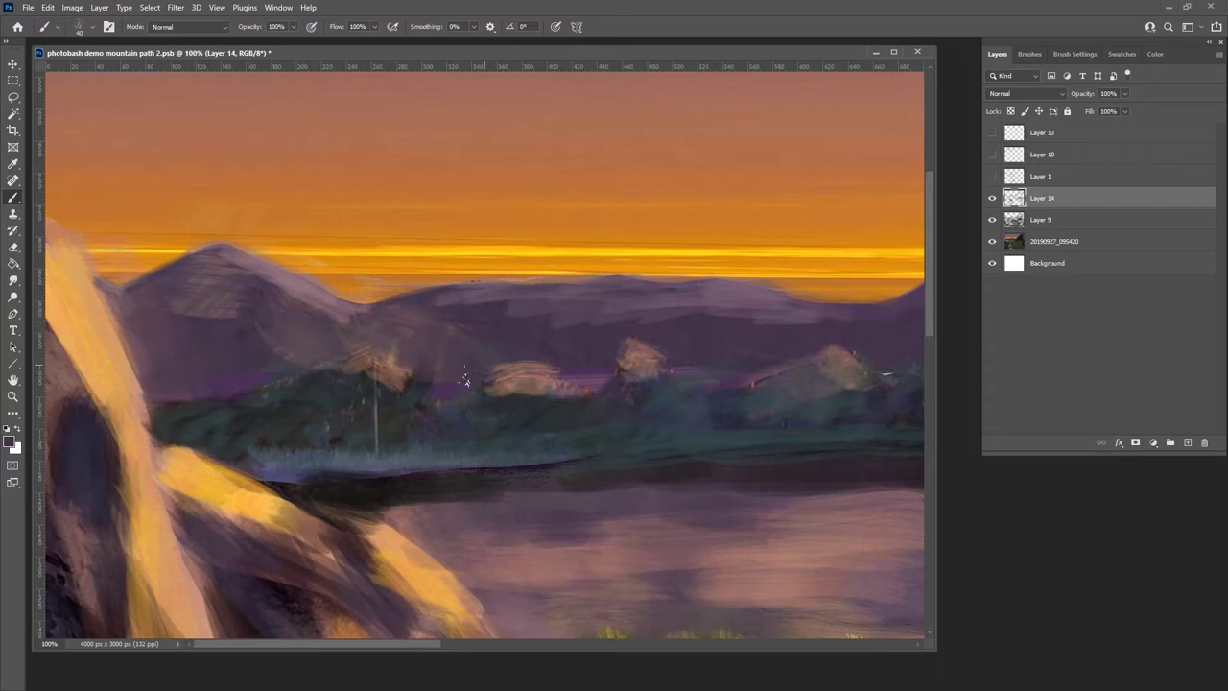
pyautogui.moveTo(483, 641); pyautogui.dragTo(599, 647)
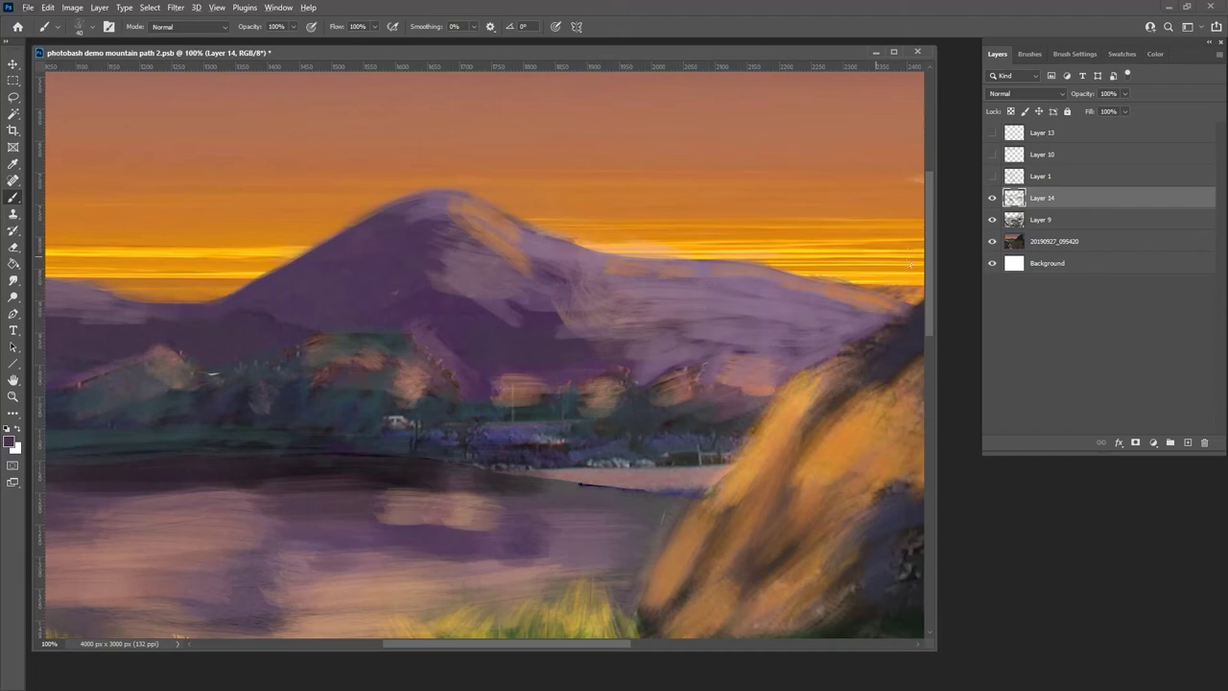
# - Paint lighter purple highlights along the middle mountain ridge and its right slope
pyautogui.scroll(5, 926, 281)
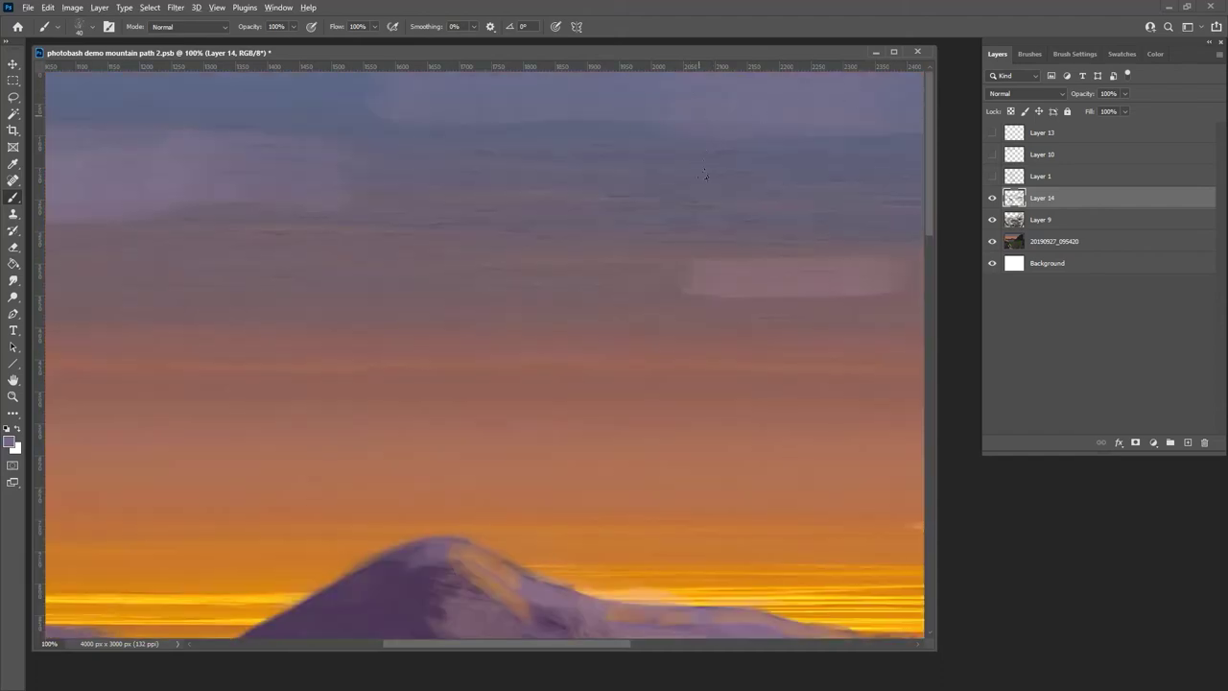
pyautogui.moveTo(931, 221); pyautogui.dragTo(946, 307)
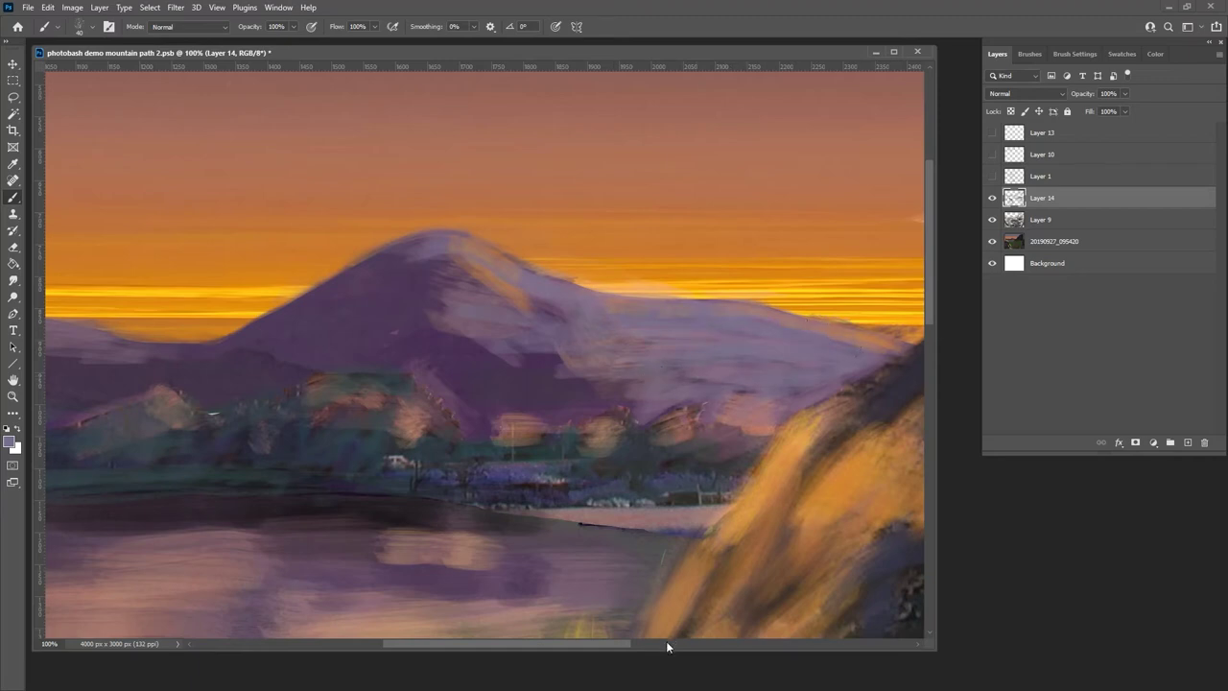
pyautogui.hscroll(-10, 666, 641)
pyautogui.moveTo(537, 347); pyautogui.dragTo(352, 356)
pyautogui.moveTo(446, 324)
pyautogui.mouseDown()
pyautogui.moveTo(368, 324)
pyautogui.moveTo(374, 335)
pyautogui.moveTo(257, 328)
pyautogui.moveTo(233, 329)
pyautogui.moveTo(326, 331)
pyautogui.moveTo(187, 342)
pyautogui.moveTo(234, 325)
pyautogui.moveTo(259, 343)
pyautogui.moveTo(389, 347)
pyautogui.moveTo(324, 371)
pyautogui.moveTo(573, 364)
pyautogui.mouseUp()
pyautogui.moveTo(473, 644); pyautogui.dragTo(403, 643)
pyautogui.moveTo(250, 333); pyautogui.dragTo(339, 355)
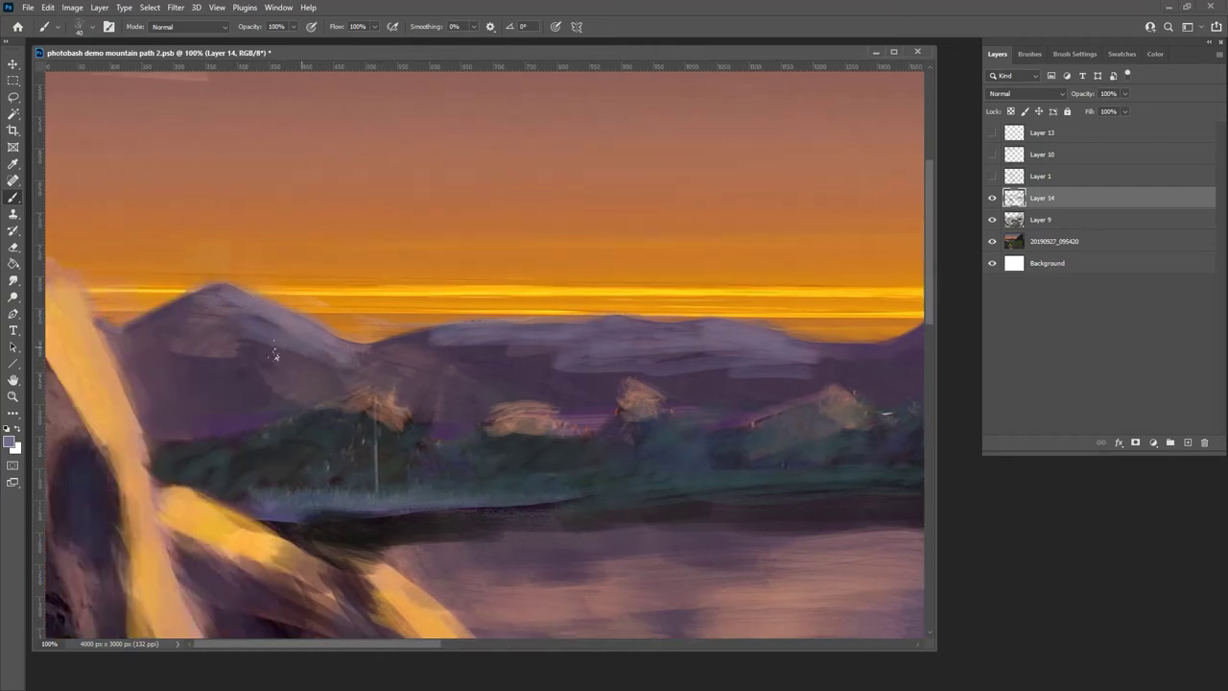
pyautogui.moveTo(420, 643); pyautogui.dragTo(532, 643)
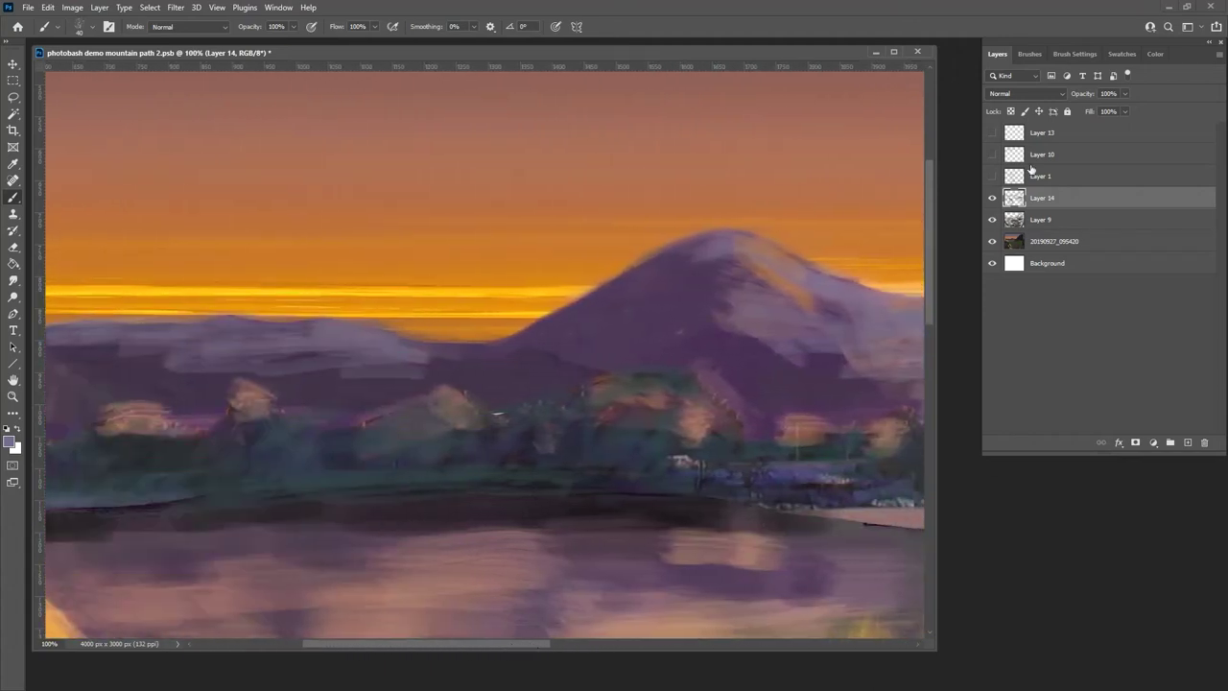
# - Pick a dark muted blue (H 242, S 41, B 34) on the colour wheel and zoom out
pyautogui.click(1156, 54)
pyautogui.click(1072, 276)
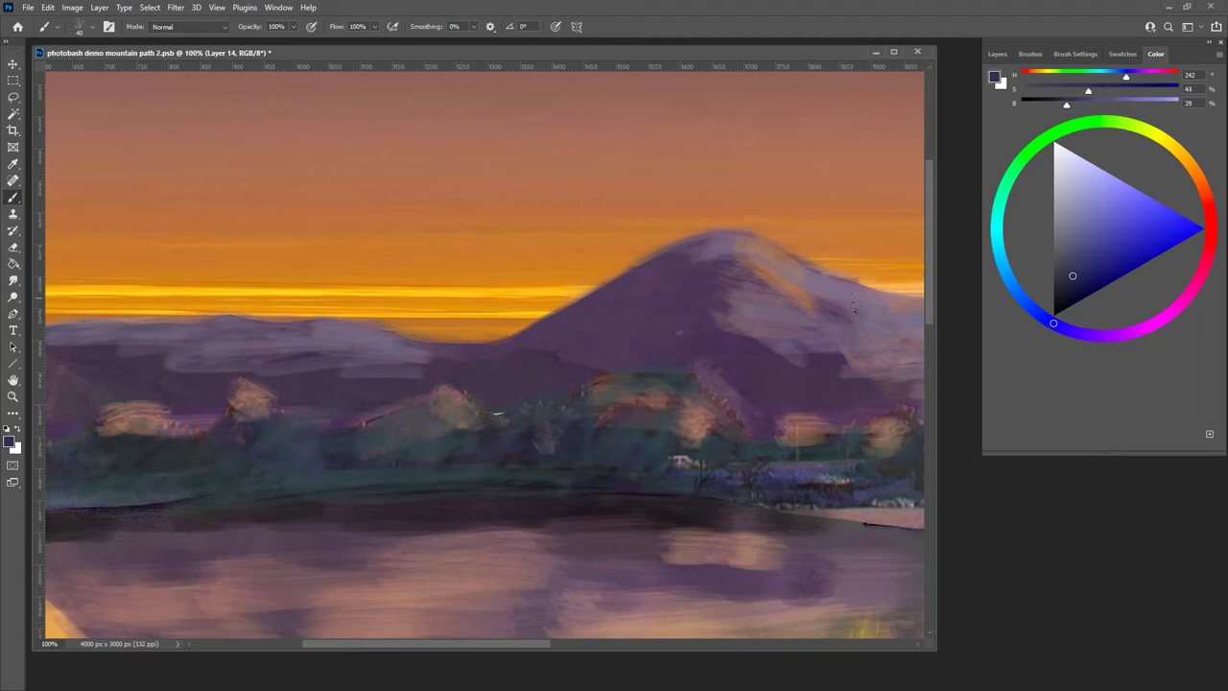
pyautogui.click(1072, 257)
pyautogui.click(1075, 269)
pyautogui.hscroll(-5, 564, 626)
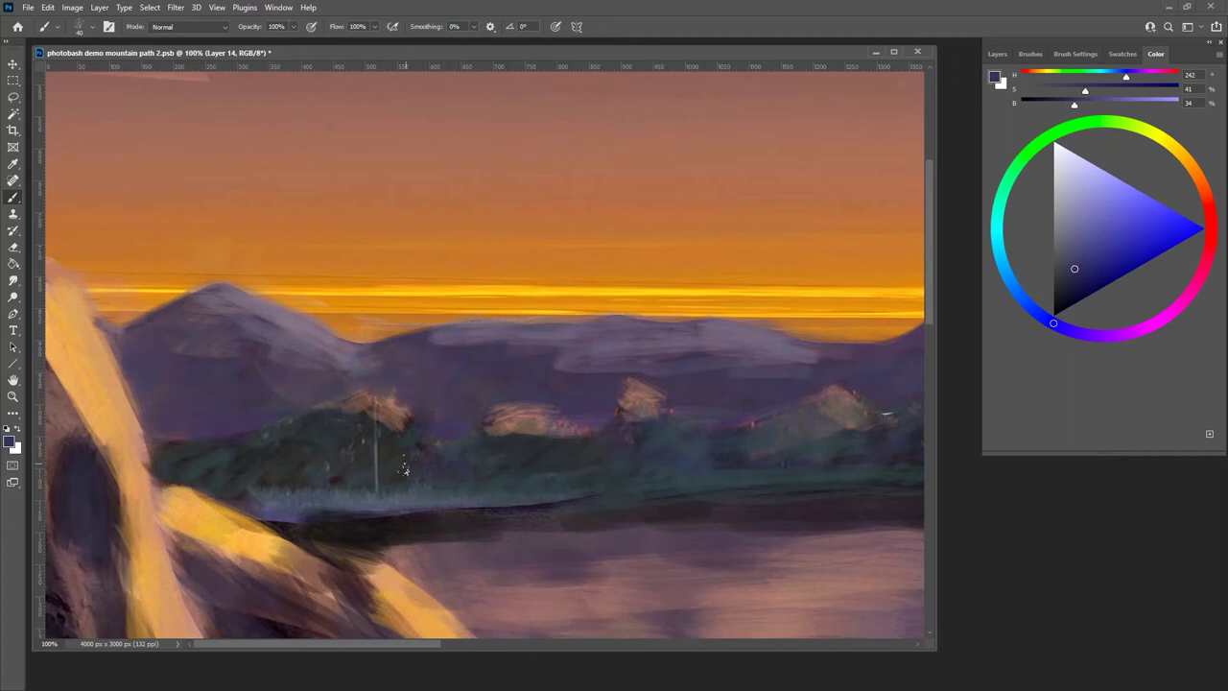
pyautogui.hotkey('ctrl', '-')
pyautogui.hotkey('ctrl', '-')
pyautogui.hotkey('ctrl', '-')
pyautogui.hotkey('ctrl', '-')
pyautogui.hotkey('ctrl', '-')
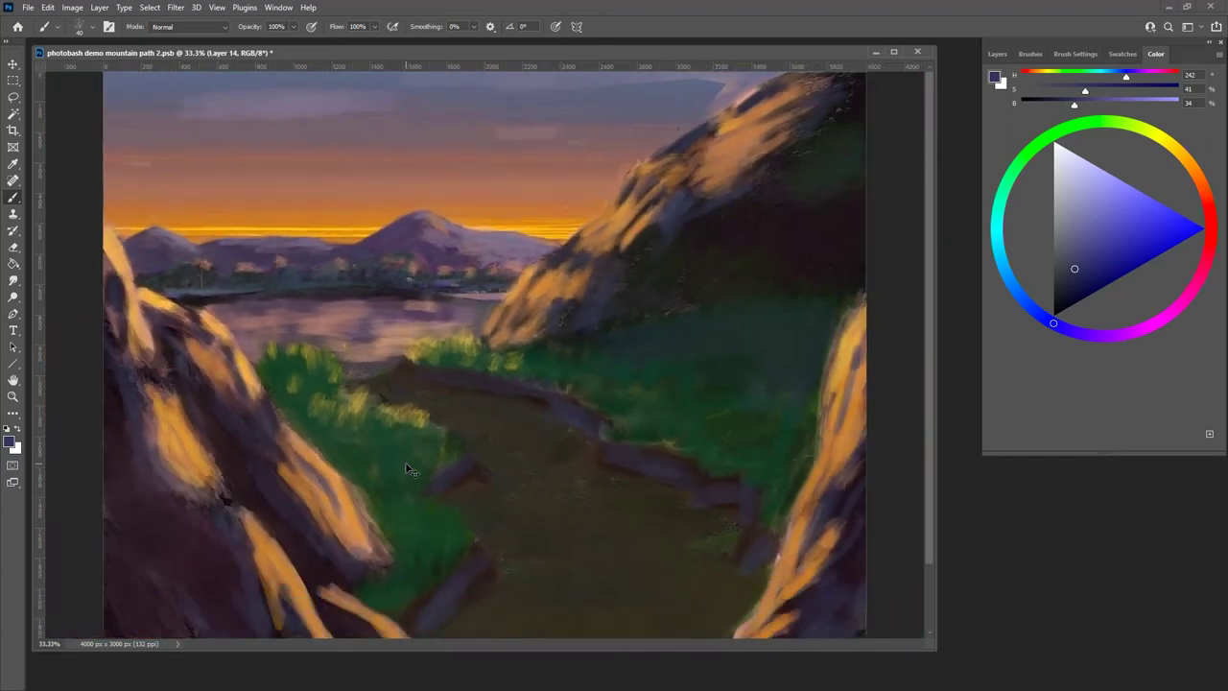
pyautogui.hotkey('ctrl', '-')
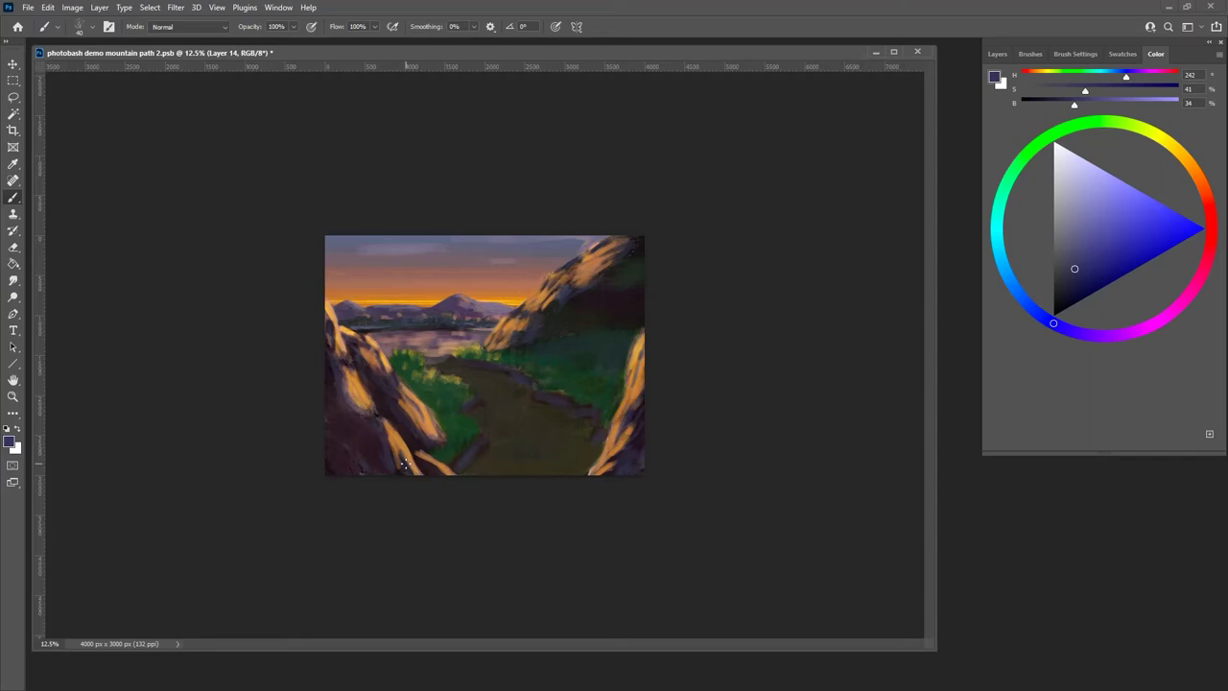
# - Sample the horizon's orange and dab it onto the central and right distant trees
pyautogui.scroll(3, 405, 465)
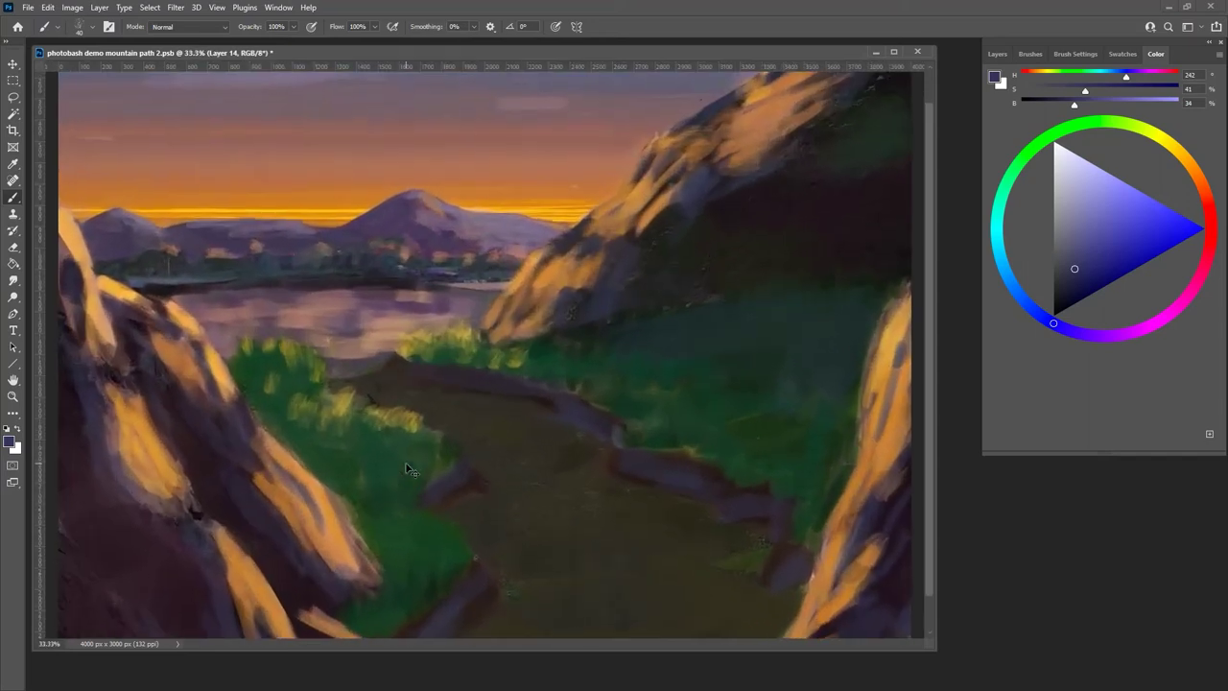
pyautogui.scroll(2, 406, 468)
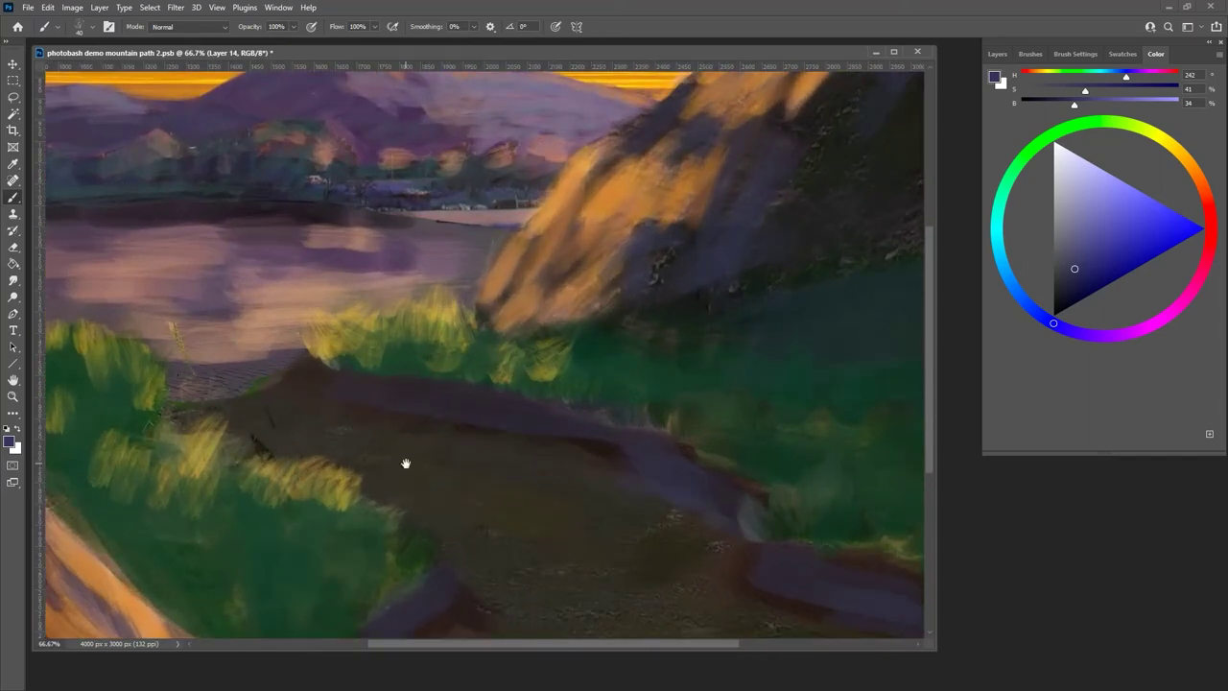
pyautogui.moveTo(493, 369); pyautogui.dragTo(560, 490)
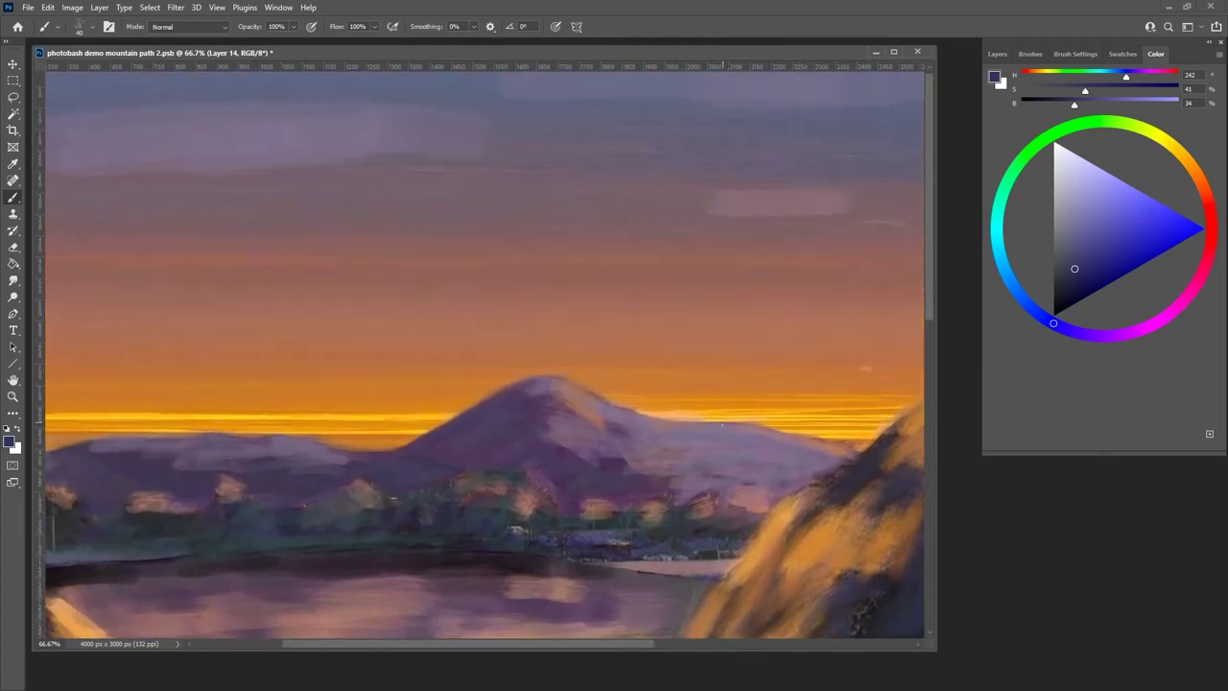
pyautogui.keyDown('alt'); pyautogui.click(724, 408); pyautogui.keyUp('alt')
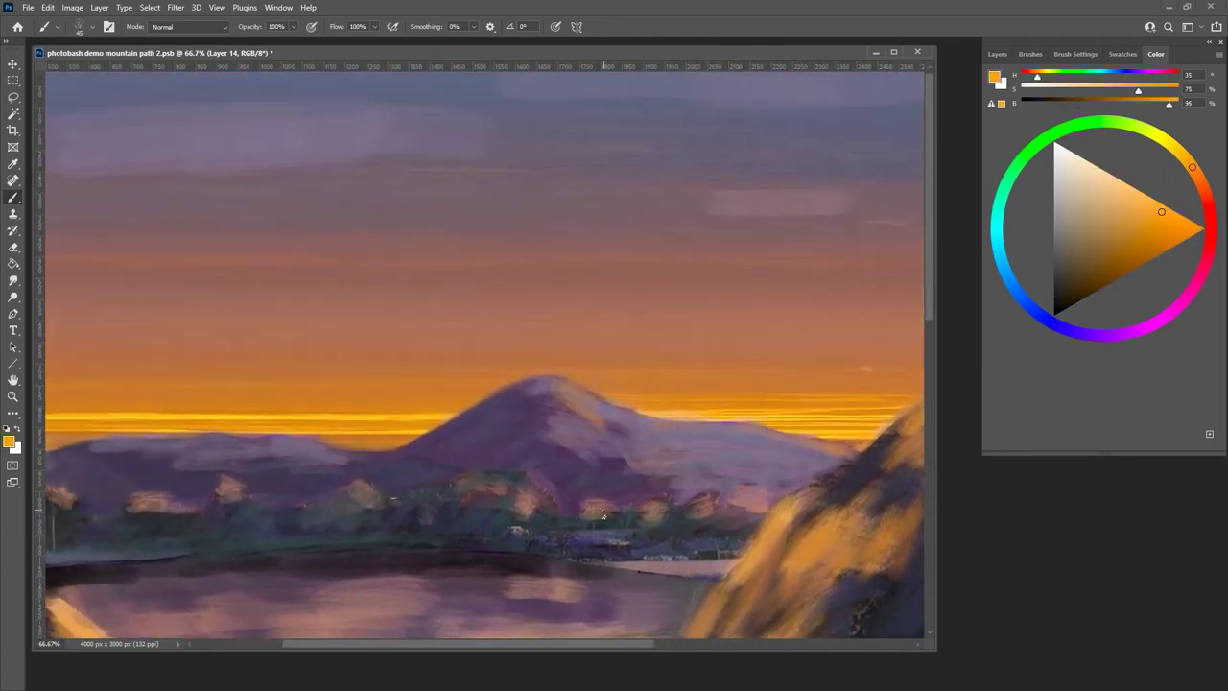
pyautogui.moveTo(522, 486)
pyautogui.mouseDown()
pyautogui.moveTo(595, 504)
pyautogui.moveTo(480, 483)
pyautogui.mouseUp()
pyautogui.moveTo(651, 505); pyautogui.dragTo(735, 513)
# - Add more orange dabs across the distant trees toward the left edge
pyautogui.moveTo(355, 486)
pyautogui.mouseDown()
pyautogui.moveTo(374, 488)
pyautogui.moveTo(372, 499)
pyautogui.moveTo(350, 491)
pyautogui.mouseUp()
pyautogui.moveTo(227, 486); pyautogui.dragTo(234, 499)
pyautogui.moveTo(140, 495); pyautogui.dragTo(167, 509)
pyautogui.moveTo(363, 645); pyautogui.dragTo(267, 644)
pyautogui.moveTo(284, 499)
pyautogui.mouseDown()
pyautogui.moveTo(219, 503)
pyautogui.moveTo(290, 504)
pyautogui.mouseUp()
pyautogui.moveTo(205, 507); pyautogui.dragTo(178, 514)
pyautogui.moveTo(309, 518); pyautogui.dragTo(315, 530)
pyautogui.scroll(-3, 481, 585)
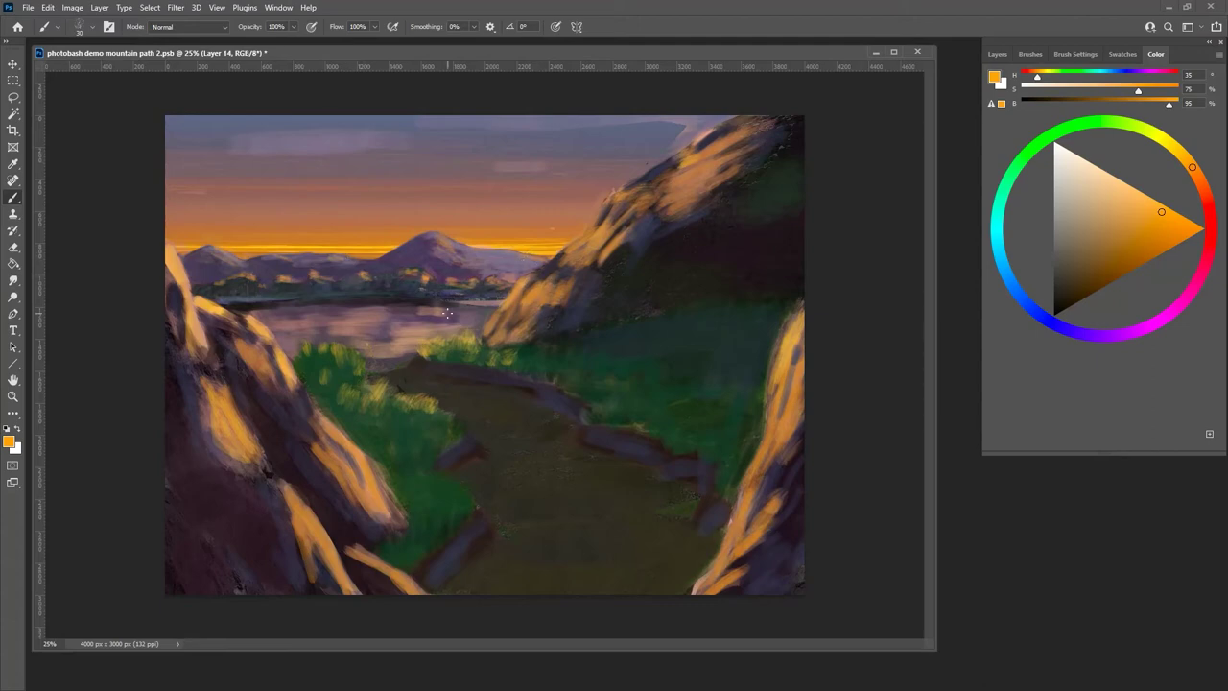
# - Sample a darker lake blue and darken the lake shoreline with a short stroke
pyautogui.keyDown('alt'); pyautogui.click(423, 275); pyautogui.keyUp('alt')
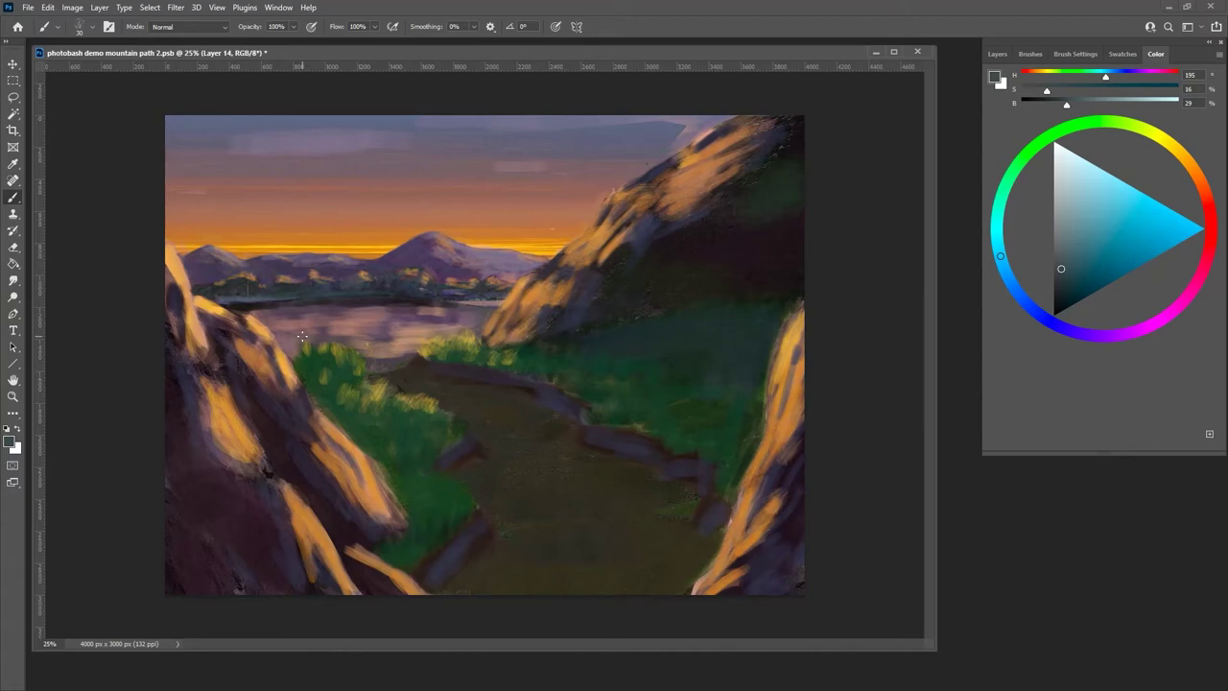
pyautogui.keyDown('alt'); pyautogui.click(368, 239); pyautogui.keyUp('alt')
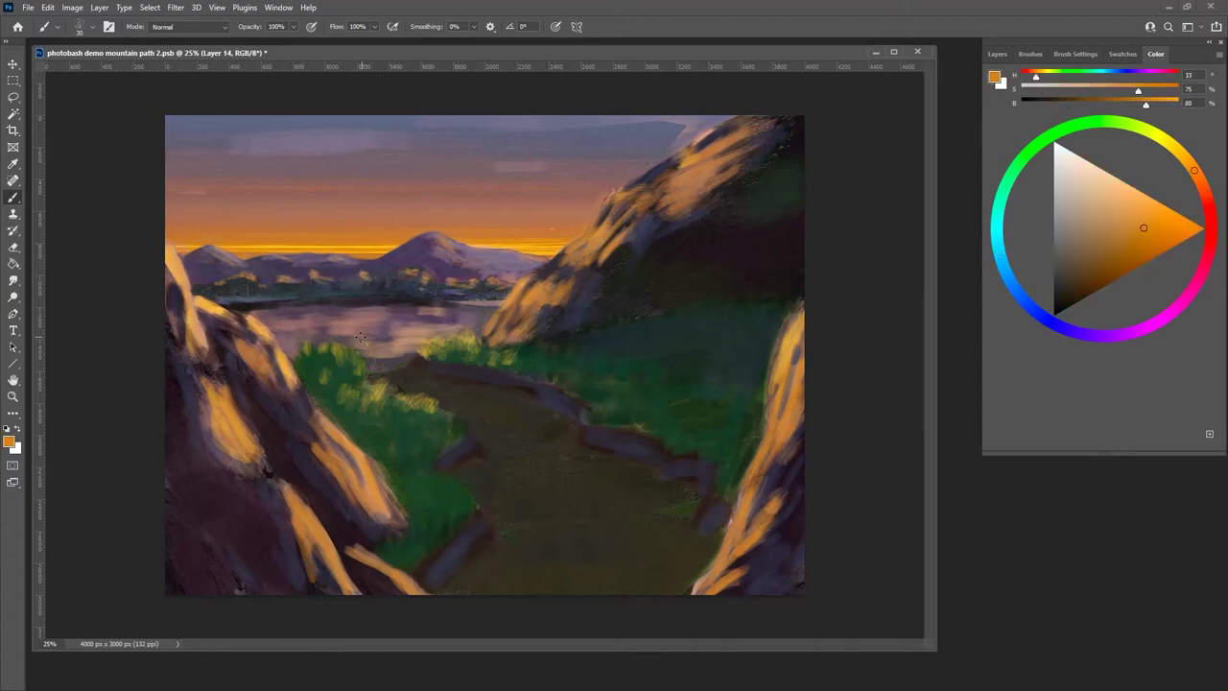
pyautogui.keyDown('alt'); pyautogui.click(374, 247); pyautogui.keyUp('alt')
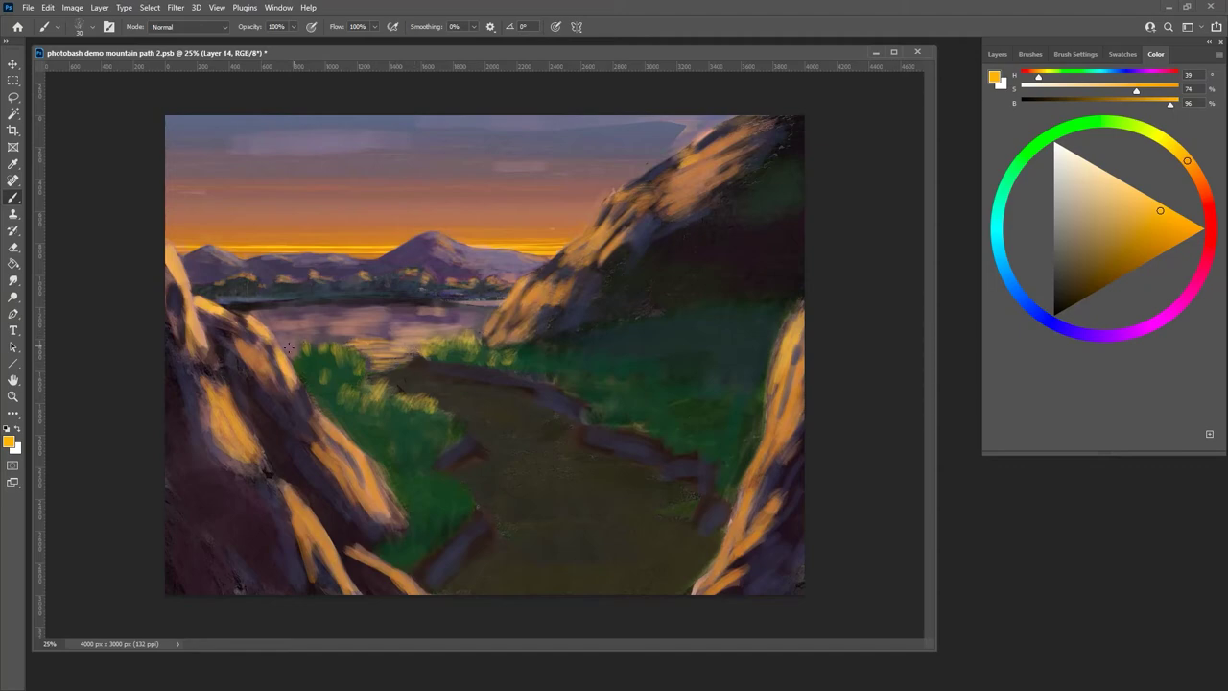
pyautogui.keyDown('alt'); pyautogui.click(361, 200); pyautogui.keyUp('alt')
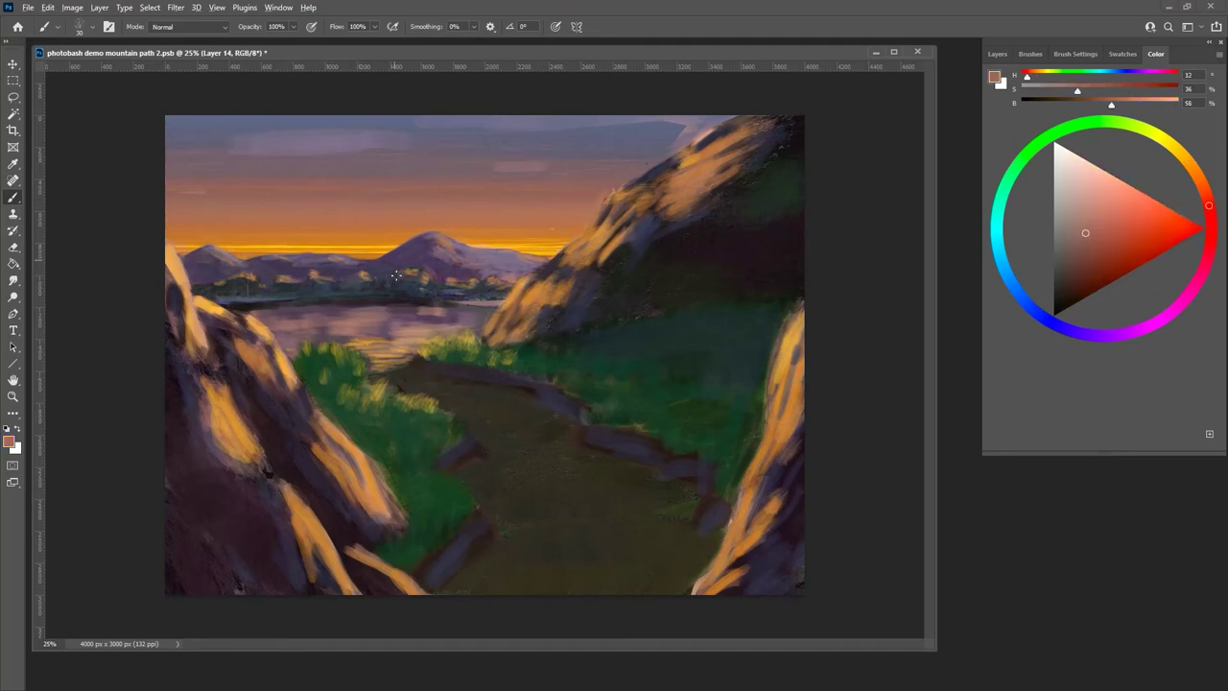
pyautogui.keyDown('alt'); pyautogui.click(374, 328); pyautogui.keyUp('alt')
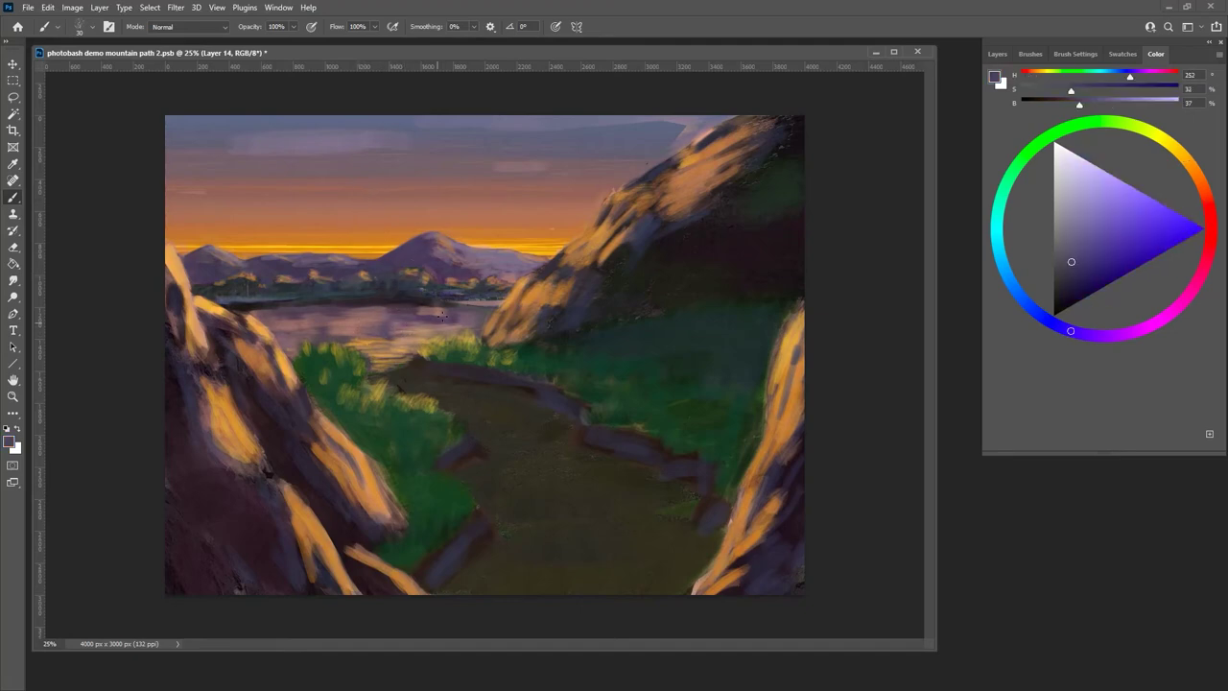
pyautogui.keyDown('alt'); pyautogui.click(464, 128); pyautogui.keyUp('alt')
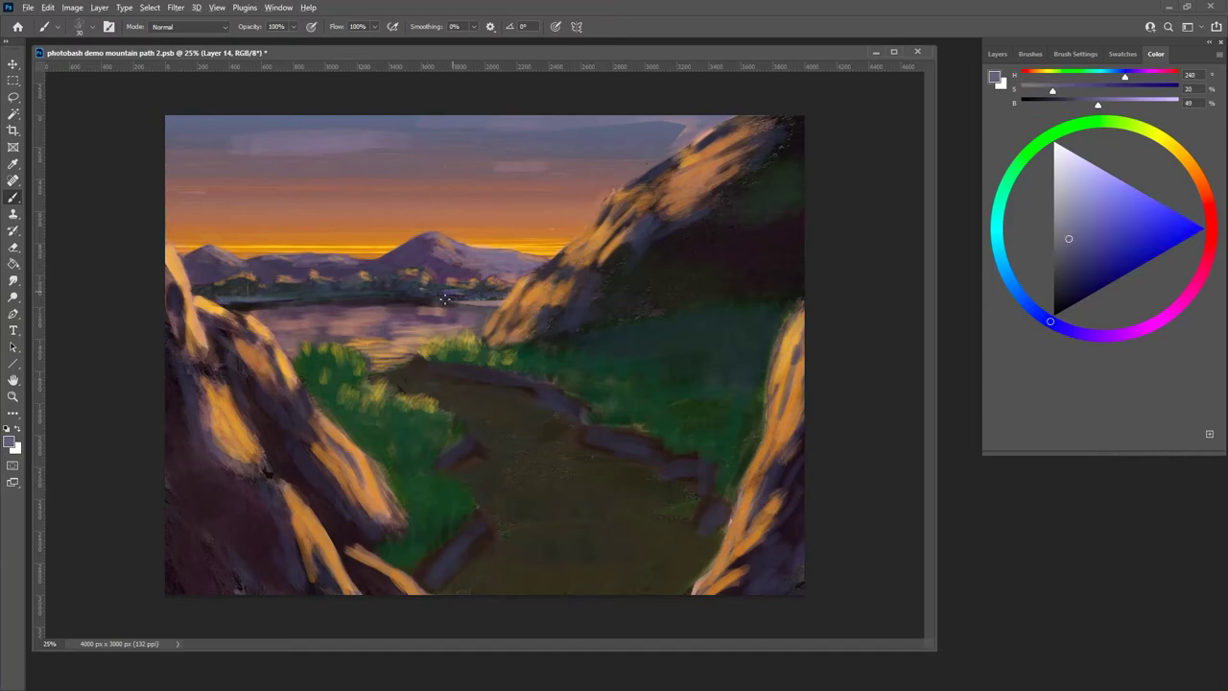
pyautogui.keyDown('alt'); pyautogui.click(388, 309); pyautogui.keyUp('alt')
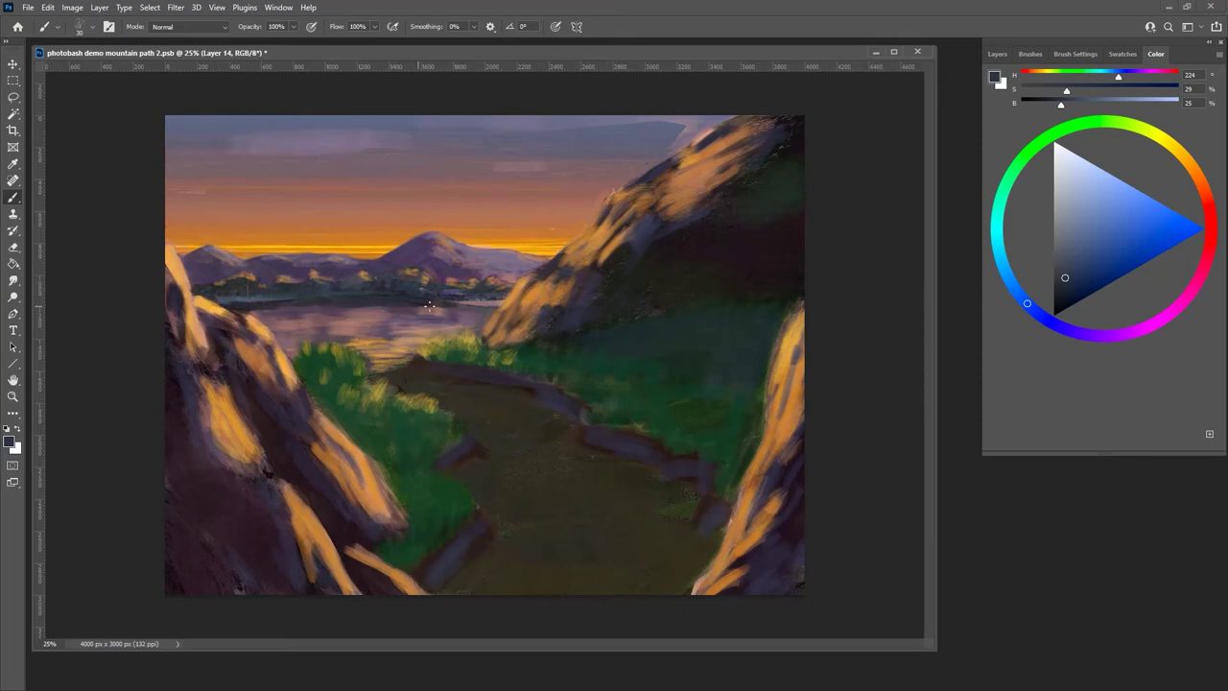
pyautogui.moveTo(489, 304); pyautogui.dragTo(457, 302)
# - Paint warm orange sunset reflections across the lake surface
pyautogui.keyDown('alt'); pyautogui.click(472, 308); pyautogui.keyUp('alt')
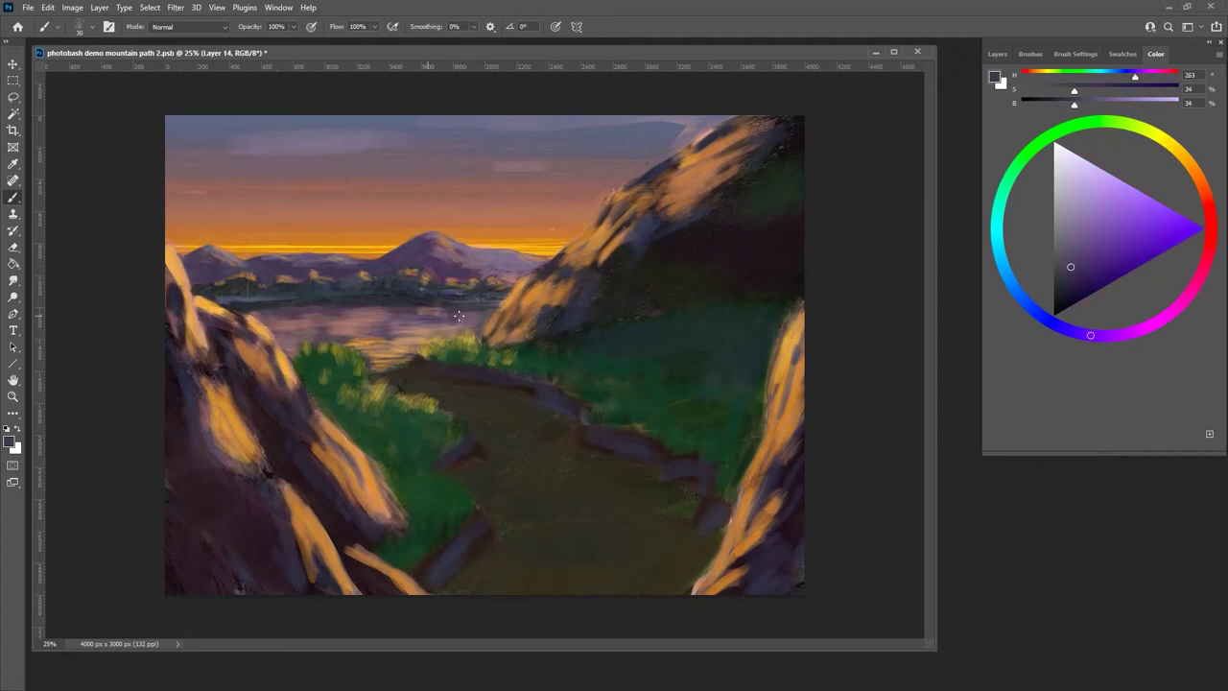
pyautogui.keyDown('alt'); pyautogui.click(497, 298); pyautogui.keyUp('alt')
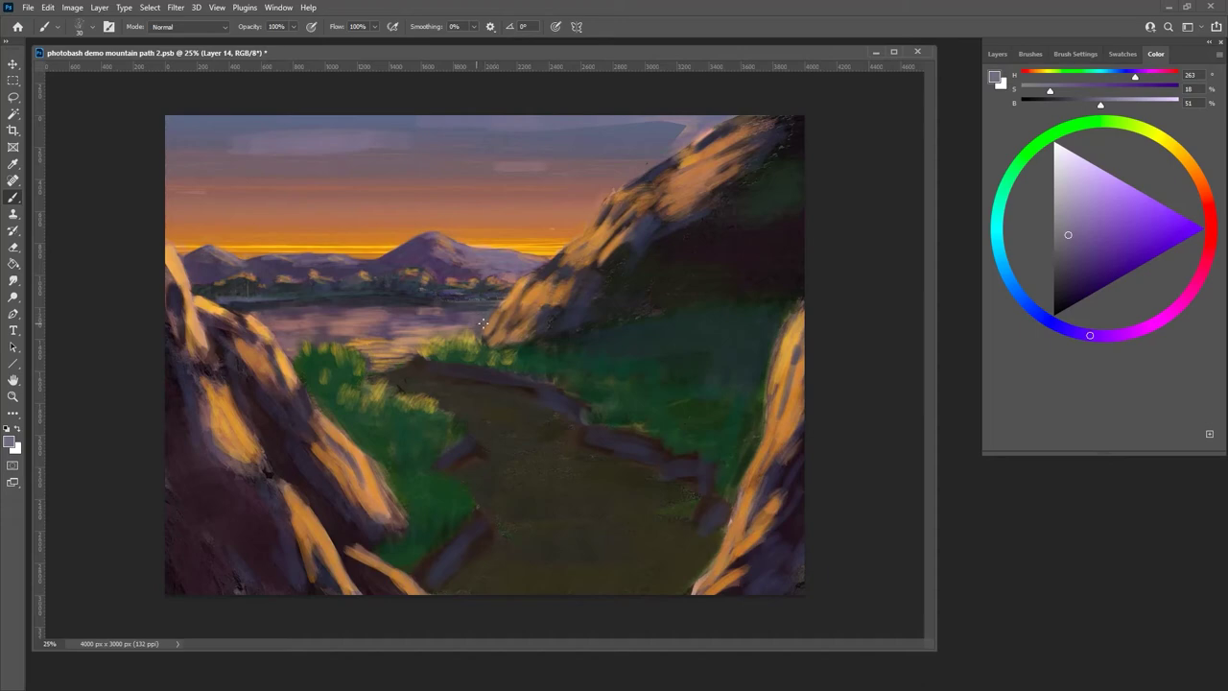
pyautogui.keyDown('alt'); pyautogui.click(423, 335); pyautogui.keyUp('alt')
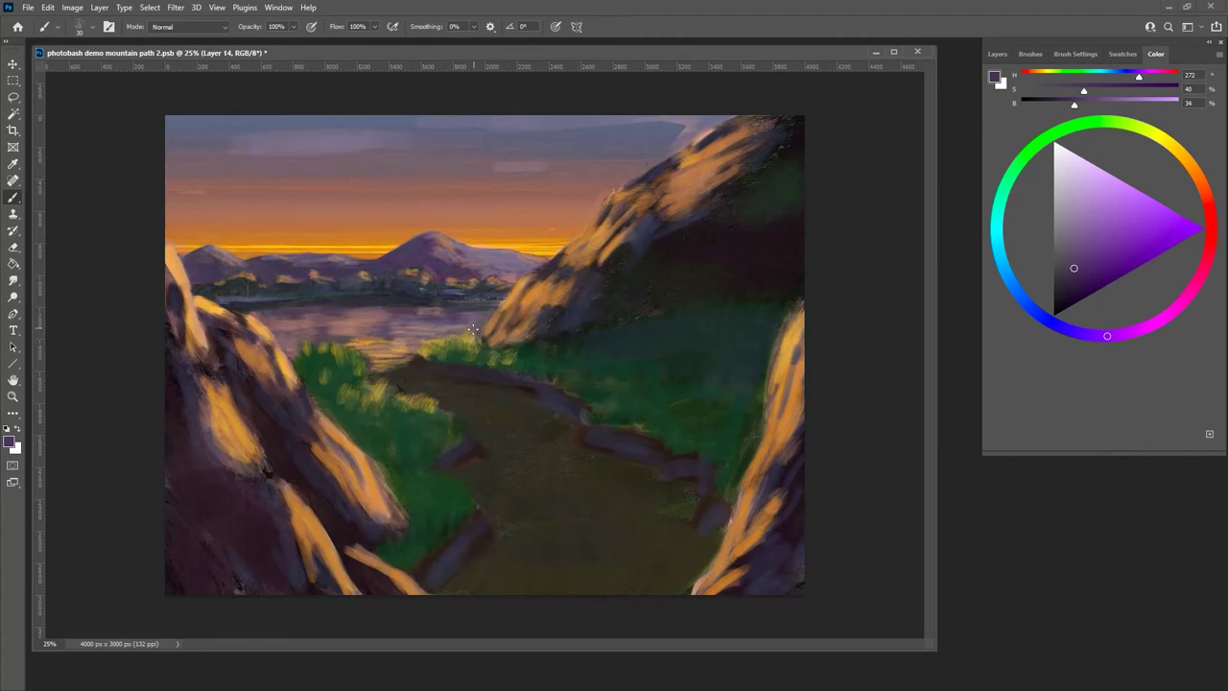
pyautogui.keyDown('alt'); pyautogui.click(317, 331); pyautogui.keyUp('alt')
pyautogui.keyDown('alt'); pyautogui.click(362, 316); pyautogui.keyUp('alt')
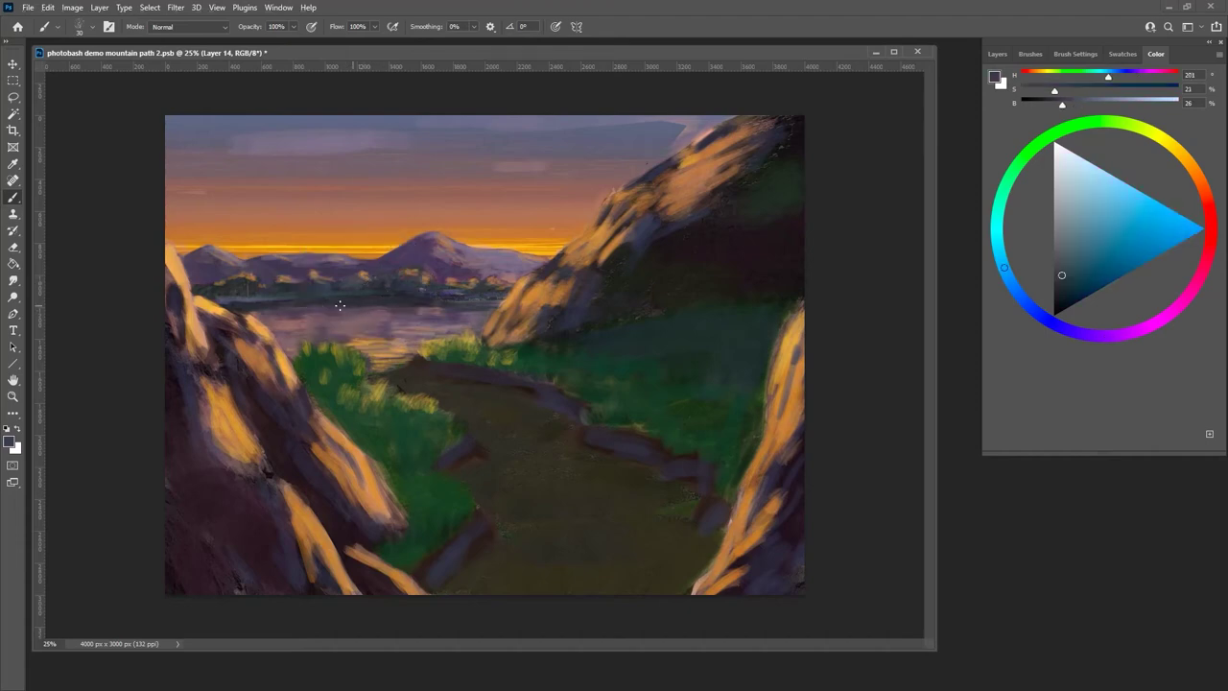
pyautogui.keyDown('alt'); pyautogui.click(360, 309); pyautogui.keyUp('alt')
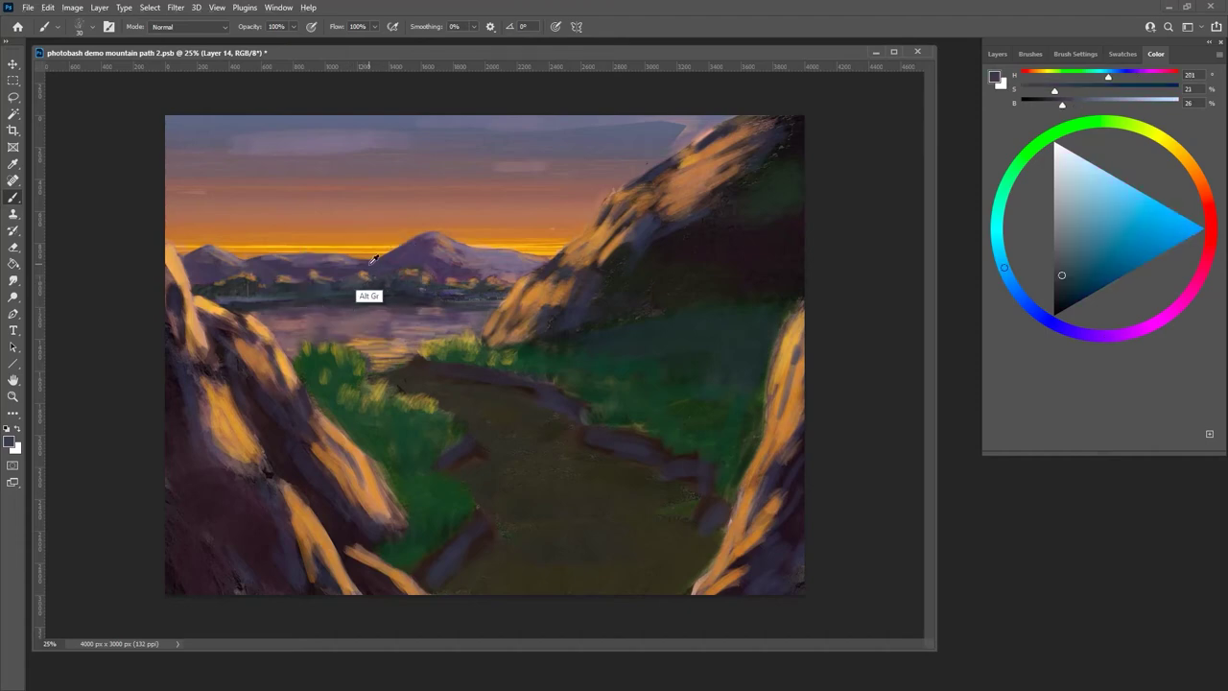
pyautogui.keyDown('alt'); pyautogui.click(361, 316); pyautogui.keyUp('alt')
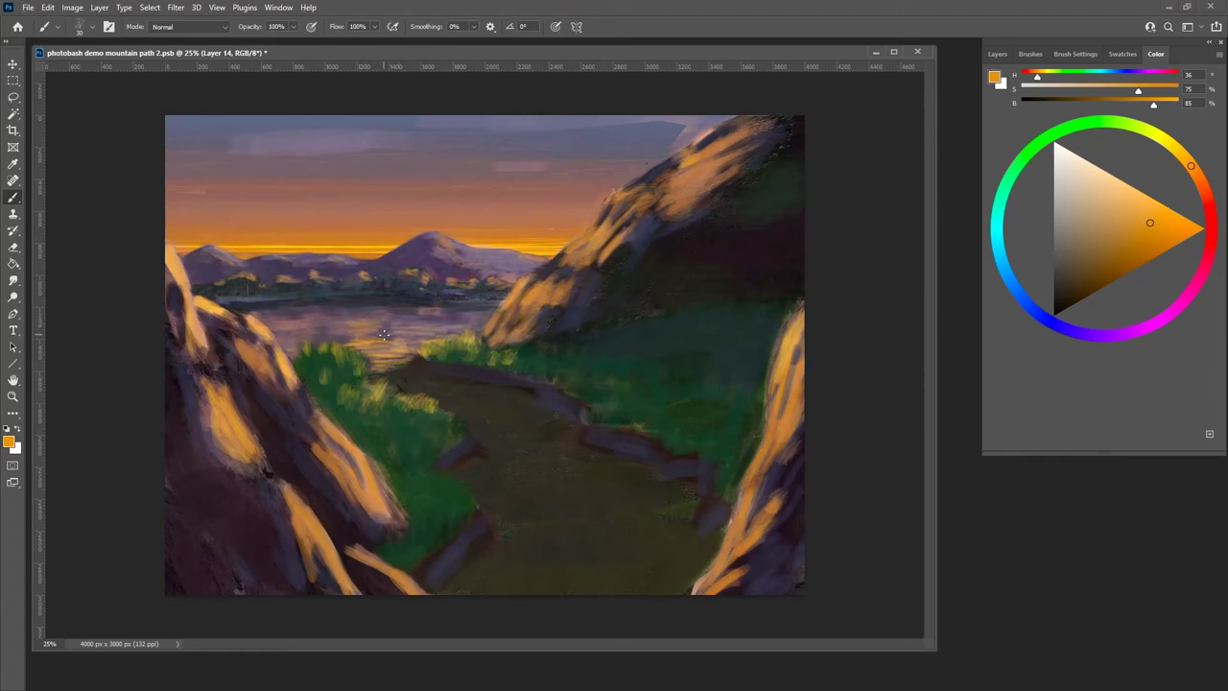
pyautogui.moveTo(318, 333); pyautogui.dragTo(398, 339)
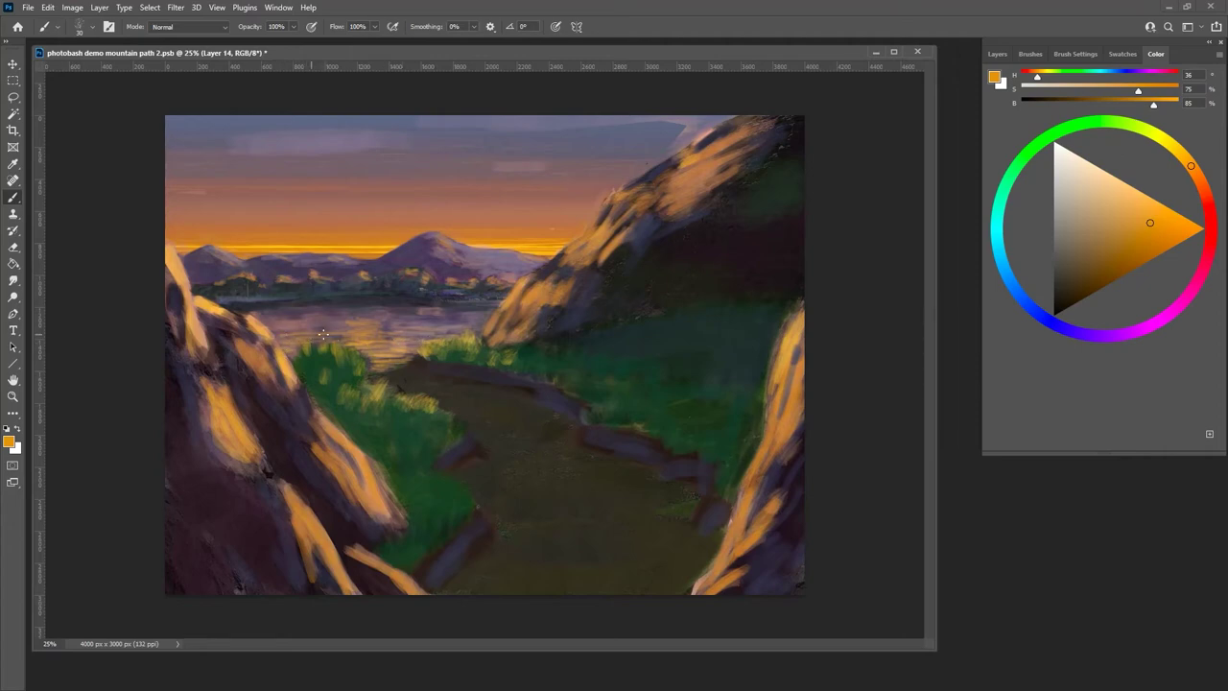
pyautogui.moveTo(337, 337); pyautogui.dragTo(323, 336)
# - Sample a dark muted purple (H 250, S 35, B 34) and zoom in on the sky and mountain
pyautogui.keyDown('alt'); pyautogui.click(332, 217); pyautogui.keyUp('alt')
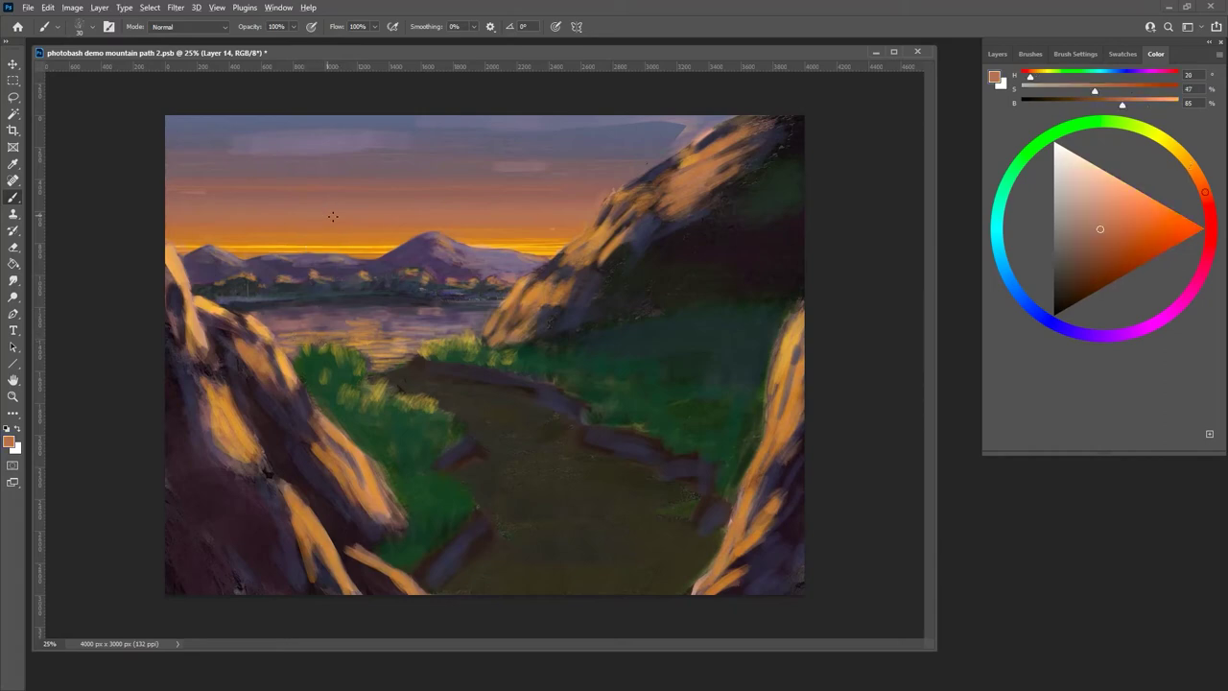
pyautogui.keyDown('alt'); pyautogui.click(326, 305); pyautogui.keyUp('alt')
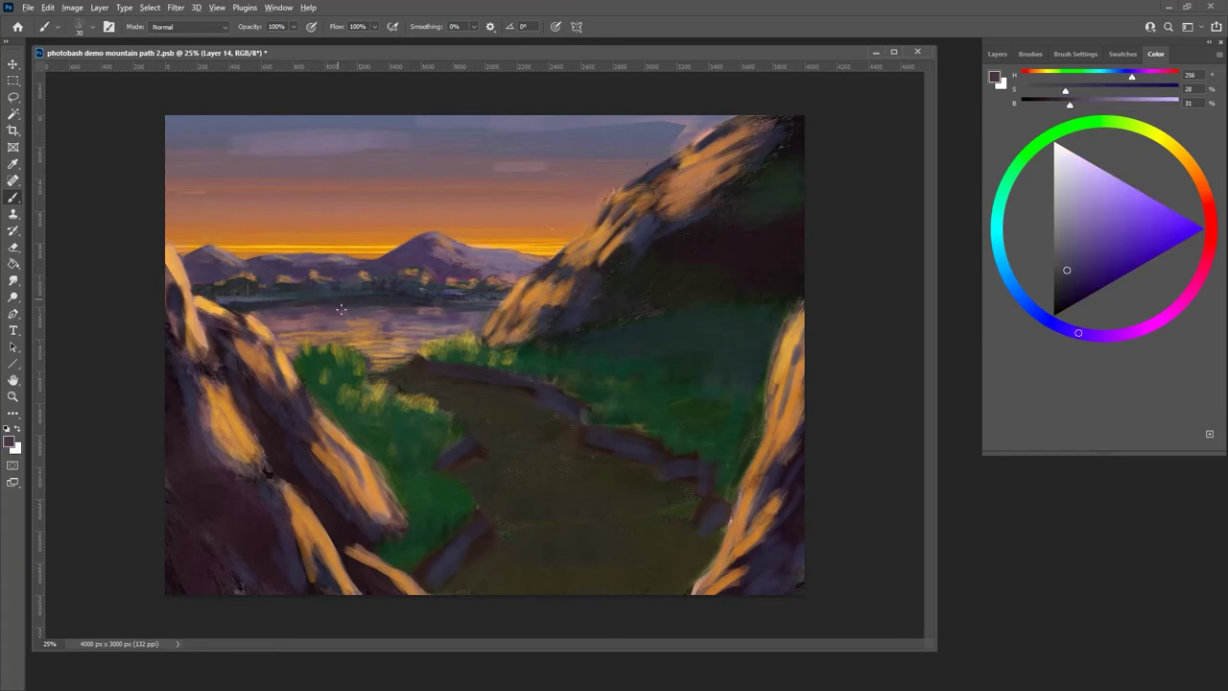
pyautogui.keyDown('alt'); pyautogui.click(258, 308); pyautogui.keyUp('alt')
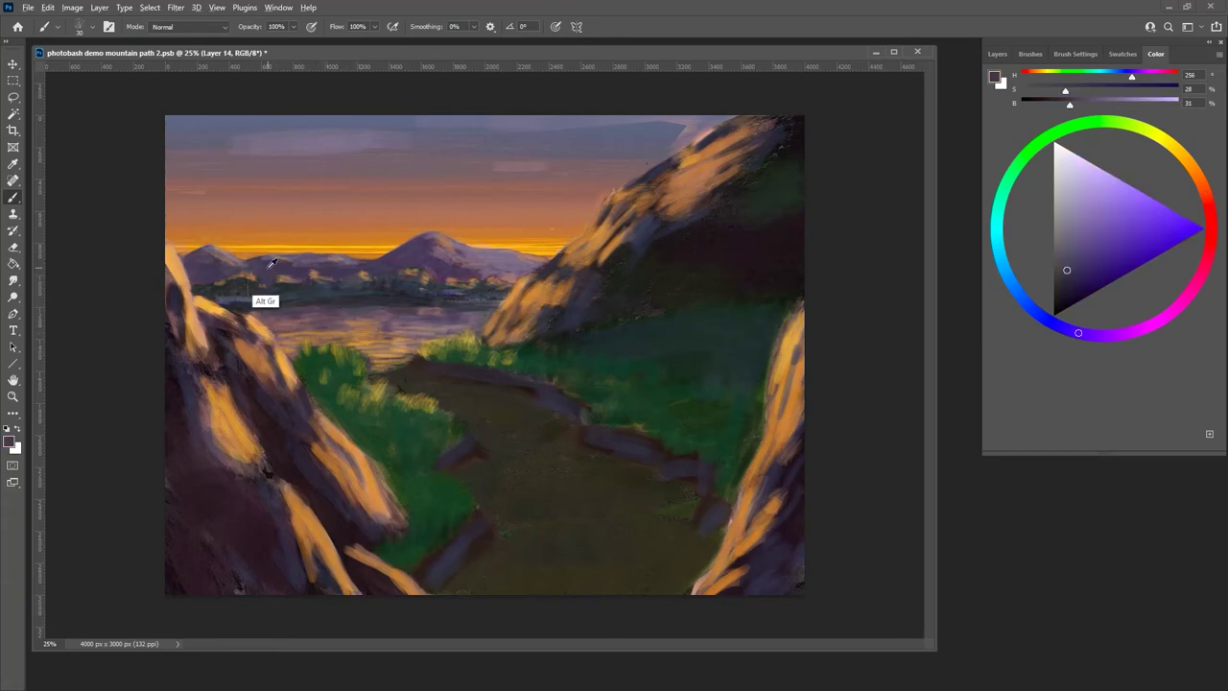
pyautogui.keyDown('alt'); pyautogui.click(273, 327); pyautogui.keyUp('alt')
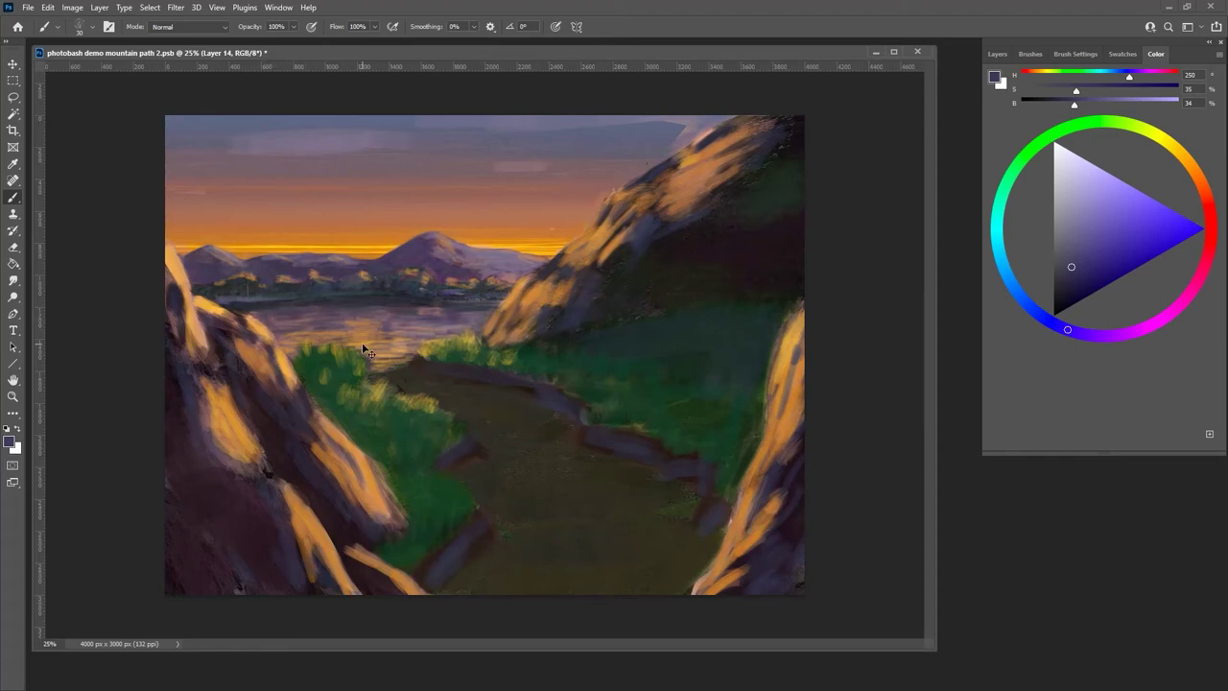
pyautogui.hotkey('ctrl', '-')
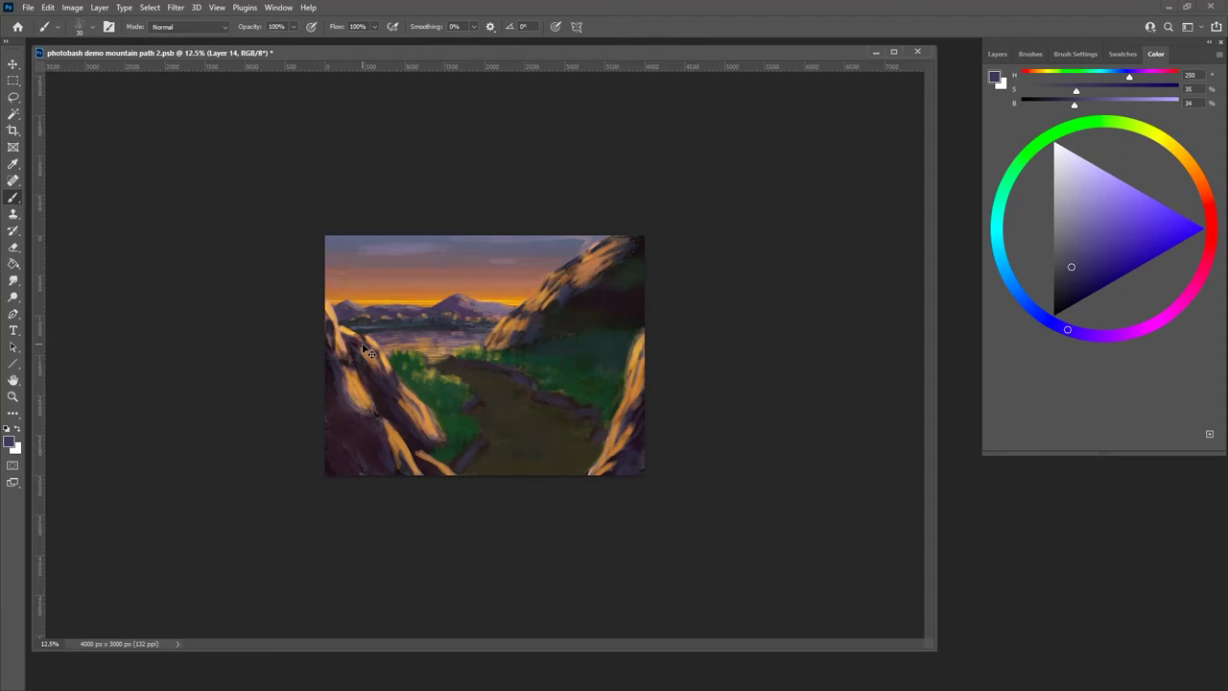
pyautogui.hotkey('ctrl', '+')
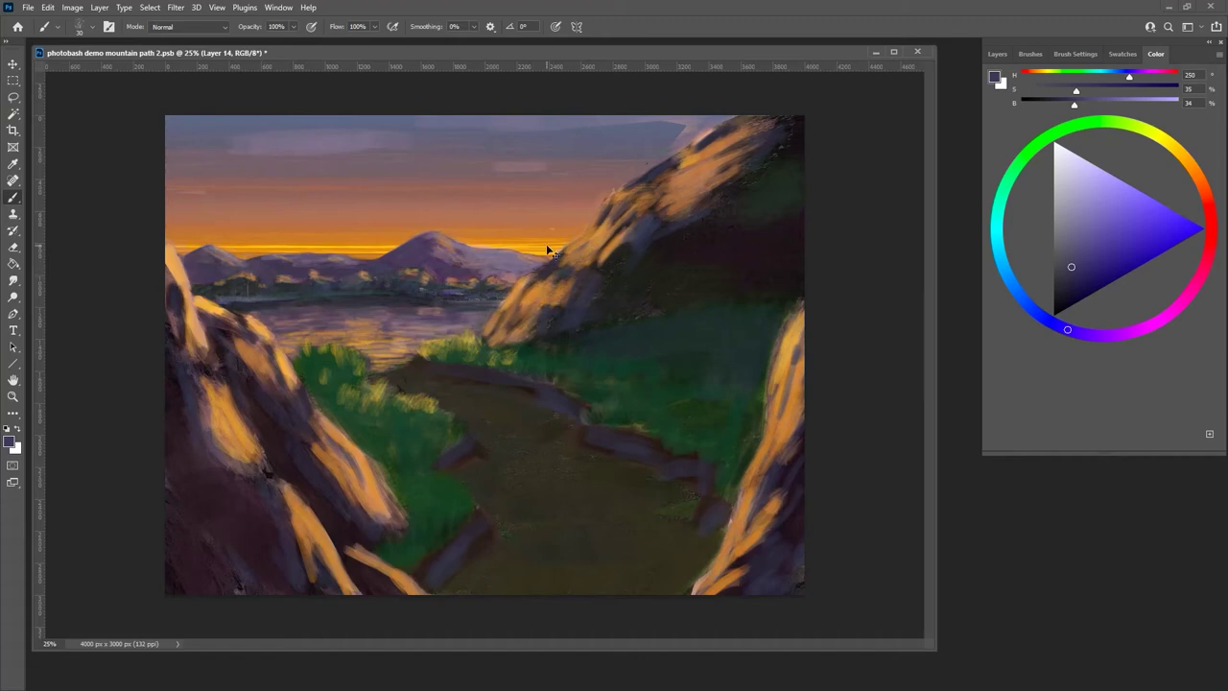
pyautogui.hotkey('ctrl', '+')
pyautogui.hotkey('ctrl', '+')
pyautogui.hotkey('ctrl', '+')
pyautogui.scroll(5, 643, 461)
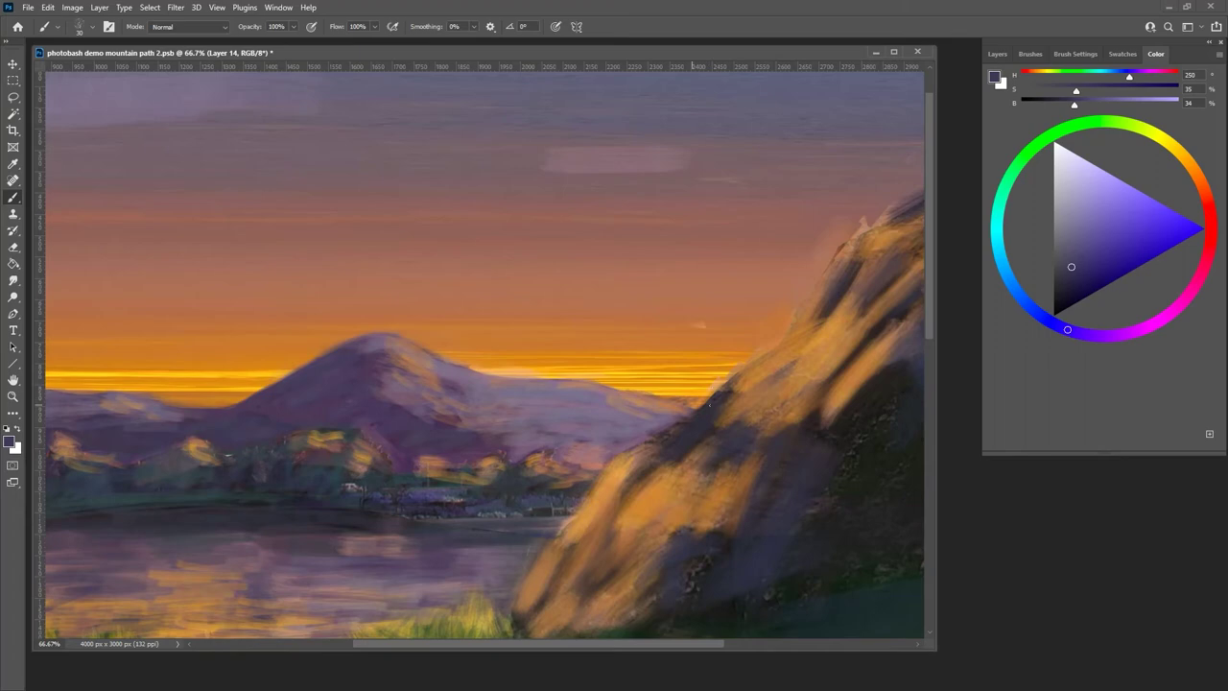
# - Toggle Layer 9's visibility to compare the rock, leaving it visible
pyautogui.click(995, 52)
pyautogui.click(993, 220)
pyautogui.click(993, 219)
pyautogui.click(993, 220)
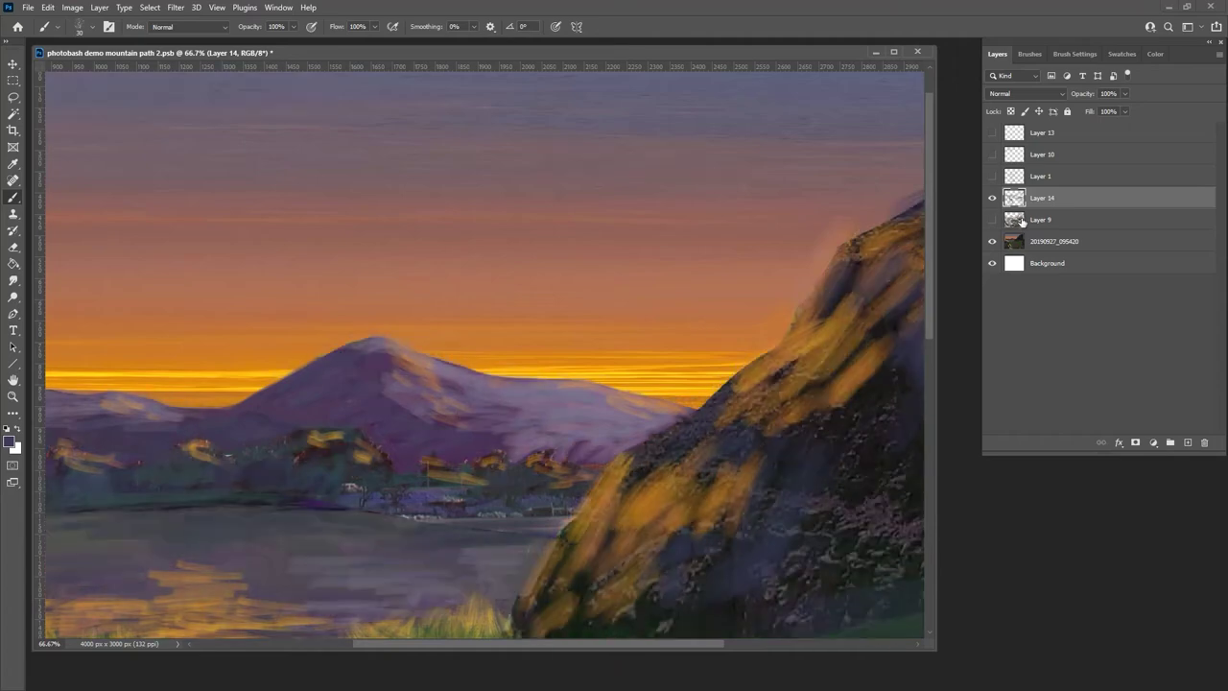
pyautogui.click(1022, 219)
pyautogui.click(993, 219)
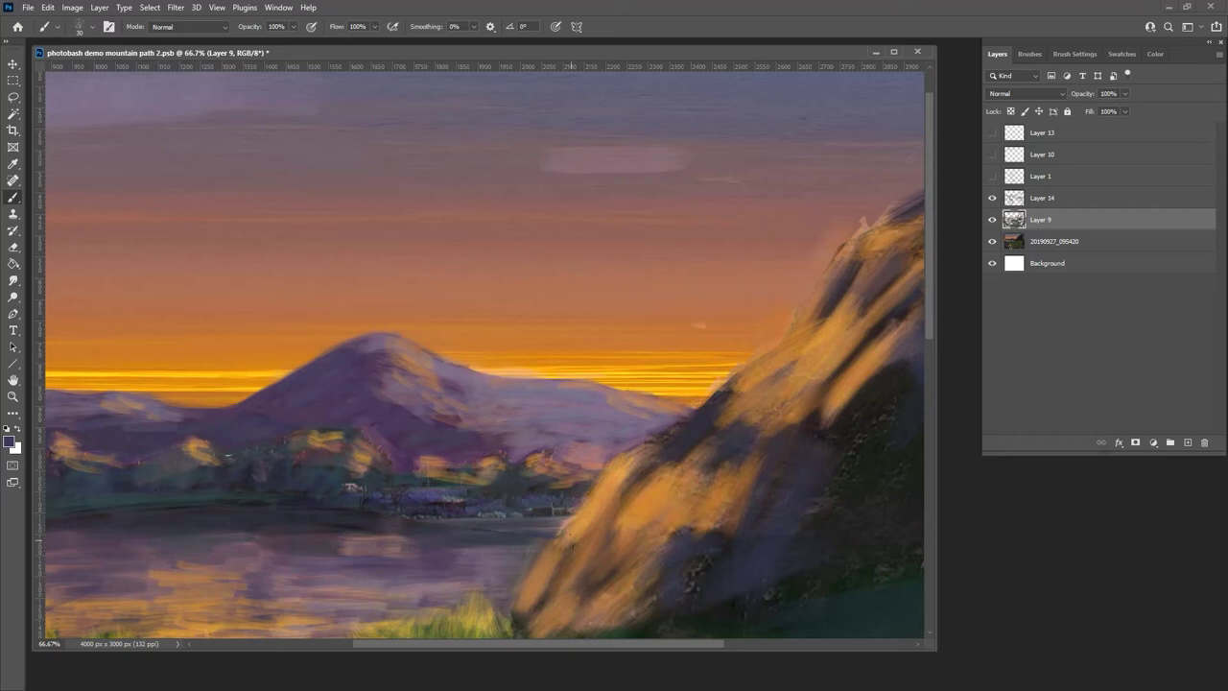
# - Undo a stray sky stroke, reselect Layer 14, and save photobash demo mountain path 2.psb
pyautogui.scroll(-5, 575, 547)
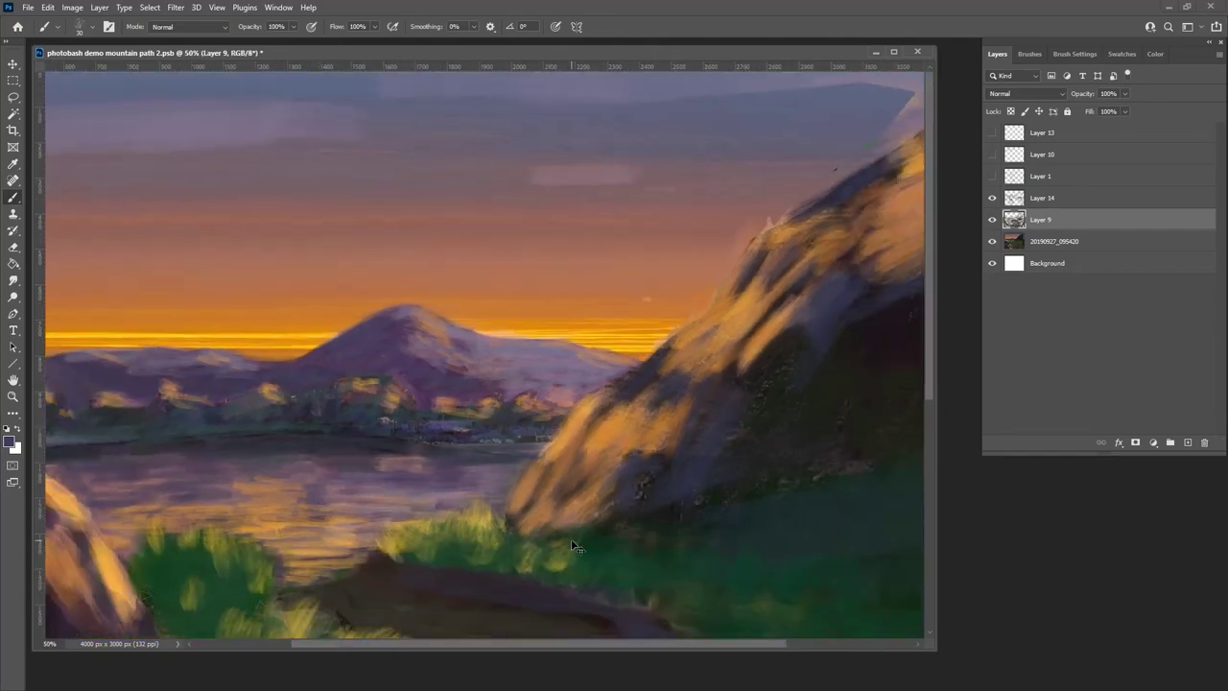
pyautogui.scroll(-1, 572, 545)
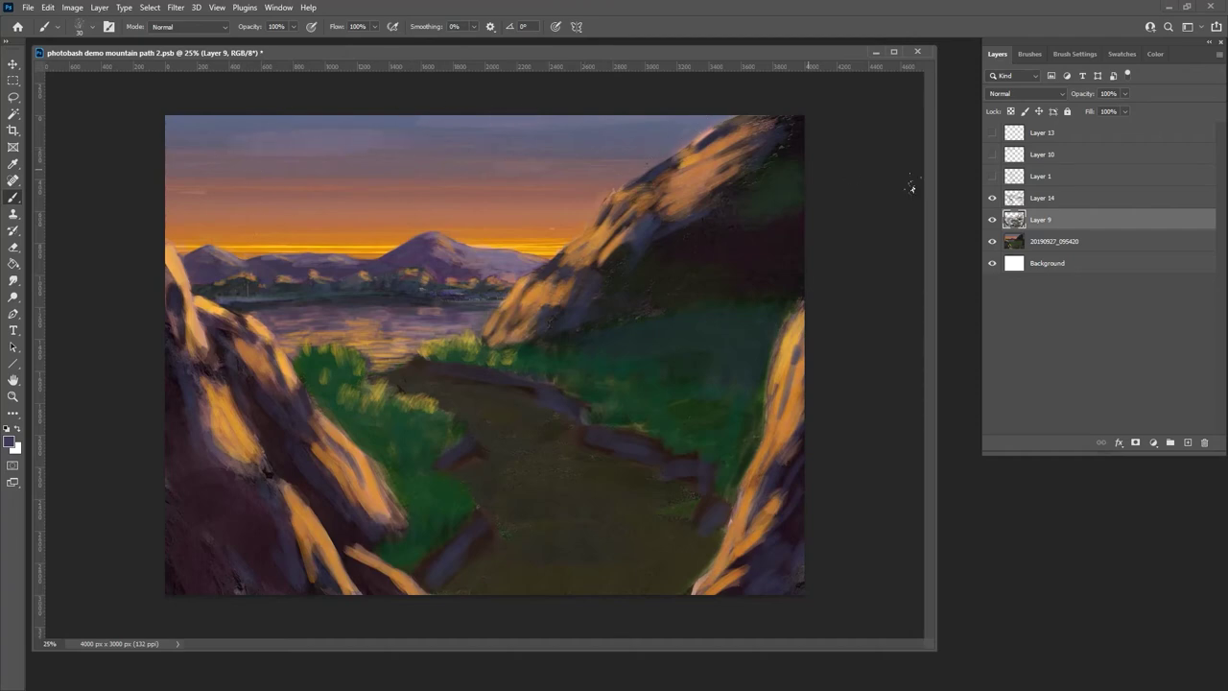
pyautogui.click(1006, 242)
pyautogui.moveTo(624, 161); pyautogui.dragTo(675, 138)
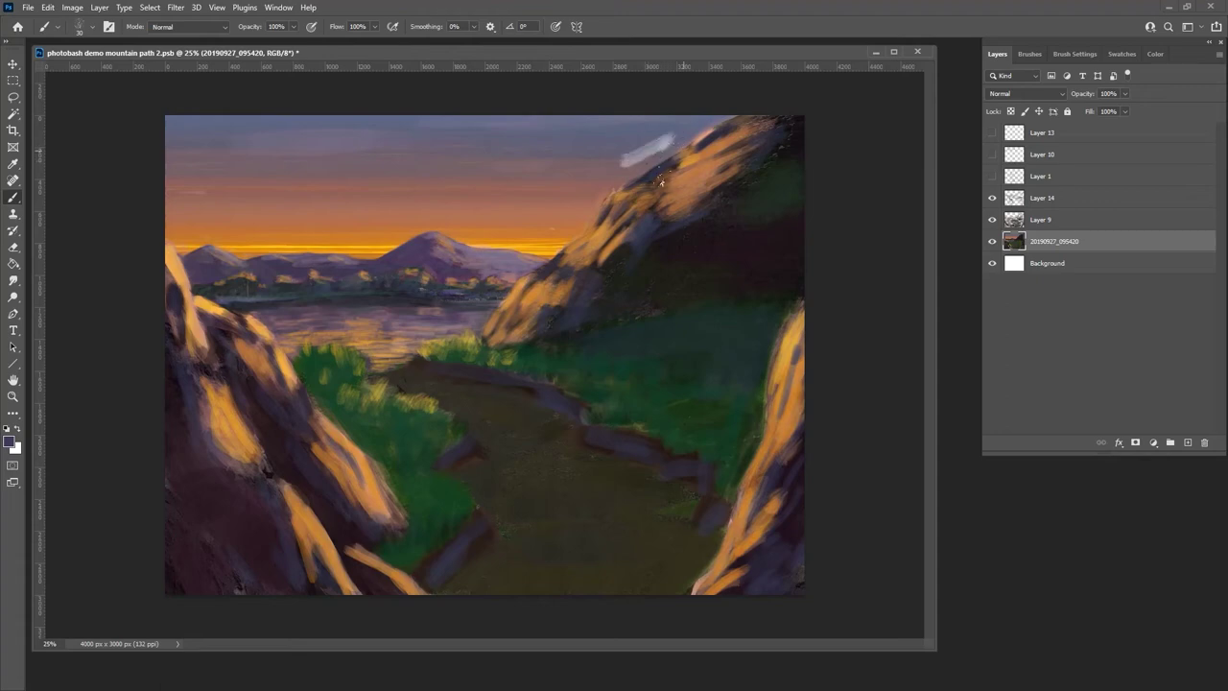
pyautogui.hotkey('ctrl', 'z')
pyautogui.hotkey('ctrl', 'z')
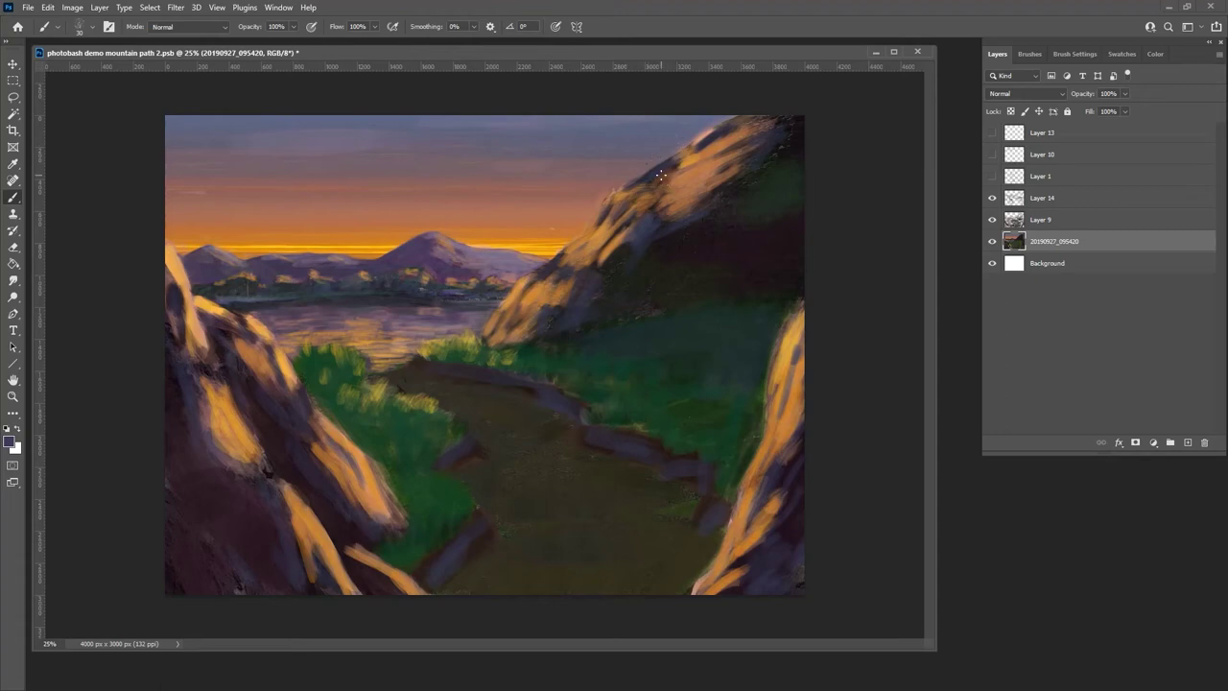
pyautogui.click(1011, 199)
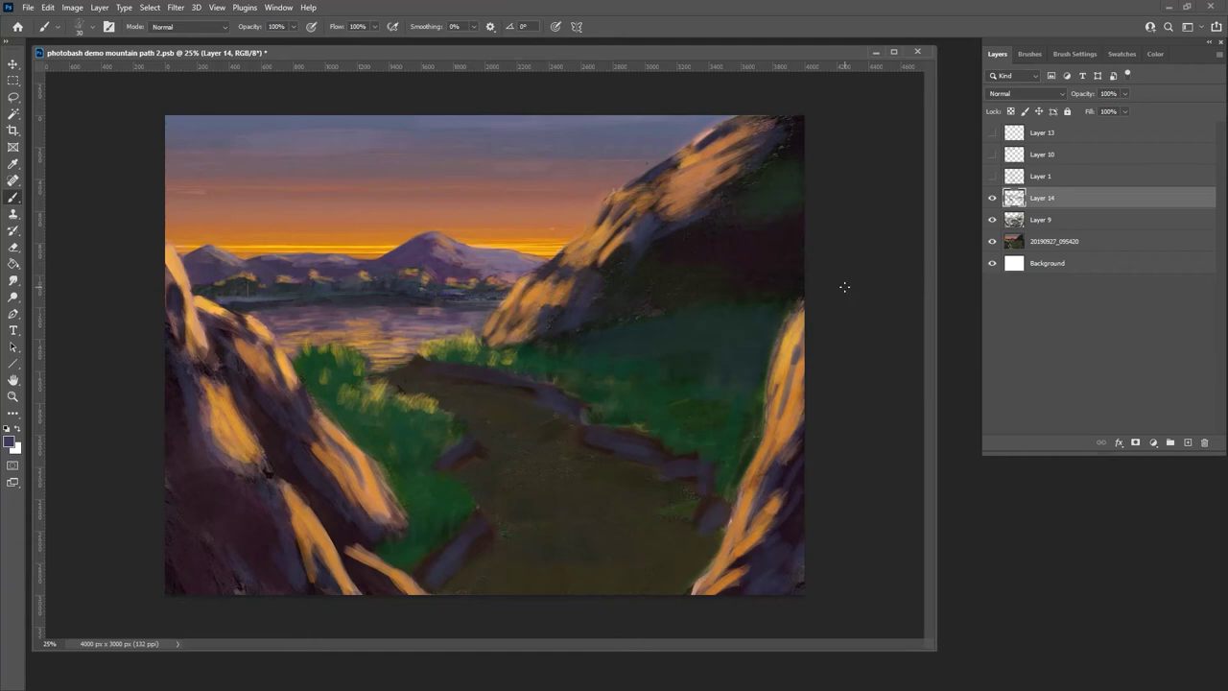
pyautogui.hotkey('ctrl', 's')
pyautogui.hotkey('ctrl', '-')
pyautogui.hotkey('ctrl', '-')
pyautogui.hotkey('ctrl', '-')
pyautogui.hotkey('ctrl', '-')
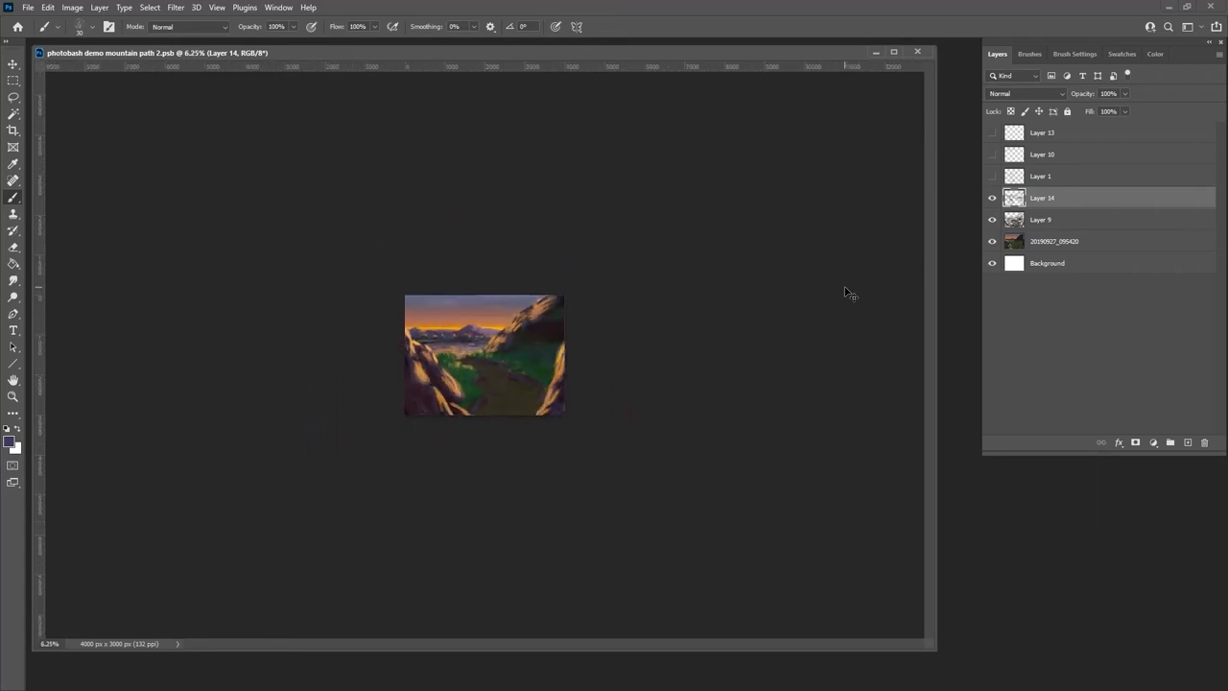
pyautogui.hotkey('ctrl', '+')
pyautogui.hotkey('ctrl', '+')
pyautogui.hotkey('ctrl', '+')
pyautogui.hotkey('ctrl', '+')
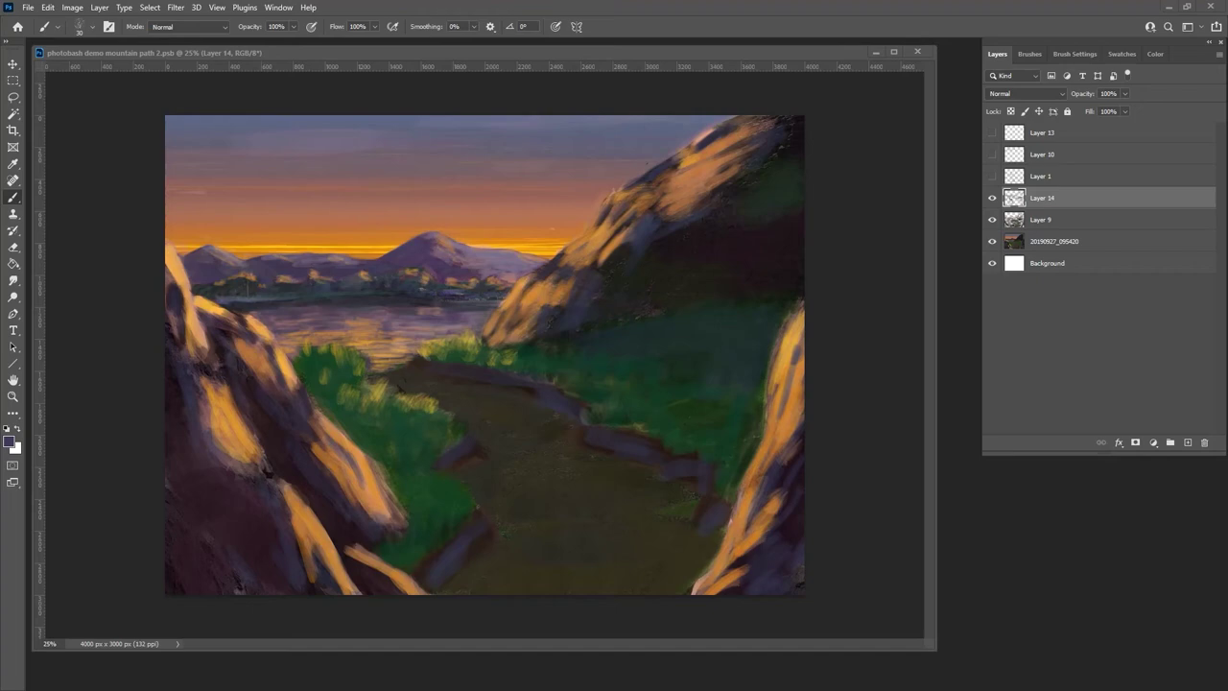
# - Open IMG_1070.JPG and move its window aside to reveal the painting
pyautogui.moveTo(460, 376); pyautogui.dragTo(1001, 512)
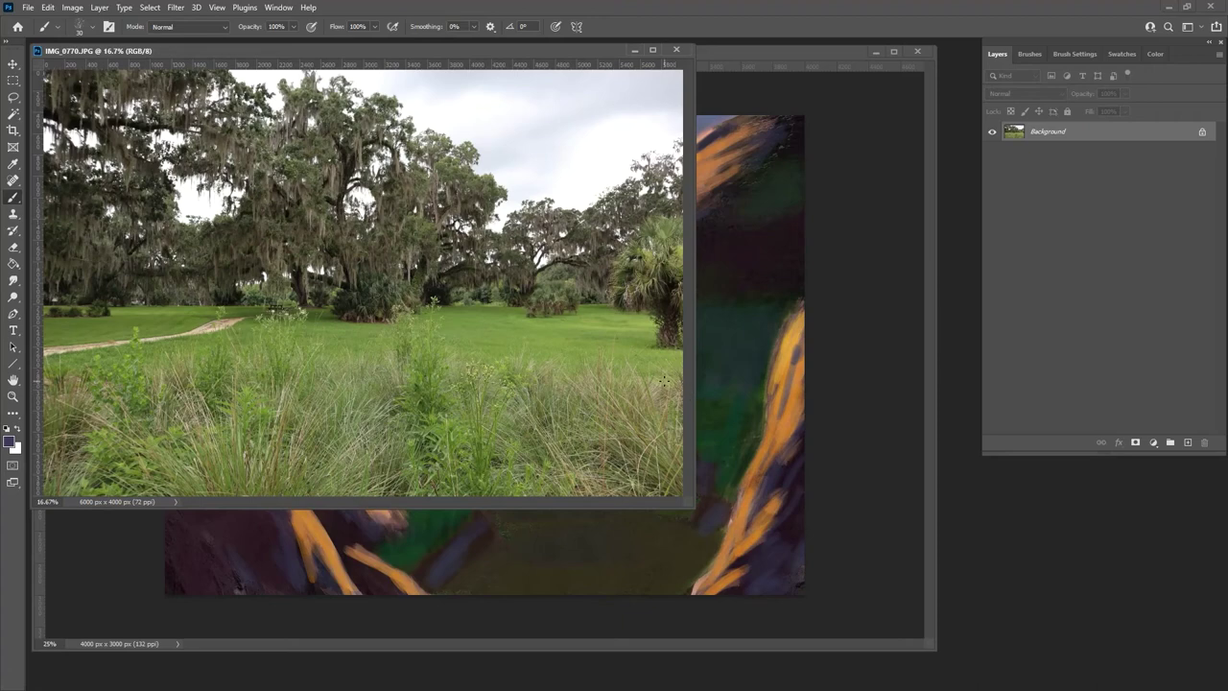
pyautogui.moveTo(515, 51)
pyautogui.mouseDown()
pyautogui.moveTo(632, 88)
pyautogui.moveTo(1053, 130)
pyautogui.moveTo(994, 102)
pyautogui.moveTo(614, 110)
pyautogui.moveTo(215, 63)
pyautogui.moveTo(248, 61)
pyautogui.moveTo(202, 91)
pyautogui.mouseUp()
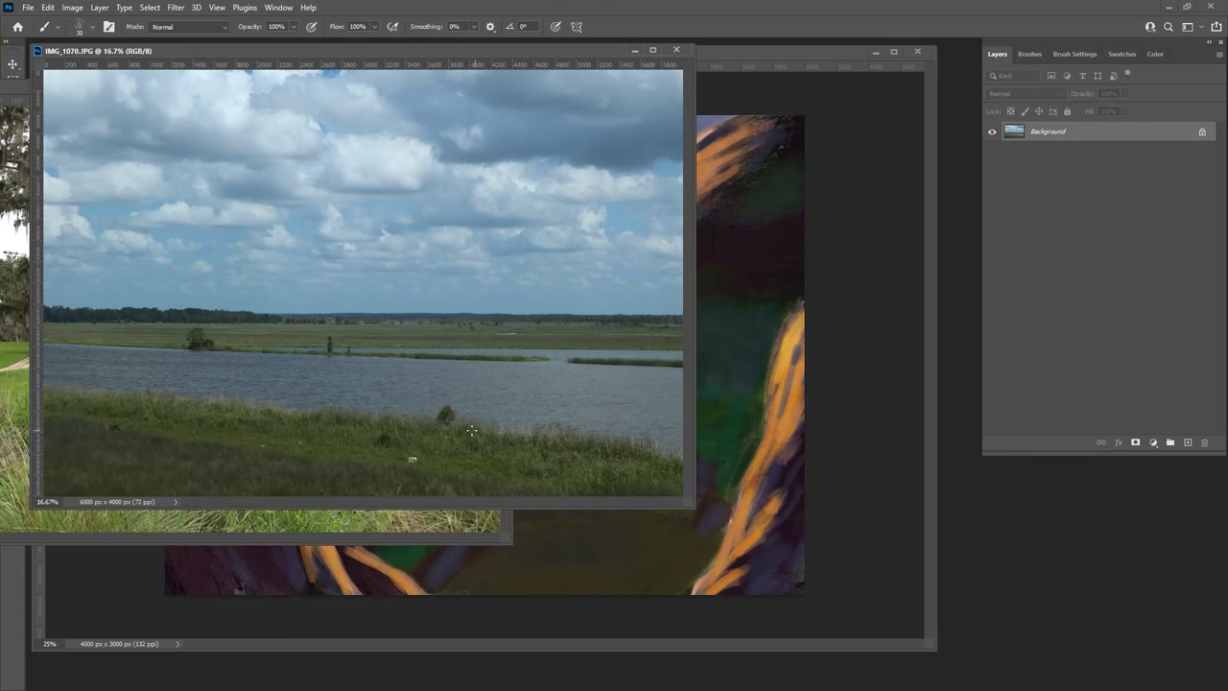
# - Lasso the grassy bank below IMG_1070.JPG's waterline, copy it, and return to the painting
pyautogui.press('l')
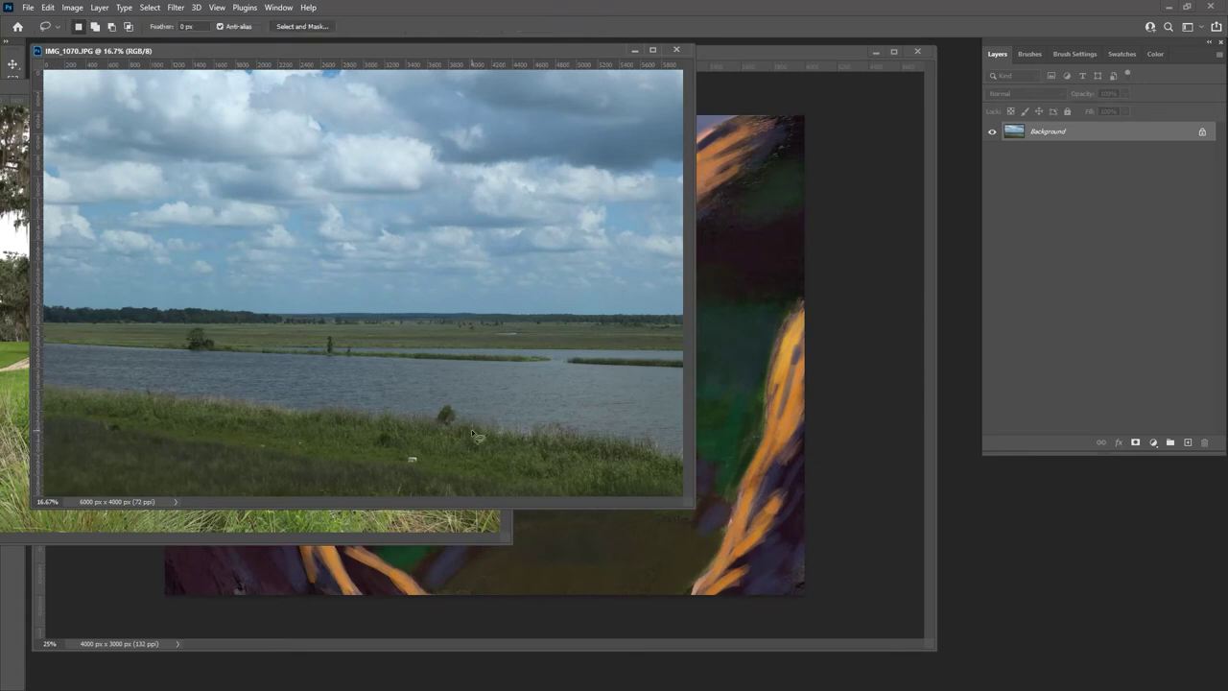
pyautogui.moveTo(693, 510); pyautogui.dragTo(802, 544)
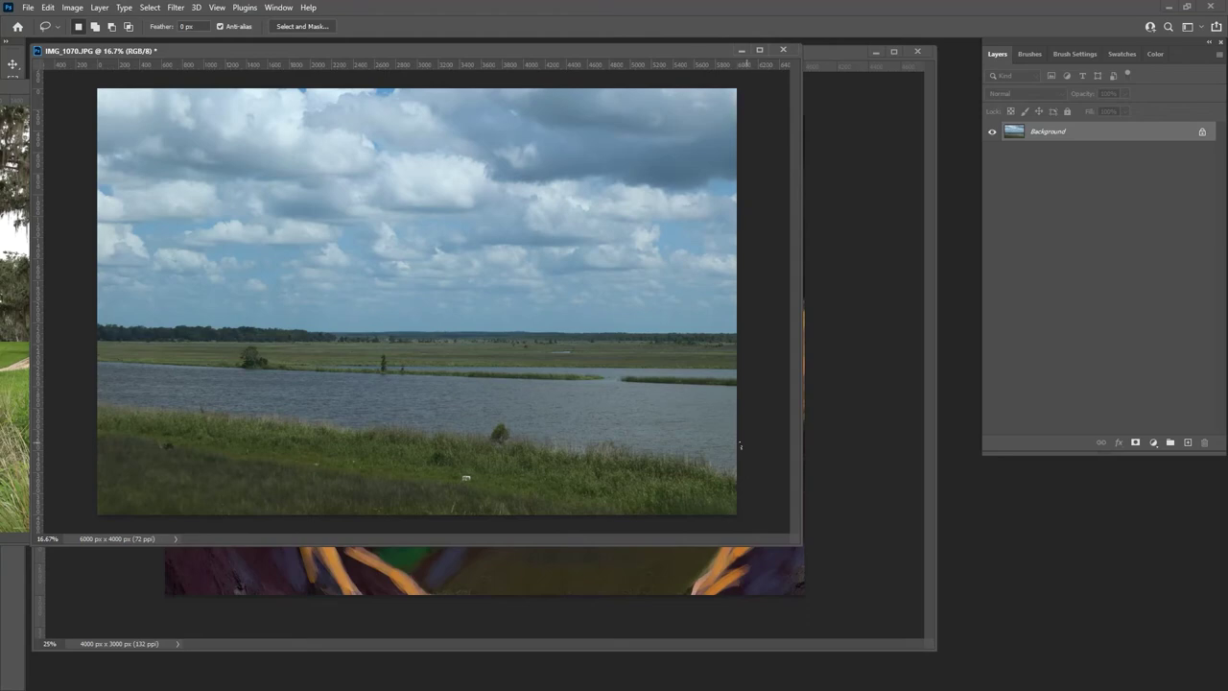
pyautogui.moveTo(23, 91); pyautogui.dragTo(313, 90)
pyautogui.click(168, 51)
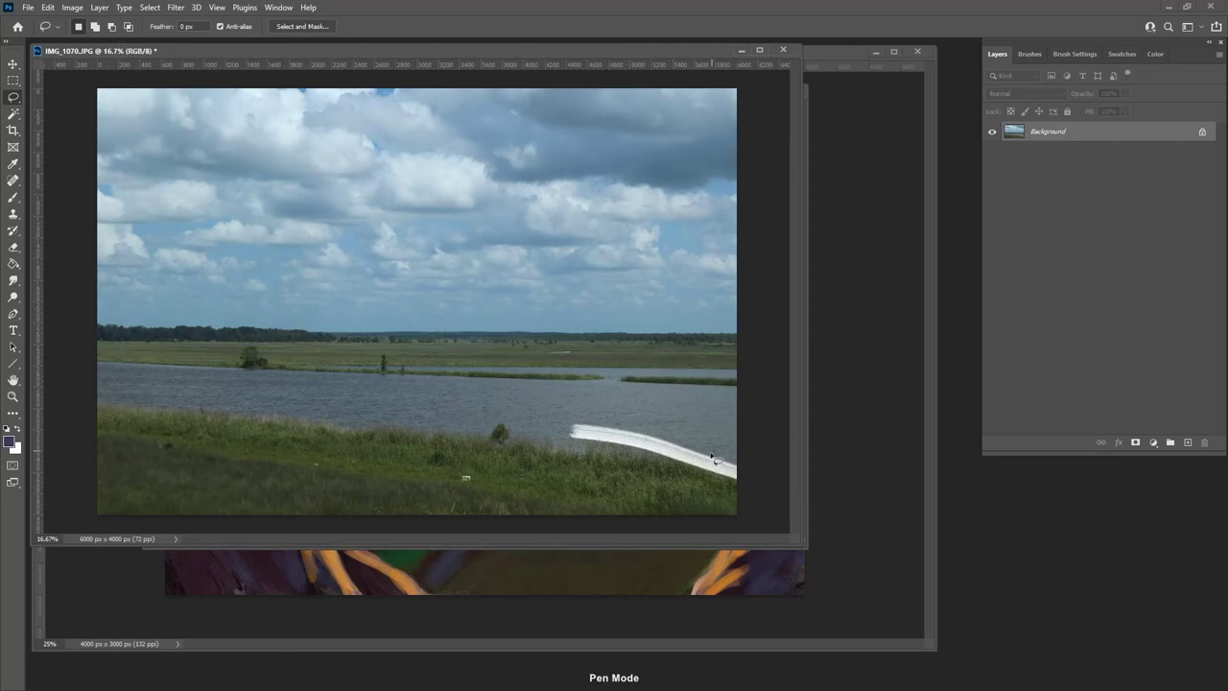
pyautogui.moveTo(713, 471)
pyautogui.mouseDown()
pyautogui.moveTo(355, 407)
pyautogui.moveTo(110, 392)
pyautogui.moveTo(70, 462)
pyautogui.moveTo(120, 542)
pyautogui.moveTo(773, 538)
pyautogui.mouseUp()
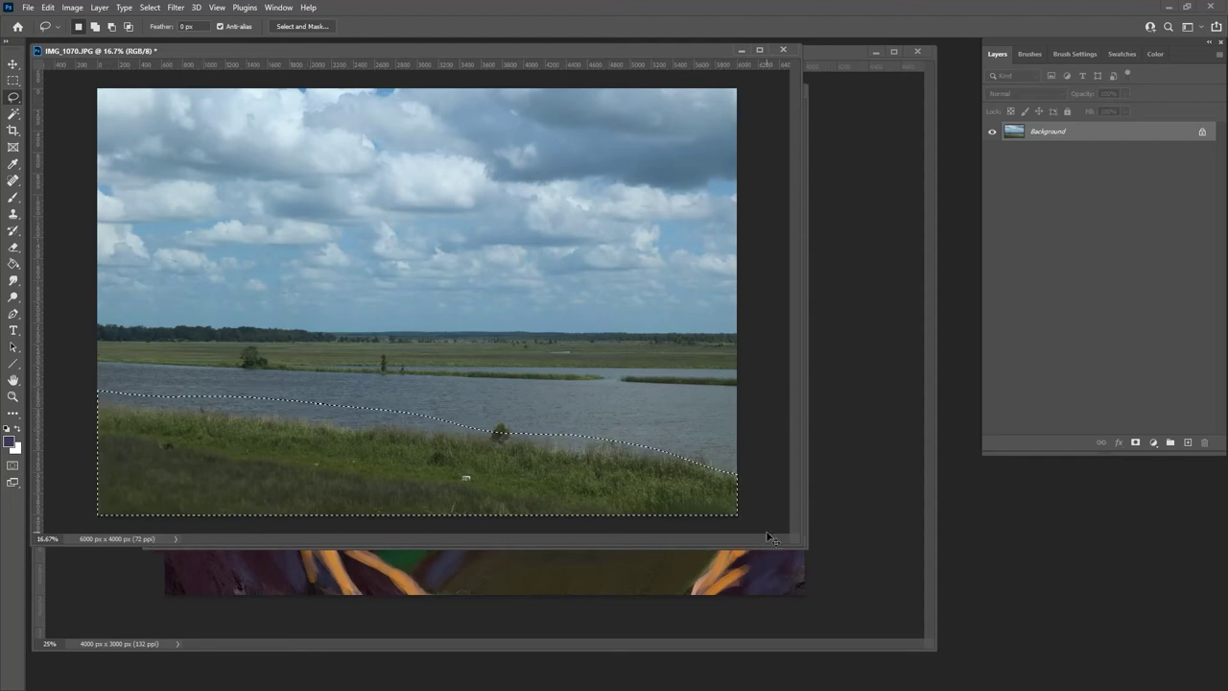
pyautogui.click(855, 51)
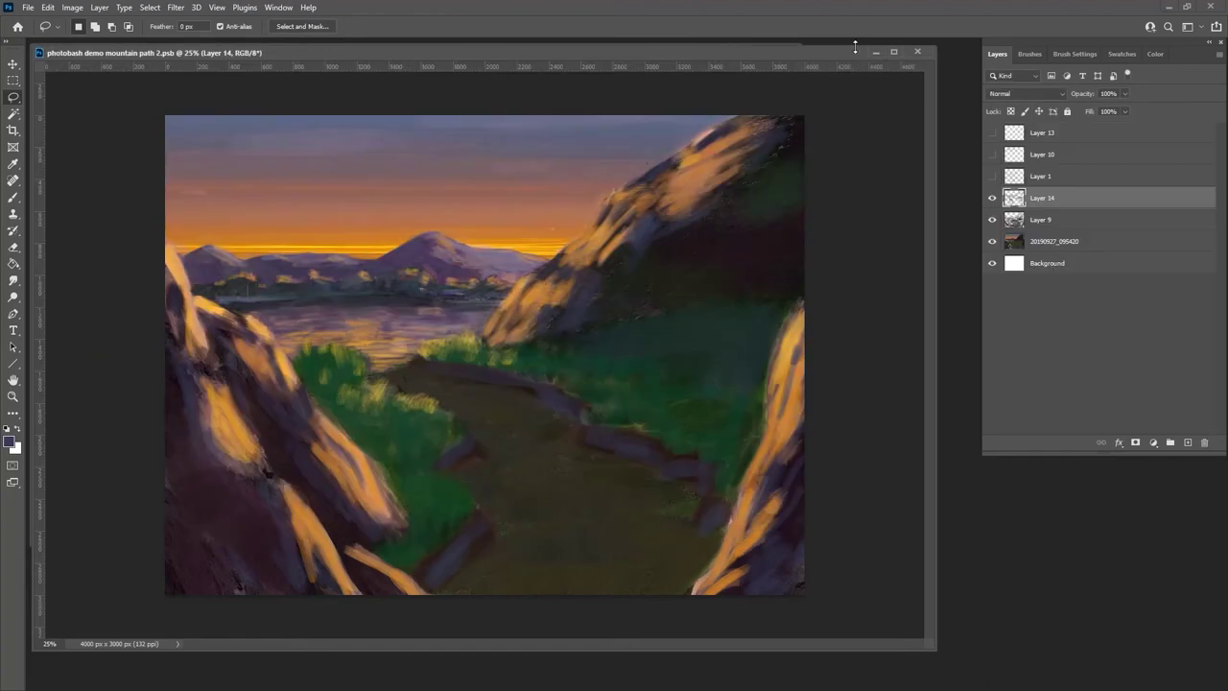
# - Paste the copied grassy bank onto a new layer above Layer 14, converting its colours
pyautogui.click(1188, 442)
pyautogui.hotkey('ctrl', 'v')
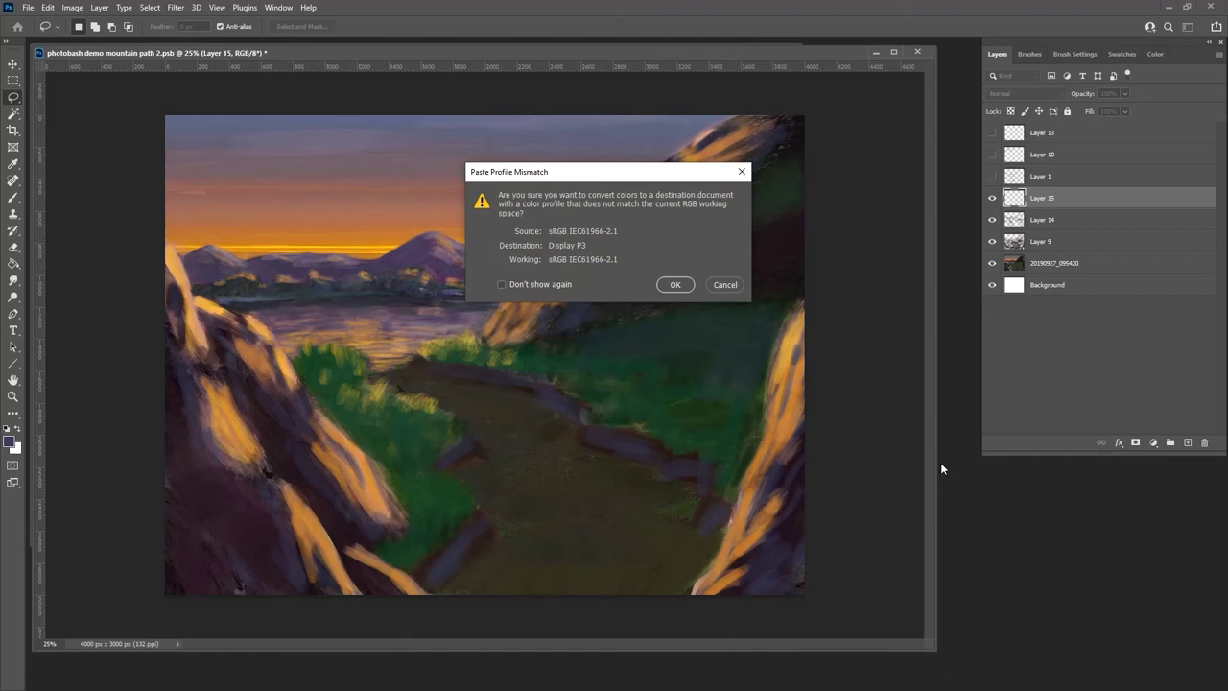
pyautogui.click(673, 284)
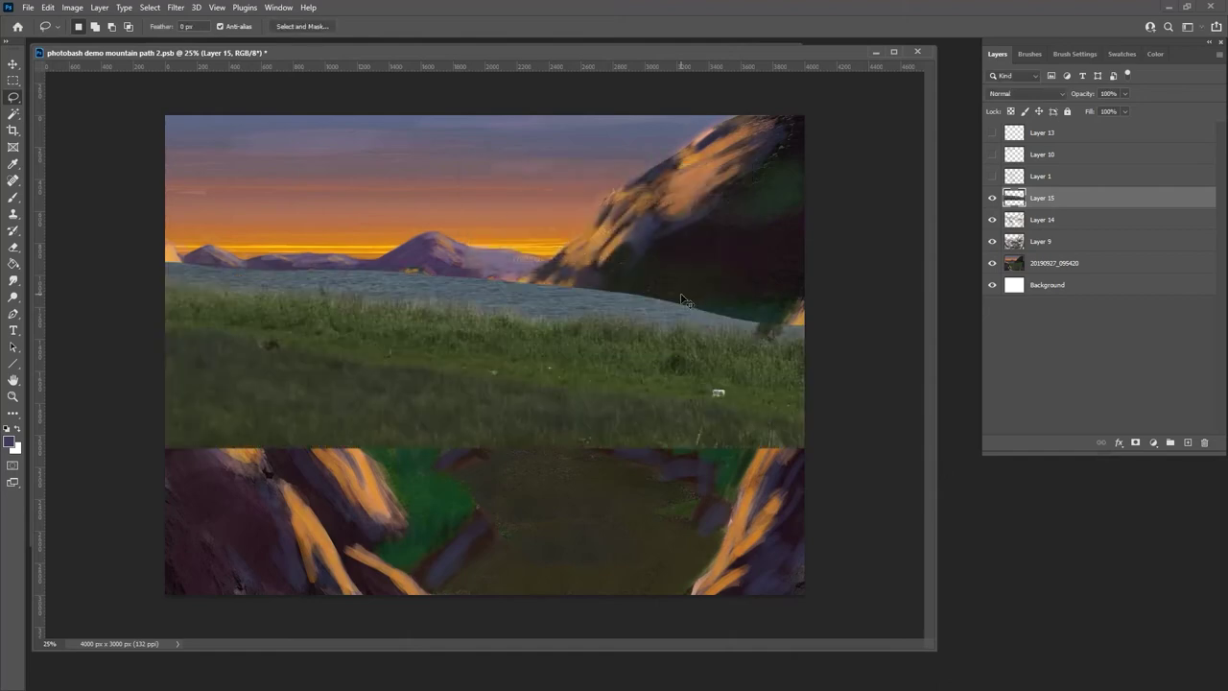
# - Flip the pasted grass strip horizontally and shift it left and down
pyautogui.hotkey('ctrl', 't')
pyautogui.rightClick(635, 343)
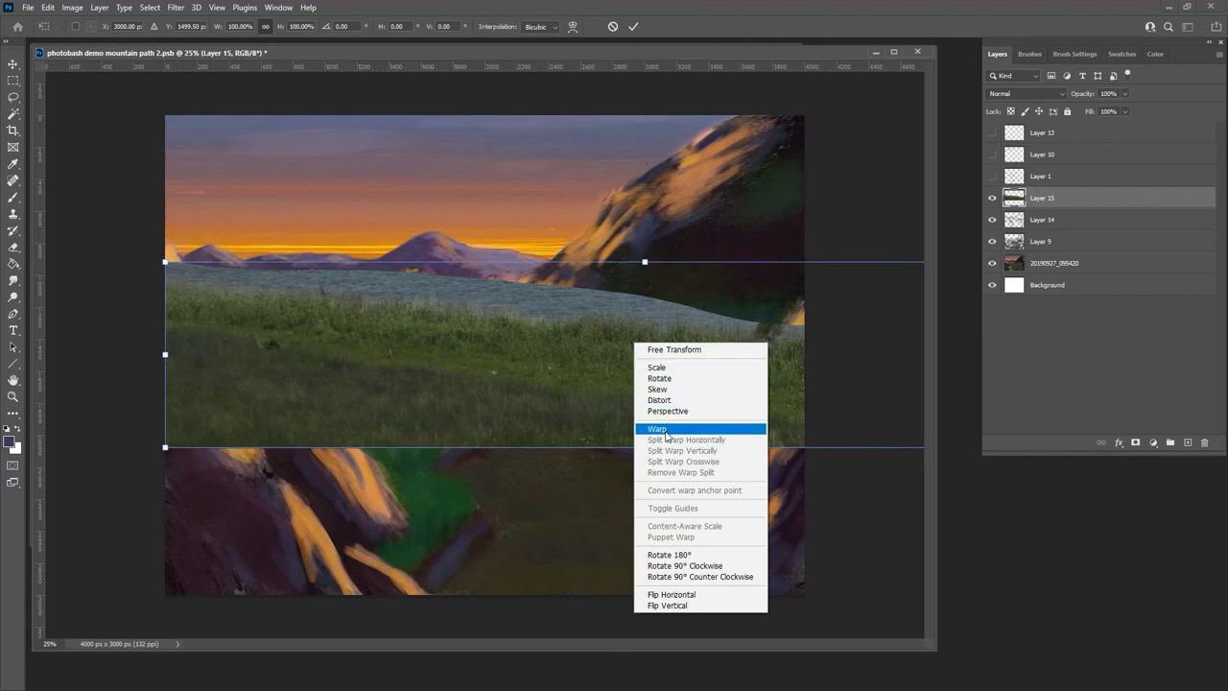
pyautogui.click(691, 595)
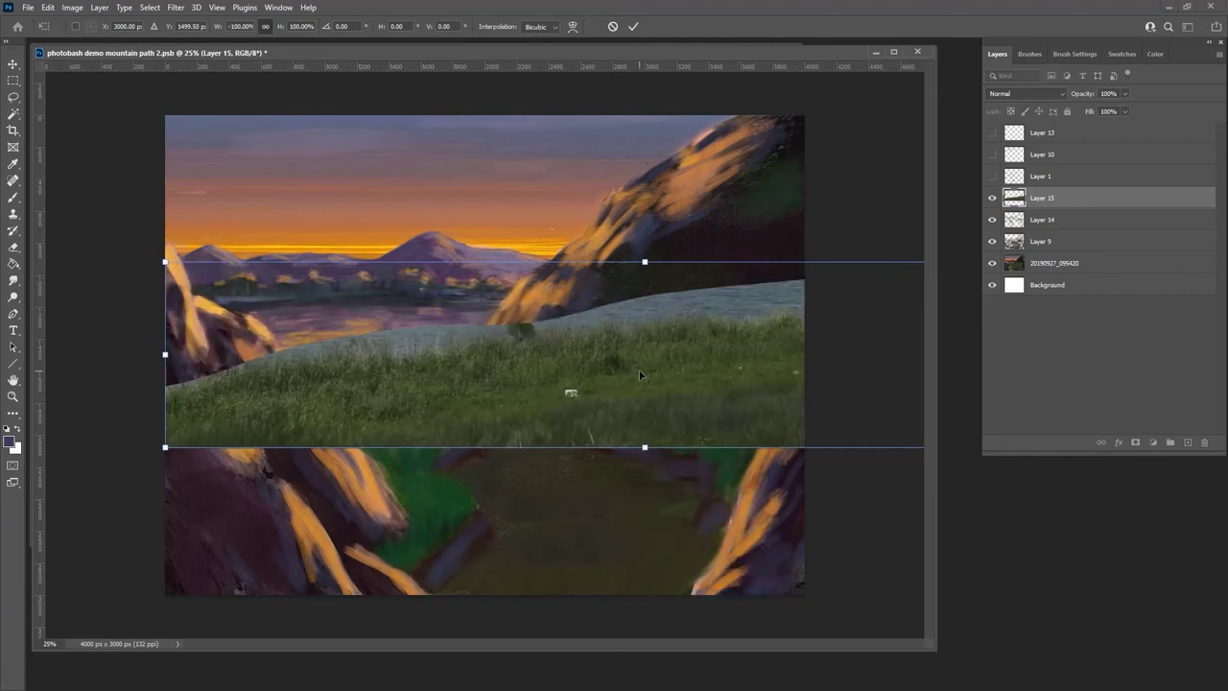
pyautogui.moveTo(641, 375); pyautogui.dragTo(481, 381)
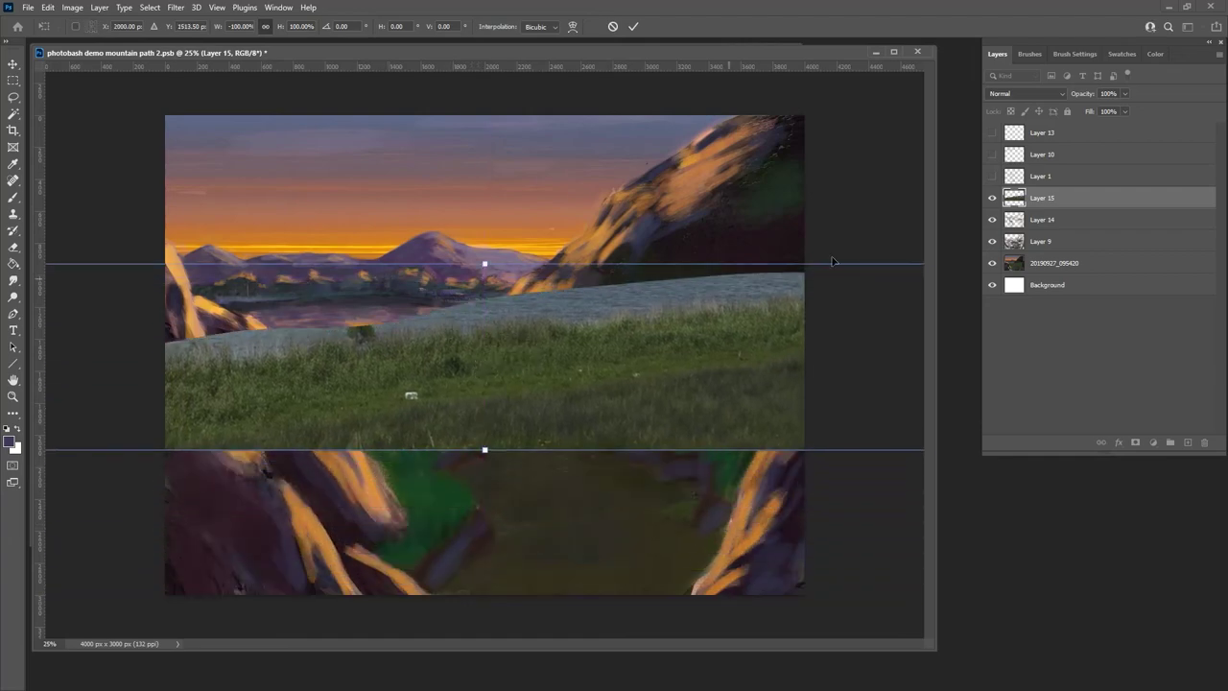
pyautogui.press('Return')
# - Set Layer 15 to Soft Light blending and move the grass texture up over the path
pyautogui.press('l')
pyautogui.click(1032, 95)
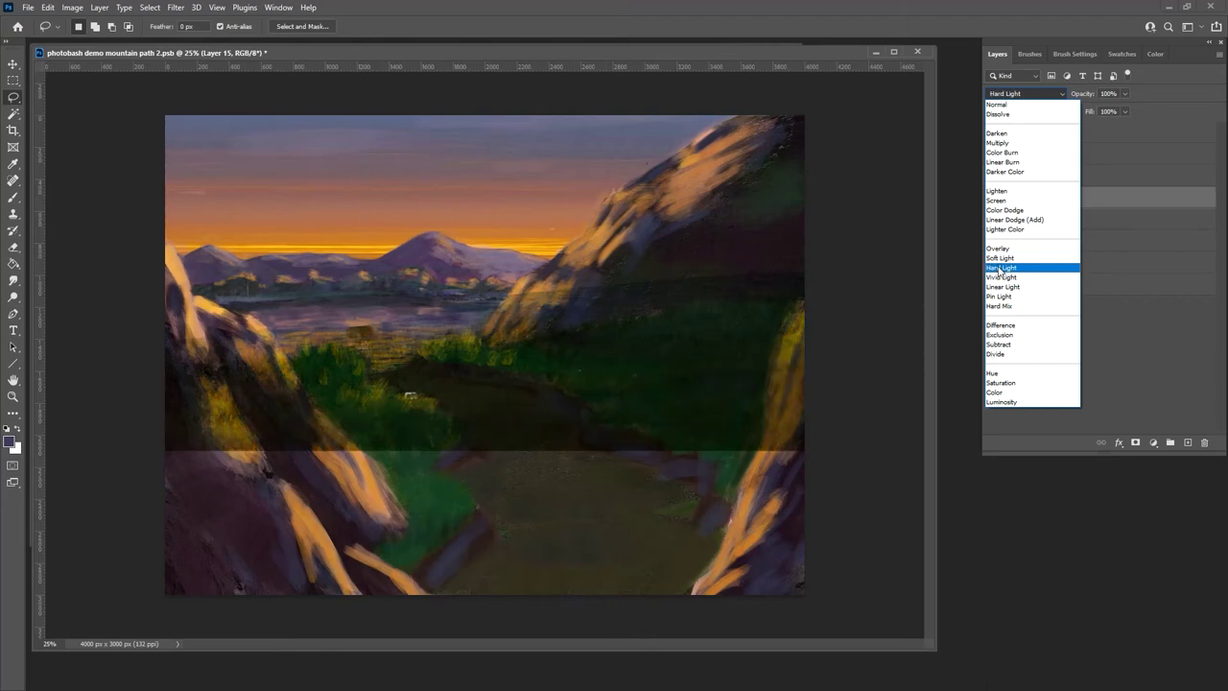
pyautogui.click(1001, 258)
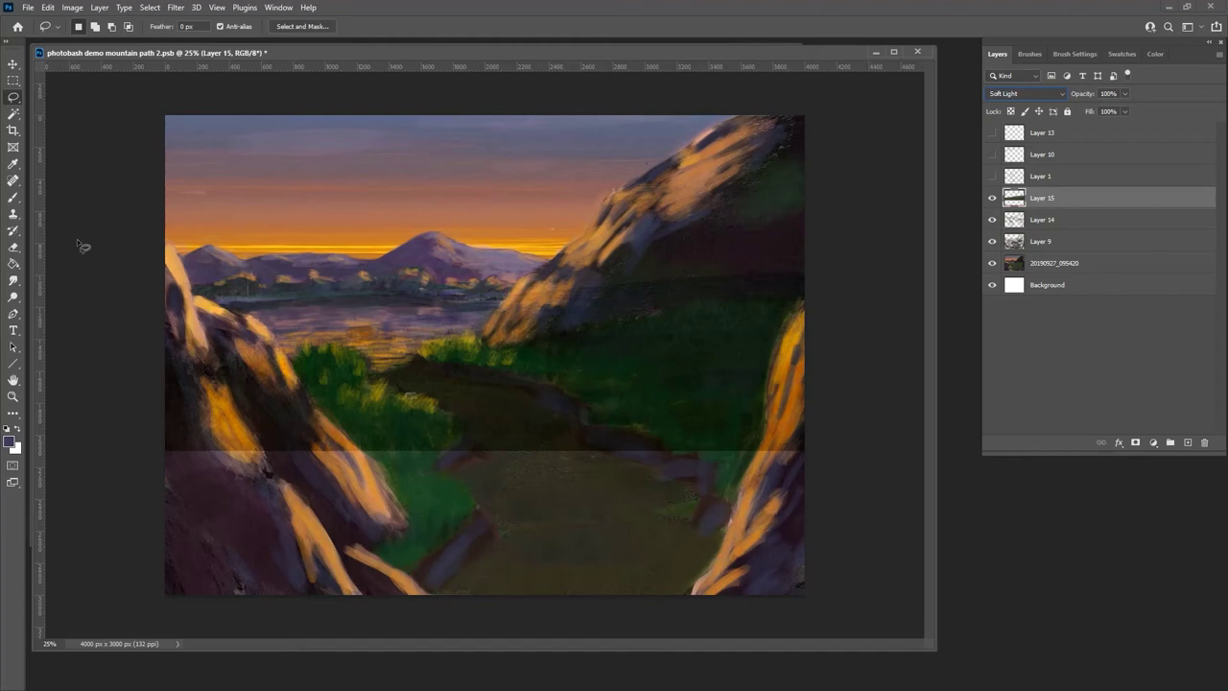
pyautogui.click(13, 63)
pyautogui.moveTo(553, 331); pyautogui.dragTo(676, 370)
# - Erase the grass texture from the dirt path and the right rock edge
pyautogui.press('e')
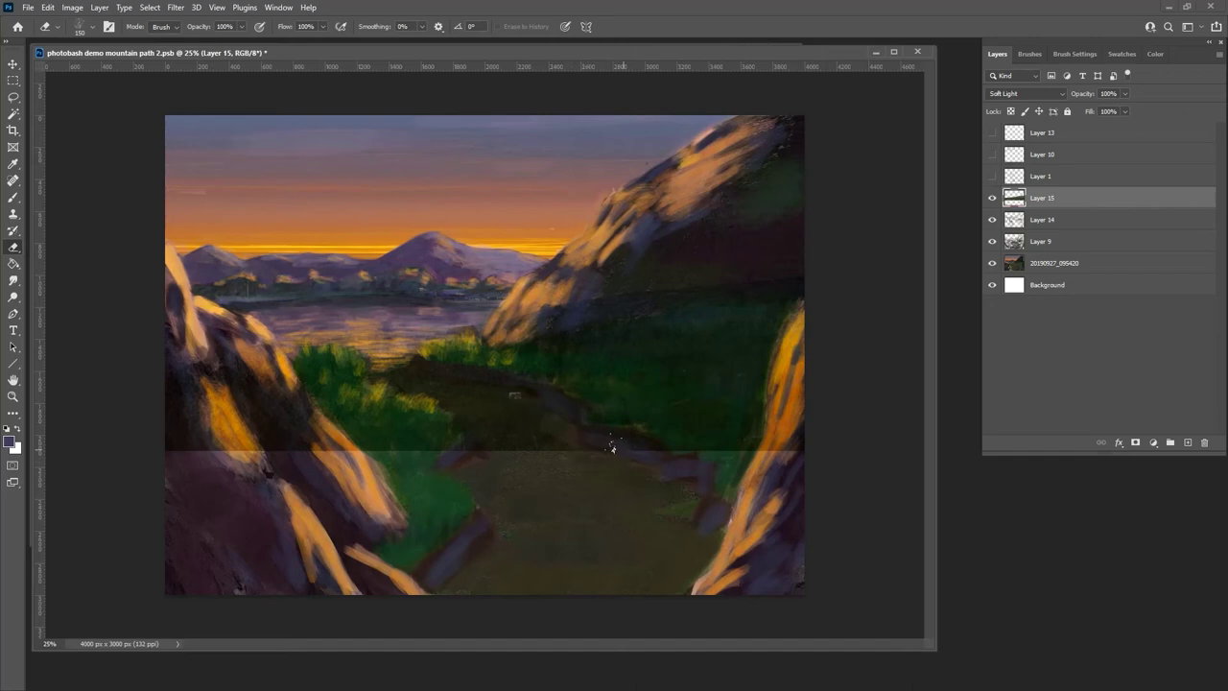
pyautogui.moveTo(568, 459)
pyautogui.mouseDown()
pyautogui.moveTo(509, 405)
pyautogui.moveTo(546, 410)
pyautogui.moveTo(406, 356)
pyautogui.mouseUp()
pyautogui.moveTo(493, 411); pyautogui.dragTo(411, 381)
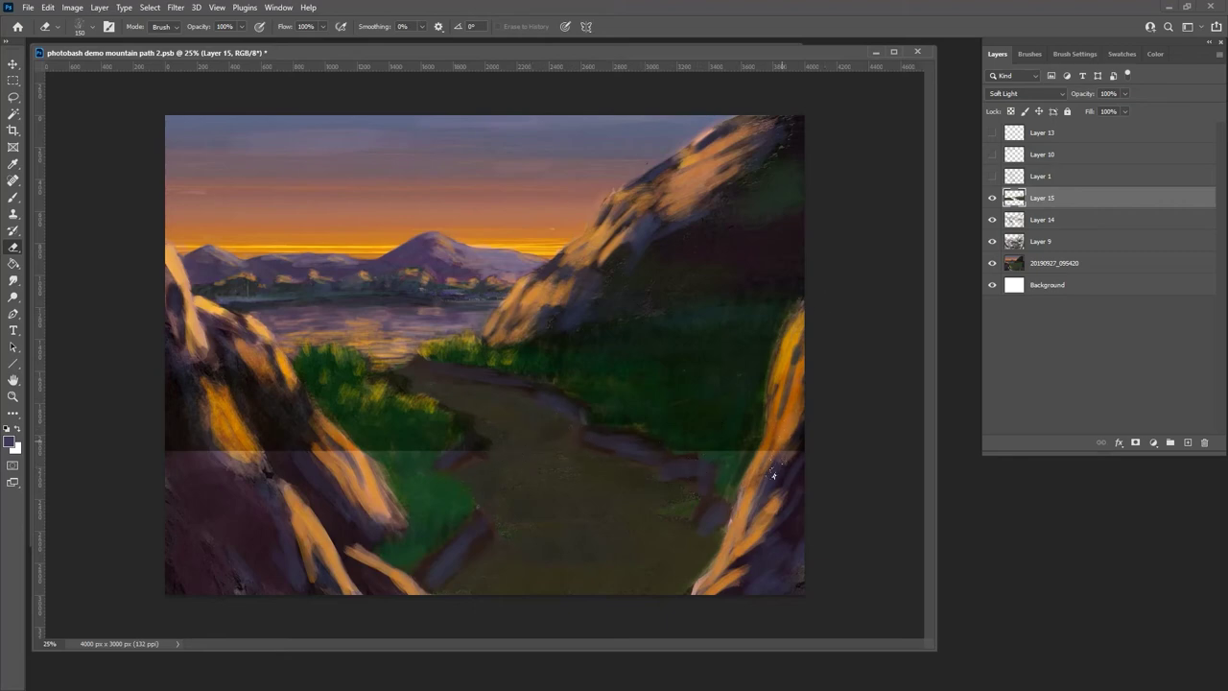
pyautogui.moveTo(778, 458)
pyautogui.mouseDown()
pyautogui.moveTo(801, 384)
pyautogui.moveTo(787, 473)
pyautogui.moveTo(809, 424)
pyautogui.moveTo(797, 387)
pyautogui.moveTo(778, 461)
pyautogui.moveTo(769, 456)
pyautogui.moveTo(801, 326)
pyautogui.mouseUp()
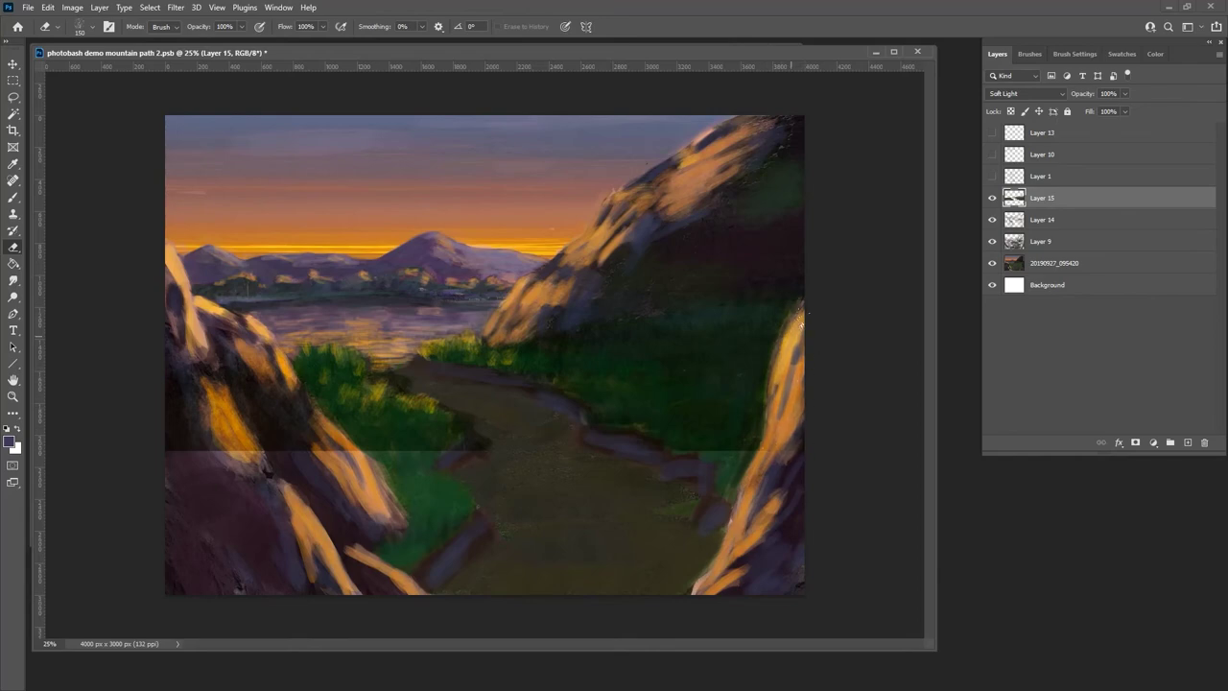
# - Lower the texture layer's opacity to 59%, then lasso the left rocks and deselect
pyautogui.moveTo(1123, 94)
pyautogui.mouseDown()
pyautogui.moveTo(1060, 108)
pyautogui.moveTo(1134, 107)
pyautogui.moveTo(1106, 111)
pyautogui.mouseUp()
pyautogui.moveTo(1103, 111); pyautogui.dragTo(1101, 109)
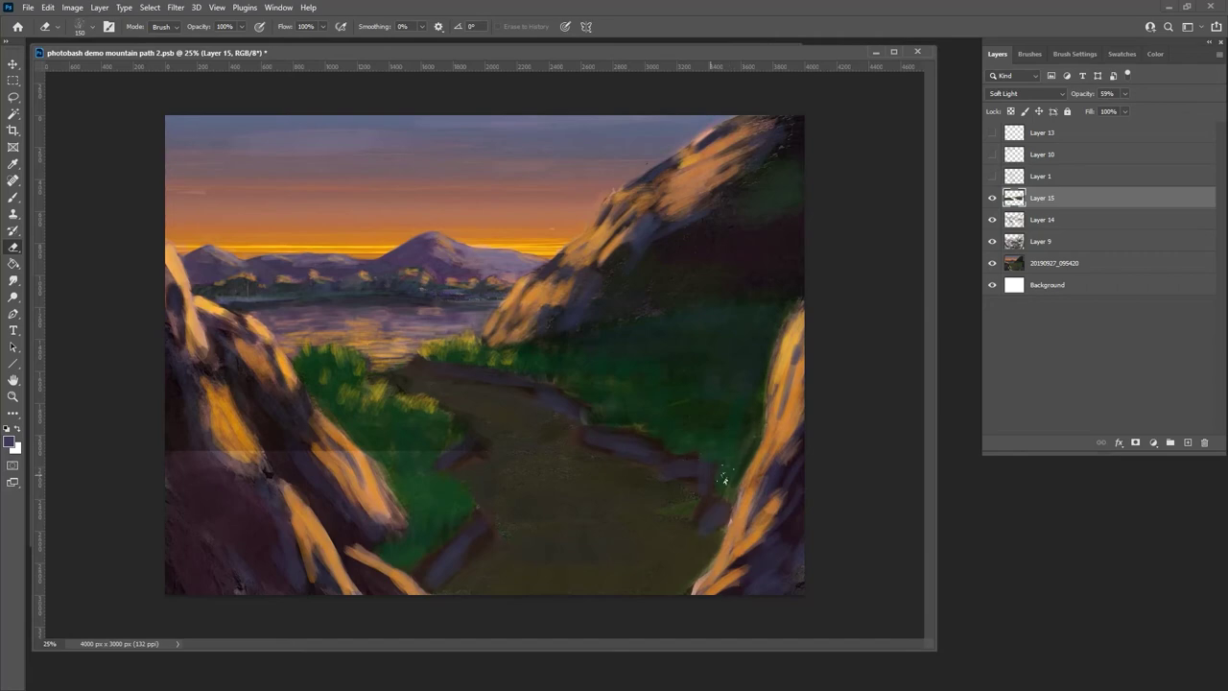
pyautogui.press('l')
pyautogui.moveTo(516, 430)
pyautogui.mouseDown()
pyautogui.moveTo(358, 323)
pyautogui.moveTo(294, 301)
pyautogui.moveTo(187, 289)
pyautogui.moveTo(112, 389)
pyautogui.moveTo(266, 503)
pyautogui.moveTo(547, 475)
pyautogui.mouseUp()
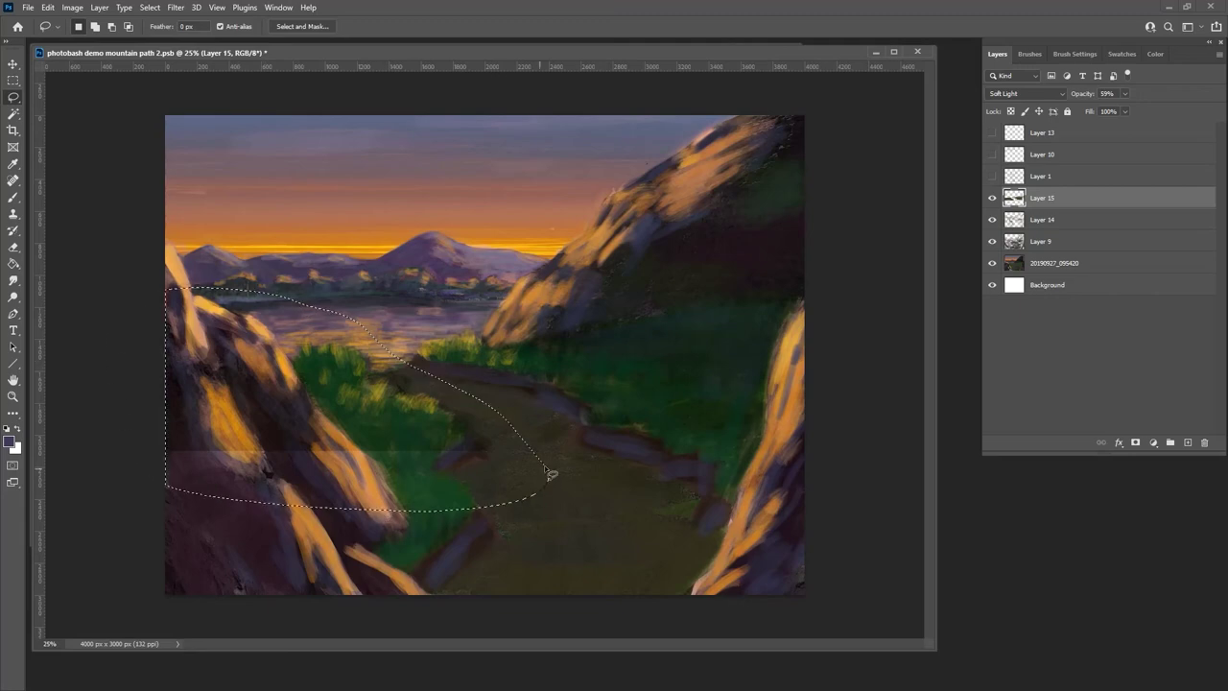
pyautogui.hotkey('ctrl', 'd')
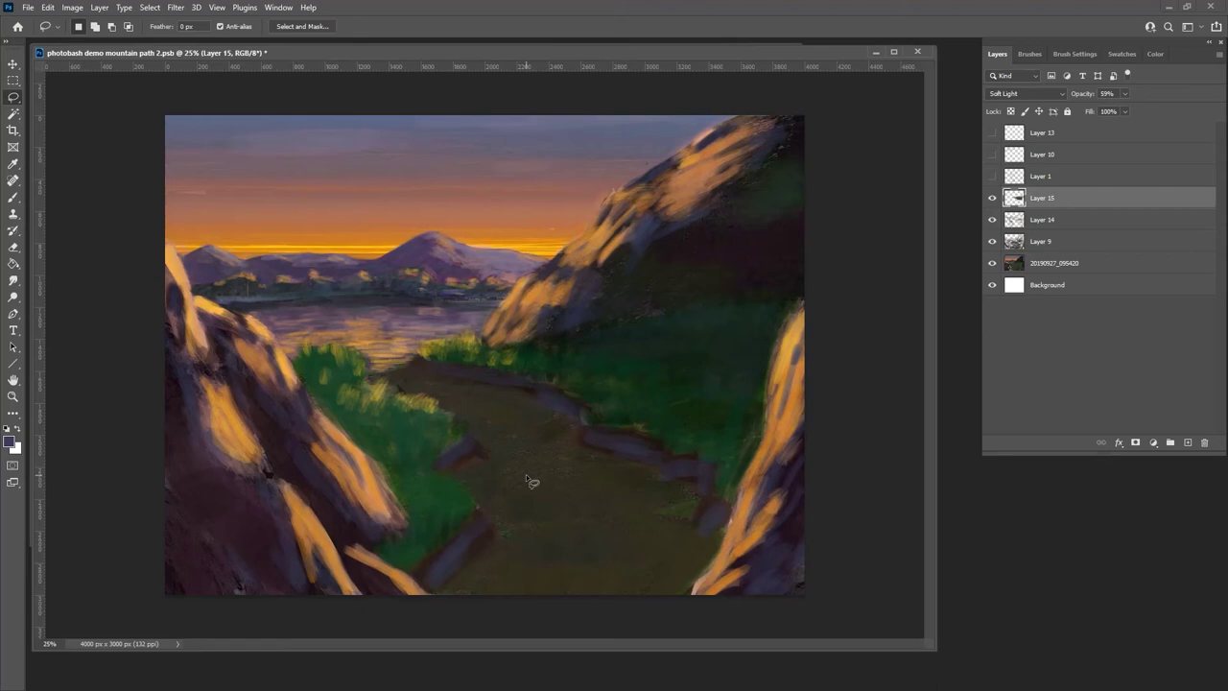
# - Toggle the grass texture layer's visibility repeatedly to compare the effect
pyautogui.press('e')
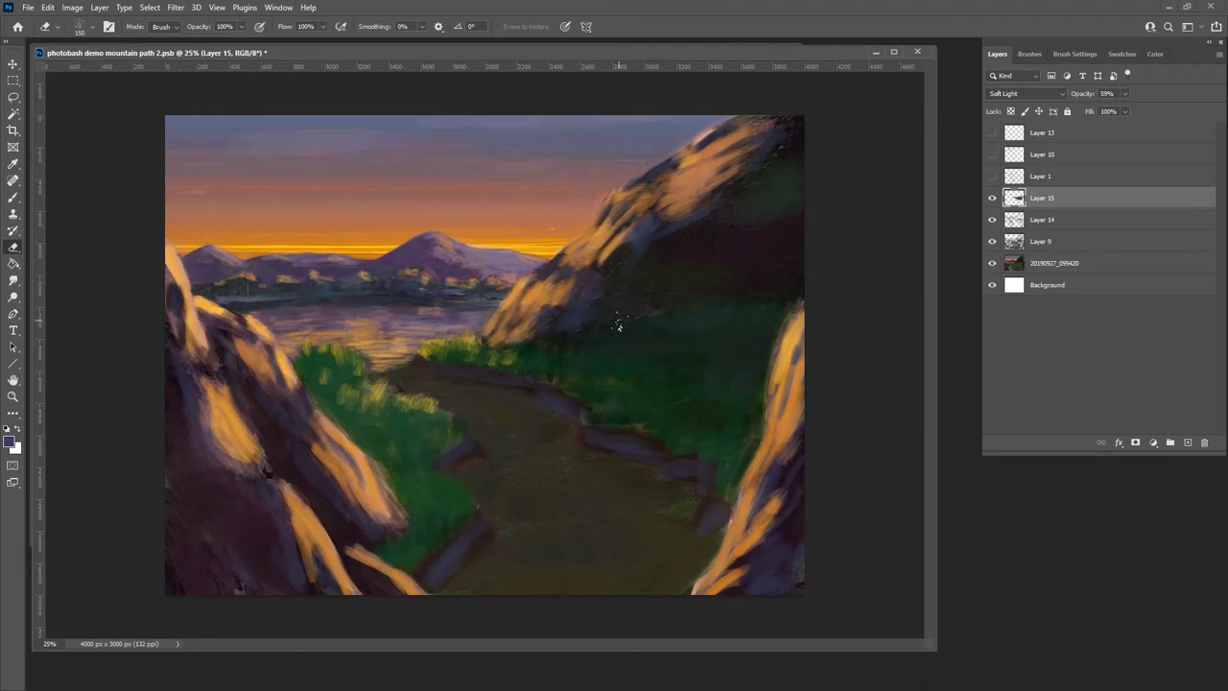
pyautogui.click(992, 198)
pyautogui.click(992, 198)
pyautogui.click(992, 198)
pyautogui.click(992, 198)
pyautogui.click(992, 197)
pyautogui.click(992, 197)
pyautogui.click(992, 198)
pyautogui.click(993, 198)
pyautogui.click(992, 198)
pyautogui.click(992, 198)
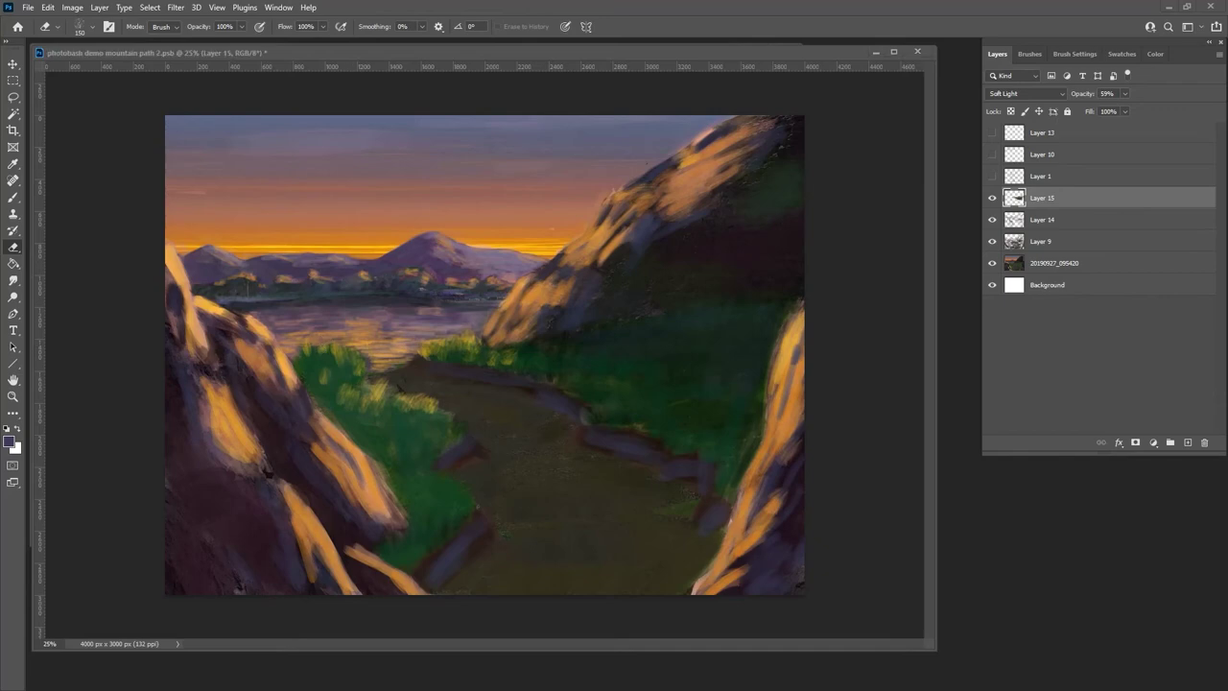
# - Open IMG_1071.JPG, lasso its left-side trees, and add a new layer above Layer 15 in the painting
pyautogui.moveTo(1035, 574)
pyautogui.mouseDown()
pyautogui.moveTo(921, 535)
pyautogui.moveTo(573, 494)
pyautogui.mouseUp()
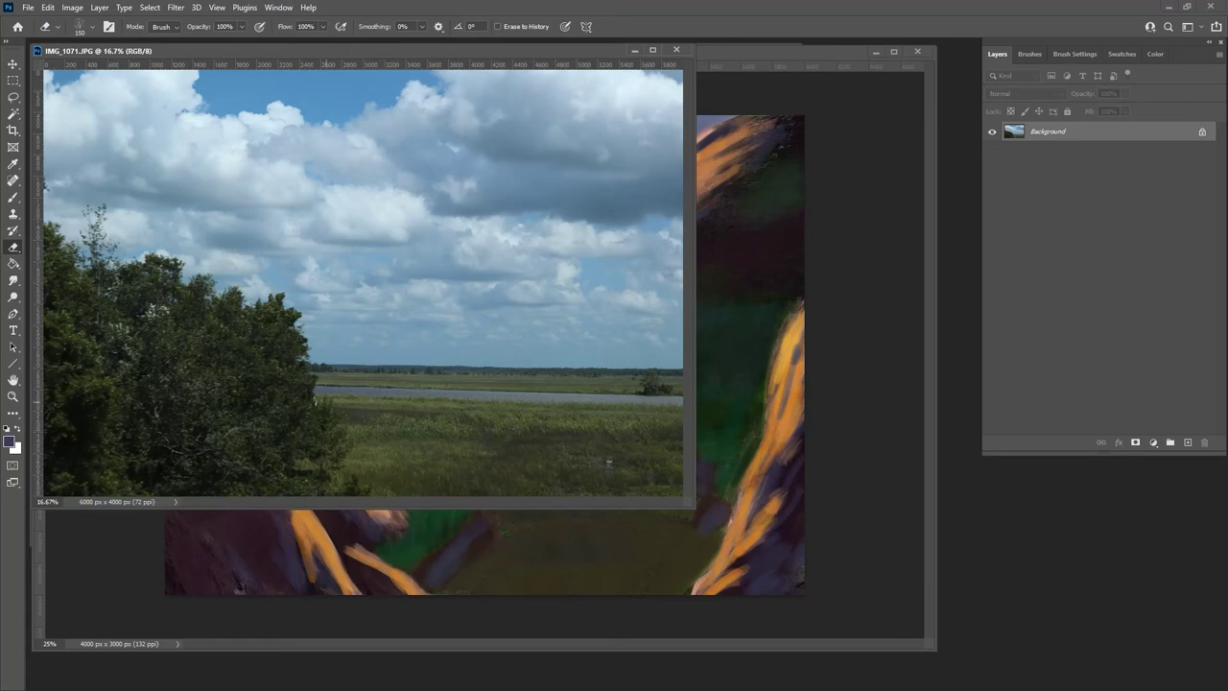
pyautogui.press('l')
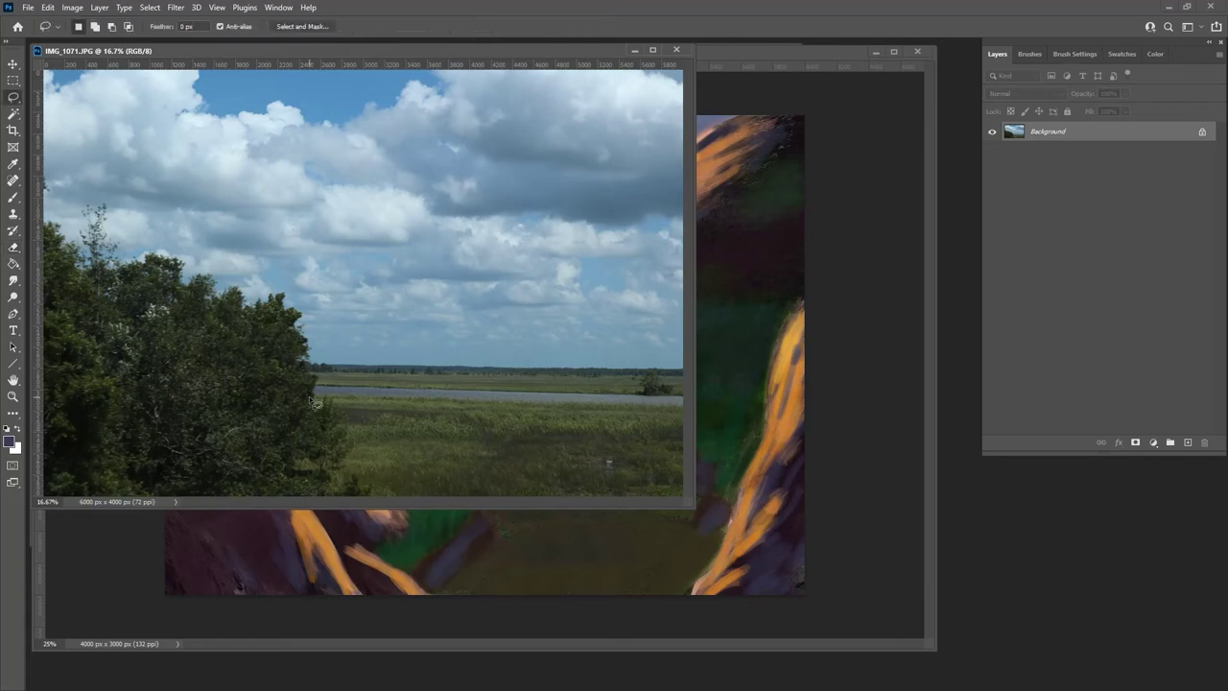
pyautogui.moveTo(327, 468)
pyautogui.mouseDown()
pyautogui.moveTo(231, 316)
pyautogui.moveTo(157, 288)
pyautogui.moveTo(63, 277)
pyautogui.moveTo(26, 362)
pyautogui.moveTo(73, 483)
pyautogui.moveTo(333, 532)
pyautogui.mouseUp()
pyautogui.click(738, 56)
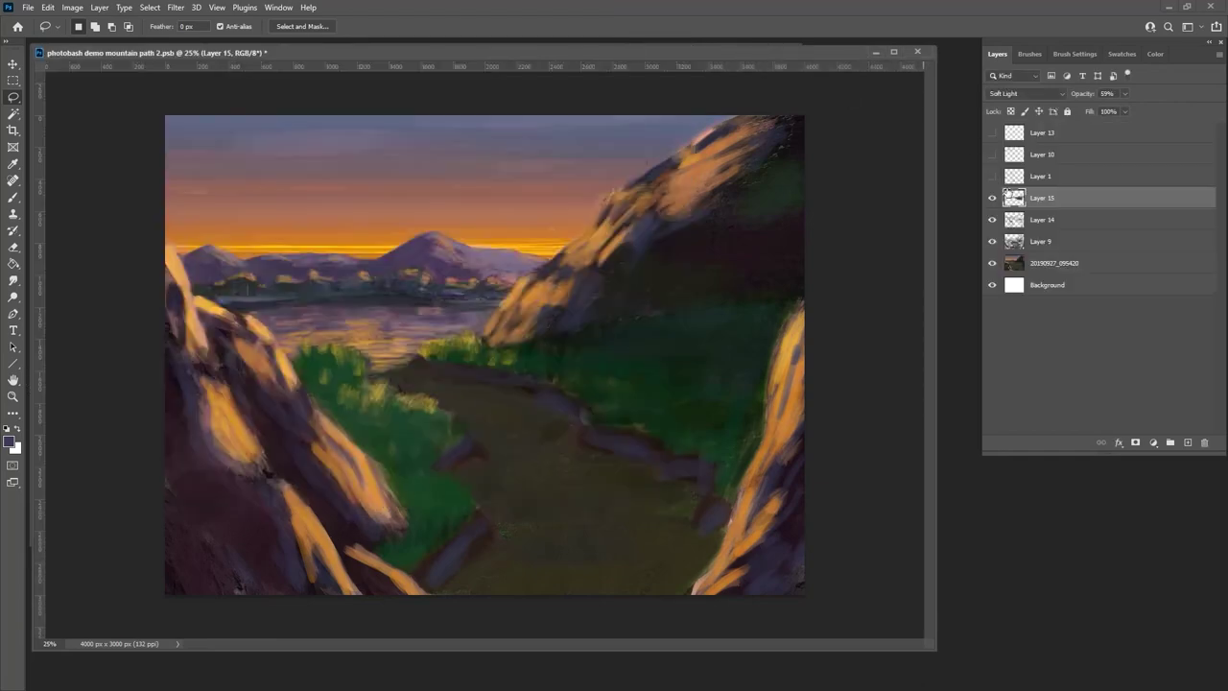
pyautogui.click(1188, 443)
# - Paste the trees onto Layer 16, move them left and down, and blend in Soft Light
pyautogui.hotkey('ctrl', 'v')
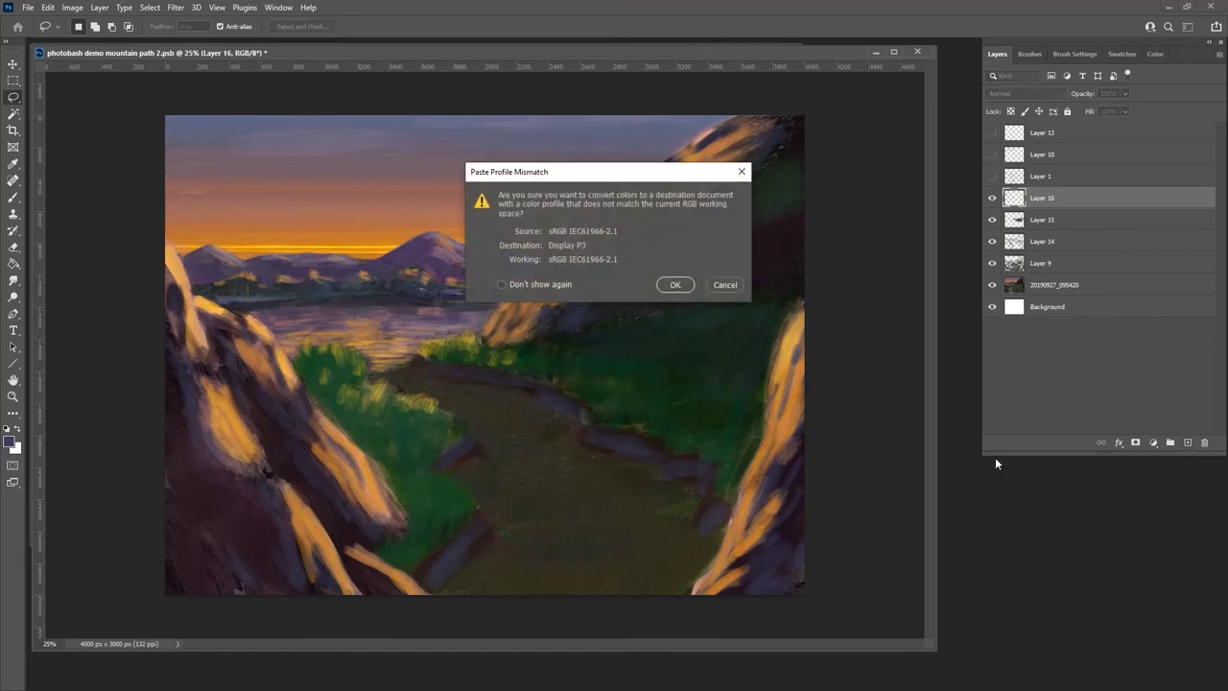
pyautogui.click(675, 292)
pyautogui.press('v')
pyautogui.moveTo(470, 380); pyautogui.dragTo(367, 408)
pyautogui.click(1025, 93)
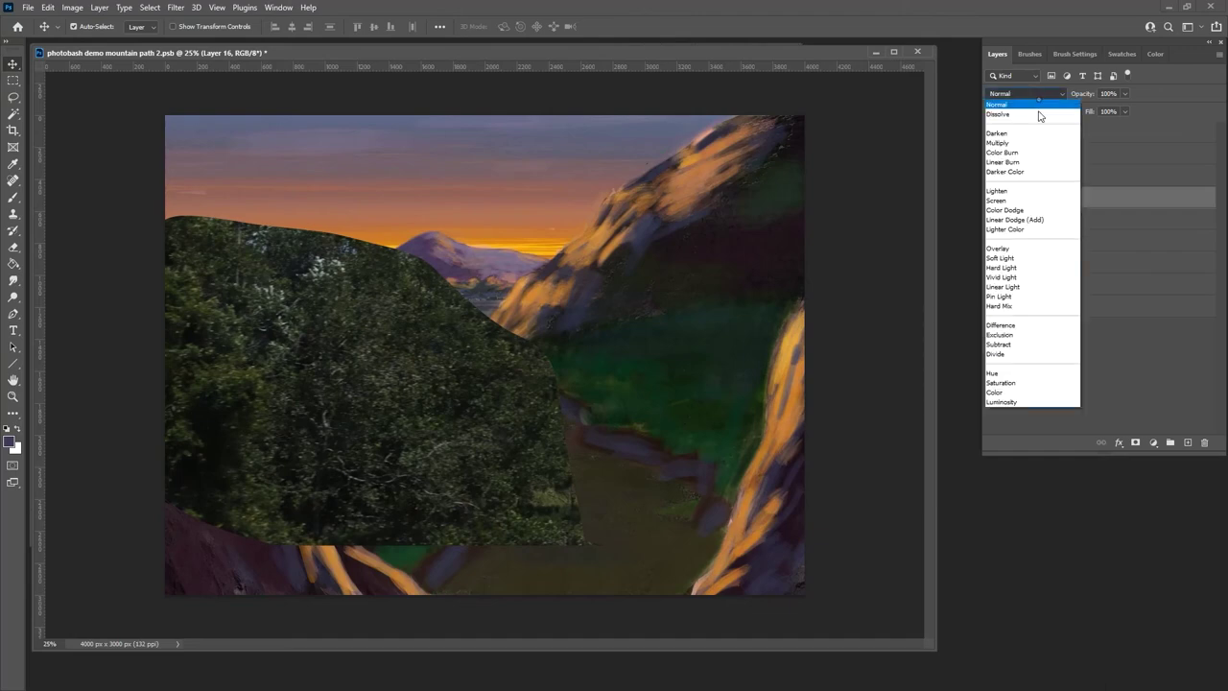
pyautogui.click(1012, 260)
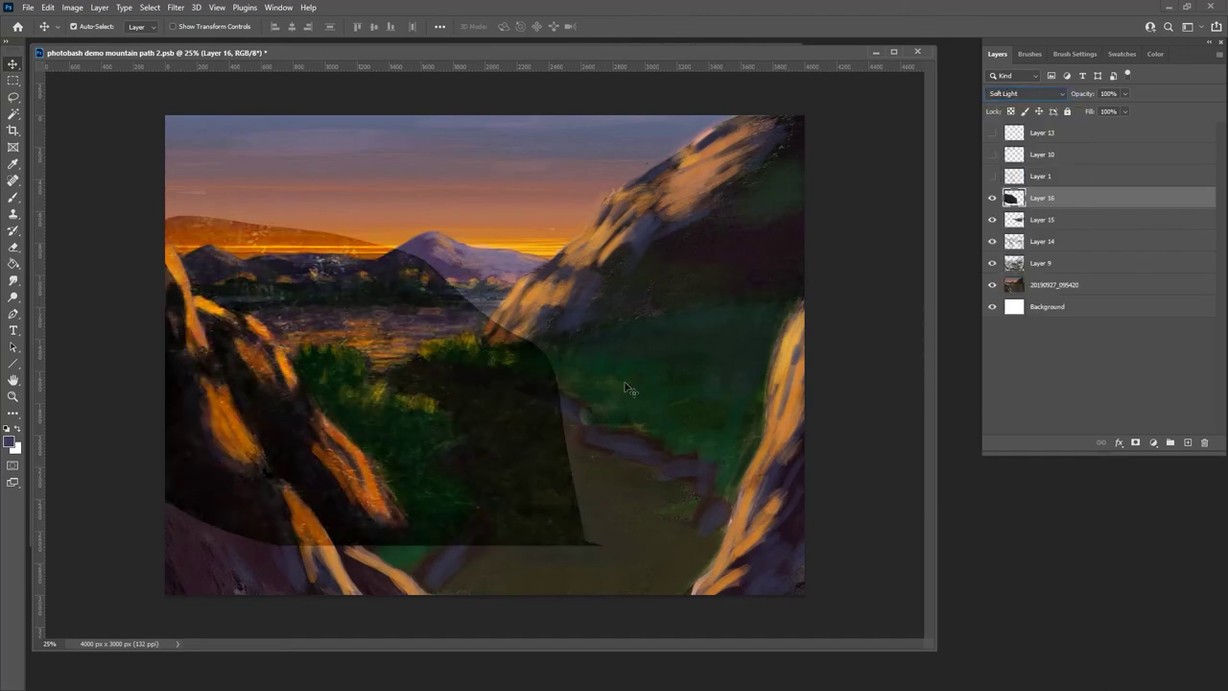
# - Shrink the trees patch to about a third and place it beside the left grass
pyautogui.press('ctrl')
pyautogui.hotkey('ctrl', 't')
pyautogui.moveTo(603, 216); pyautogui.dragTo(365, 342)
pyautogui.moveTo(314, 419); pyautogui.dragTo(365, 393)
pyautogui.press('Return')
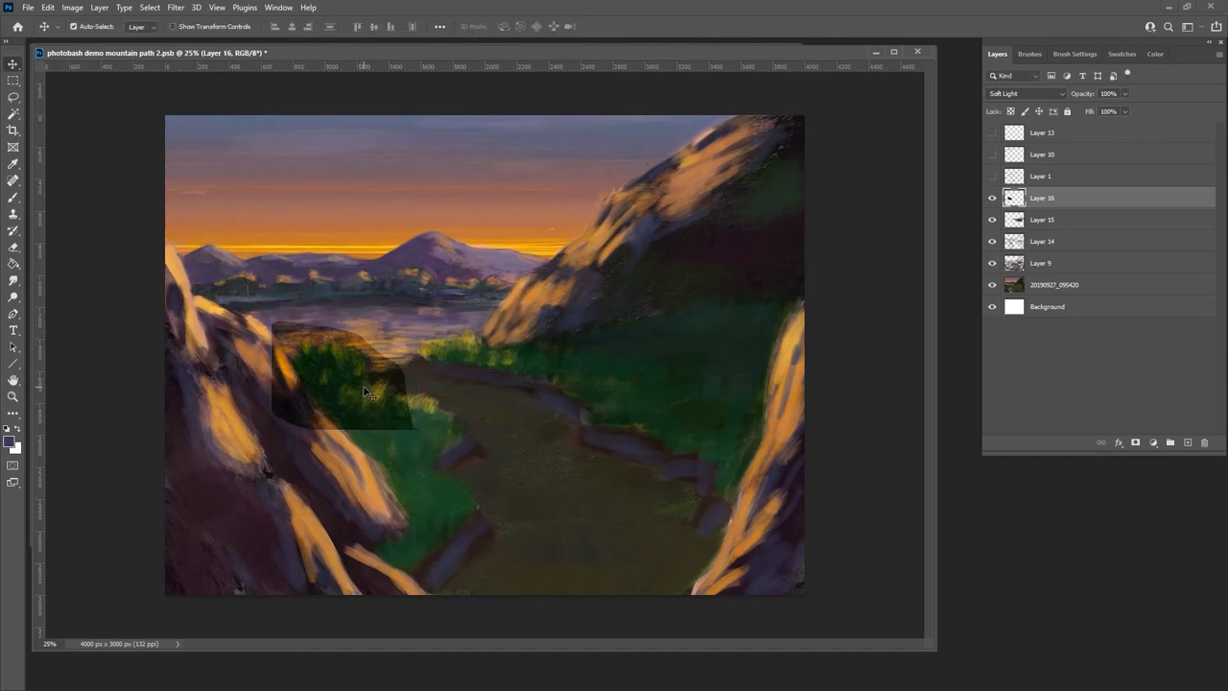
# - Erase the trees patch's left, top and upper-right edges, then paste the forest photo
pyautogui.press('e')
pyautogui.moveTo(280, 334)
pyautogui.mouseDown()
pyautogui.moveTo(293, 363)
pyautogui.moveTo(278, 365)
pyautogui.moveTo(301, 413)
pyautogui.moveTo(270, 364)
pyautogui.moveTo(284, 410)
pyautogui.moveTo(327, 437)
pyautogui.mouseUp()
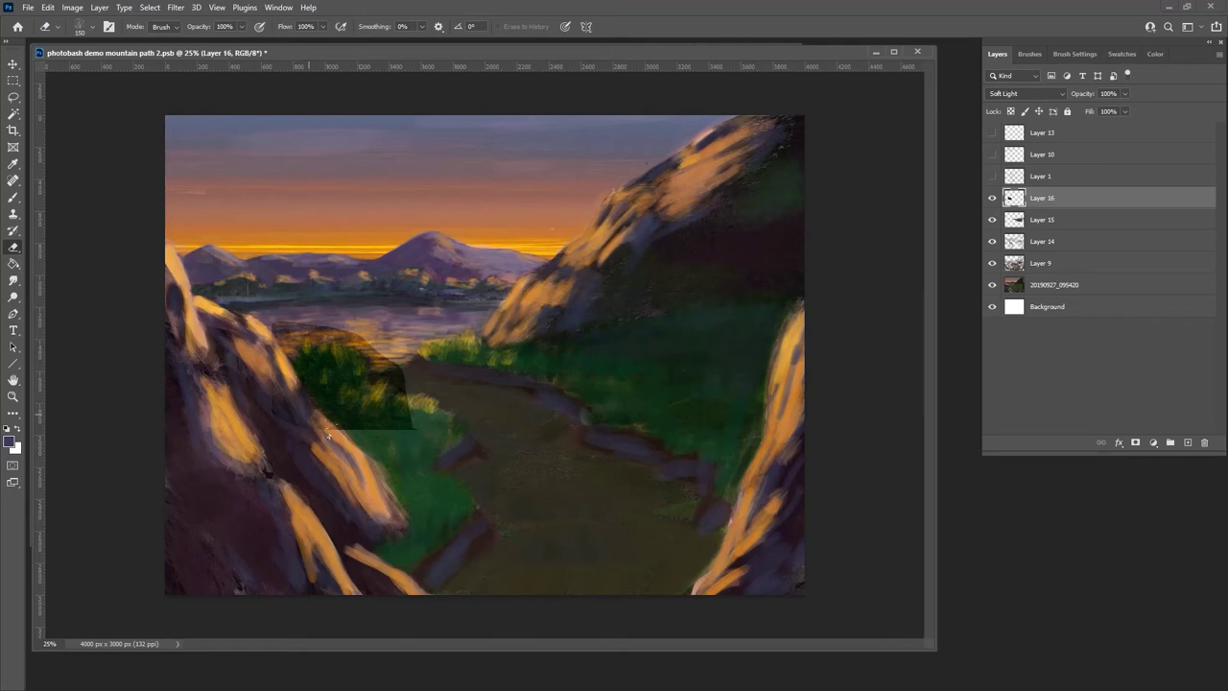
pyautogui.moveTo(284, 331)
pyautogui.mouseDown()
pyautogui.moveTo(281, 342)
pyautogui.moveTo(317, 326)
pyautogui.moveTo(351, 332)
pyautogui.moveTo(344, 342)
pyautogui.moveTo(377, 365)
pyautogui.mouseUp()
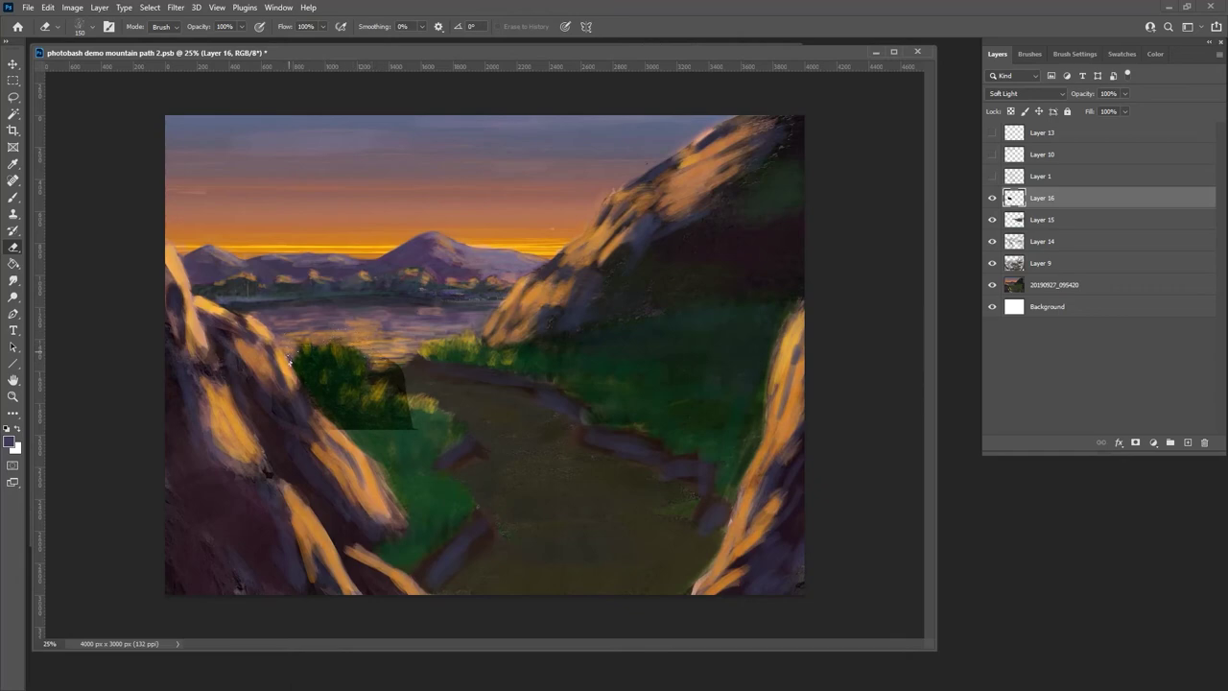
pyautogui.moveTo(378, 355); pyautogui.dragTo(396, 372)
pyautogui.moveTo(319, 405)
pyautogui.mouseDown()
pyautogui.moveTo(290, 382)
pyautogui.moveTo(272, 395)
pyautogui.moveTo(295, 438)
pyautogui.moveTo(293, 423)
pyautogui.moveTo(335, 414)
pyautogui.moveTo(367, 433)
pyautogui.moveTo(393, 366)
pyautogui.moveTo(380, 375)
pyautogui.moveTo(403, 370)
pyautogui.moveTo(403, 428)
pyautogui.moveTo(364, 422)
pyautogui.moveTo(370, 391)
pyautogui.mouseUp()
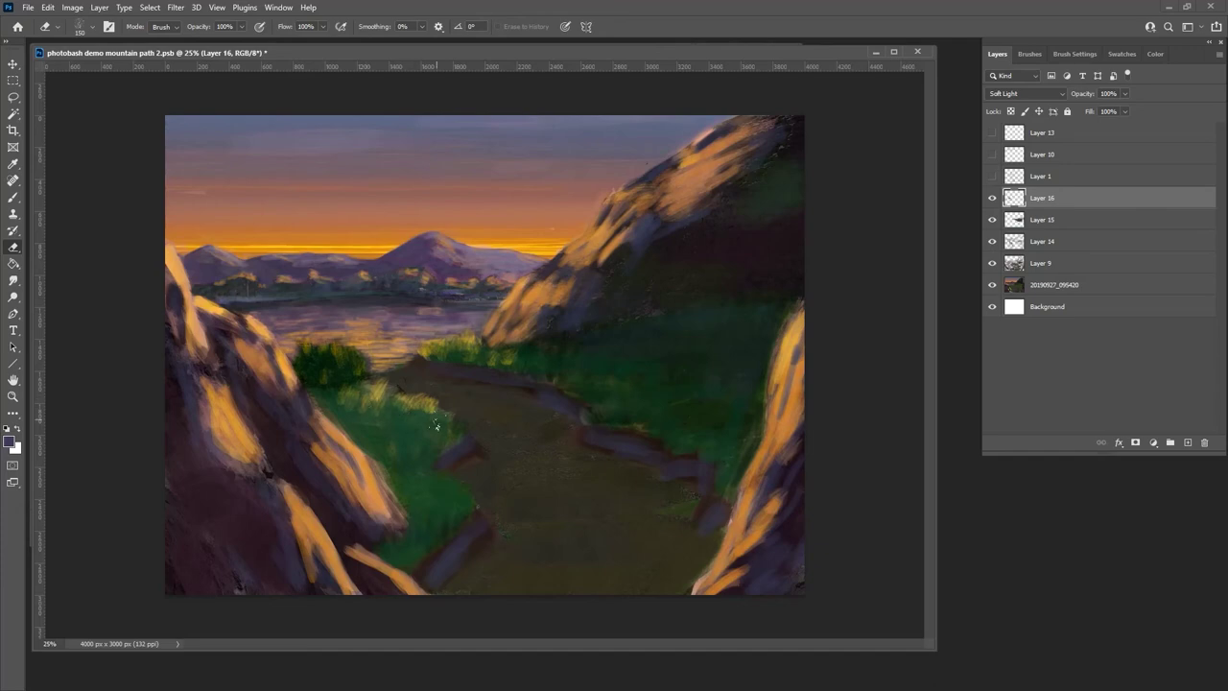
pyautogui.hotkey('ctrl', 'v')
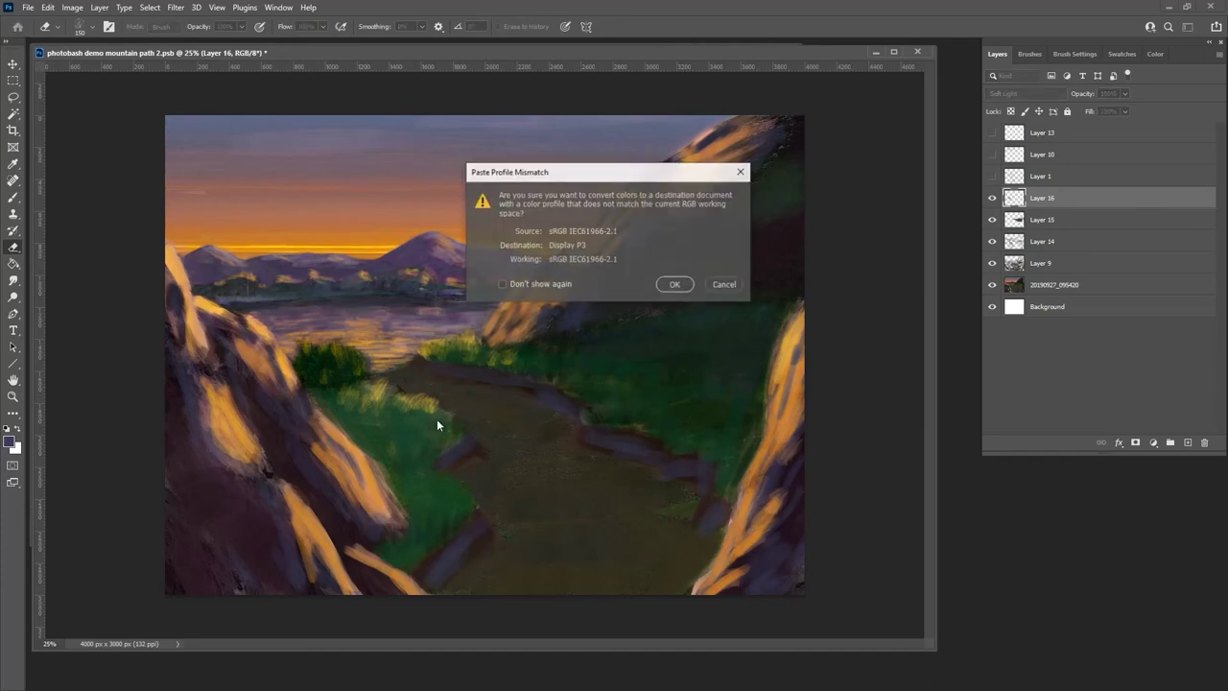
# - Convert the pasted forest photo's colours, shrink it, and mirror it horizontally
pyautogui.click(675, 284)
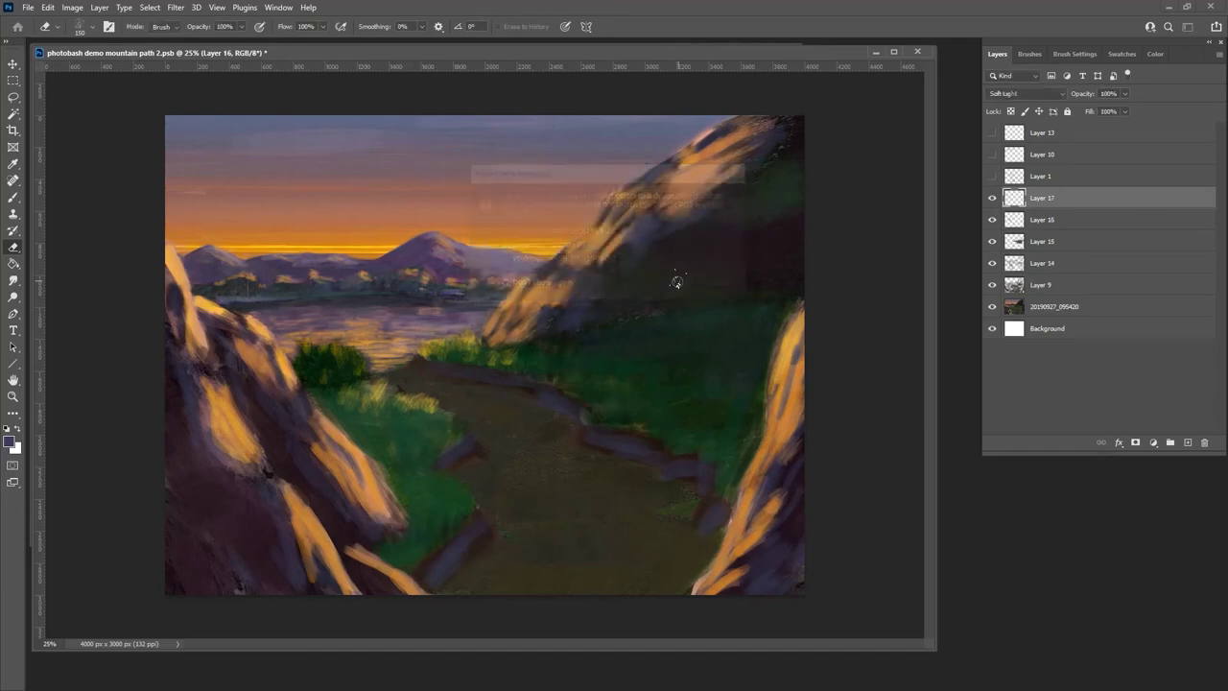
pyautogui.hotkey('ctrl', 't')
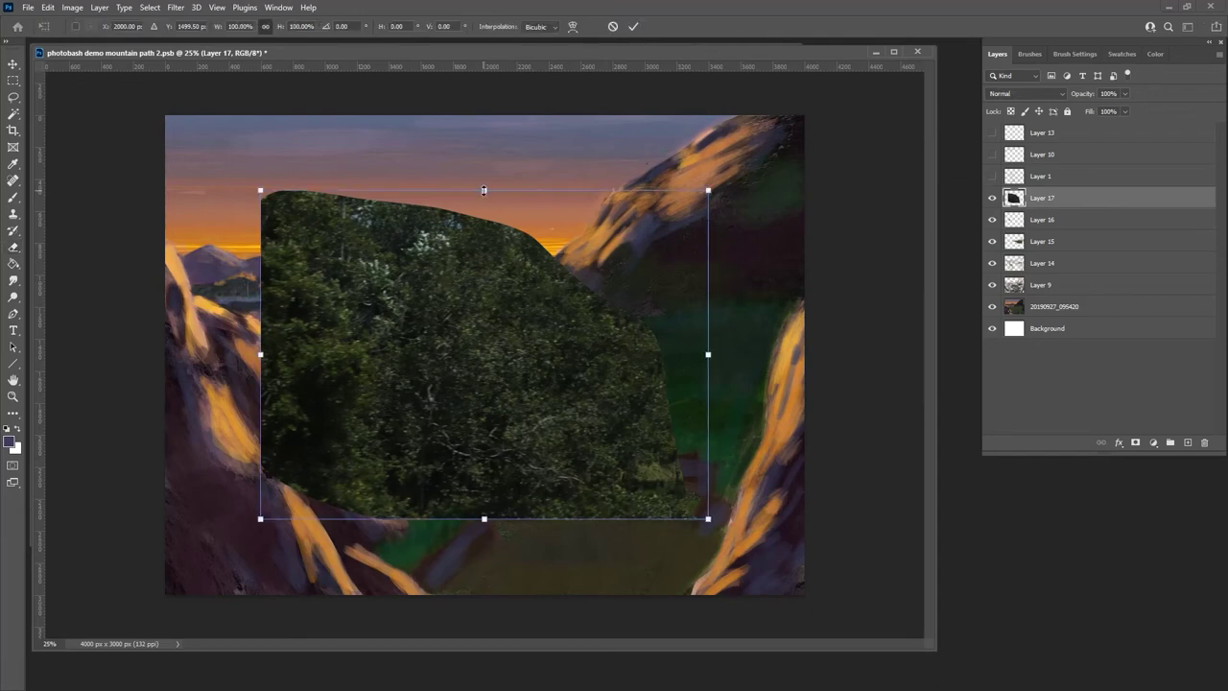
pyautogui.moveTo(484, 190); pyautogui.dragTo(484, 248)
pyautogui.rightClick(485, 362)
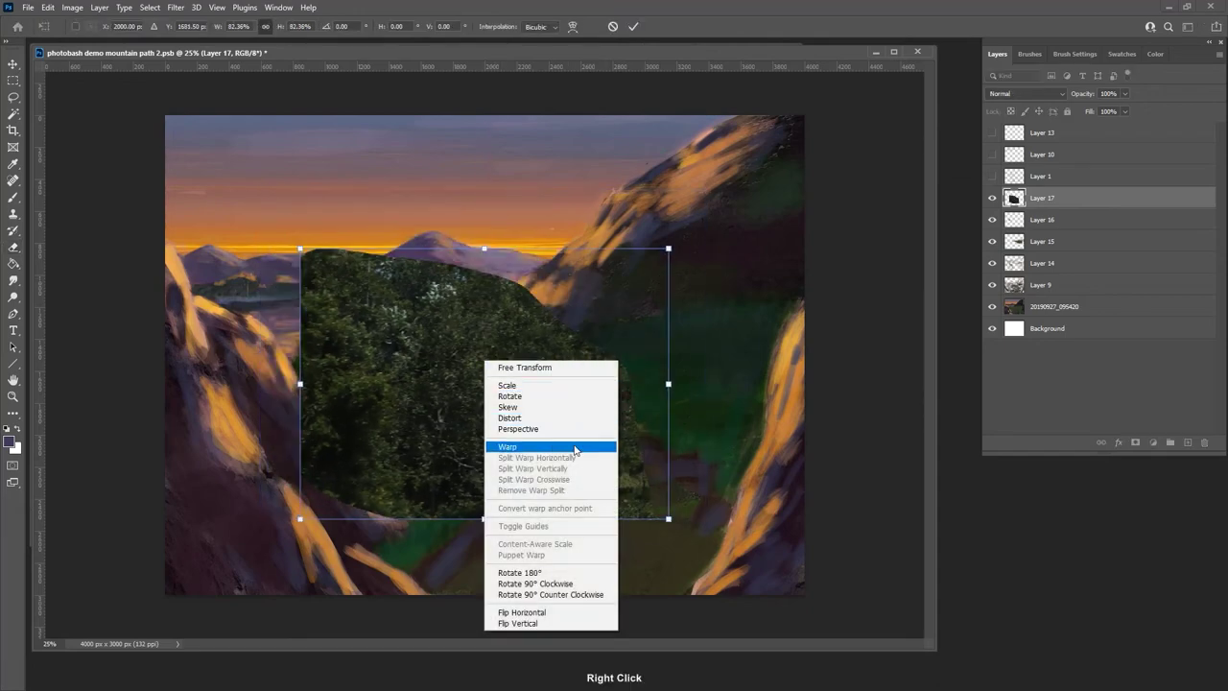
pyautogui.click(549, 622)
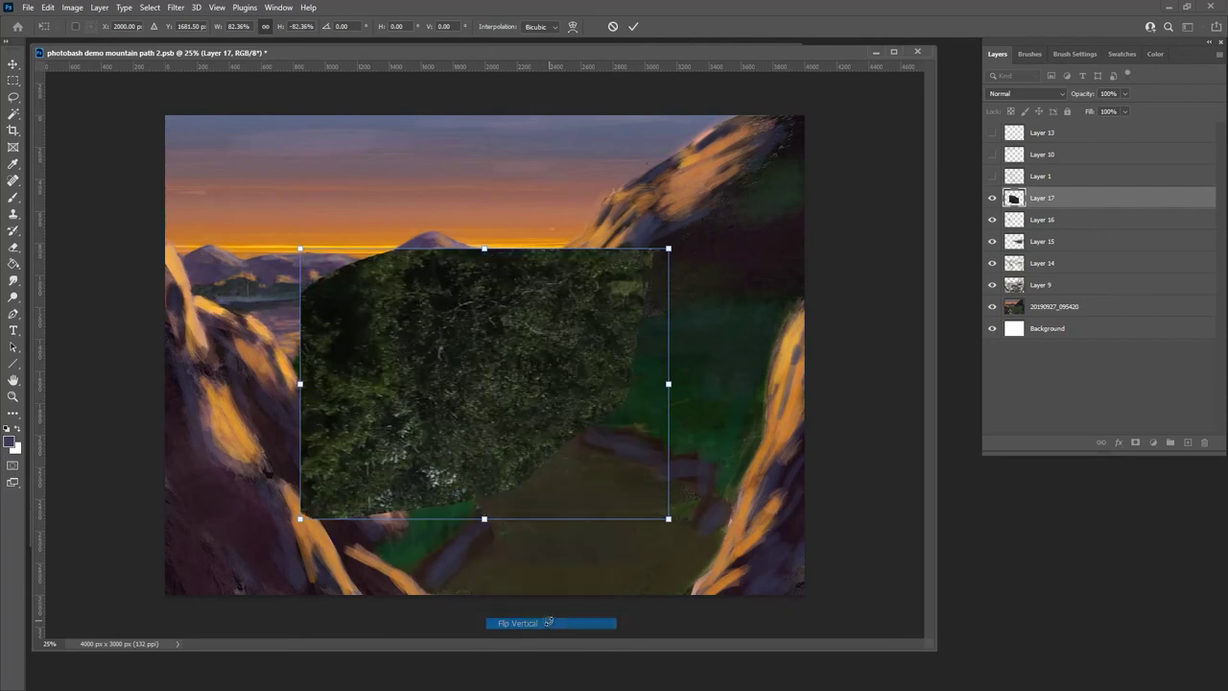
pyautogui.rightClick(529, 419)
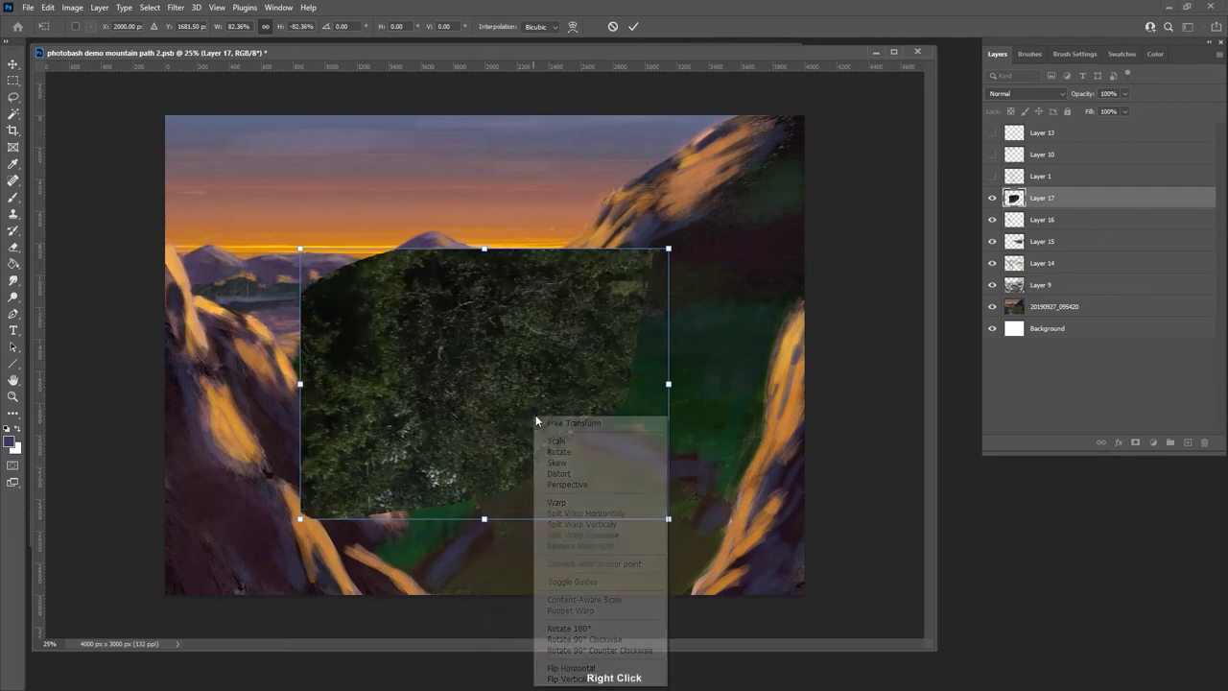
pyautogui.click(567, 678)
pyautogui.rightClick(522, 465)
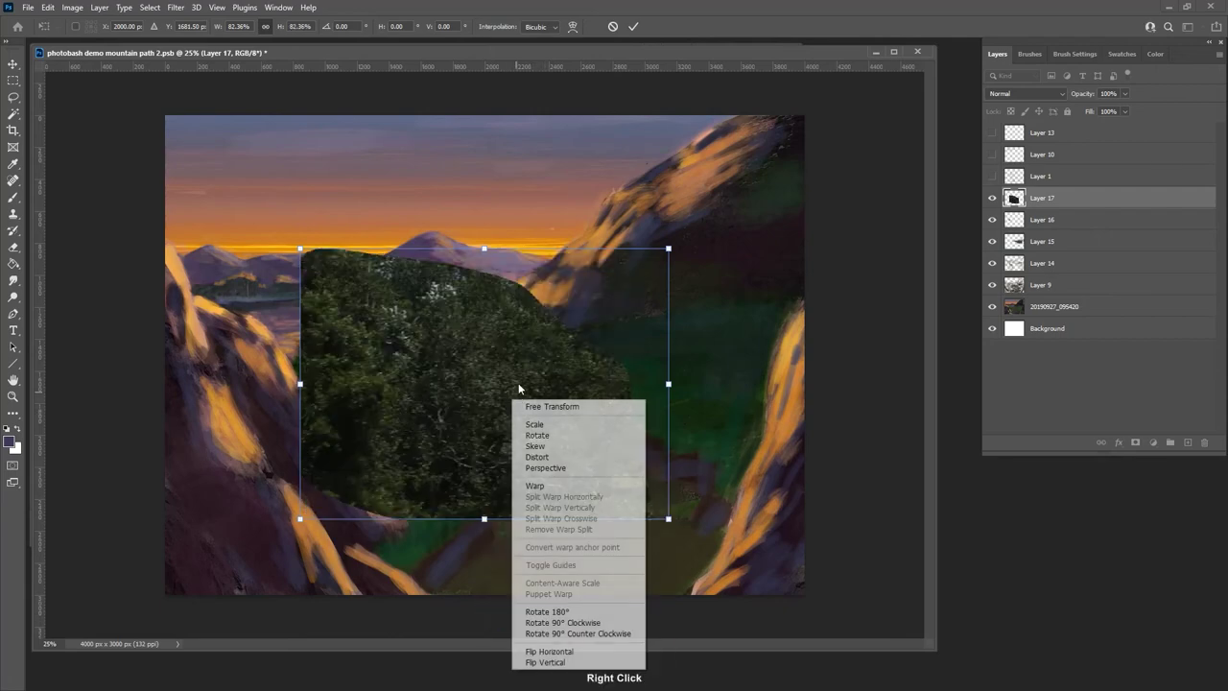
pyautogui.click(555, 648)
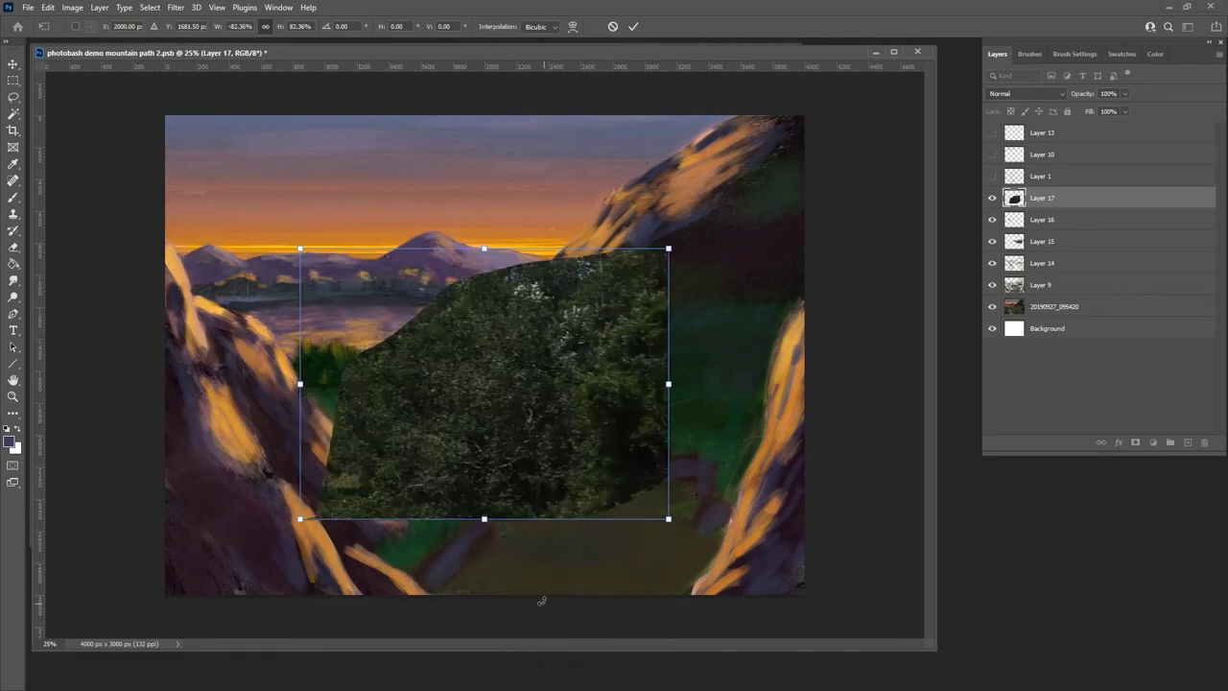
pyautogui.press('Return')
# - Set the forest layer to Soft Light, scale it to about half, and move it over the bushes
pyautogui.press('e')
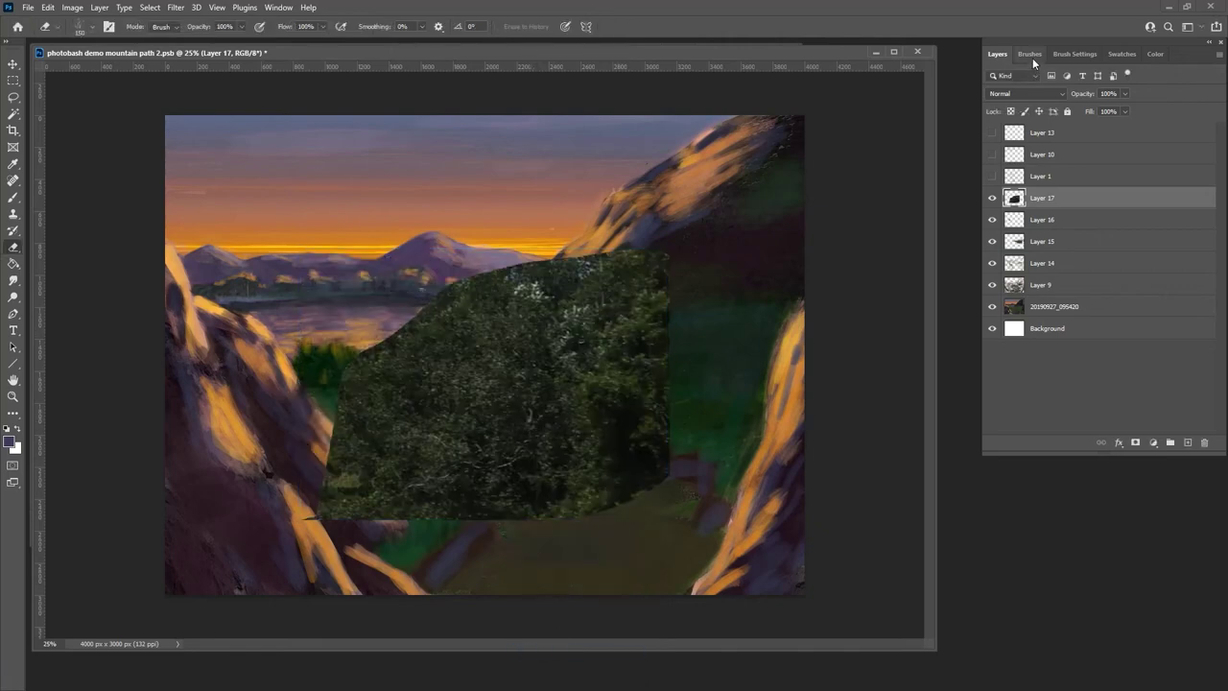
pyautogui.click(1010, 93)
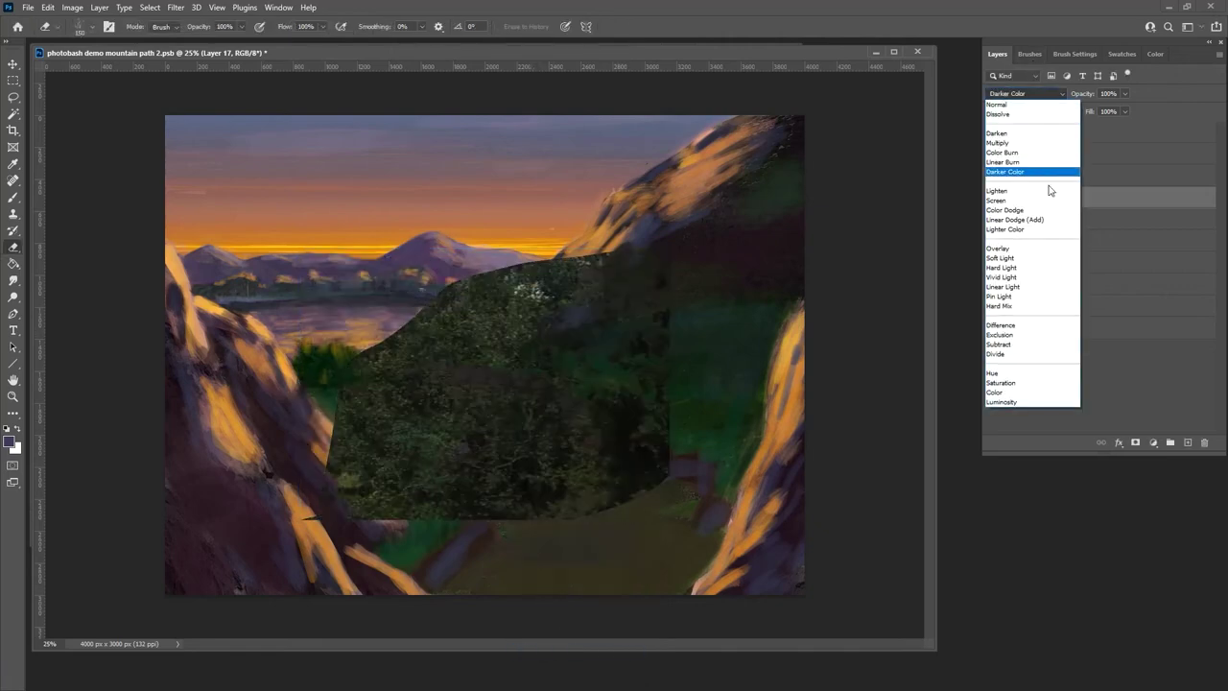
pyautogui.click(1012, 259)
pyautogui.hotkey('ctrl', 't')
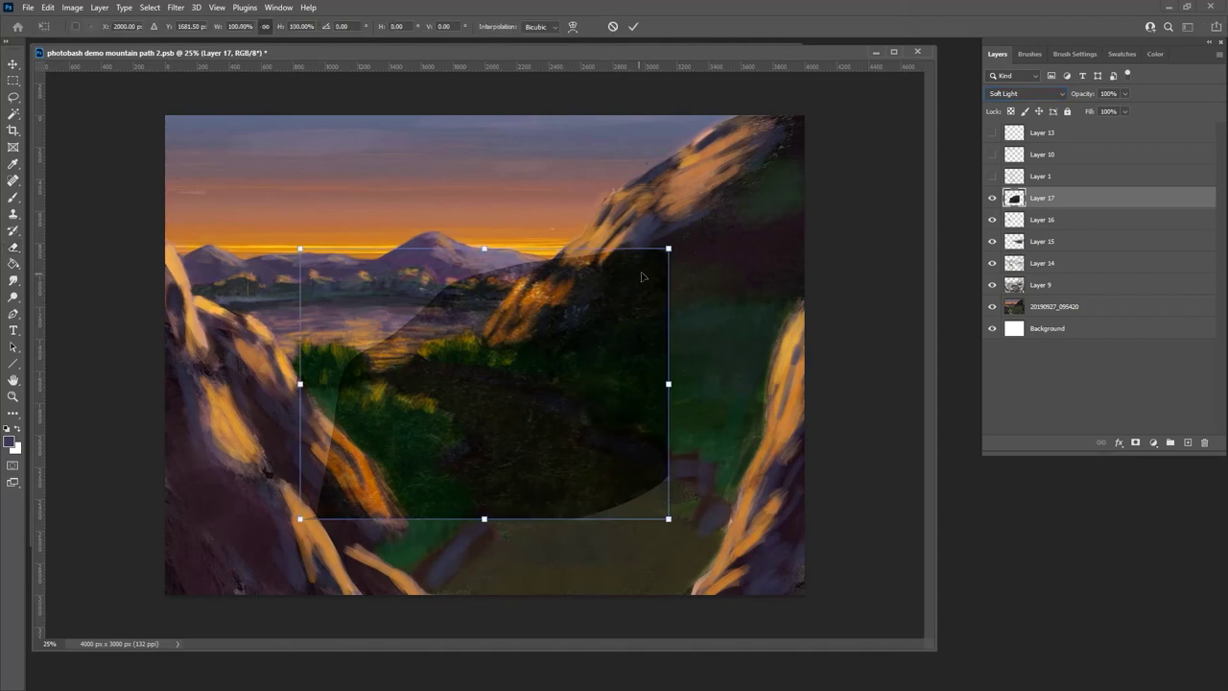
pyautogui.moveTo(662, 253); pyautogui.dragTo(490, 376)
pyautogui.moveTo(435, 443); pyautogui.dragTo(383, 389)
pyautogui.press('Return')
# - Erase the forest patch's excess over the bushes, the left rock, and its top
pyautogui.press('e')
pyautogui.moveTo(341, 327)
pyautogui.mouseDown()
pyautogui.moveTo(378, 358)
pyautogui.moveTo(380, 338)
pyautogui.moveTo(353, 370)
pyautogui.moveTo(366, 324)
pyautogui.moveTo(393, 327)
pyautogui.moveTo(403, 391)
pyautogui.moveTo(430, 296)
pyautogui.moveTo(413, 379)
pyautogui.moveTo(406, 362)
pyautogui.moveTo(424, 391)
pyautogui.moveTo(441, 352)
pyautogui.moveTo(432, 393)
pyautogui.mouseUp()
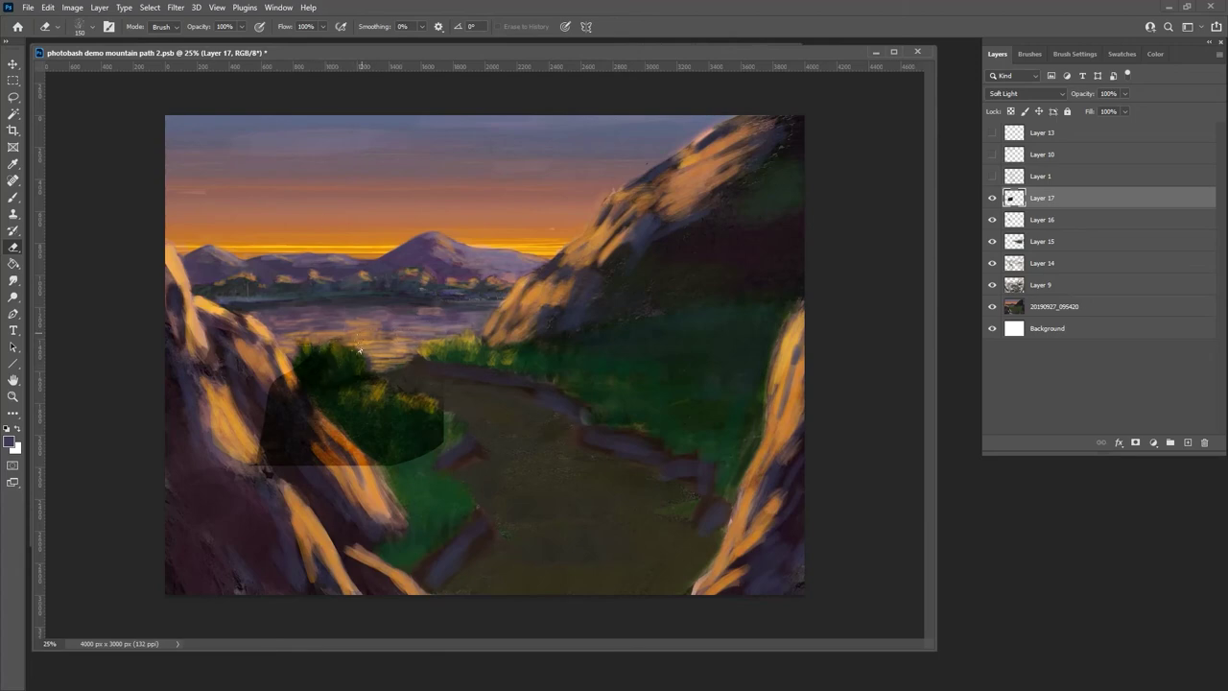
pyautogui.moveTo(310, 391)
pyautogui.mouseDown()
pyautogui.moveTo(286, 357)
pyautogui.moveTo(315, 434)
pyautogui.moveTo(261, 382)
pyautogui.moveTo(248, 468)
pyautogui.moveTo(314, 448)
pyautogui.moveTo(285, 472)
pyautogui.moveTo(354, 482)
pyautogui.moveTo(334, 457)
pyautogui.mouseUp()
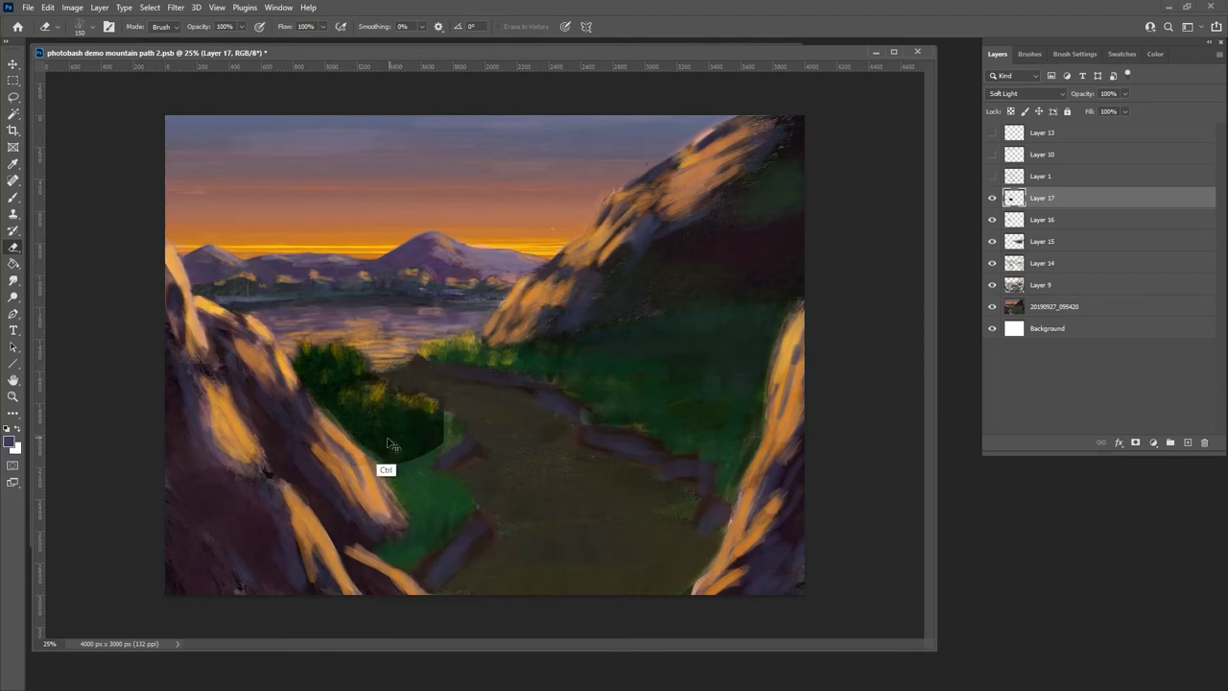
pyautogui.hotkey('ctrl', 'z')
pyautogui.moveTo(333, 459)
pyautogui.mouseDown()
pyautogui.moveTo(369, 463)
pyautogui.moveTo(312, 465)
pyautogui.moveTo(377, 481)
pyautogui.moveTo(393, 479)
pyautogui.moveTo(399, 449)
pyautogui.moveTo(422, 462)
pyautogui.mouseUp()
pyautogui.moveTo(425, 372); pyautogui.dragTo(452, 434)
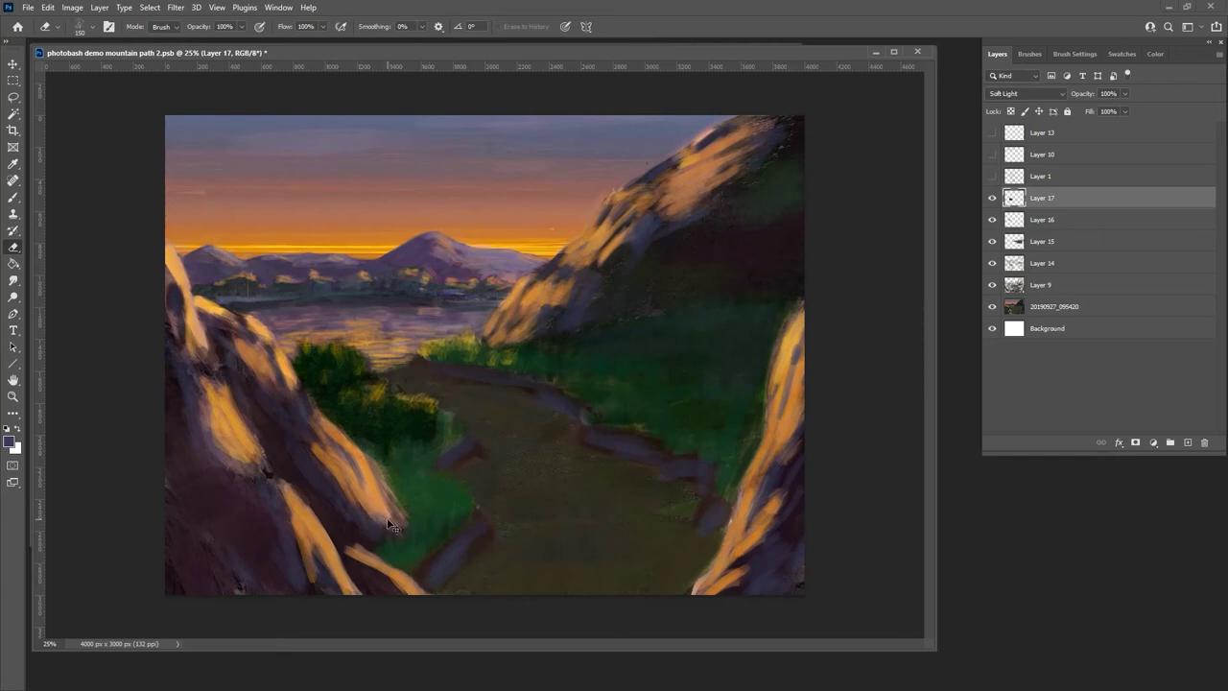
# - Paste the second tree photo in Soft Light, scaled to about 64% and shifted down-right
pyautogui.hotkey('ctrl', 'v')
pyautogui.click(1023, 91)
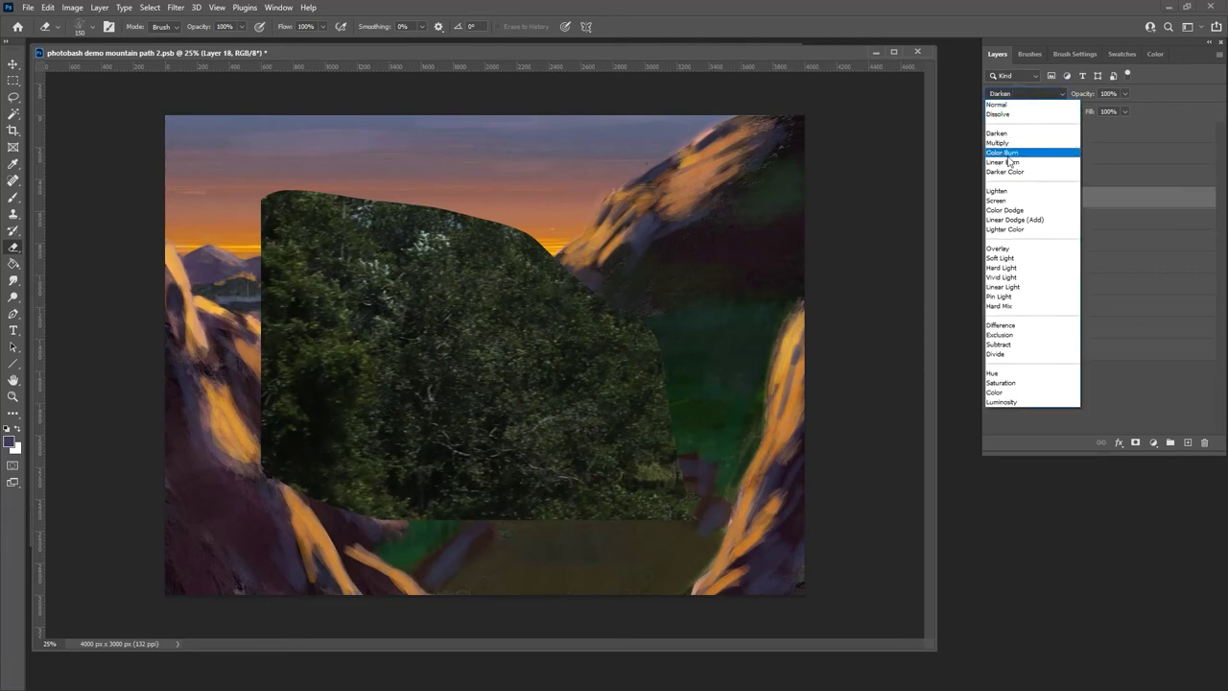
pyautogui.click(1015, 263)
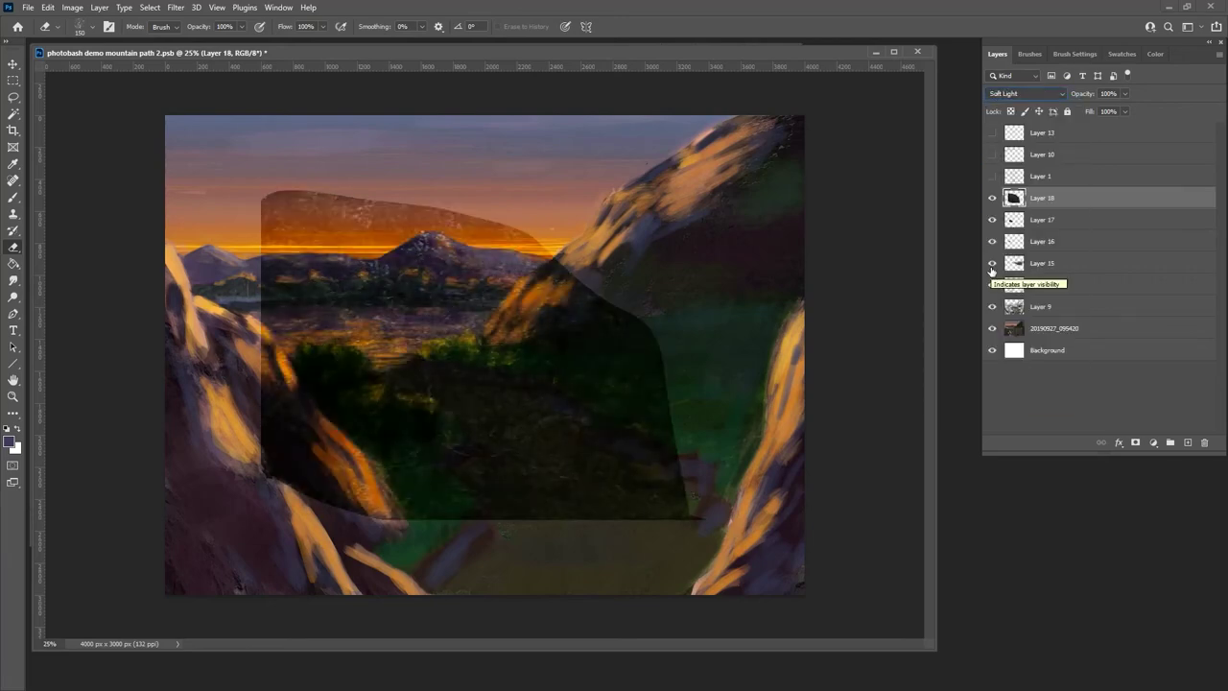
pyautogui.hotkey('ctrl', 't')
pyautogui.moveTo(708, 187); pyautogui.dragTo(534, 326)
pyautogui.moveTo(463, 428); pyautogui.dragTo(508, 476)
pyautogui.moveTo(559, 381); pyautogui.dragTo(571, 370)
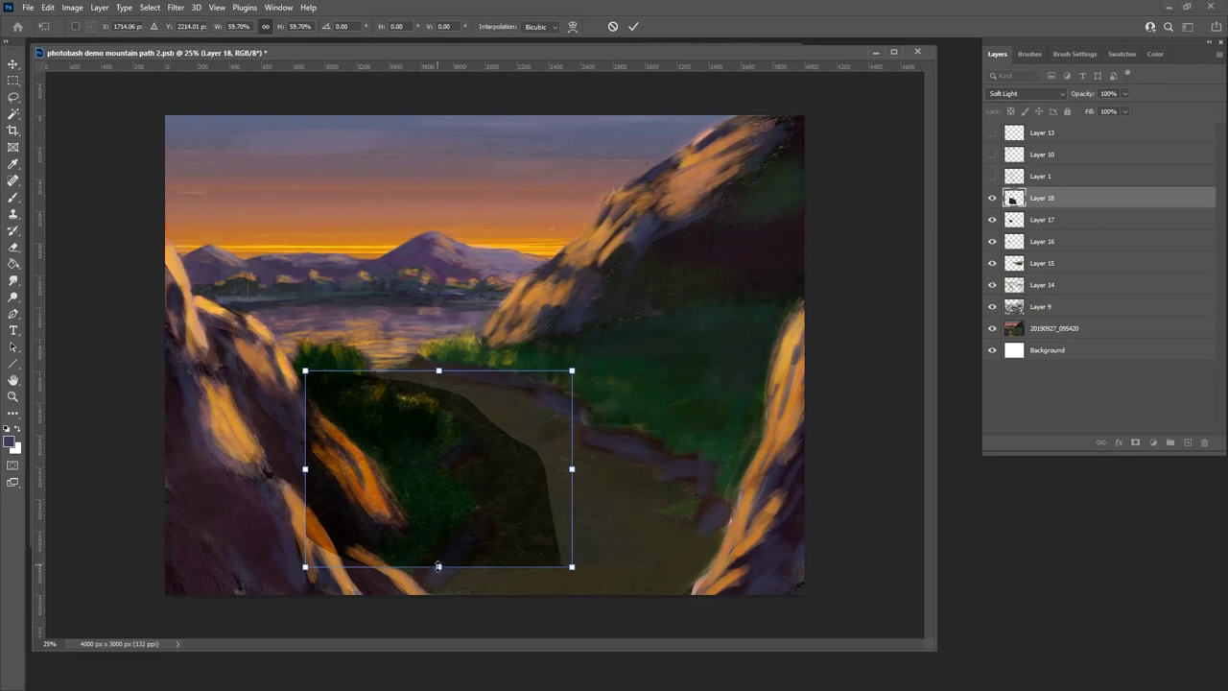
pyautogui.moveTo(438, 567); pyautogui.dragTo(438, 581)
pyautogui.press('Return')
# - Erase the tree texture from the left and orange rock edges and the dark wedge on the path
pyautogui.press('e')
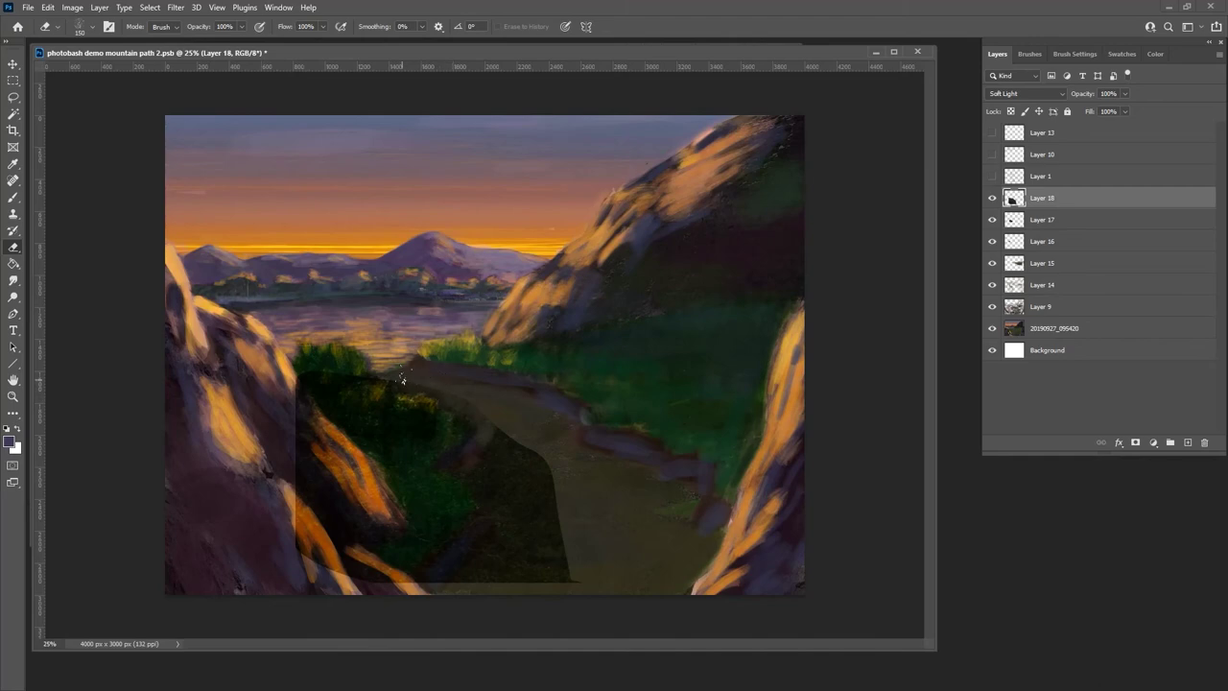
pyautogui.moveTo(314, 365)
pyautogui.mouseDown()
pyautogui.moveTo(332, 458)
pyautogui.moveTo(298, 390)
pyautogui.moveTo(319, 443)
pyautogui.moveTo(294, 415)
pyautogui.moveTo(303, 458)
pyautogui.moveTo(289, 549)
pyautogui.moveTo(311, 514)
pyautogui.moveTo(321, 522)
pyautogui.moveTo(303, 577)
pyautogui.moveTo(300, 541)
pyautogui.moveTo(333, 518)
pyautogui.moveTo(321, 586)
pyautogui.moveTo(335, 550)
pyautogui.moveTo(363, 593)
pyautogui.moveTo(314, 546)
pyautogui.moveTo(394, 588)
pyautogui.mouseUp()
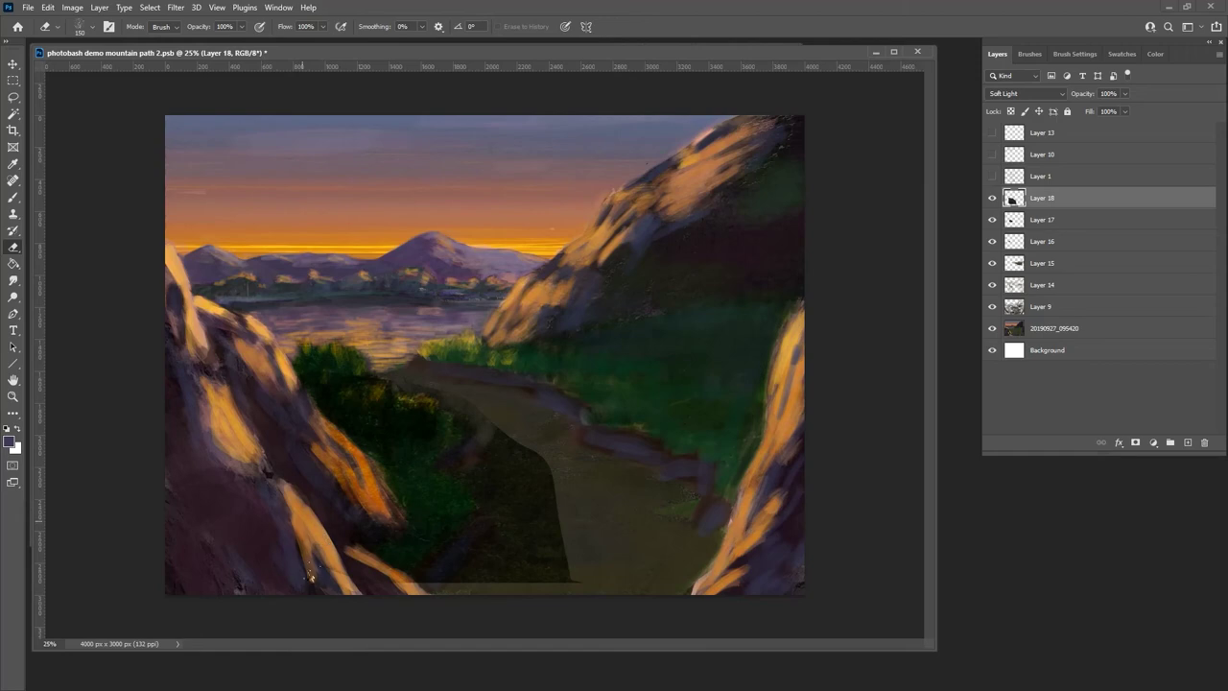
pyautogui.moveTo(370, 509)
pyautogui.mouseDown()
pyautogui.moveTo(353, 547)
pyautogui.moveTo(384, 528)
pyautogui.mouseUp()
pyautogui.moveTo(302, 429)
pyautogui.mouseDown()
pyautogui.moveTo(359, 474)
pyautogui.moveTo(346, 455)
pyautogui.moveTo(325, 435)
pyautogui.moveTo(391, 520)
pyautogui.moveTo(319, 444)
pyautogui.moveTo(364, 513)
pyautogui.moveTo(346, 513)
pyautogui.moveTo(396, 525)
pyautogui.moveTo(363, 485)
pyautogui.moveTo(338, 535)
pyautogui.moveTo(376, 533)
pyautogui.moveTo(367, 539)
pyautogui.moveTo(361, 498)
pyautogui.mouseUp()
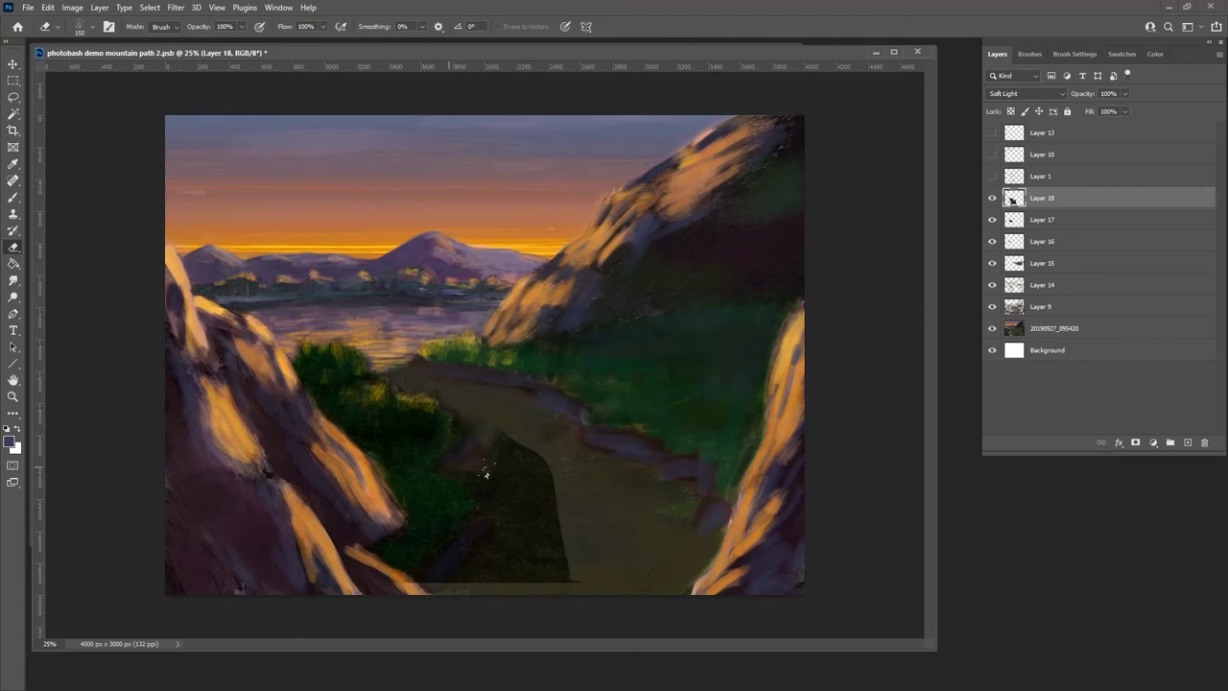
pyautogui.moveTo(467, 410)
pyautogui.mouseDown()
pyautogui.moveTo(480, 452)
pyautogui.moveTo(513, 444)
pyautogui.moveTo(565, 516)
pyautogui.moveTo(536, 491)
pyautogui.moveTo(572, 582)
pyautogui.moveTo(589, 560)
pyautogui.moveTo(451, 614)
pyautogui.moveTo(483, 557)
pyautogui.moveTo(469, 555)
pyautogui.moveTo(415, 599)
pyautogui.moveTo(501, 517)
pyautogui.moveTo(490, 569)
pyautogui.moveTo(538, 556)
pyautogui.moveTo(552, 501)
pyautogui.moveTo(505, 461)
pyautogui.moveTo(490, 508)
pyautogui.mouseUp()
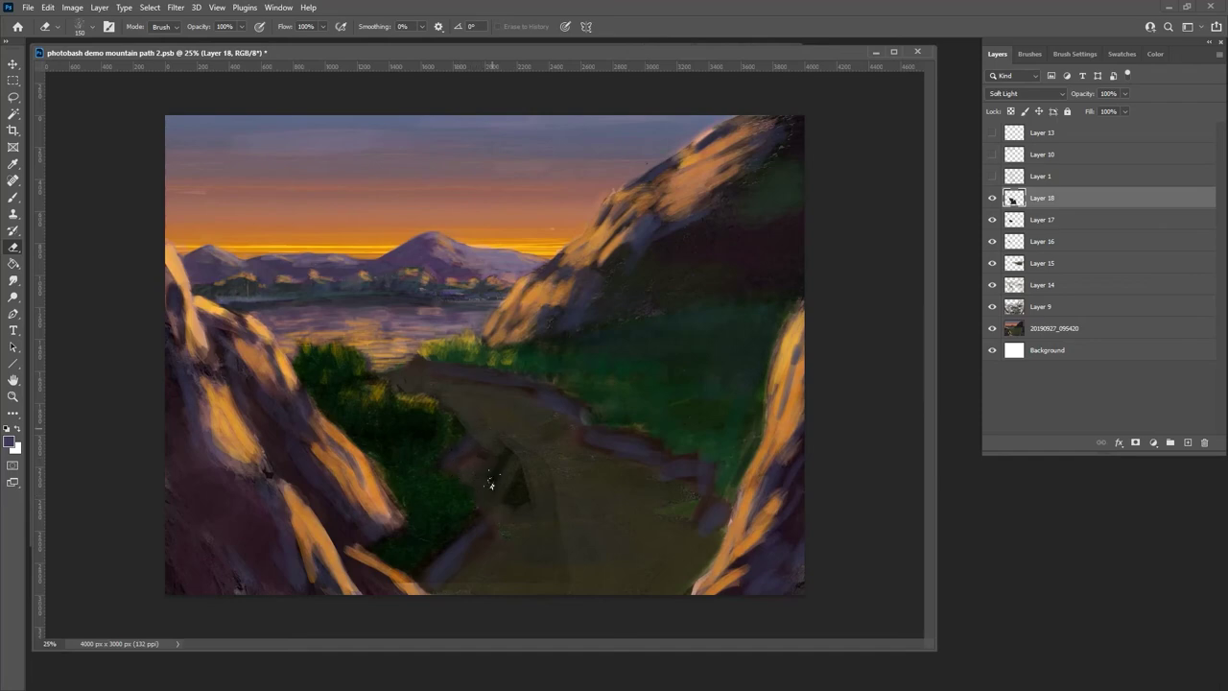
pyautogui.moveTo(505, 493); pyautogui.dragTo(542, 495)
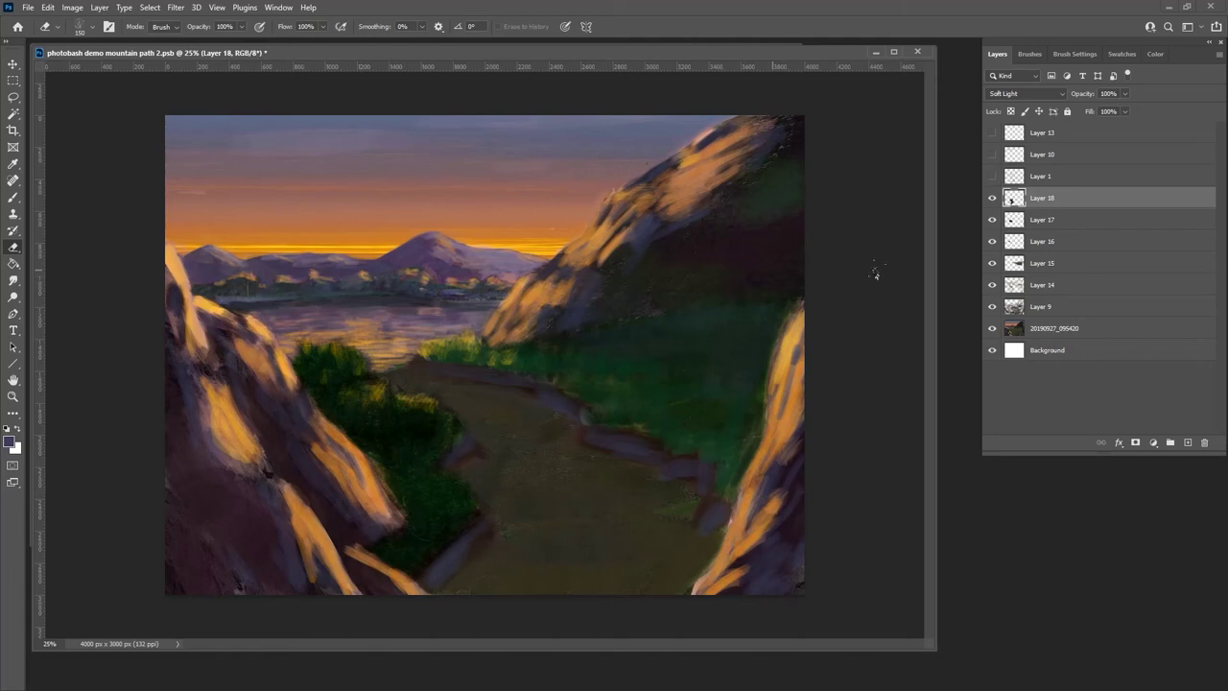
# - Click through Layers 17, 16, 15 and 1, then toggle Layer 18's visibility to compare
pyautogui.click(1008, 223)
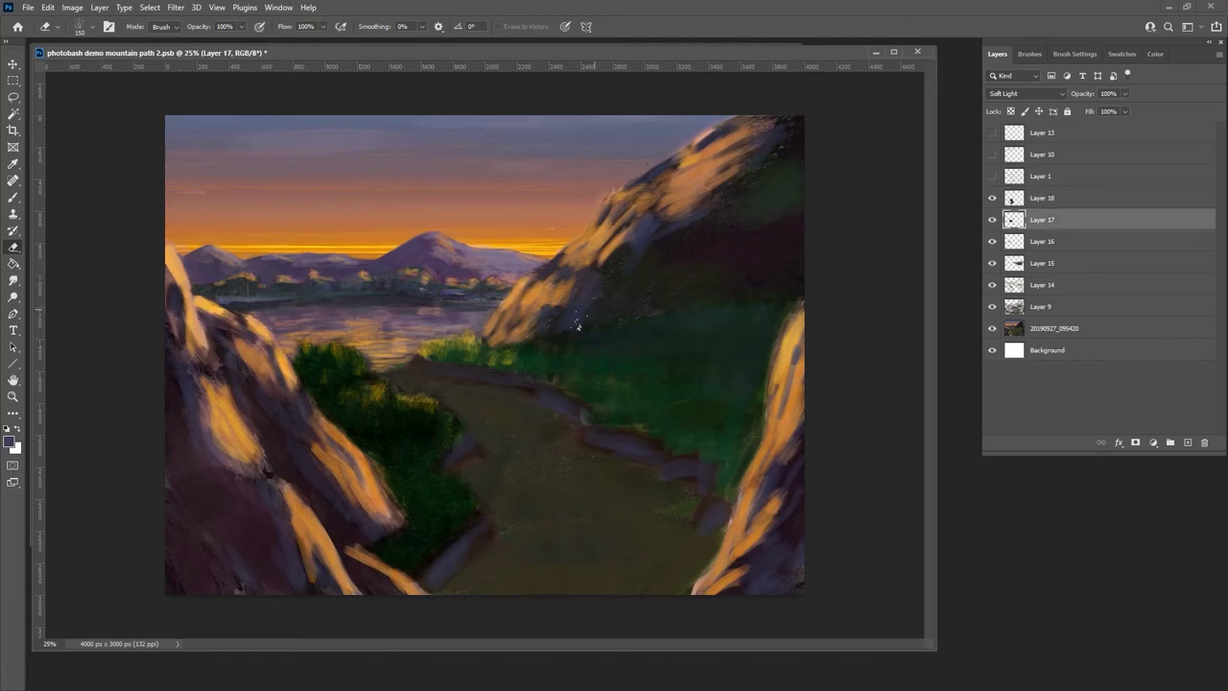
pyautogui.click(1025, 243)
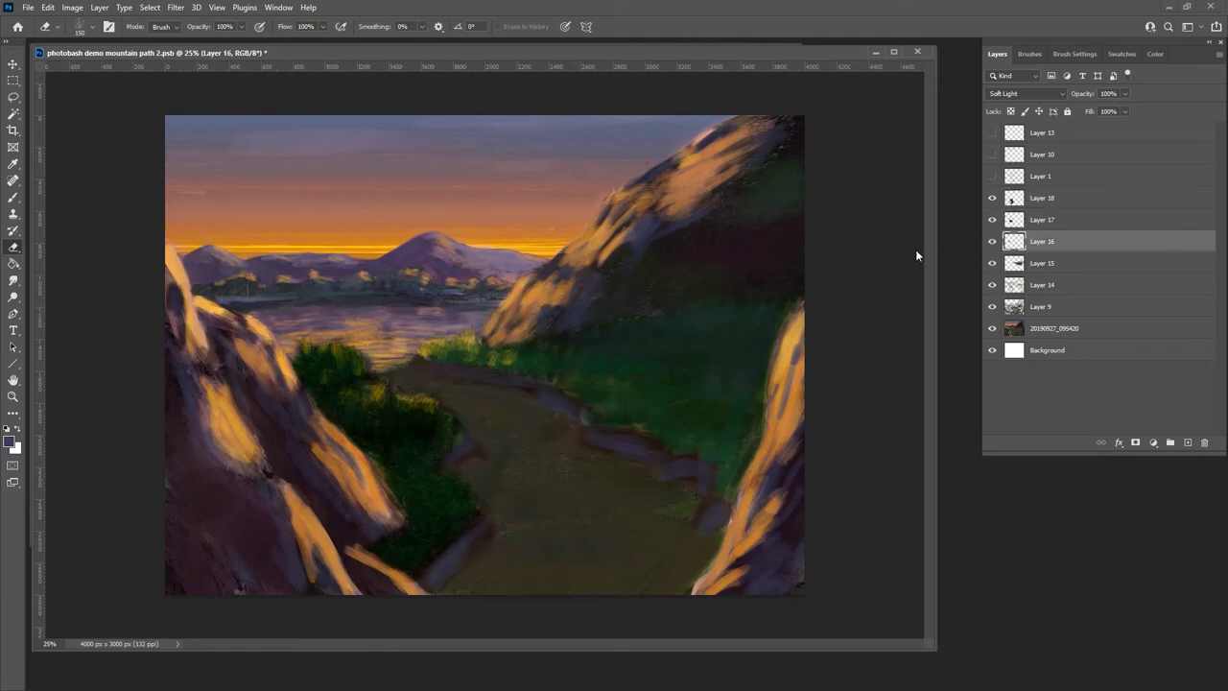
pyautogui.click(1015, 267)
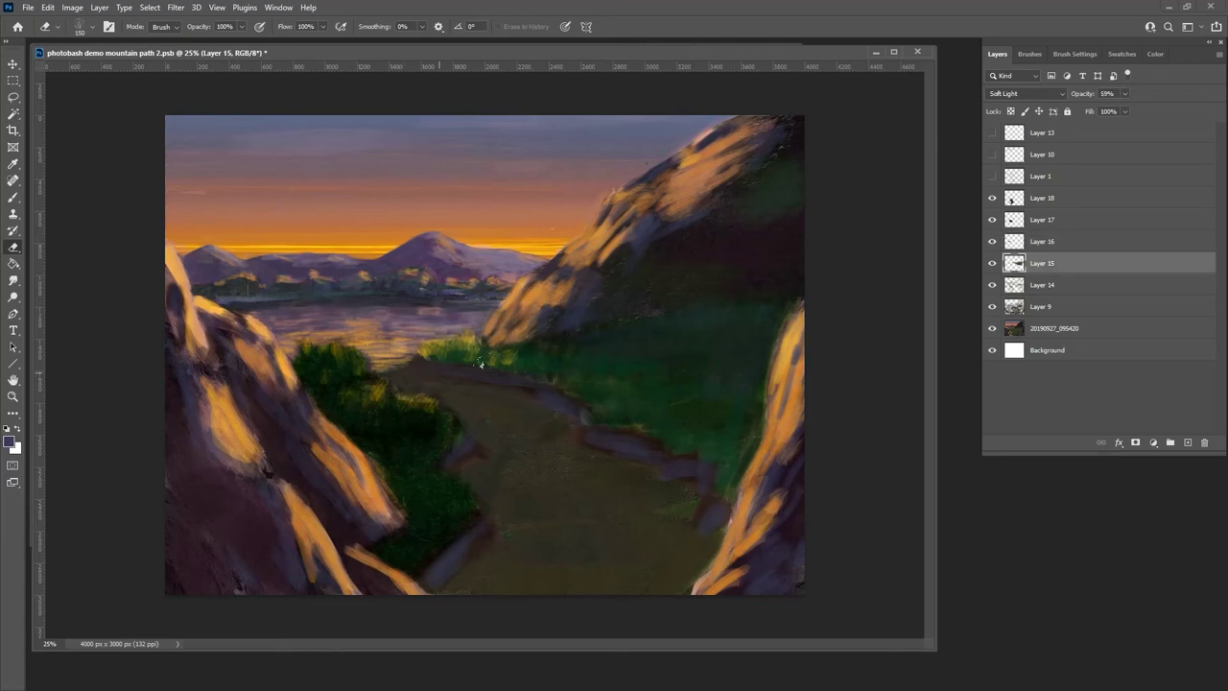
pyautogui.click(1013, 179)
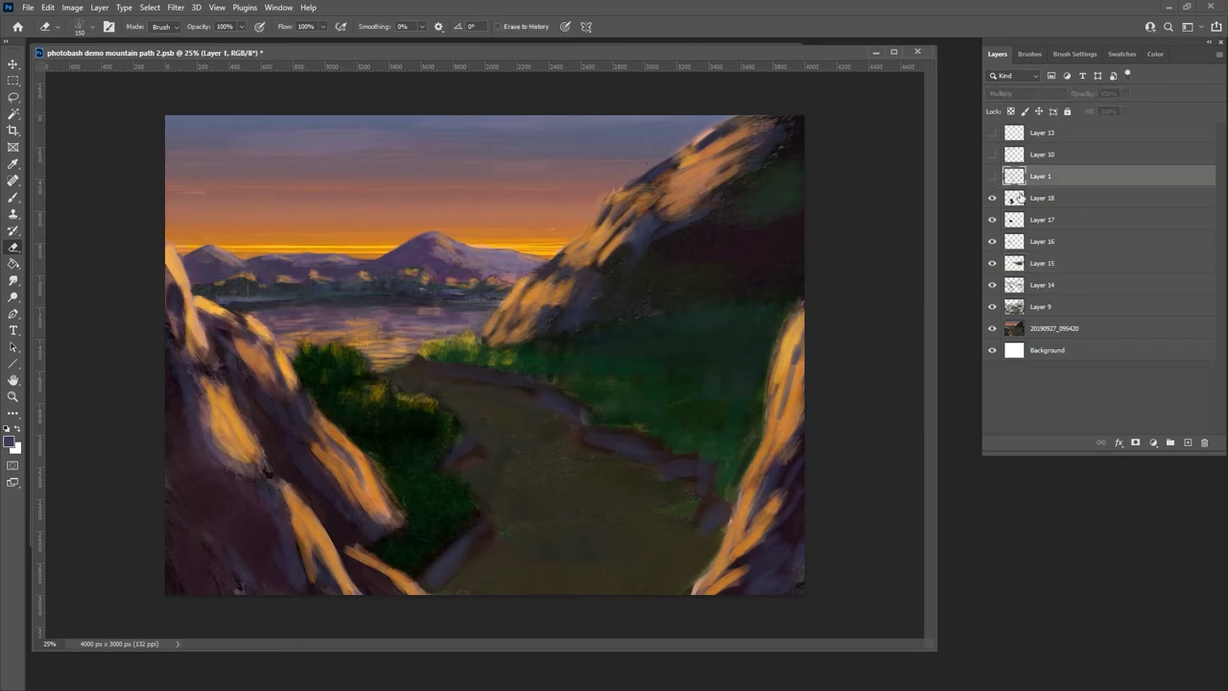
pyautogui.click(1019, 199)
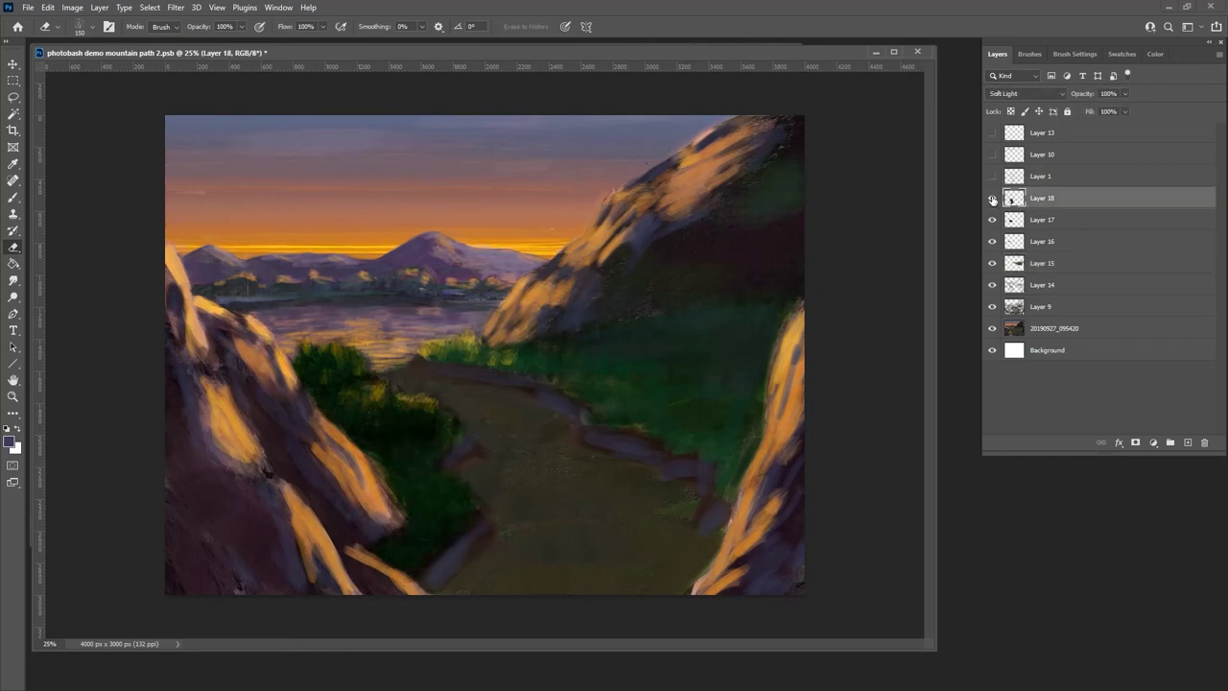
pyautogui.click(993, 198)
pyautogui.click(993, 199)
# - Try Normal blending on Layer 18, return it to Soft Light, and select Layers 16–18
pyautogui.click(1026, 98)
pyautogui.click(1002, 98)
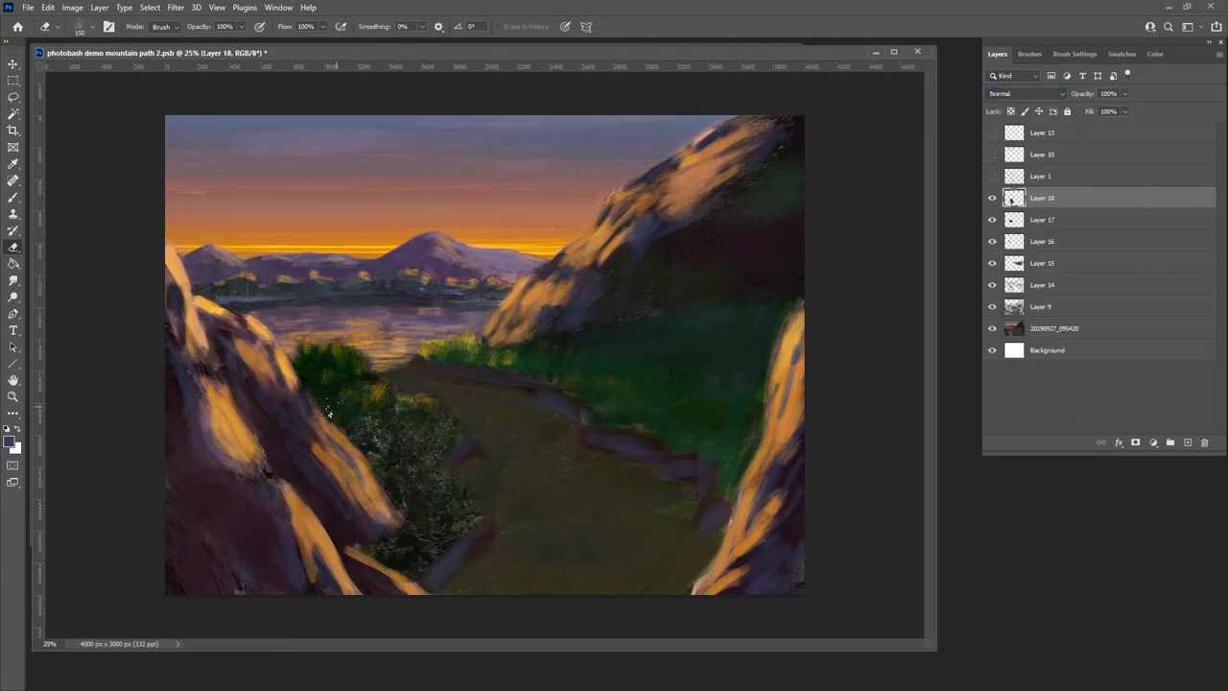
pyautogui.click(1025, 93)
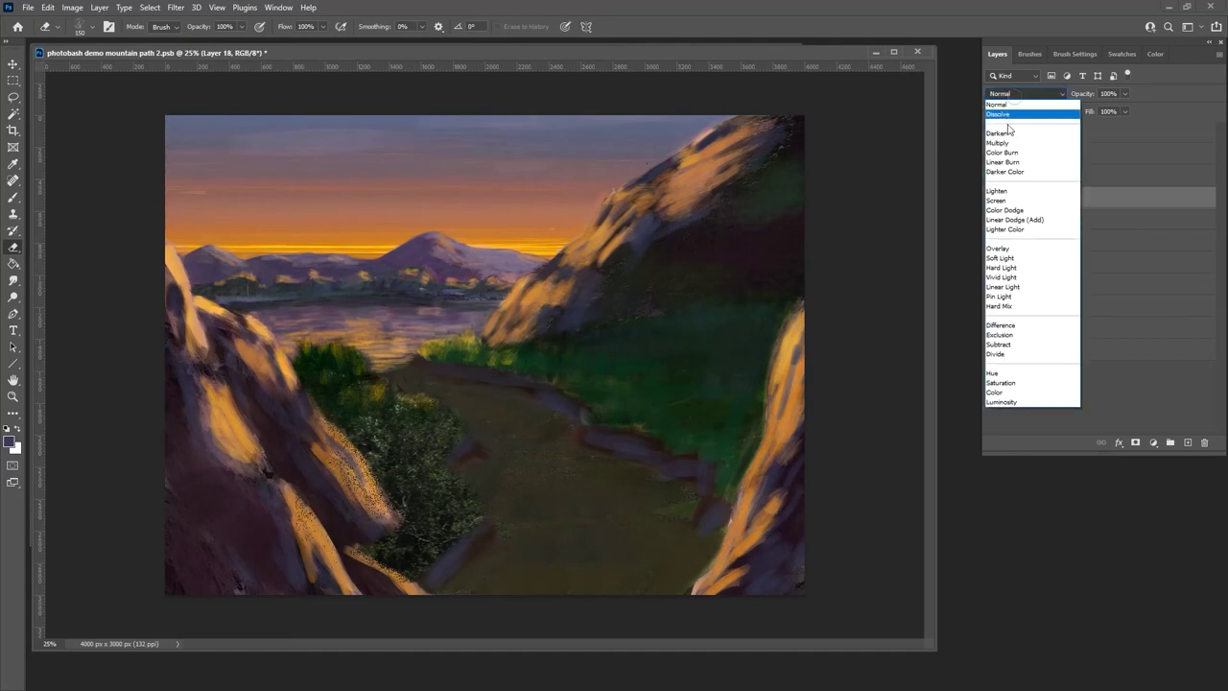
pyautogui.click(1002, 259)
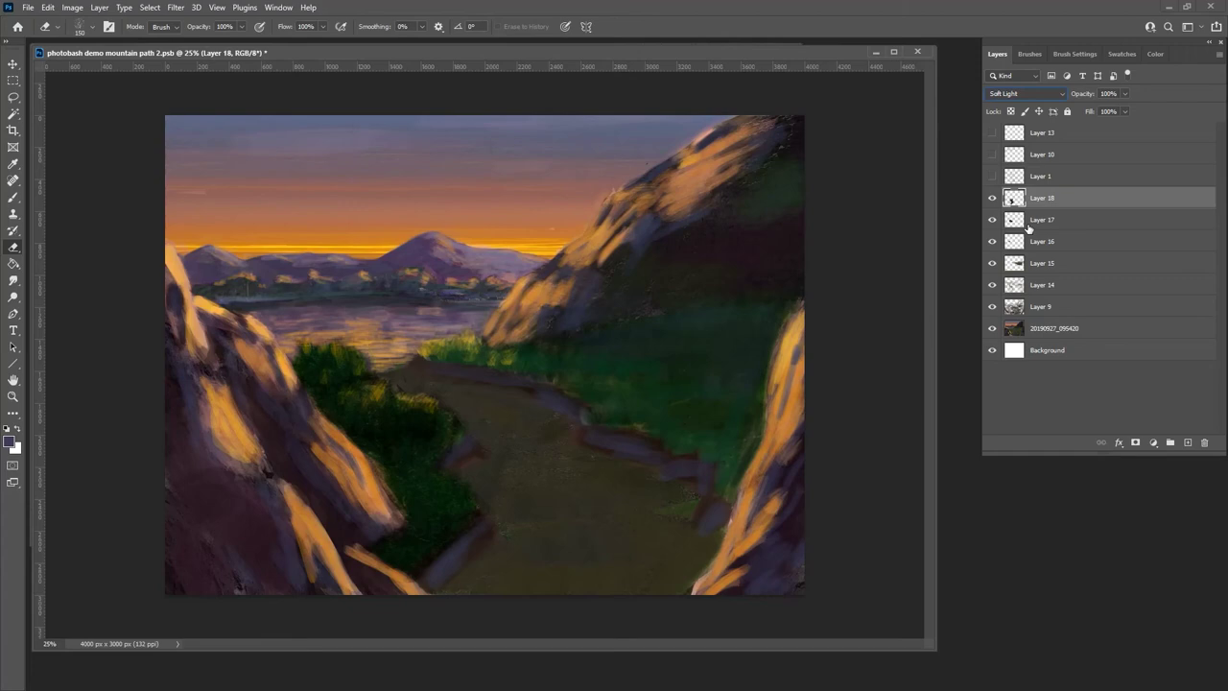
pyautogui.keyDown('shift'); pyautogui.click(1017, 243); pyautogui.keyUp('shift')
# - Merge the selected layers and set the result to Soft Light at 74% opacity
pyautogui.hotkey('ctrl', 'e')
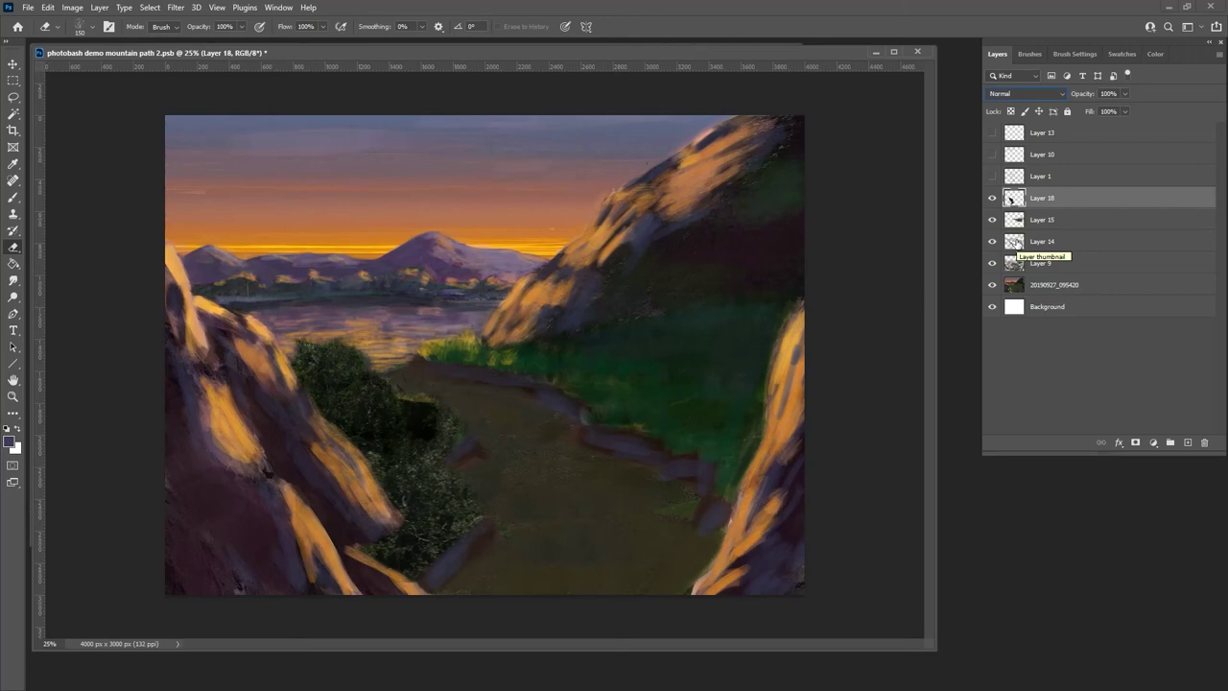
pyautogui.click(1022, 93)
pyautogui.click(1041, 257)
pyautogui.click(1124, 93)
pyautogui.click(1096, 111)
pyautogui.moveTo(1096, 111); pyautogui.dragTo(1110, 112)
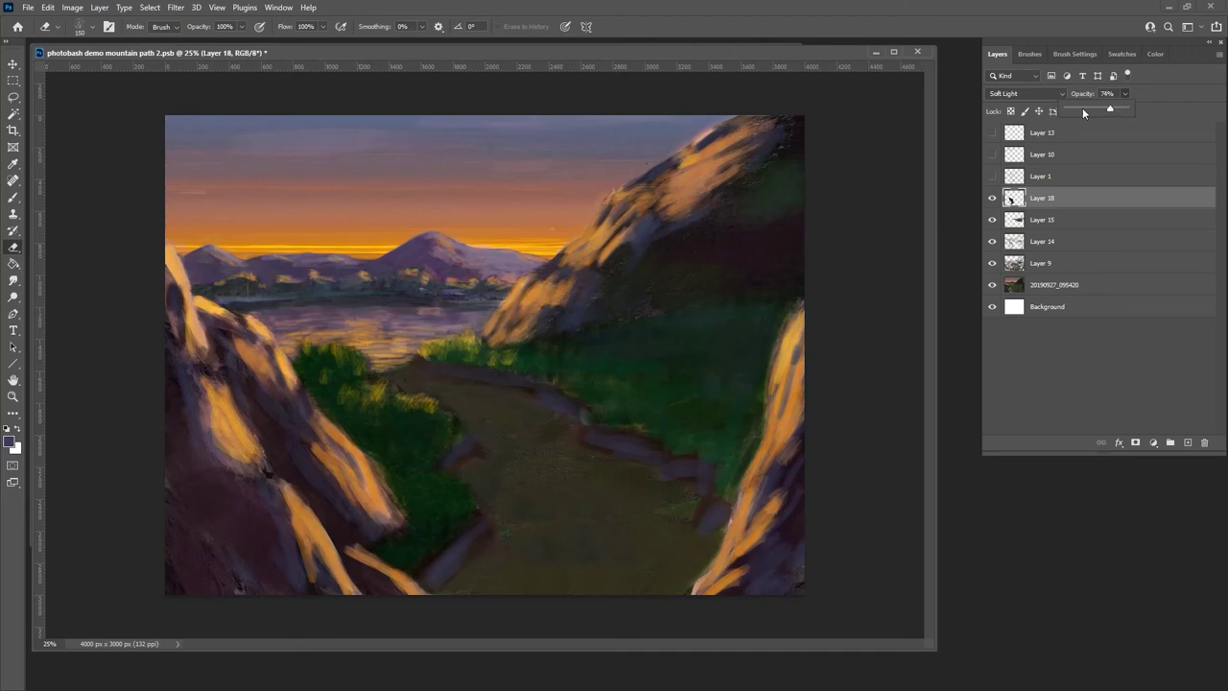
# - Zoom out to review the painting, then add an empty Layer 19 above Layer 18
pyautogui.hotkey('ctrl', '-')
pyautogui.hotkey('ctrl', '-')
pyautogui.hotkey('ctrl', '-')
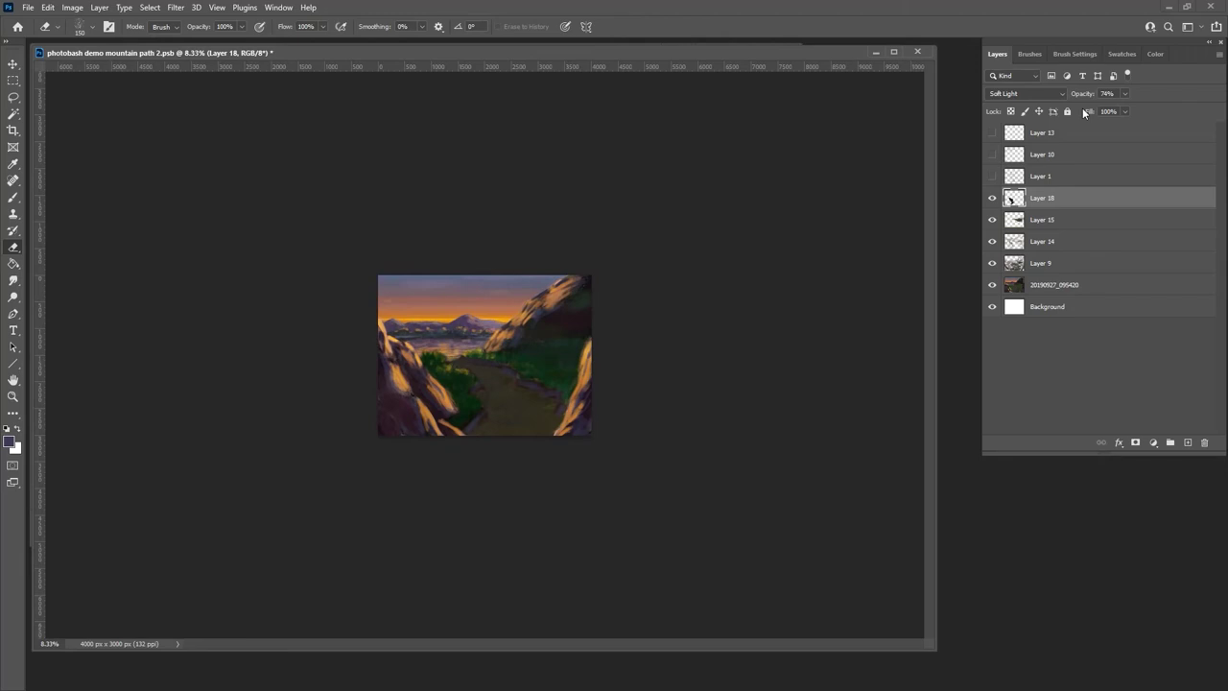
pyautogui.hotkey('ctrl', '-')
pyautogui.hotkey('ctrl', '+')
pyautogui.hotkey('ctrl', '+')
pyautogui.hotkey('ctrl', '+')
pyautogui.hotkey('ctrl', '+')
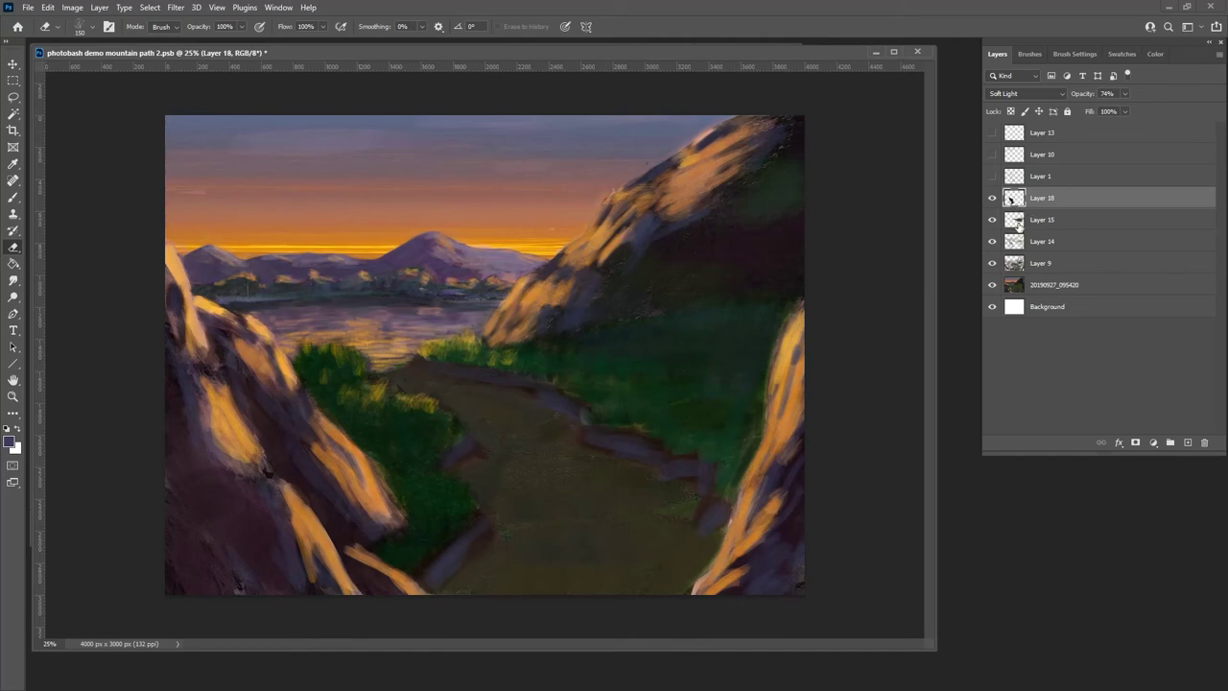
pyautogui.moveTo(1016, 248)
pyautogui.mouseDown()
pyautogui.moveTo(1018, 191)
pyautogui.moveTo(1020, 252)
pyautogui.mouseUp()
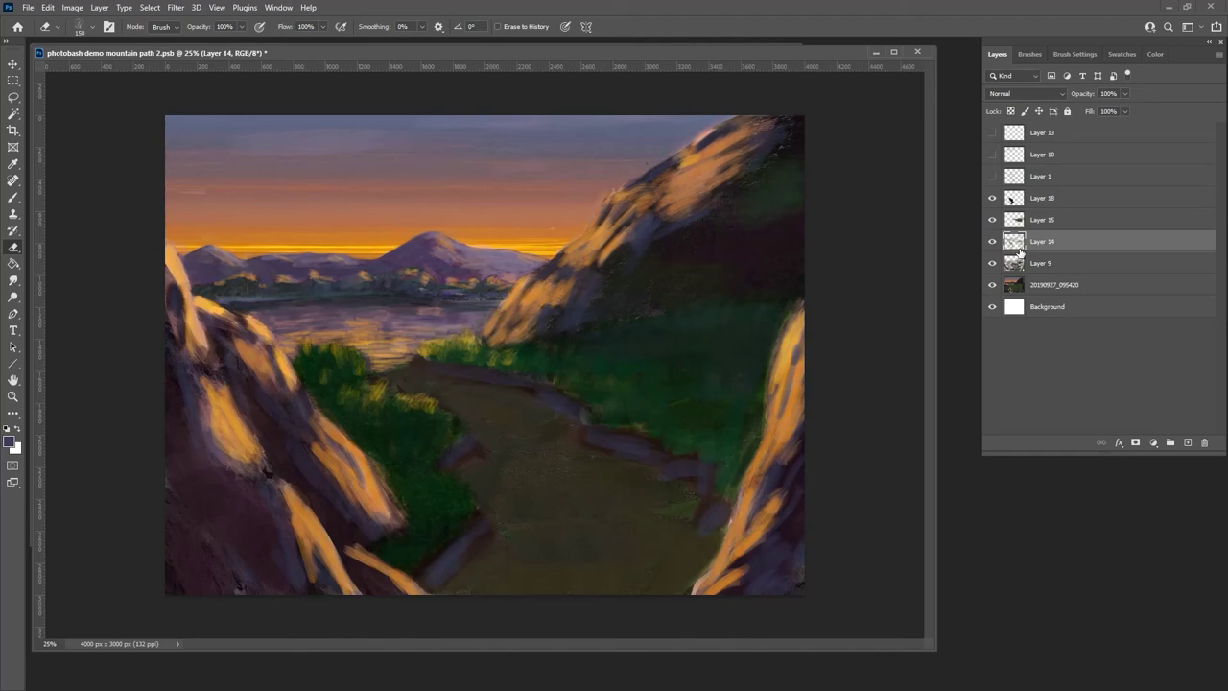
pyautogui.click(1022, 196)
pyautogui.click(1188, 442)
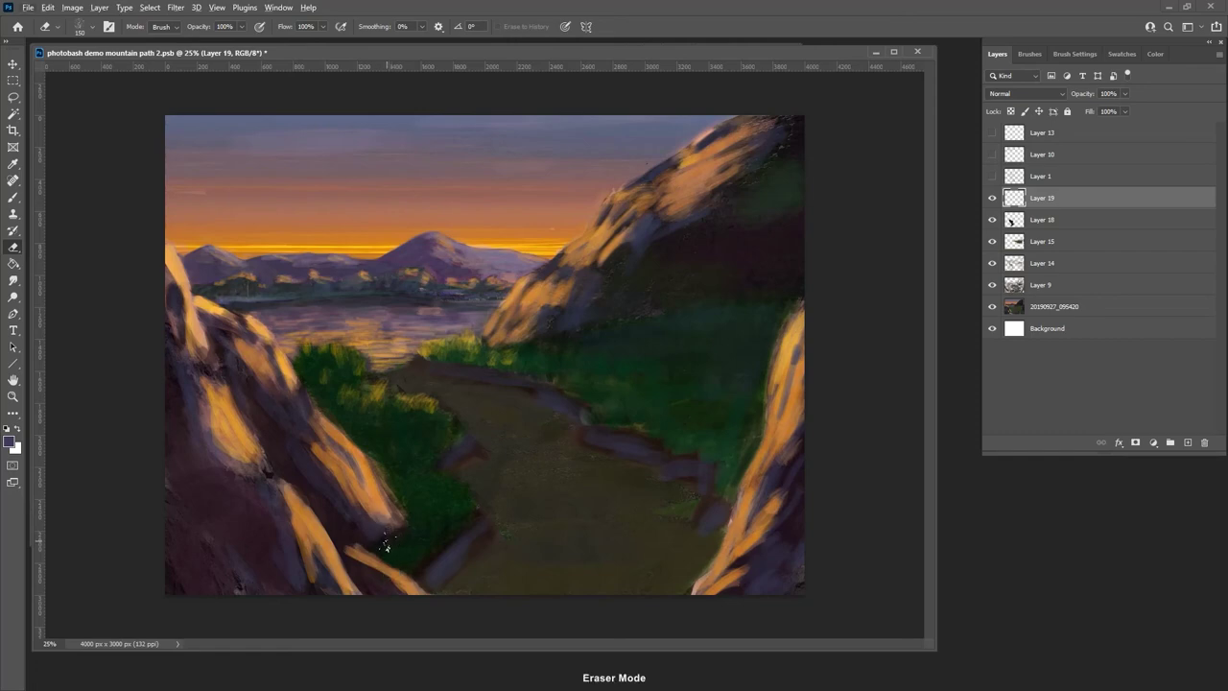
# - Paint with brush colours sampled from grass green, sky lavender and rose-brown, and rock orange, brush size 200
pyautogui.press('b')
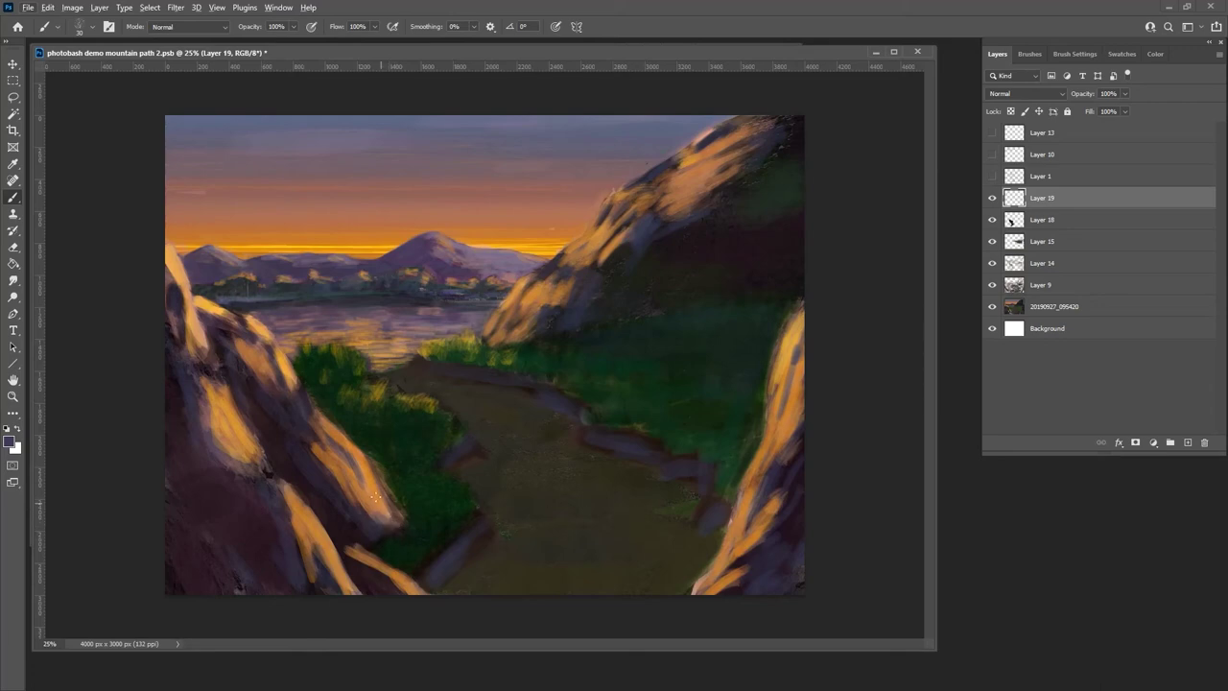
pyautogui.keyDown('alt'); pyautogui.click(385, 544); pyautogui.keyUp('alt')
pyautogui.keyDown('alt'); pyautogui.click(662, 179); pyautogui.keyUp('alt')
pyautogui.press(']')
pyautogui.keyDown('alt'); pyautogui.click(177, 199); pyautogui.keyUp('alt')
pyautogui.keyDown('alt'); pyautogui.click(555, 282); pyautogui.keyUp('alt')
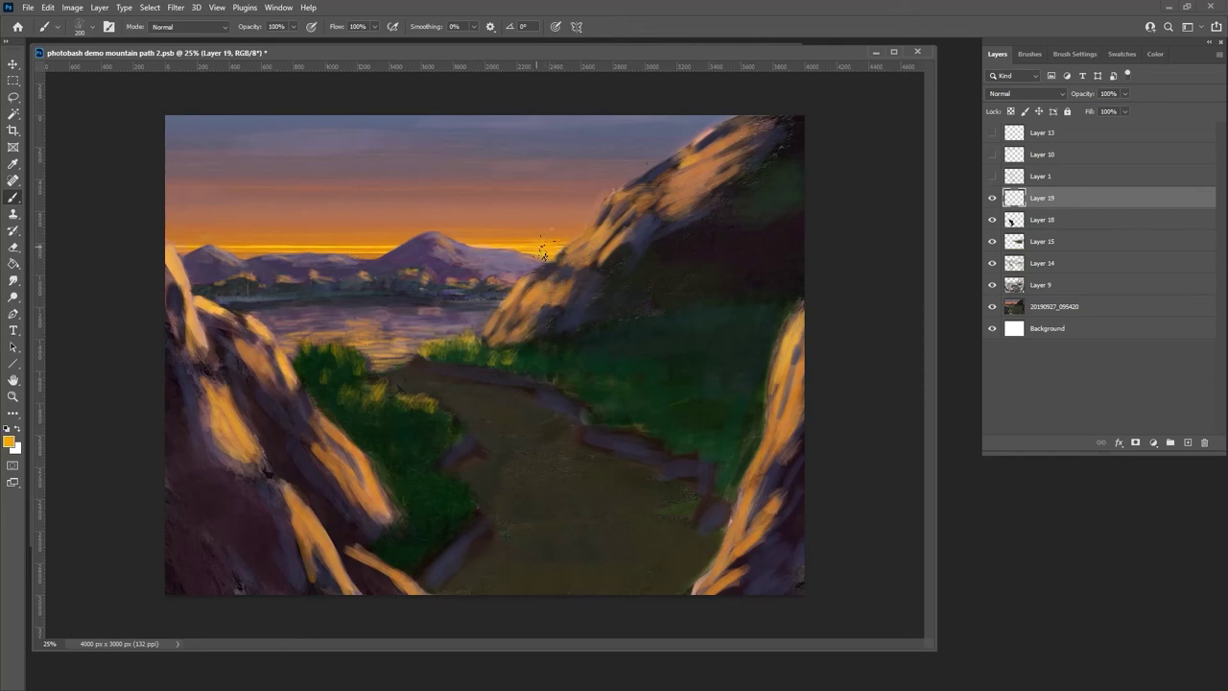
# - Paint with horizon browns and oranges and upper-sky purple-grey tones at smaller brush sizes
pyautogui.press('[')
pyautogui.press('[')
pyautogui.press('[')
pyautogui.keyDown('alt'); pyautogui.click(517, 227); pyautogui.keyUp('alt')
pyautogui.keyDown('alt'); pyautogui.click(561, 225); pyautogui.keyUp('alt')
pyautogui.press(']')
pyautogui.keyDown('alt'); pyautogui.click(353, 238); pyautogui.keyUp('alt')
pyautogui.keyDown('alt'); pyautogui.click(602, 140); pyautogui.keyUp('alt')
pyautogui.keyDown('alt'); pyautogui.click(540, 130); pyautogui.keyUp('alt')
# - Zoom out to check the painting, then add an empty Layer 20 above Layer 19
pyautogui.hotkey('ctrl', '-')
pyautogui.hotkey('ctrl', '-')
pyautogui.hotkey('ctrl', '-')
pyautogui.hotkey('ctrl', '-')
pyautogui.hotkey('ctrl', '+')
pyautogui.hotkey('ctrl', '+')
pyautogui.hotkey('ctrl', '+')
pyautogui.hotkey('ctrl', '+')
pyautogui.click(1187, 442)
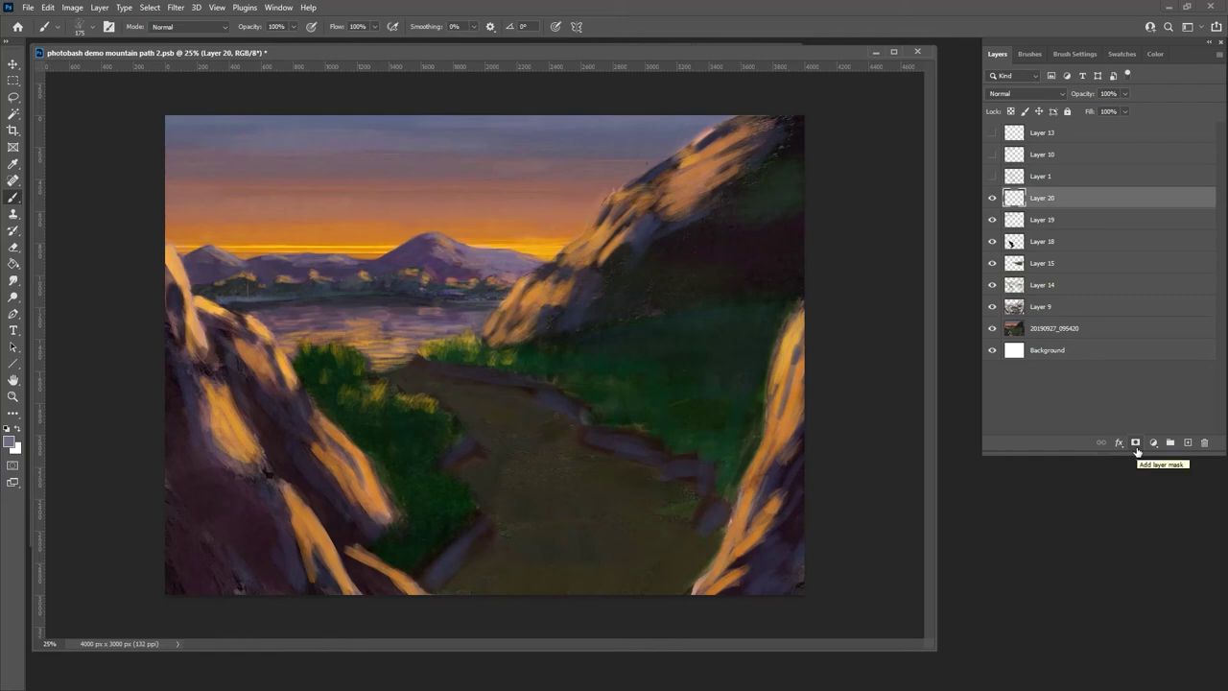
# - Fill Layer 20 with a fully saturated violet (hue 276) using the Paint Bucket
pyautogui.press('g')
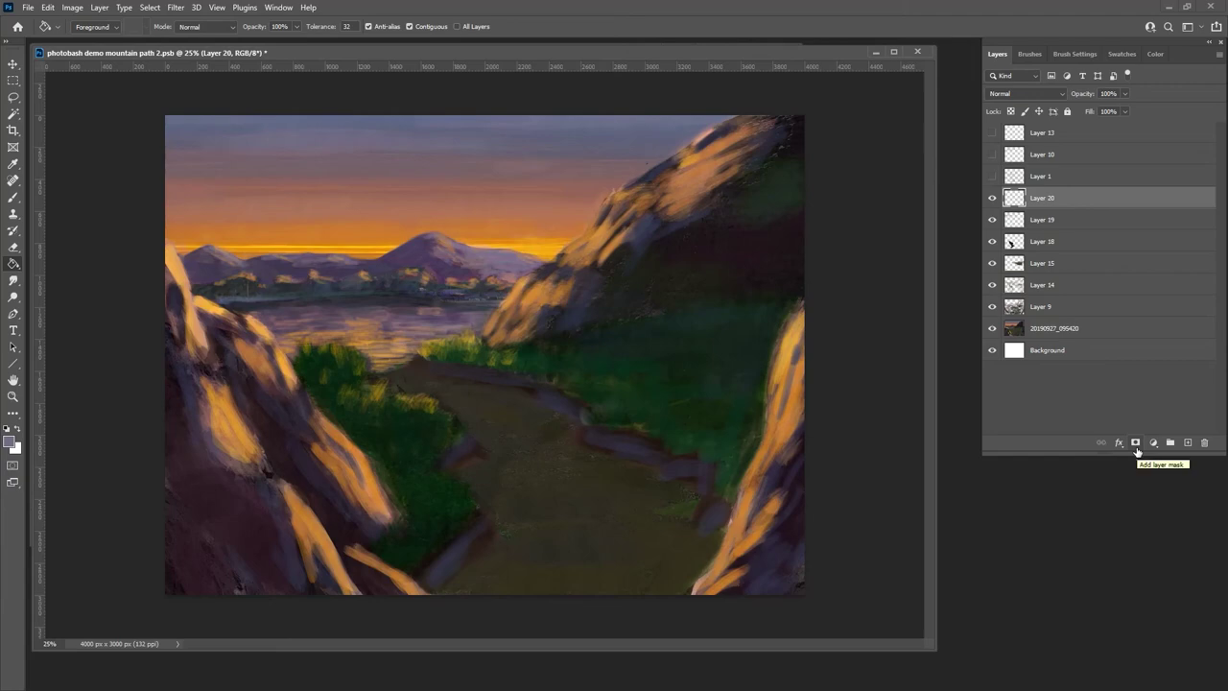
pyautogui.click(1156, 54)
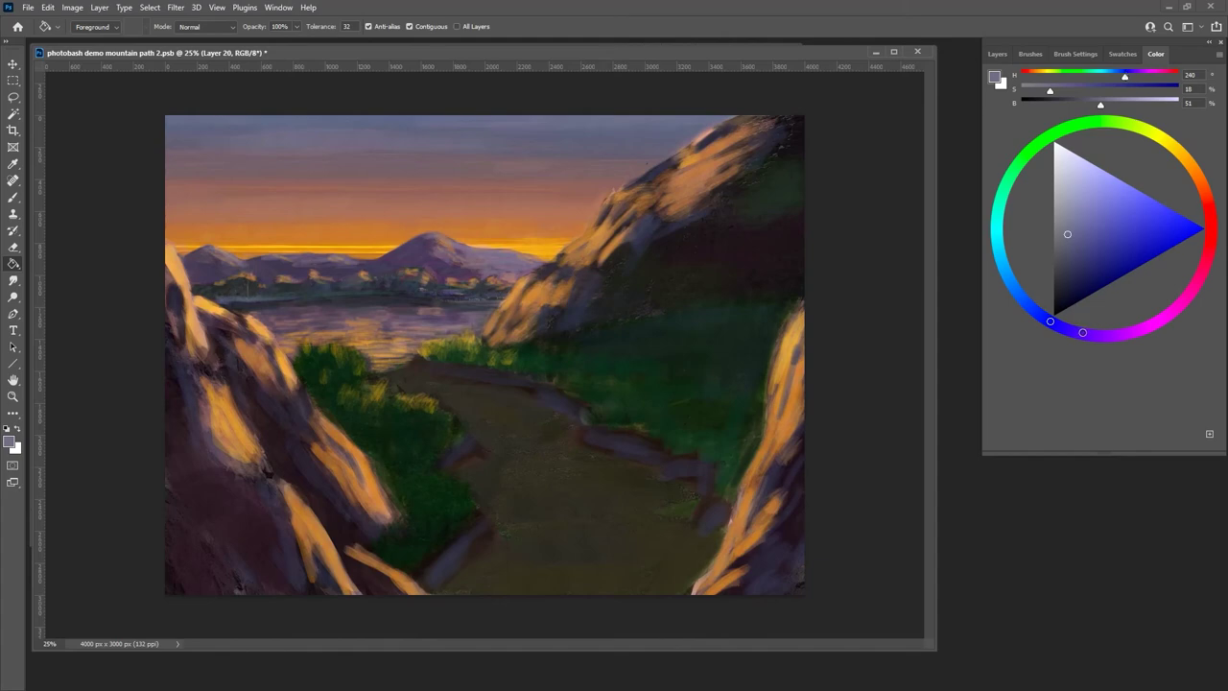
pyautogui.click(1094, 333)
pyautogui.moveTo(1090, 231); pyautogui.dragTo(1200, 231)
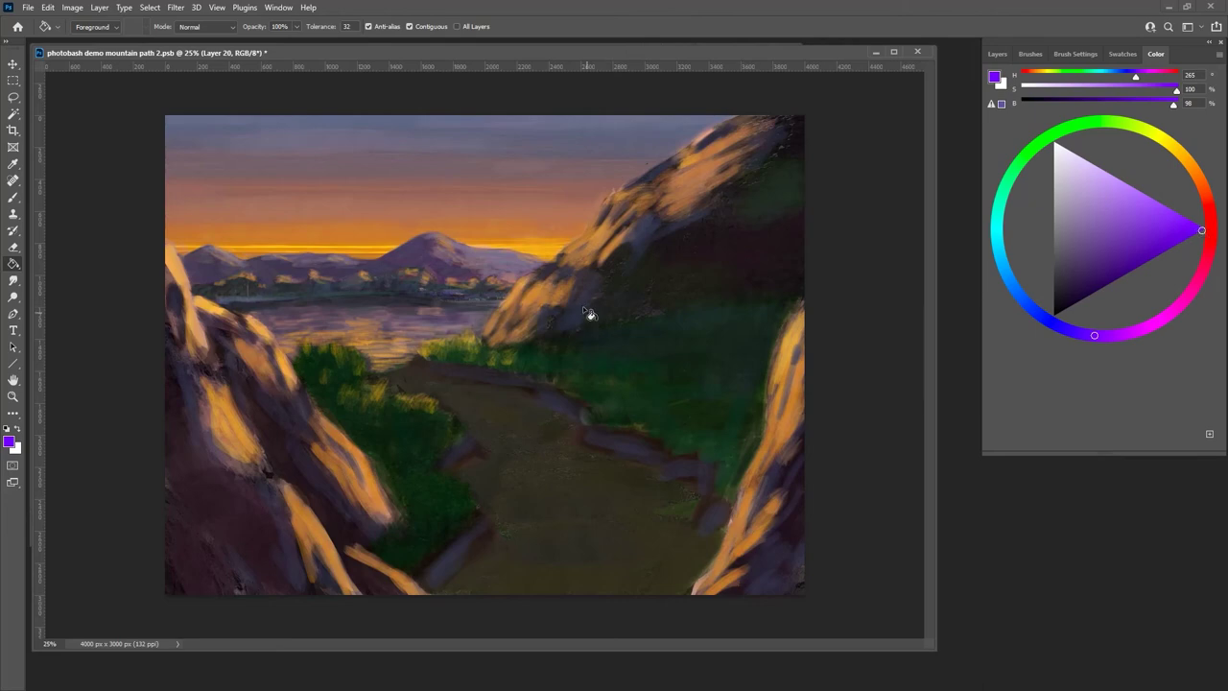
pyautogui.click(512, 288)
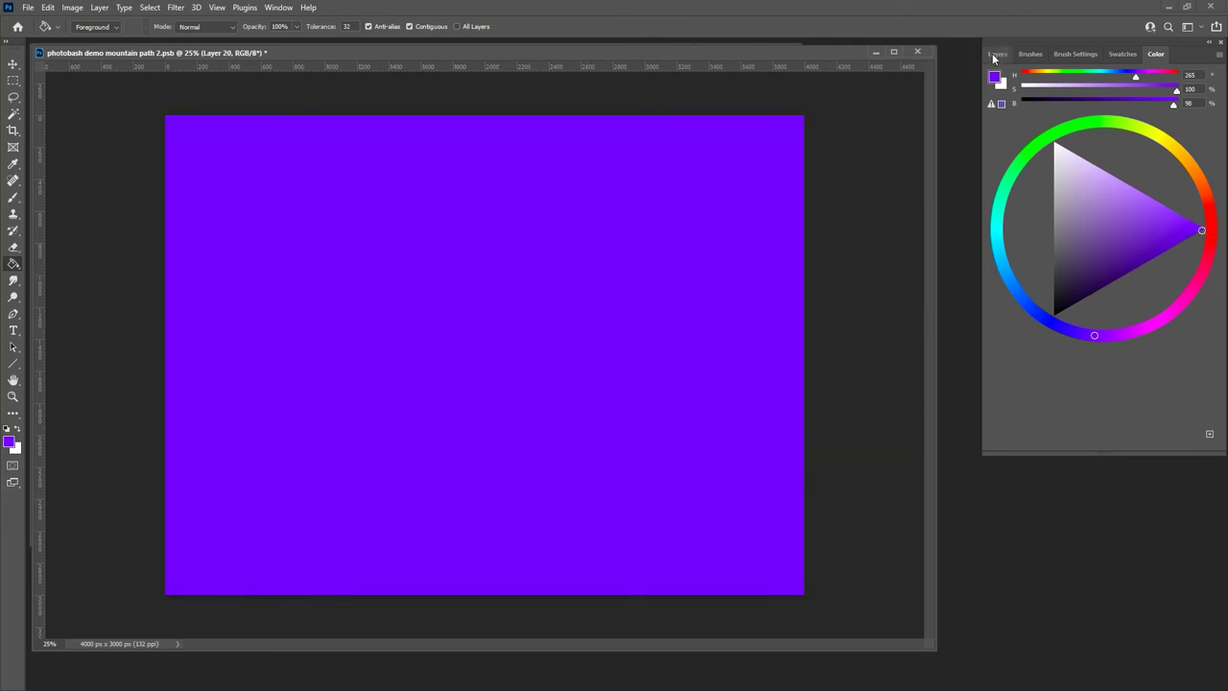
# - Shift the violet toward magenta and refill Layer 20 with it
pyautogui.moveTo(1093, 335); pyautogui.dragTo(1114, 335)
pyautogui.click(718, 366)
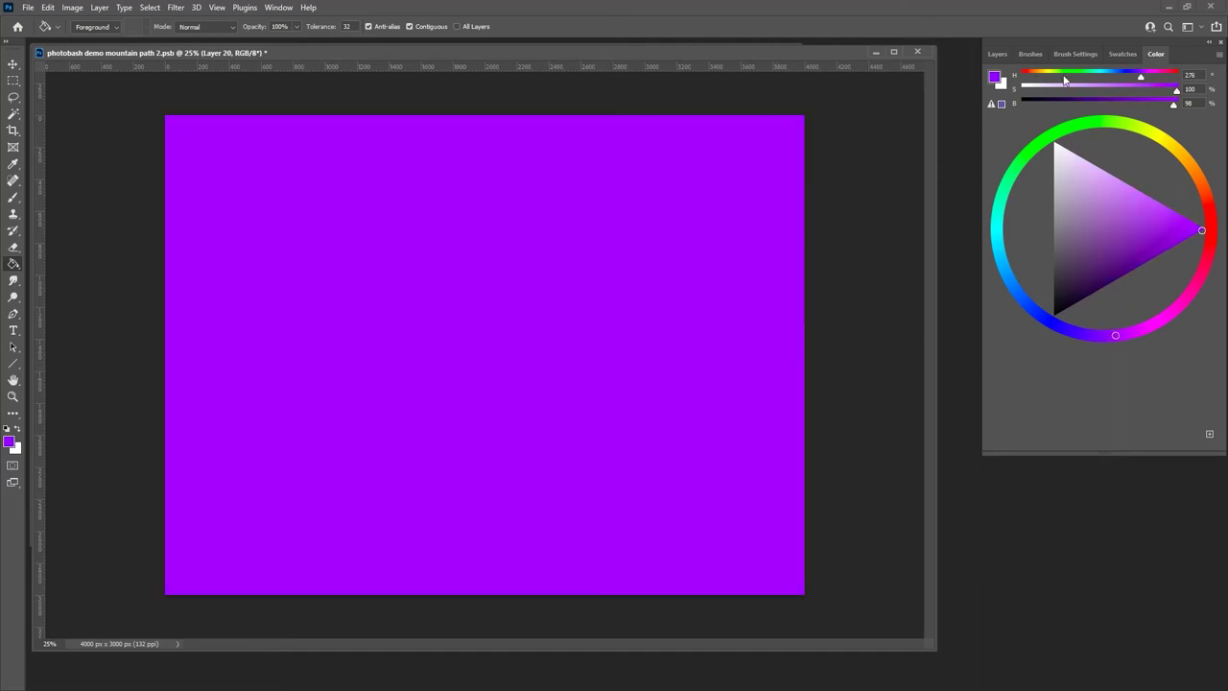
pyautogui.click(998, 55)
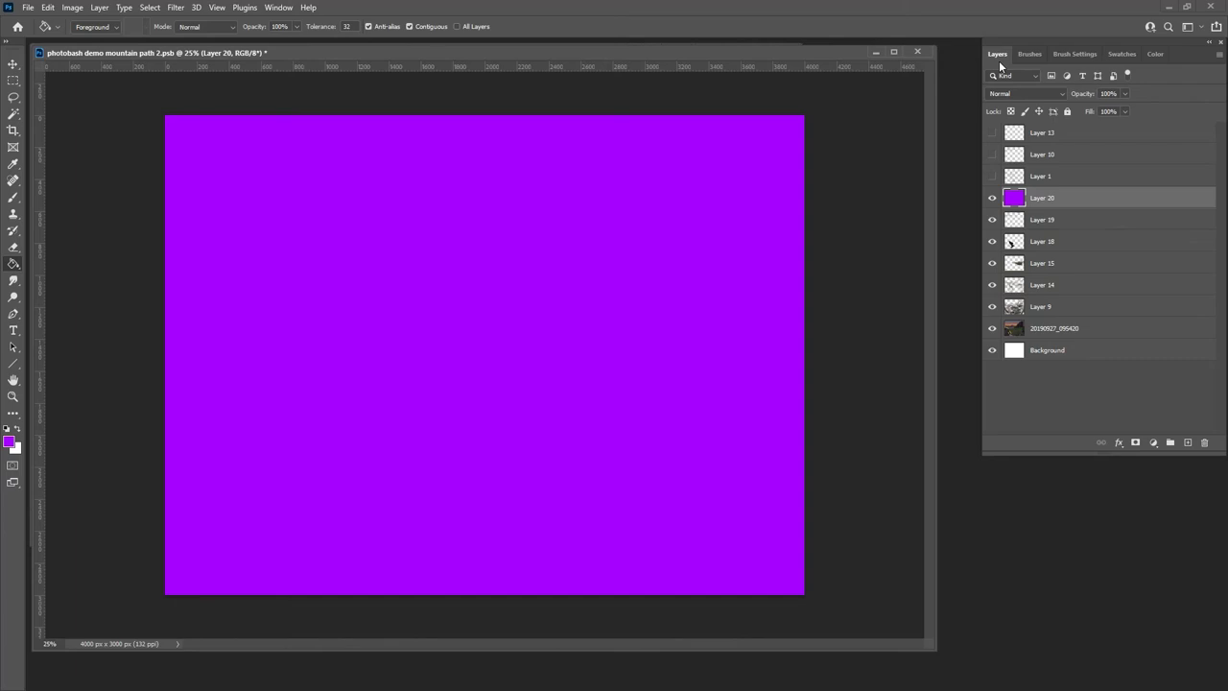
pyautogui.click(1123, 93)
# - Preview a lower opacity on Layer 20, restore it to 100%, and show the blend modes
pyautogui.moveTo(1122, 110); pyautogui.dragTo(1072, 112)
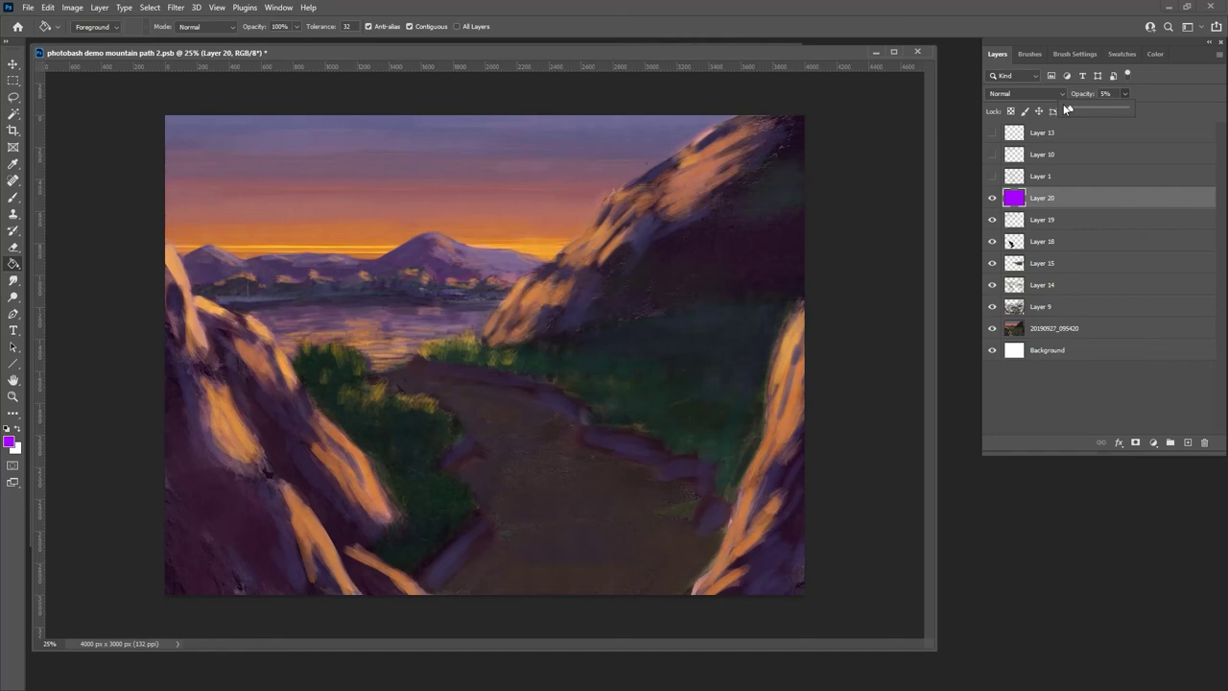
pyautogui.moveTo(1065, 109); pyautogui.dragTo(1133, 108)
pyautogui.click(1027, 94)
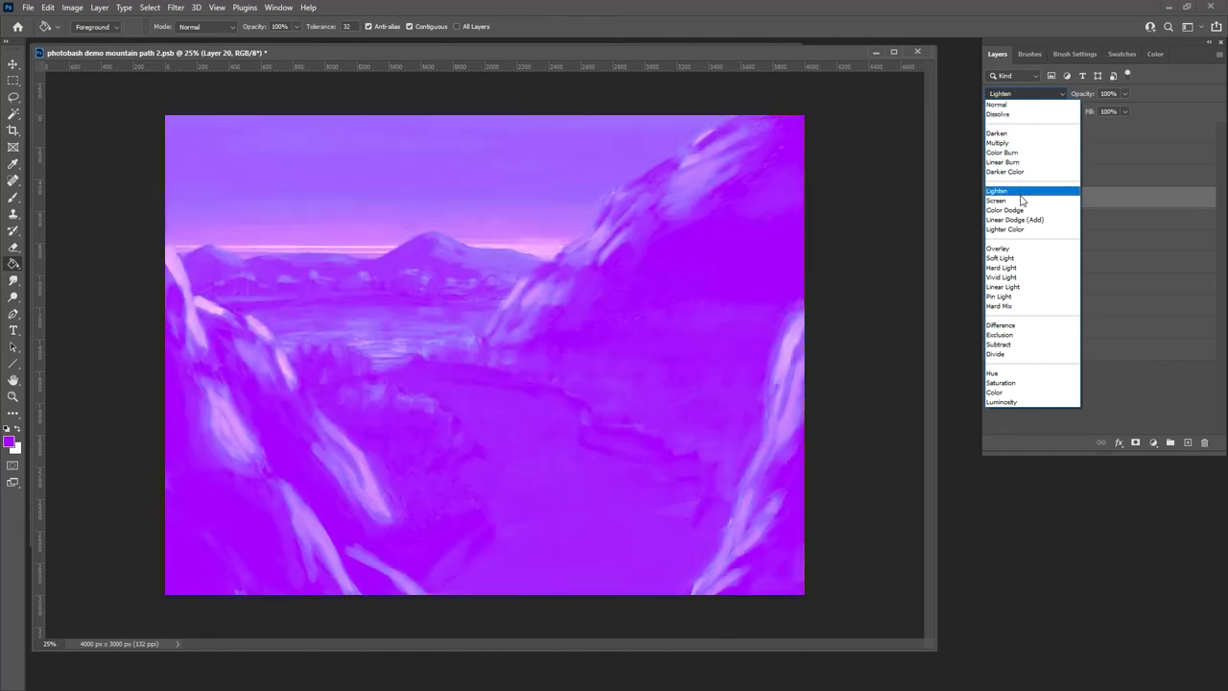
# - Set Layer 20 to Screen blending at 9% opacity
pyautogui.click(1027, 205)
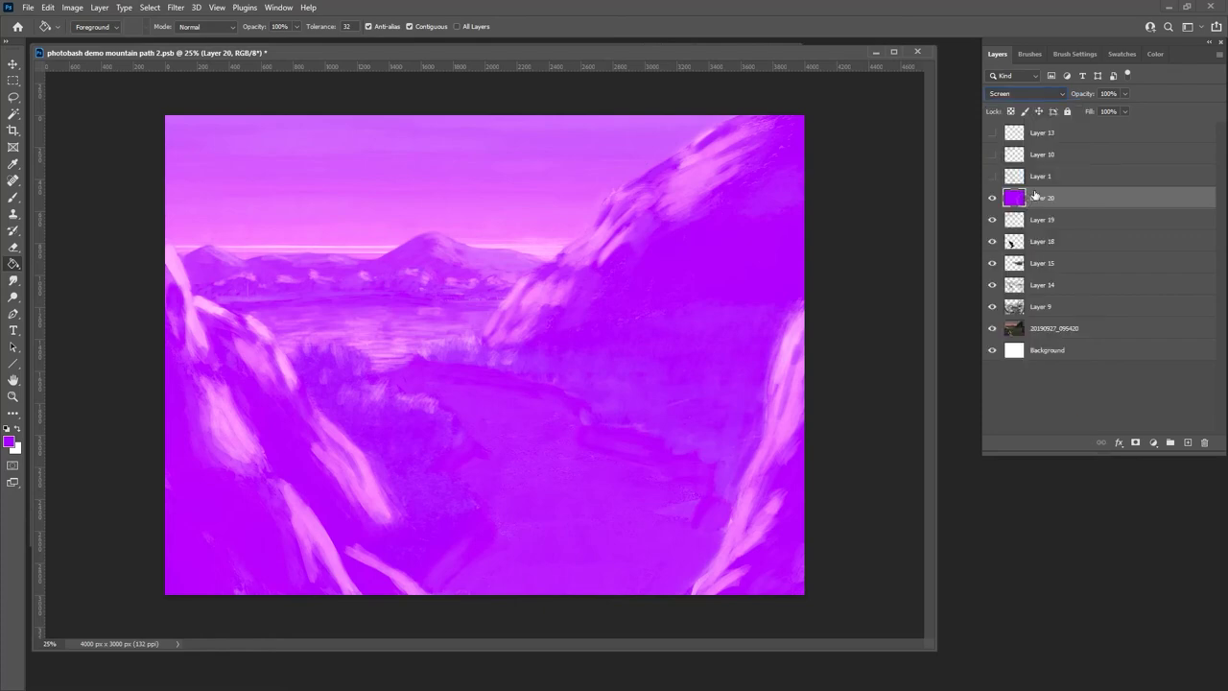
pyautogui.click(1124, 97)
pyautogui.moveTo(1107, 111); pyautogui.dragTo(1070, 110)
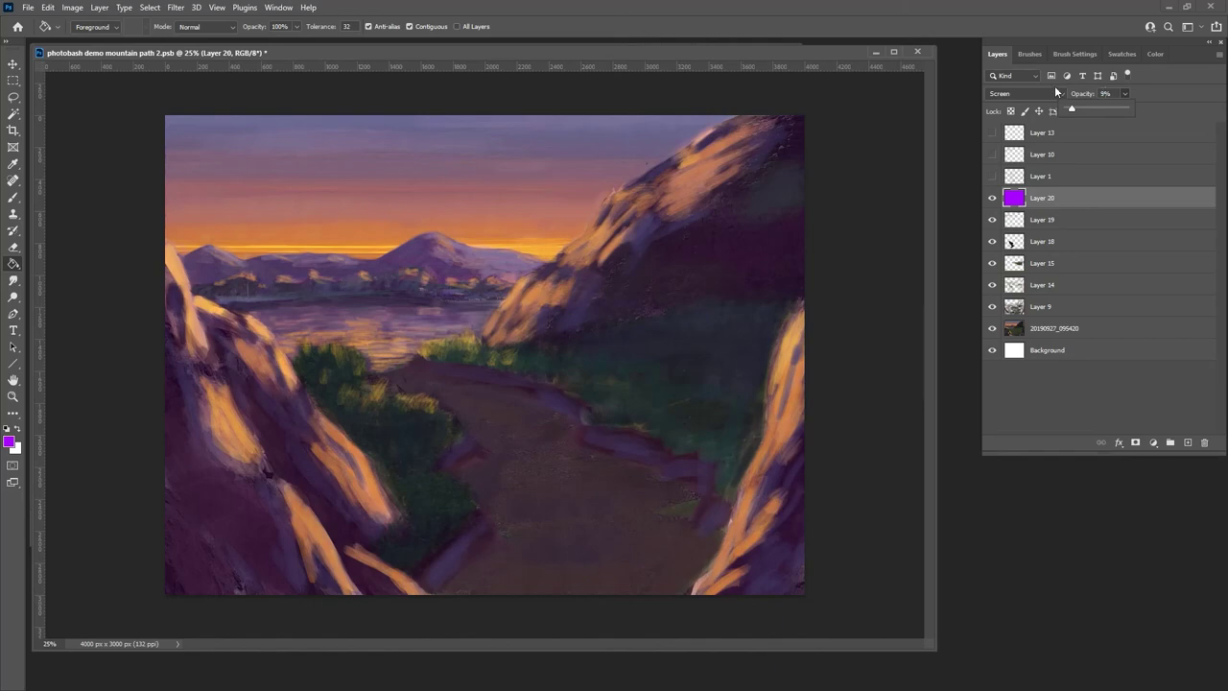
# - Try Soft Light and Overlay on Layer 20, then settle back on Screen
pyautogui.click(1054, 93)
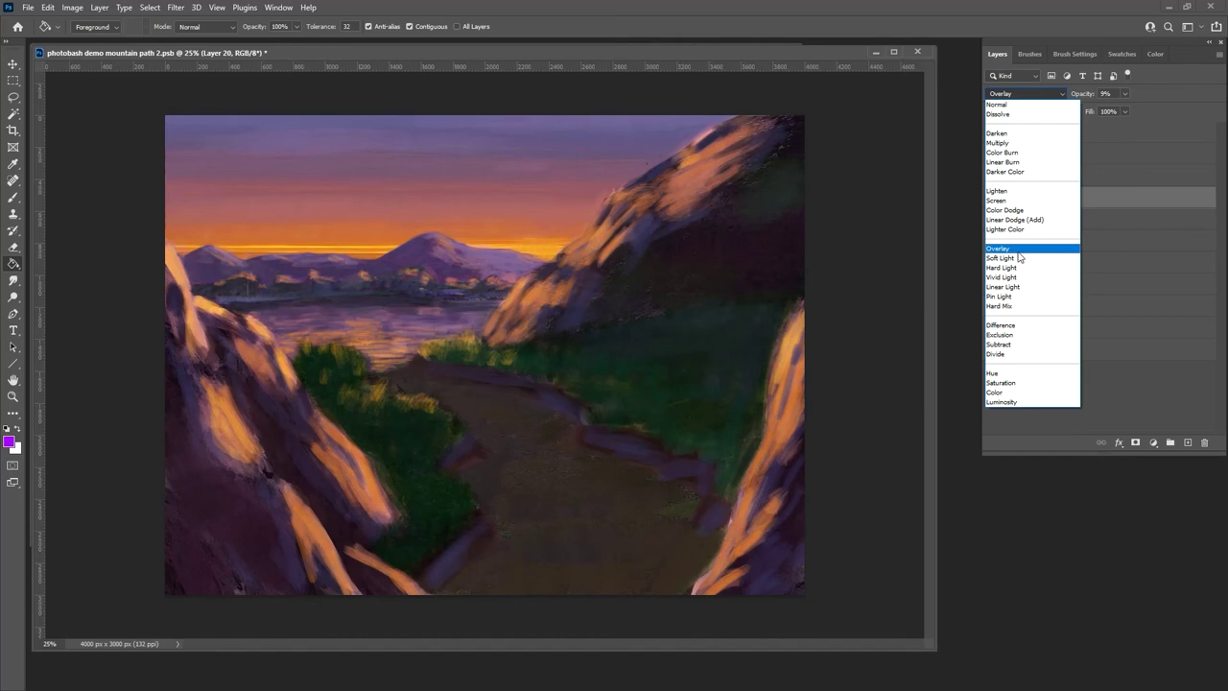
pyautogui.click(1018, 258)
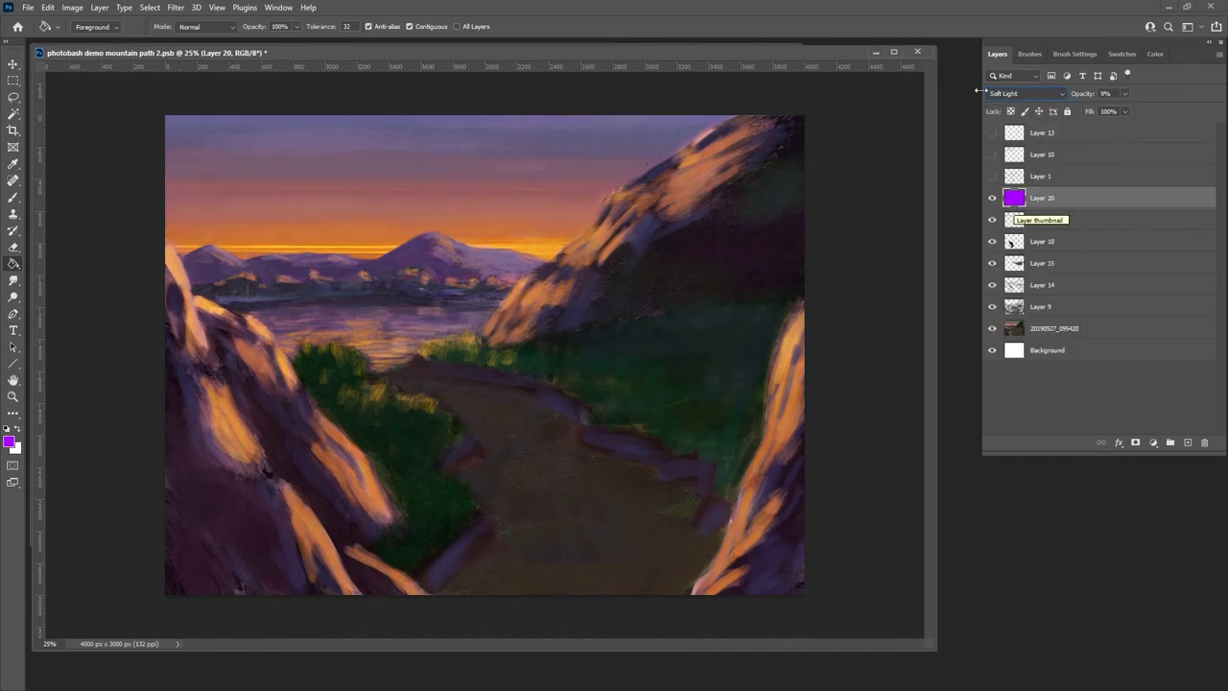
pyautogui.click(1009, 93)
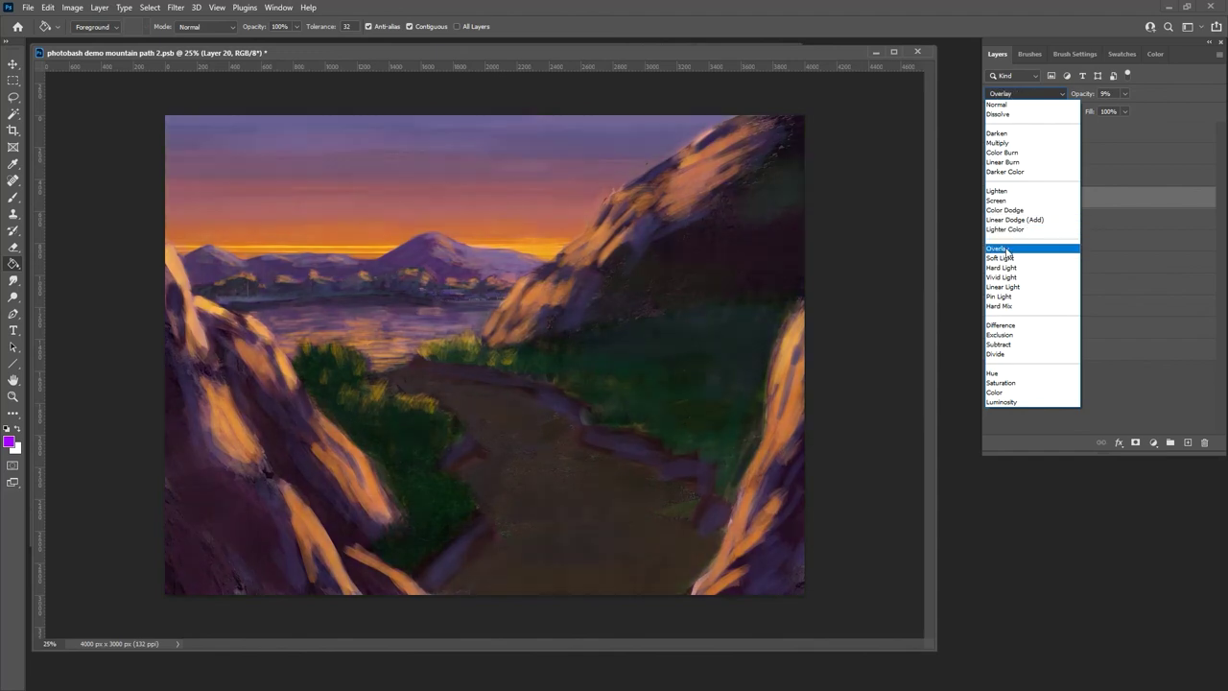
pyautogui.click(1007, 247)
pyautogui.click(1030, 96)
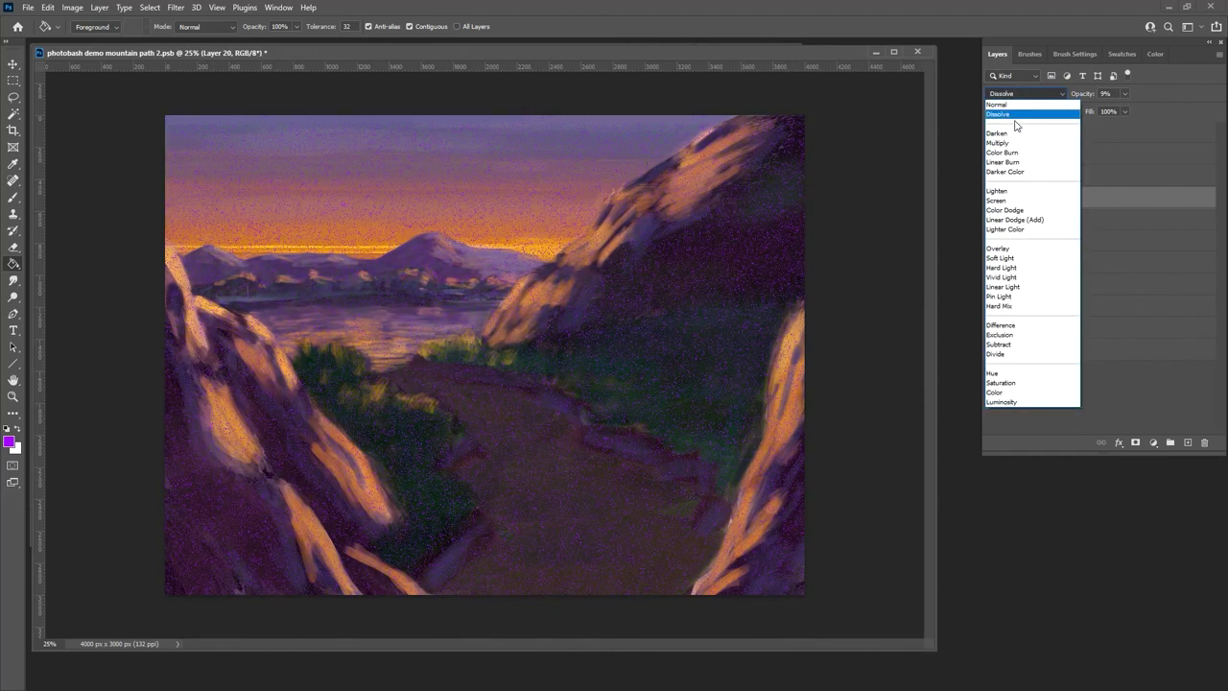
pyautogui.click(1012, 201)
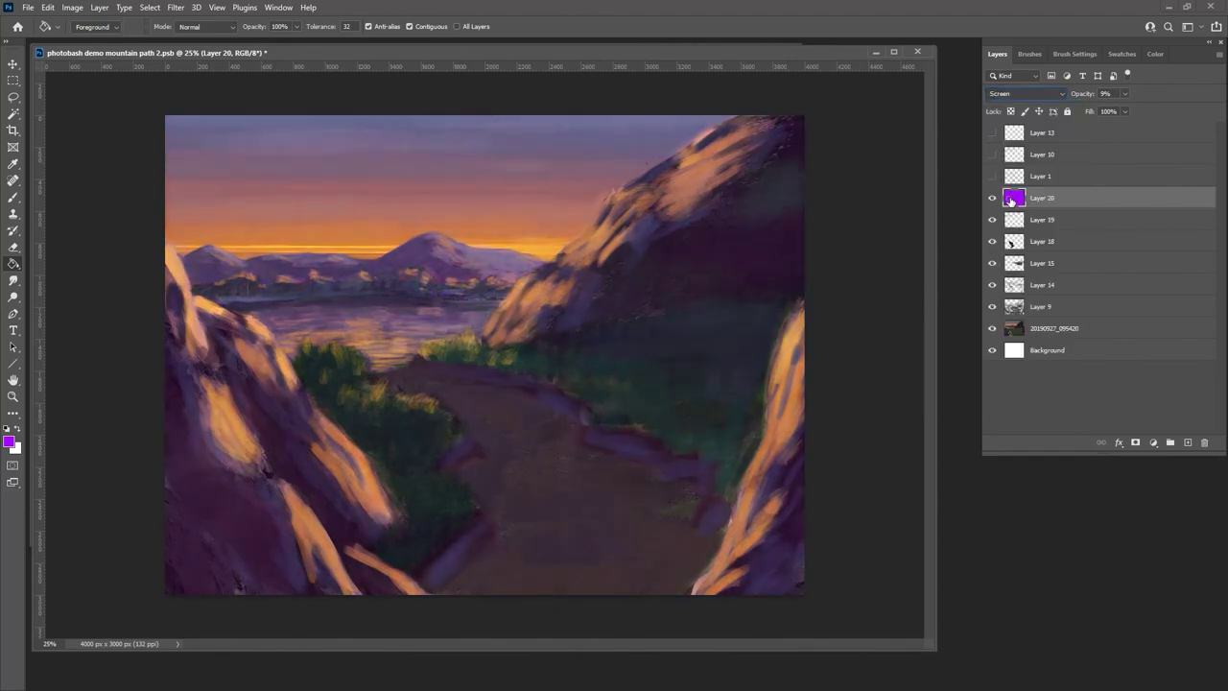
# - Zoom out to 6.25% and compare the painting with and without Layer 20, leaving it hidden
pyautogui.hotkey('ctrl', '-')
pyautogui.hotkey('ctrl', '-')
pyautogui.hotkey('ctrl', '-')
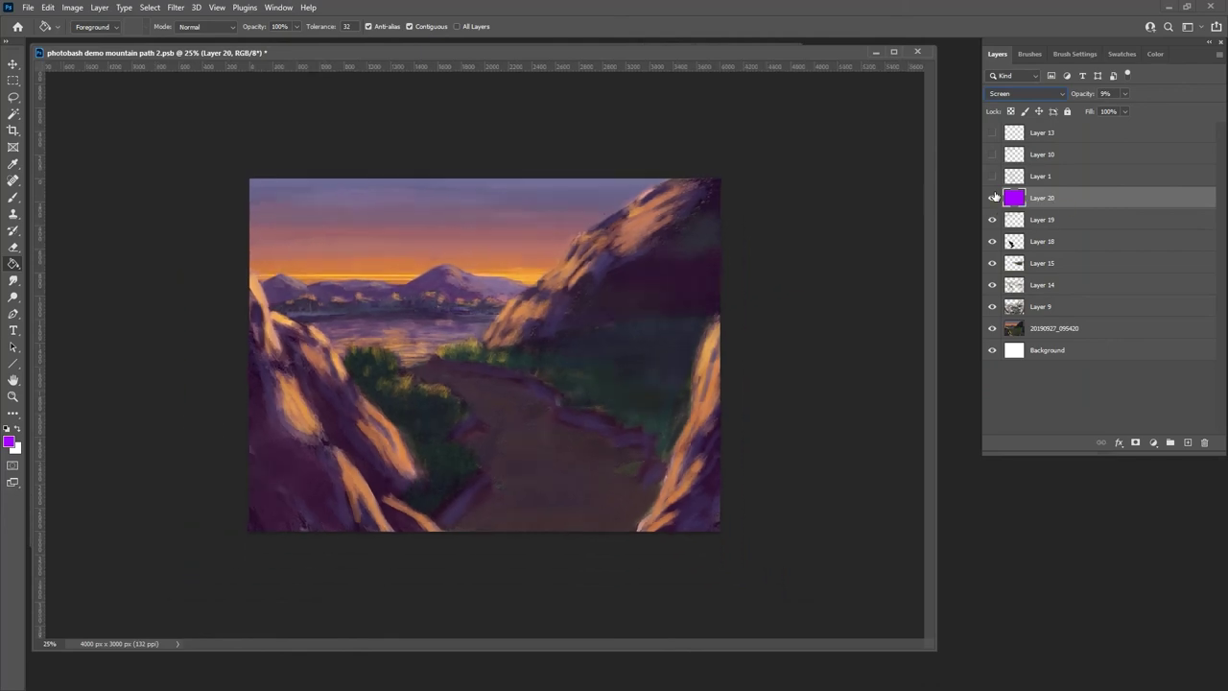
pyautogui.hotkey('ctrl', '-')
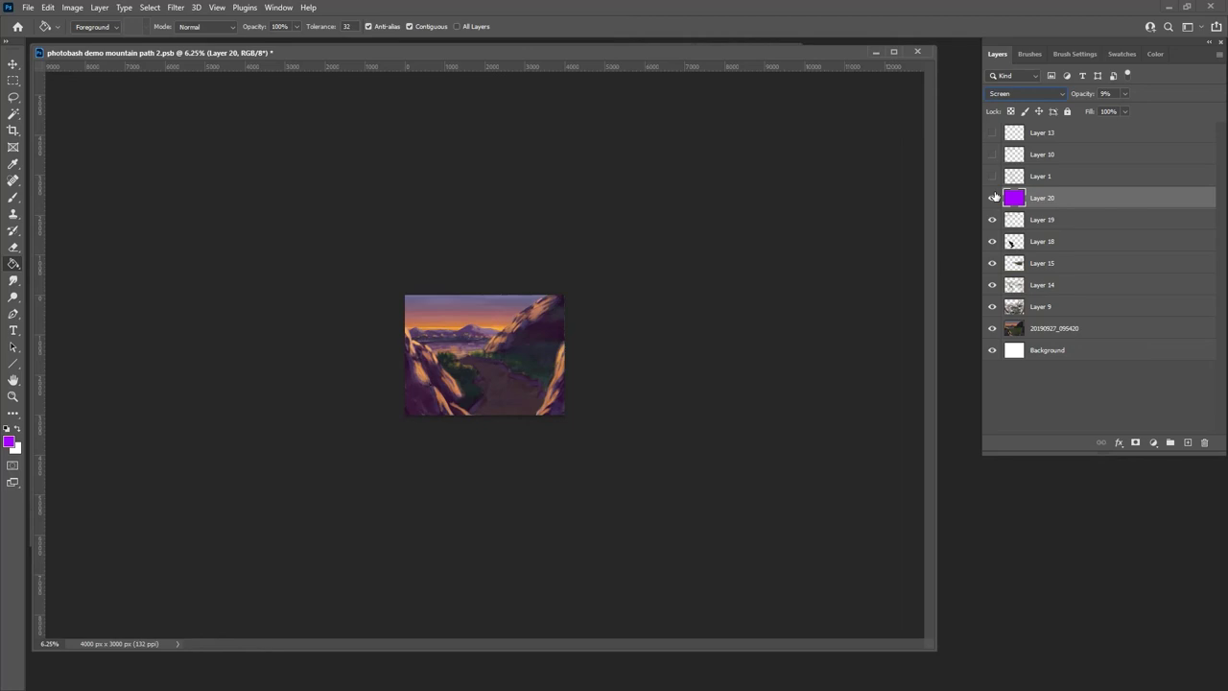
pyautogui.click(993, 198)
pyautogui.click(993, 198)
pyautogui.click(993, 198)
pyautogui.click(993, 198)
pyautogui.click(992, 197)
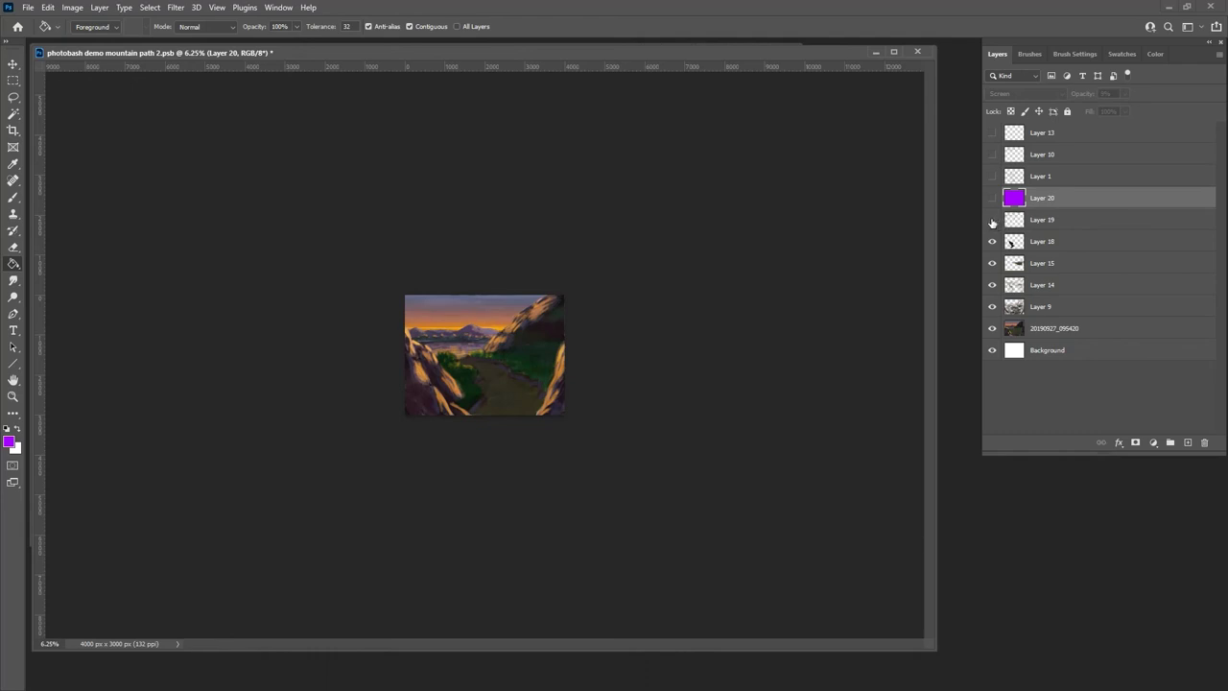
# - Make Layer 19 the active layer
pyautogui.click(1006, 221)
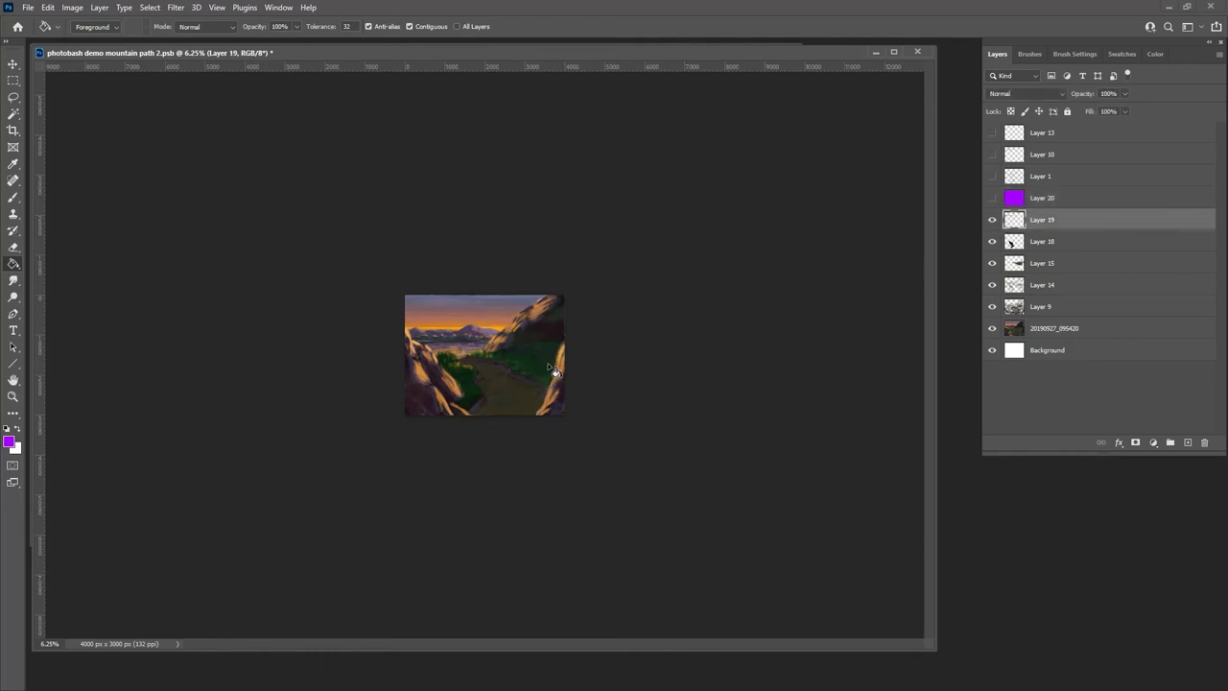
pyautogui.press('w')
pyautogui.hotkey('alt', 'w')
# - Sample a dark green from the path with the Brush and desaturate it to H 135, S 23, B 15
pyautogui.press('k')
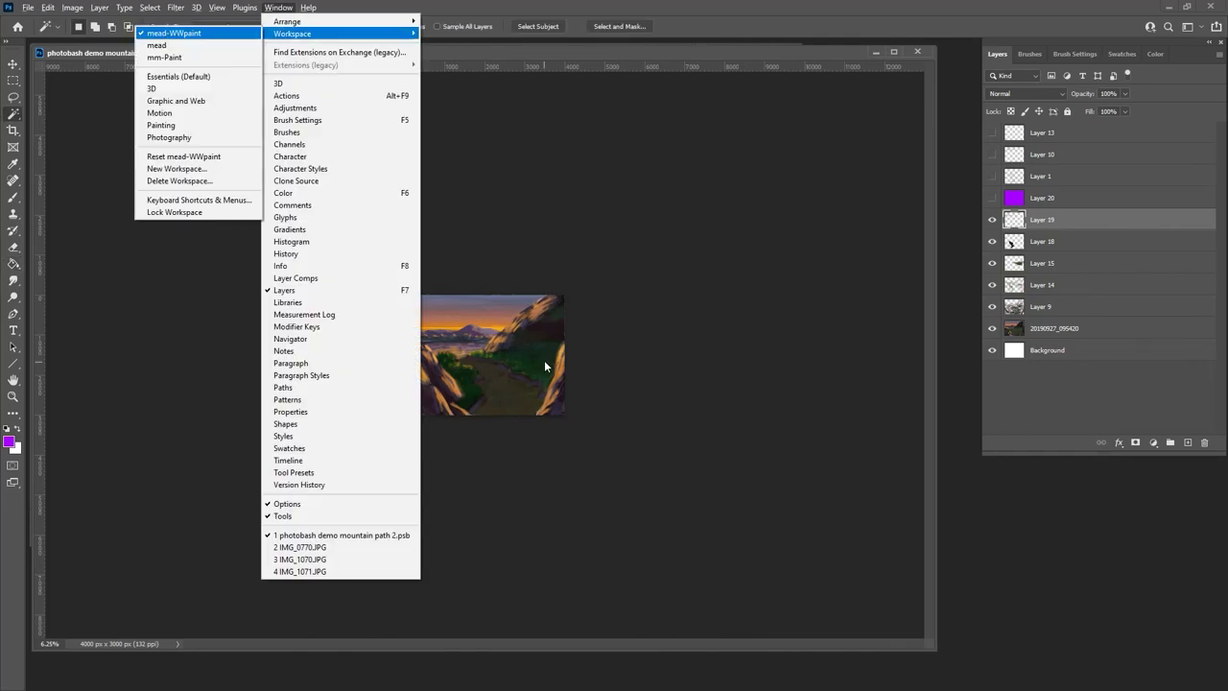
pyautogui.click(635, 11)
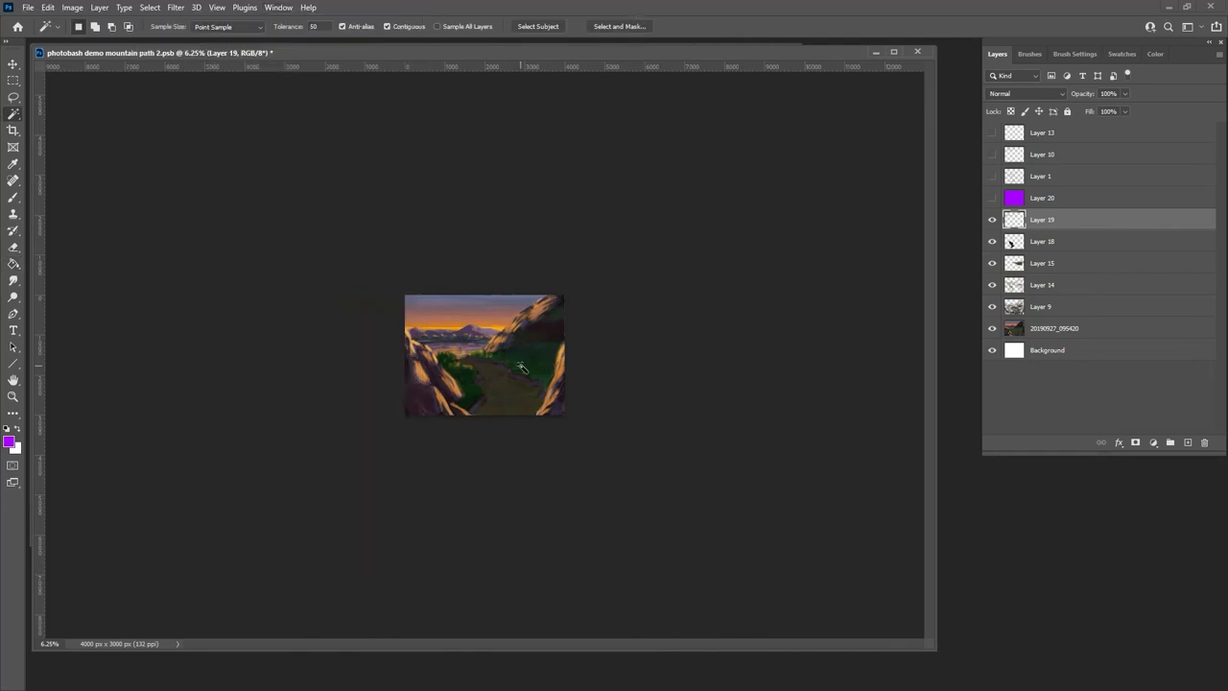
pyautogui.click(13, 198)
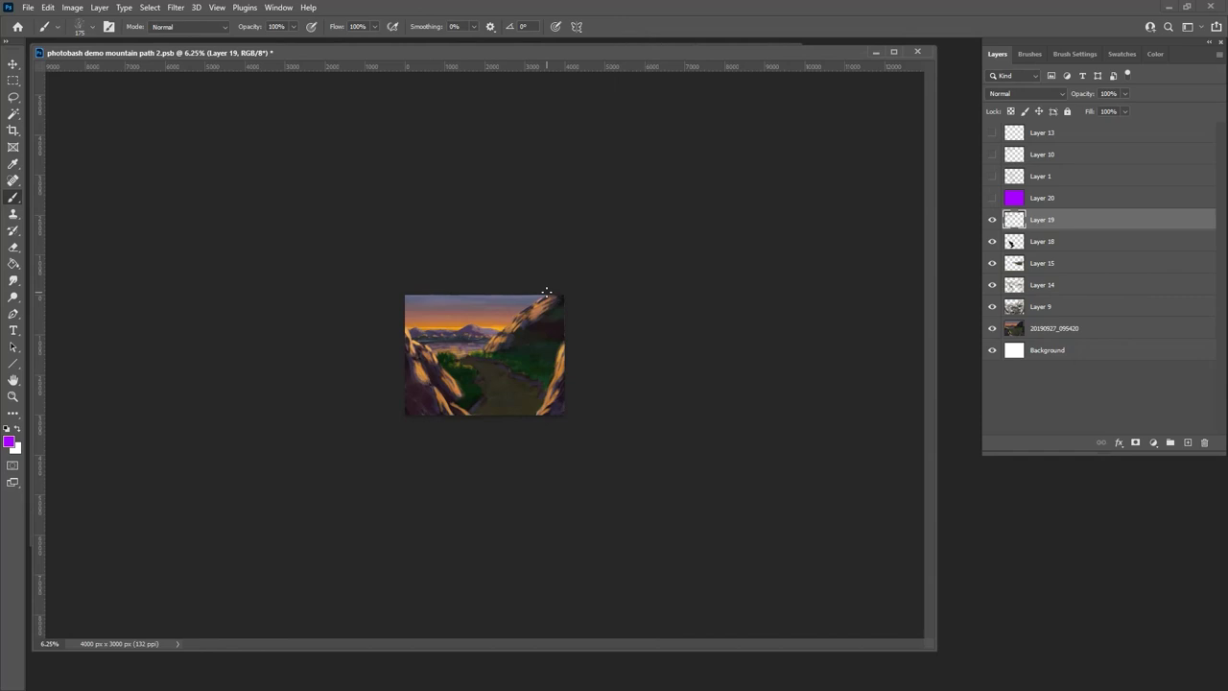
pyautogui.keyDown('alt'); pyautogui.click(466, 406); pyautogui.keyUp('alt')
pyautogui.click(1155, 53)
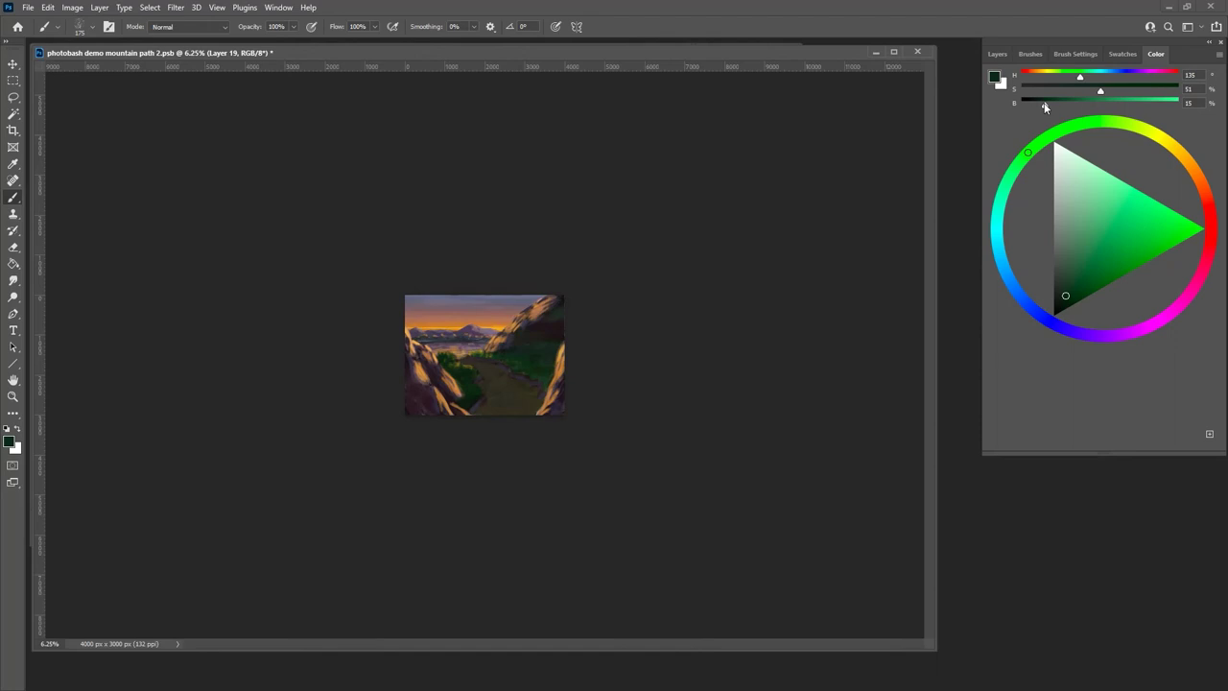
pyautogui.moveTo(1102, 92); pyautogui.dragTo(1057, 93)
pyautogui.click(998, 54)
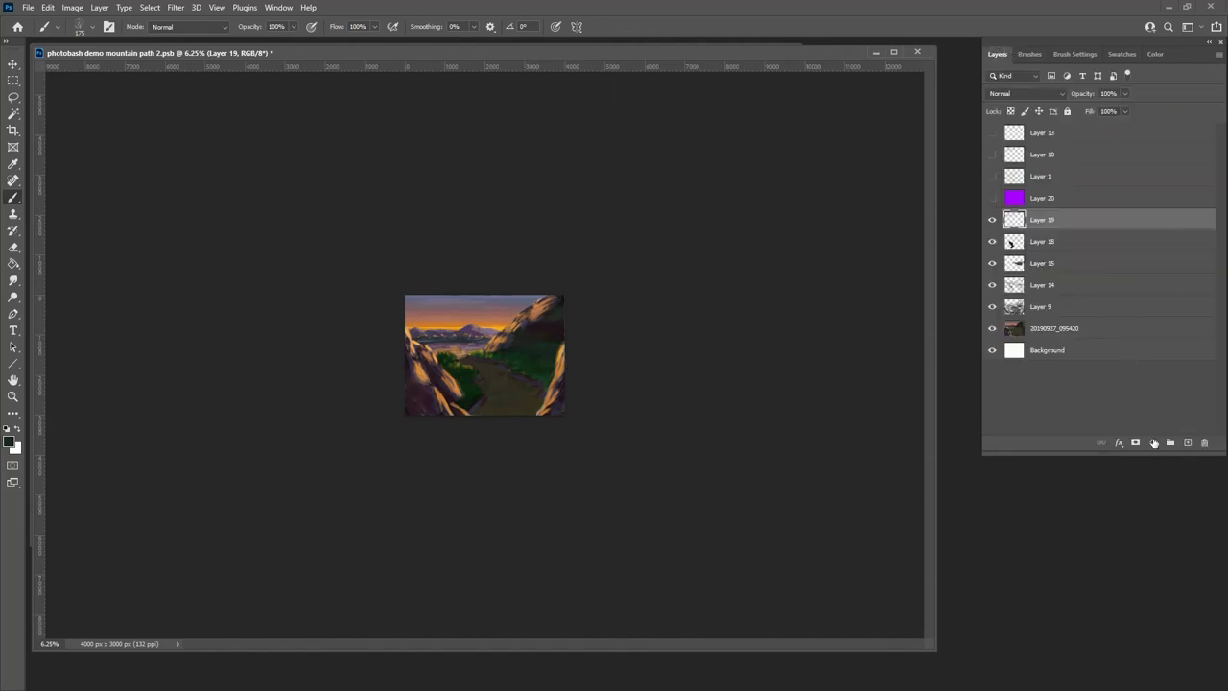
# - On a new layer, shift the green toward blue and paint dark shadow grass beside the path
pyautogui.click(1189, 443)
pyautogui.press('g')
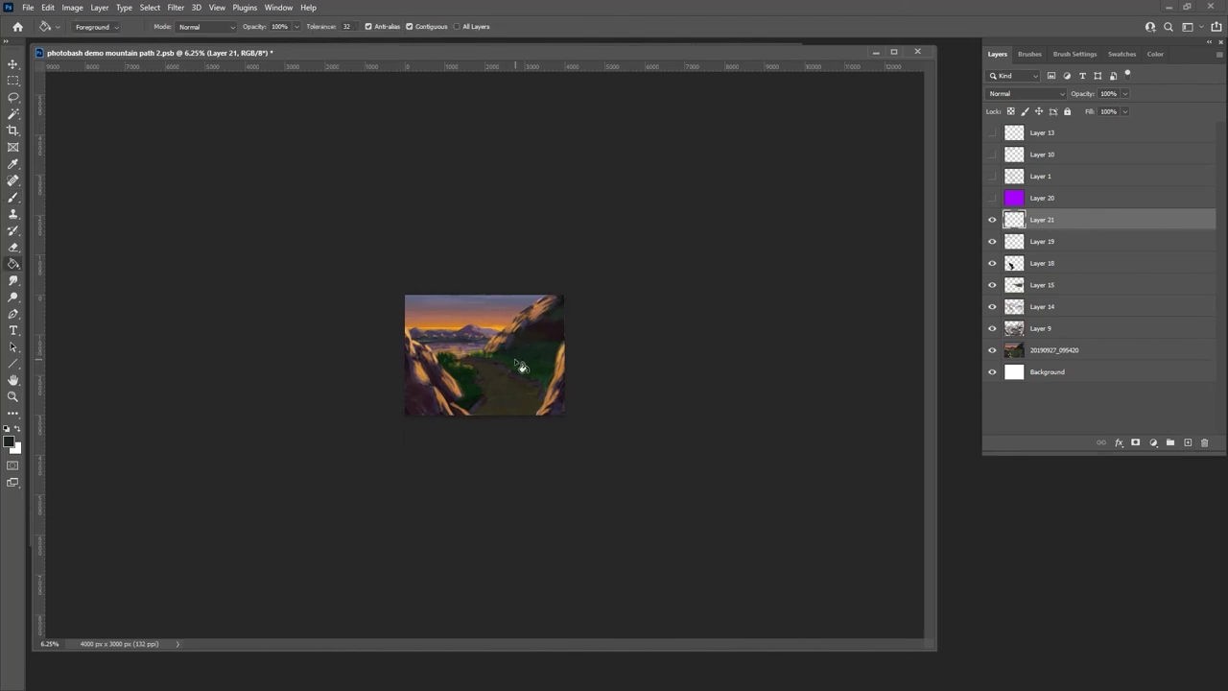
pyautogui.press('b')
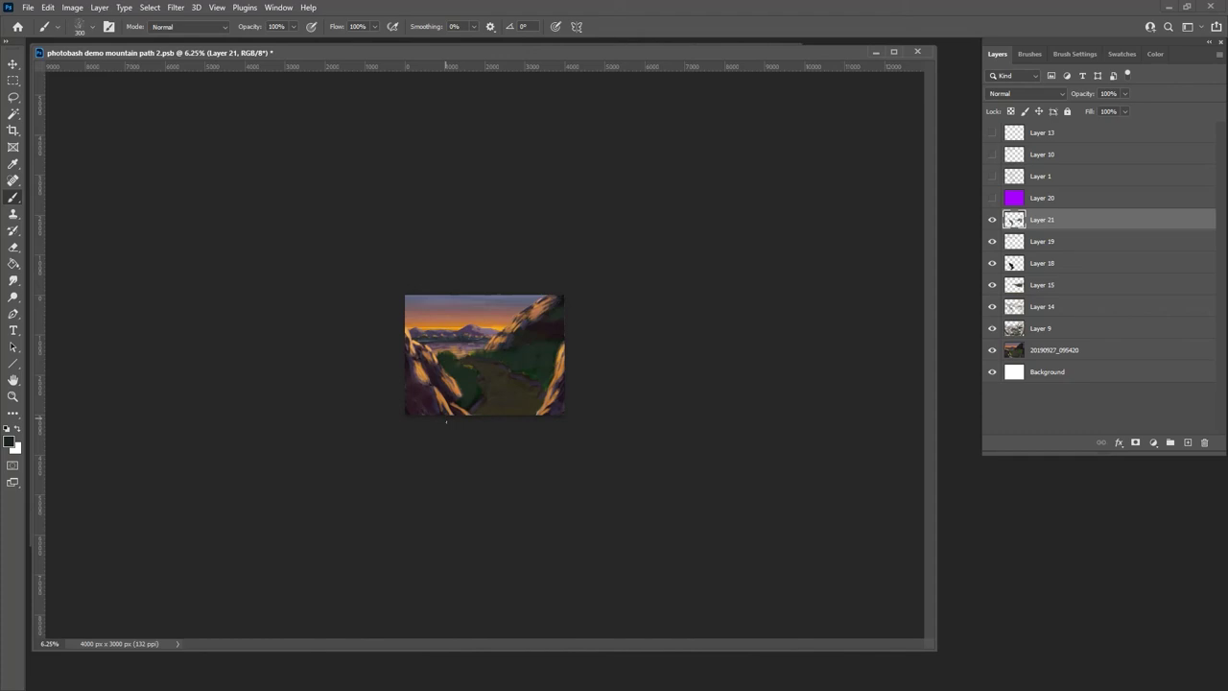
pyautogui.click(1153, 54)
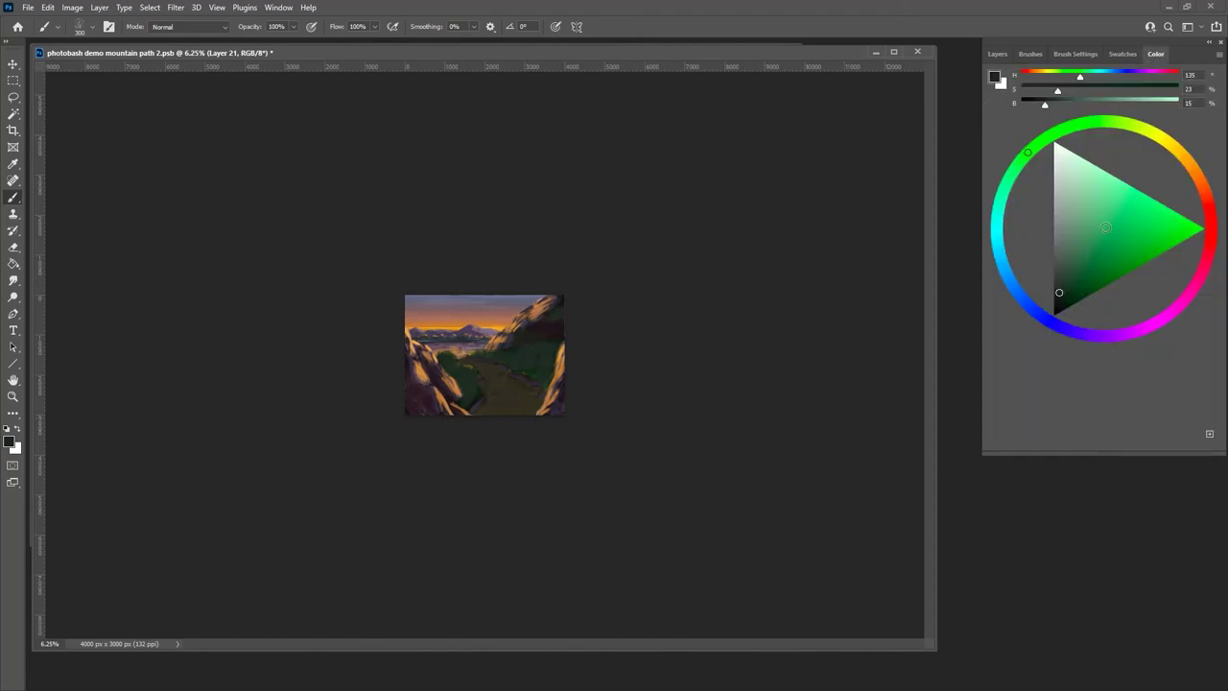
pyautogui.moveTo(1018, 161); pyautogui.dragTo(1007, 181)
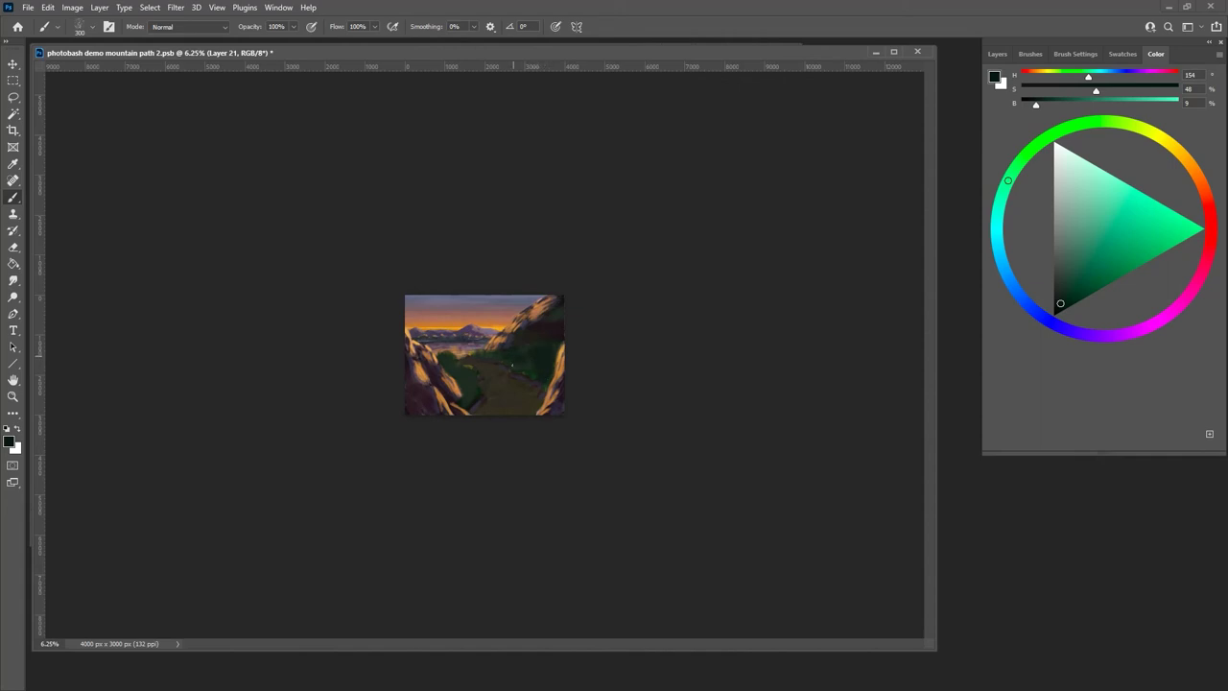
pyautogui.click(484, 355)
pyautogui.moveTo(460, 371)
pyautogui.mouseDown()
pyautogui.moveTo(470, 383)
pyautogui.moveTo(445, 363)
pyautogui.moveTo(454, 384)
pyautogui.mouseUp()
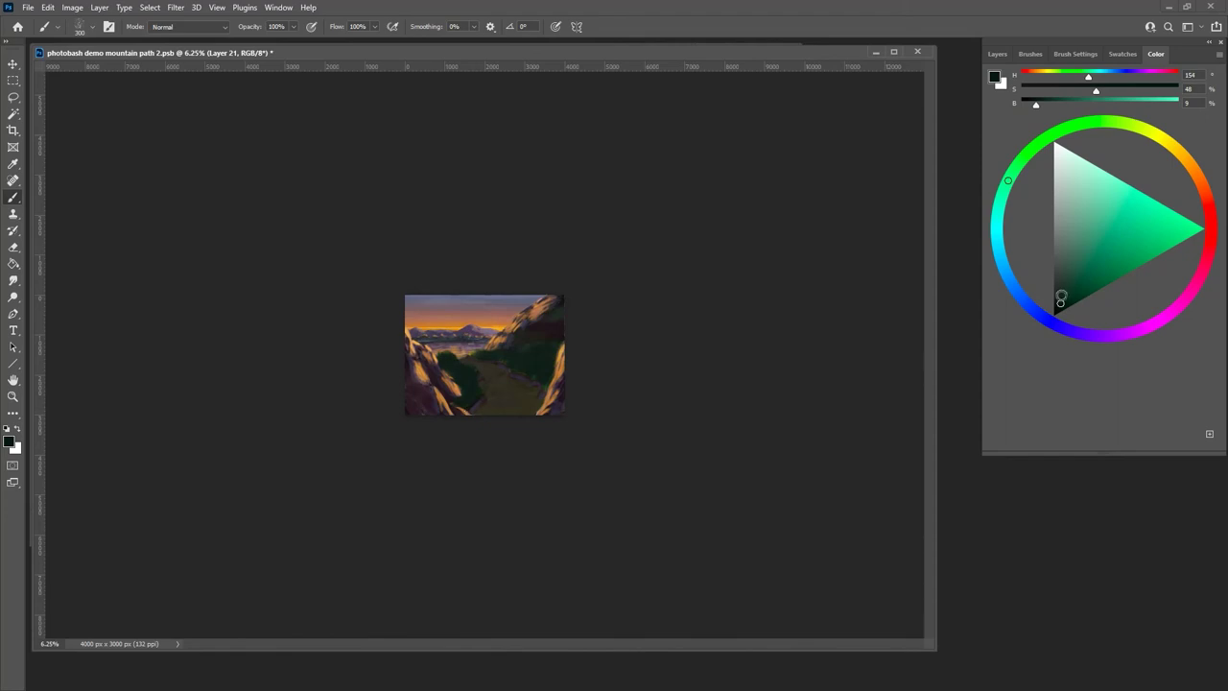
# - Sample the orange sky and paint sunlit yellow-orange bushes near the lake
pyautogui.click(1065, 299)
pyautogui.moveTo(1008, 179); pyautogui.dragTo(1014, 170)
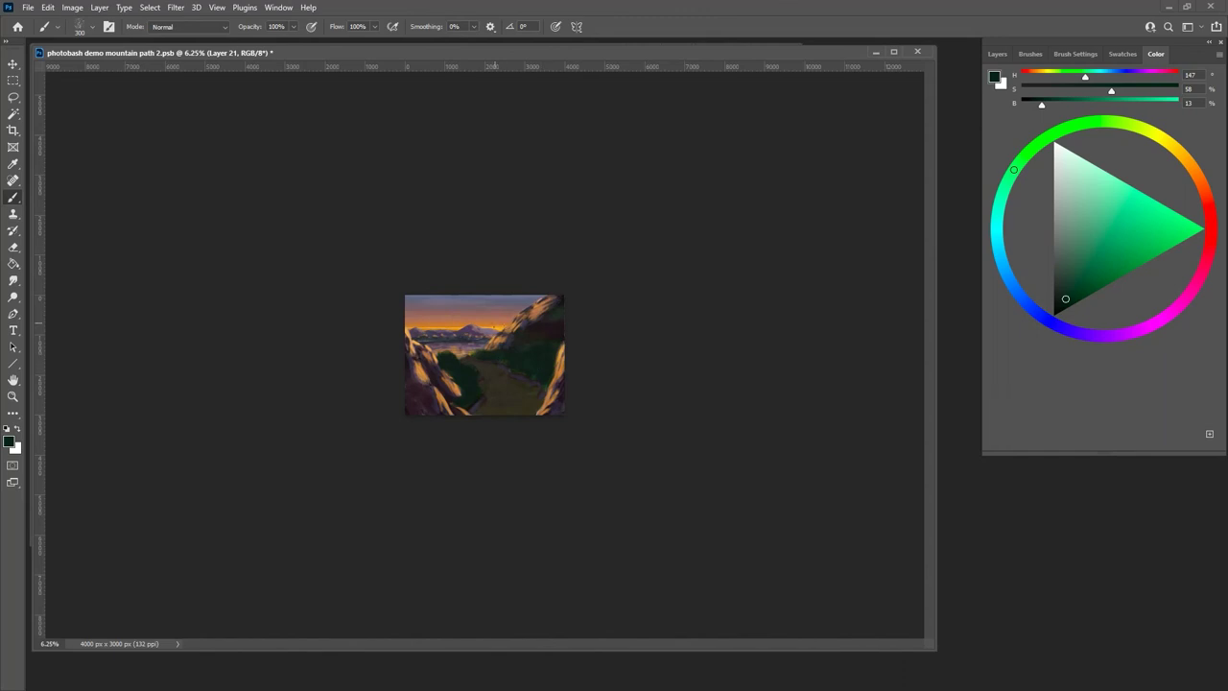
pyautogui.keyDown('alt'); pyautogui.click(498, 325); pyautogui.keyUp('alt')
pyautogui.moveTo(478, 354)
pyautogui.mouseDown()
pyautogui.moveTo(451, 360)
pyautogui.moveTo(467, 364)
pyautogui.moveTo(444, 356)
pyautogui.moveTo(472, 369)
pyautogui.mouseUp()
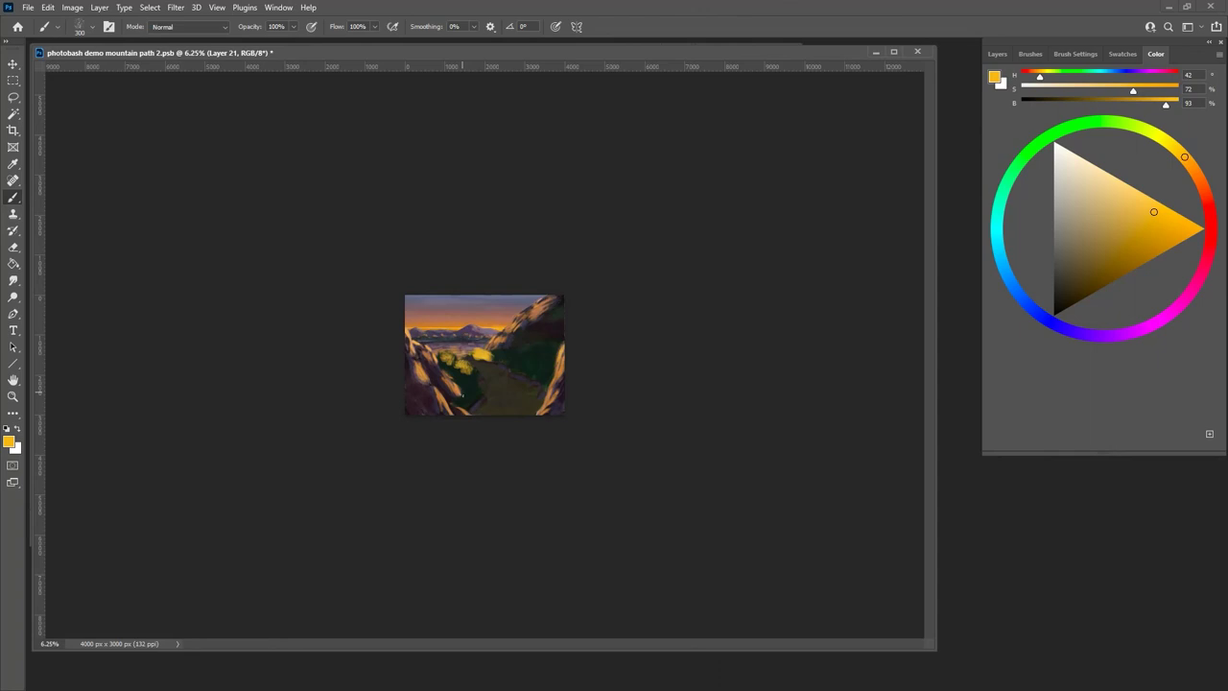
pyautogui.hotkey('ctrl', '+')
pyautogui.hotkey('ctrl', '+')
pyautogui.hotkey('ctrl', '+')
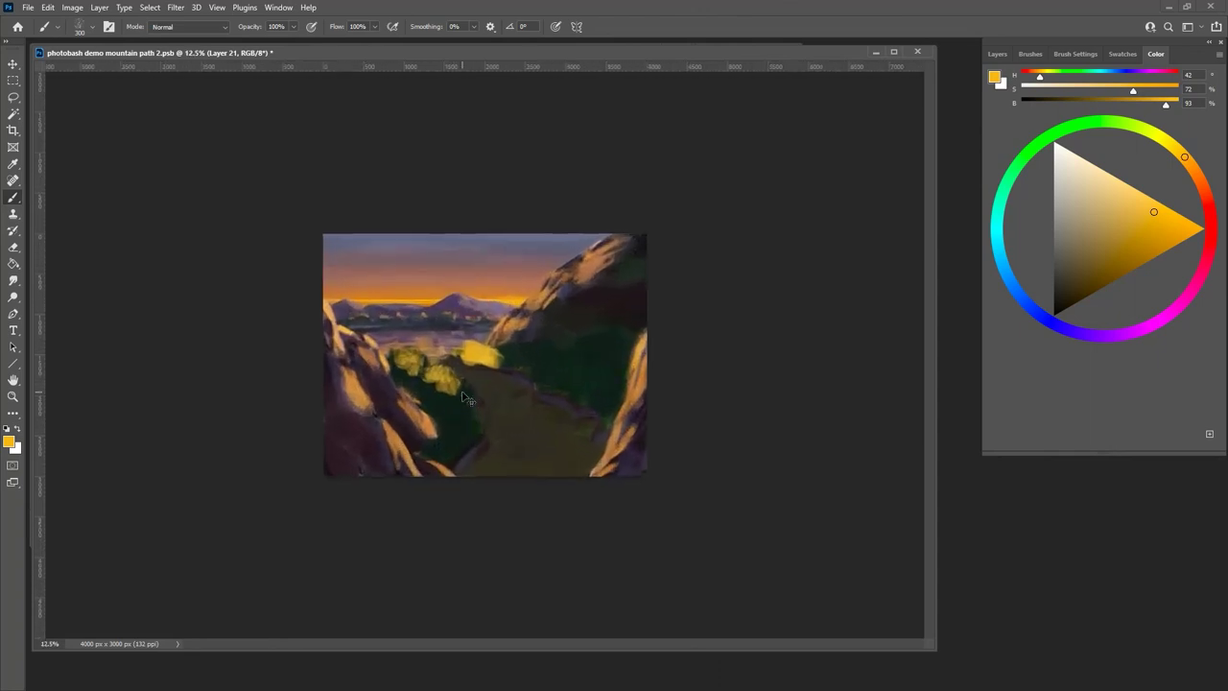
# - Zoom the view to 25% and return to the Layers list
pyautogui.hotkey('ctrl', '+')
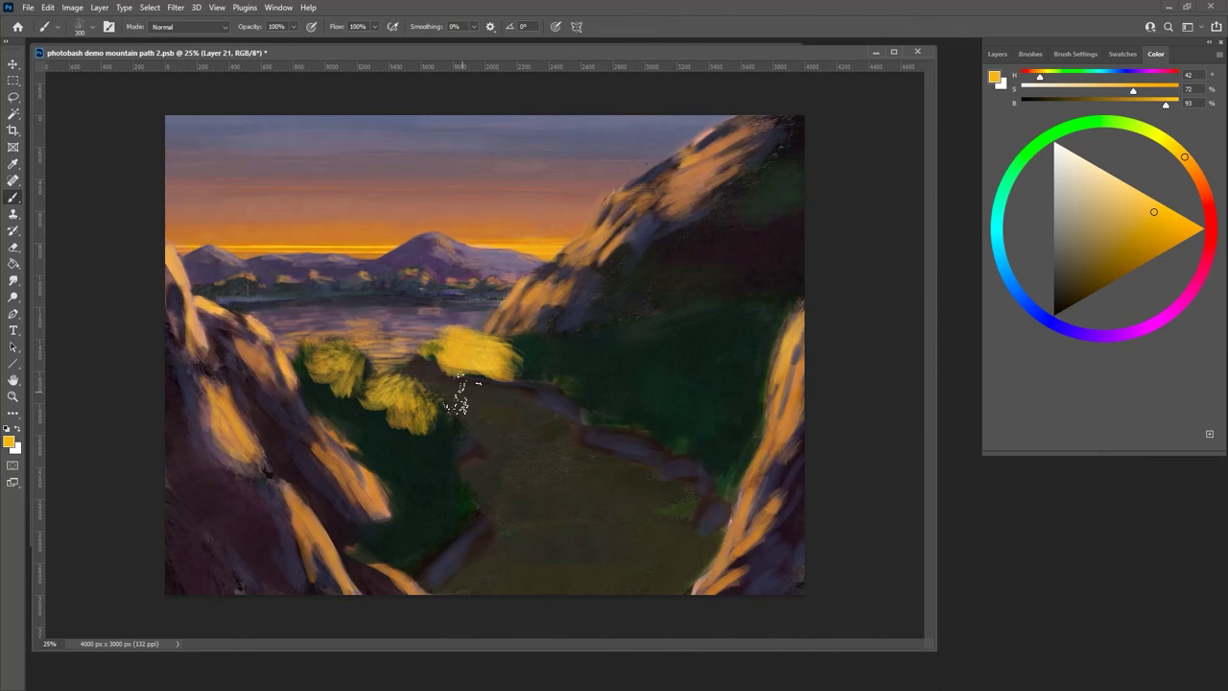
pyautogui.click(998, 54)
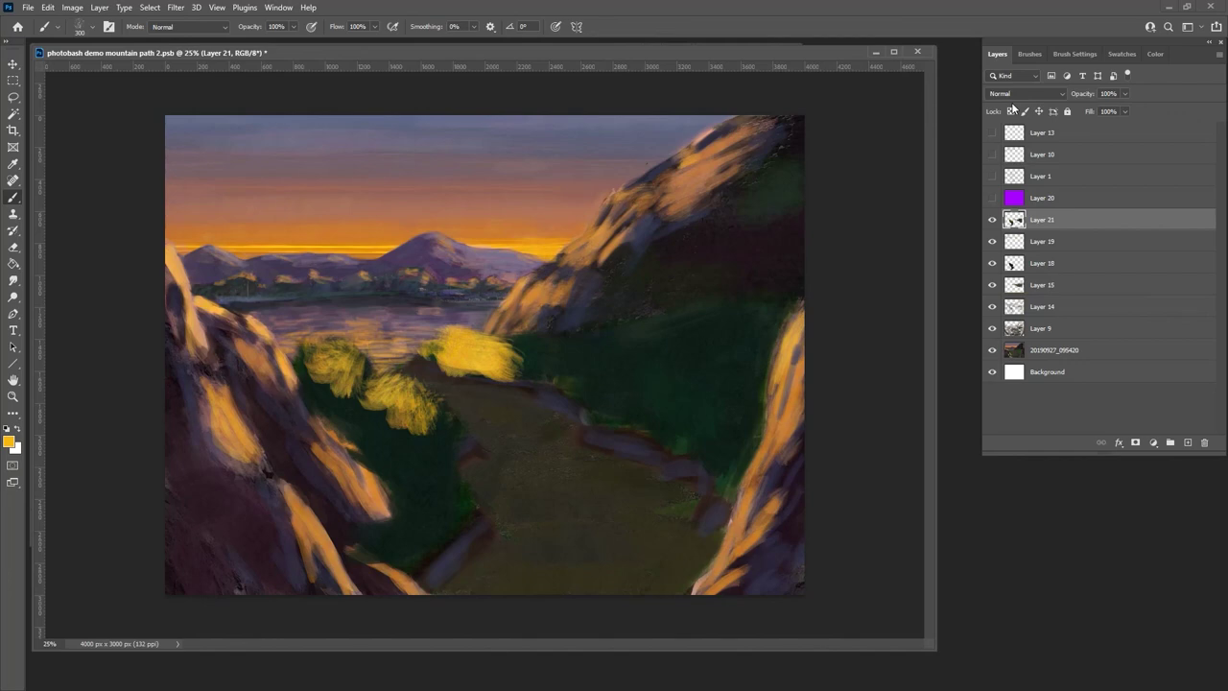
# - Compare Layer 21 on and off, then try Multiply blending at 12% opacity
pyautogui.click(994, 220)
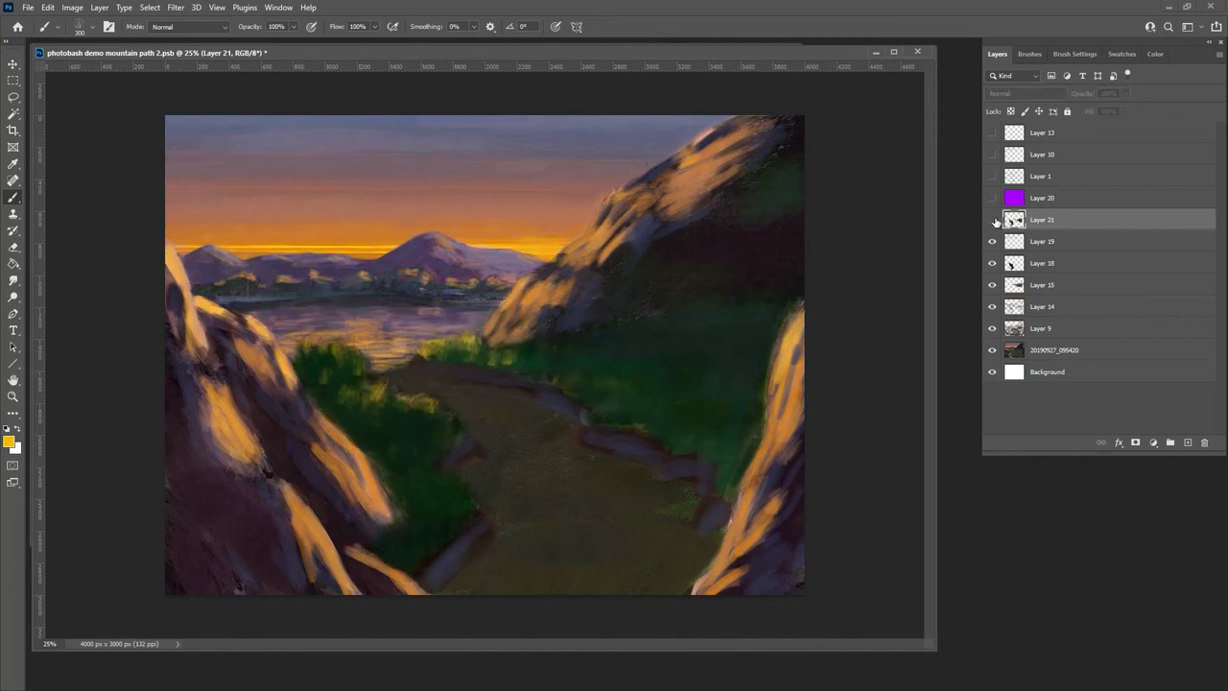
pyautogui.click(994, 220)
pyautogui.click(994, 220)
pyautogui.click(994, 219)
pyautogui.click(1023, 94)
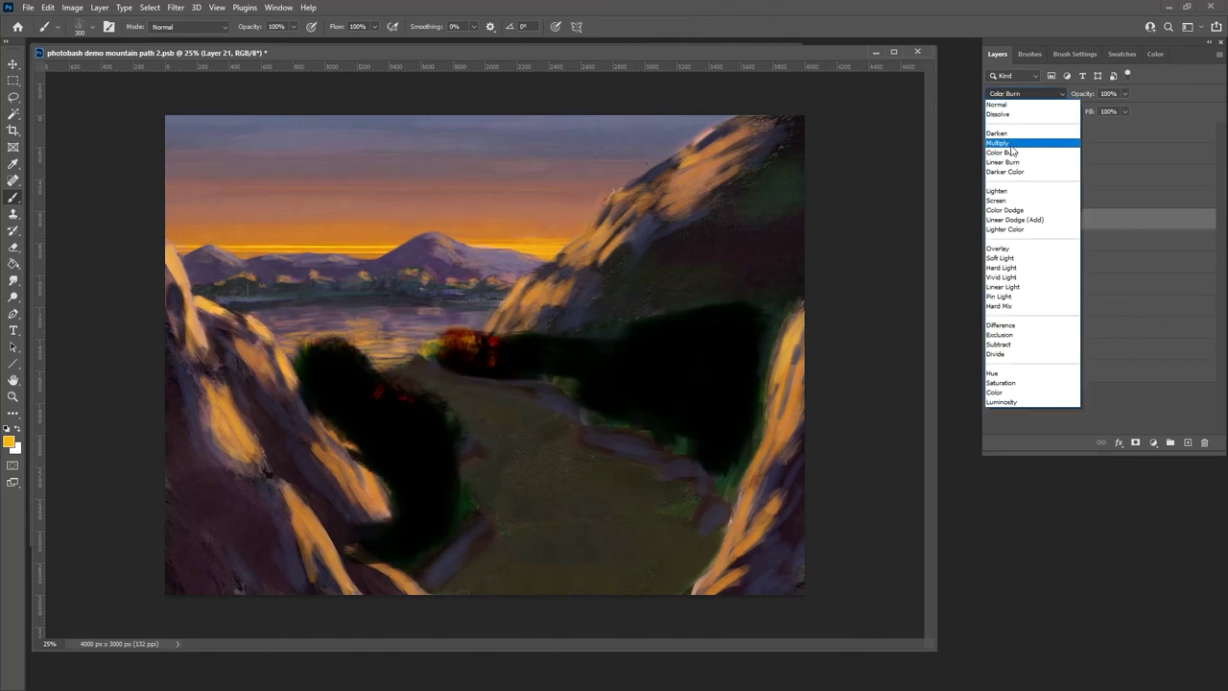
pyautogui.click(1003, 143)
pyautogui.moveTo(1101, 114)
pyautogui.mouseDown()
pyautogui.moveTo(1076, 110)
pyautogui.moveTo(1110, 110)
pyautogui.moveTo(1087, 110)
pyautogui.mouseUp()
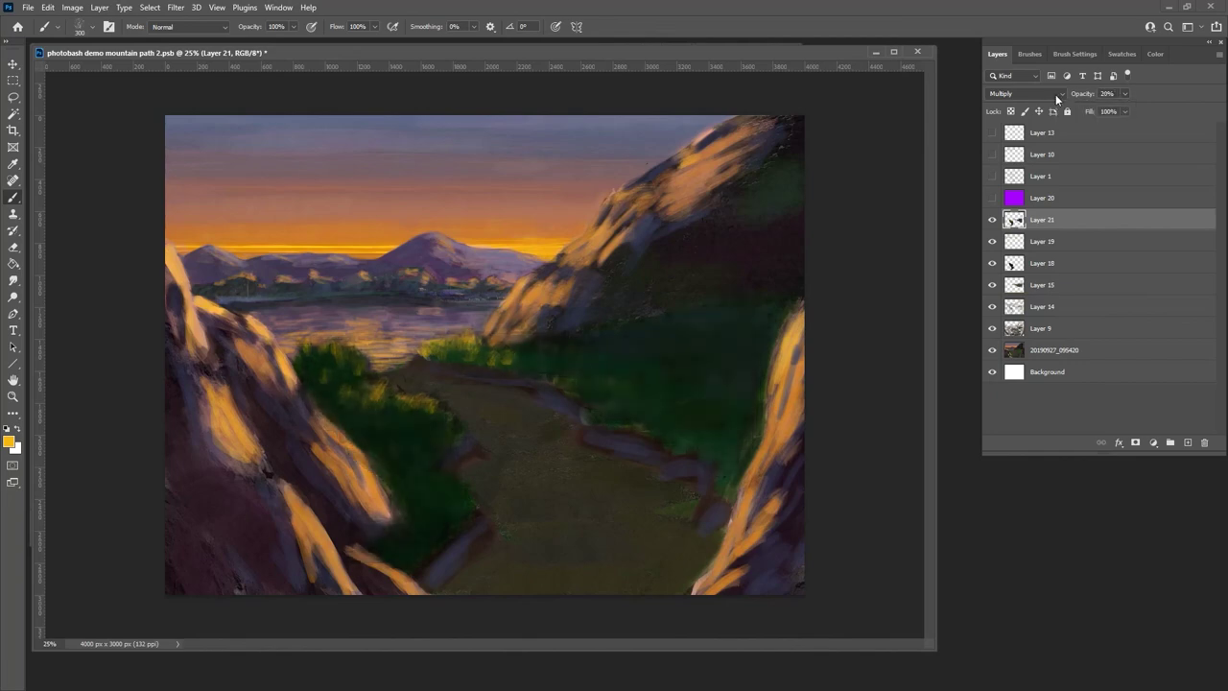
# - Return Layer 21 to Normal at about 72% opacity, then delete the layer
pyautogui.click(1055, 94)
pyautogui.click(1036, 105)
pyautogui.click(1126, 93)
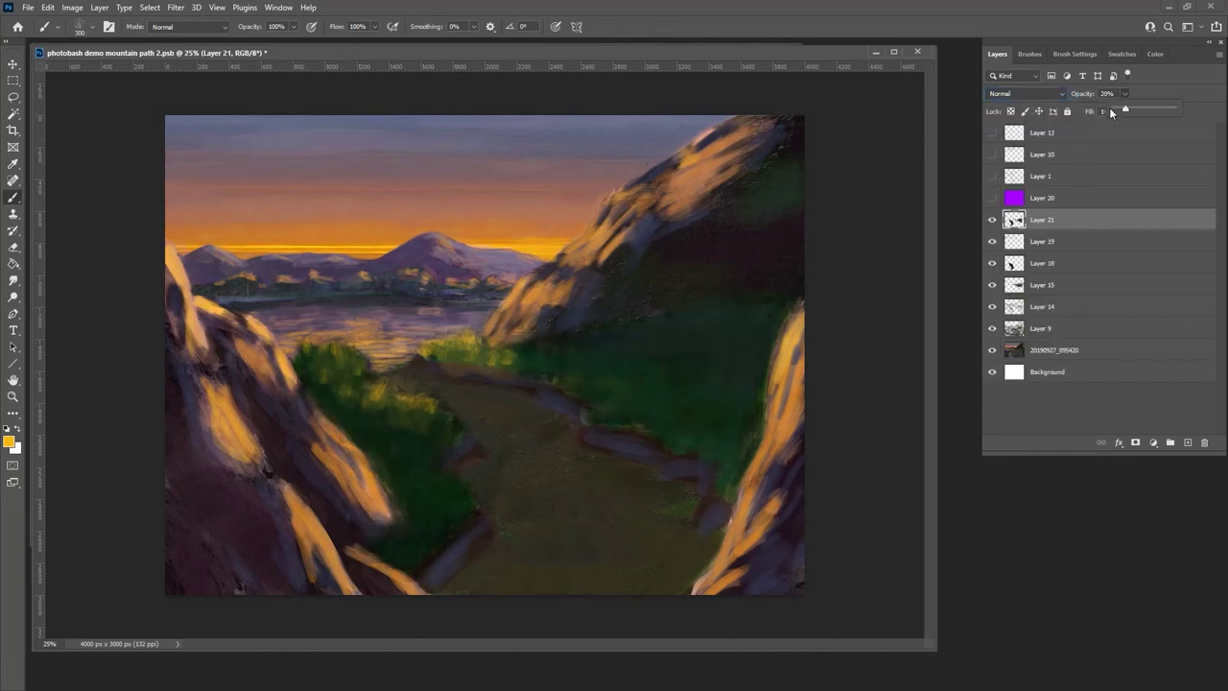
pyautogui.moveTo(1125, 109); pyautogui.dragTo(1155, 111)
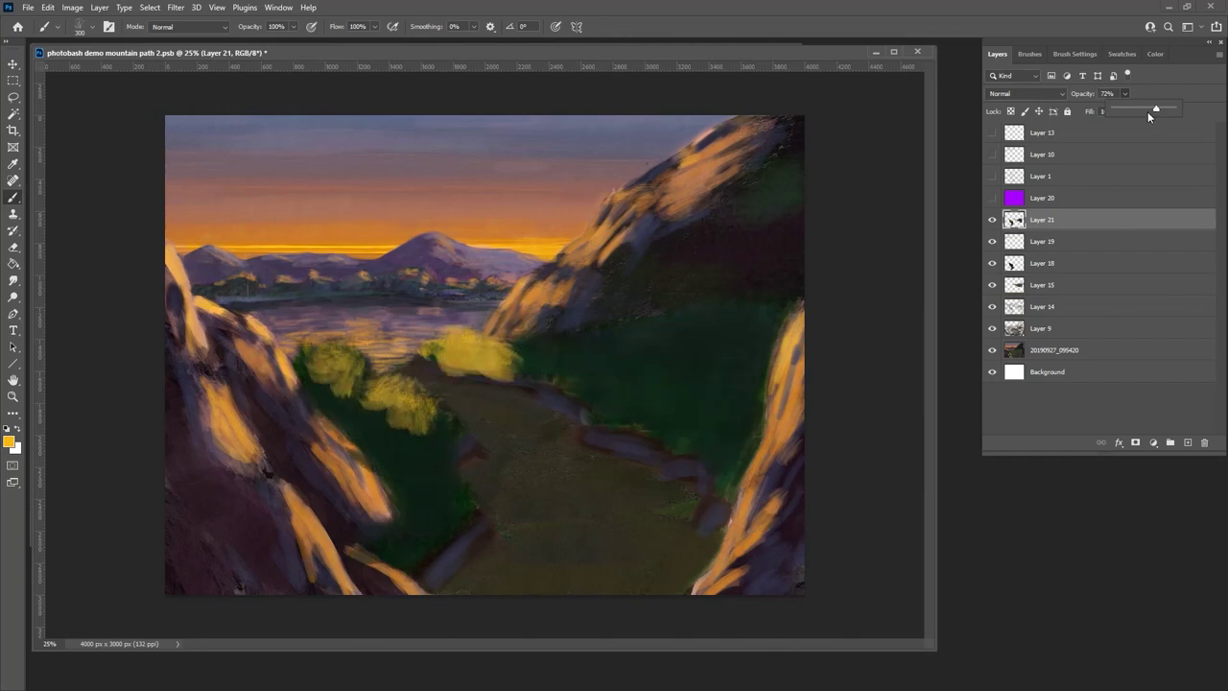
pyautogui.moveTo(1148, 111)
pyautogui.mouseDown()
pyautogui.moveTo(1170, 112)
pyautogui.moveTo(1152, 113)
pyautogui.mouseUp()
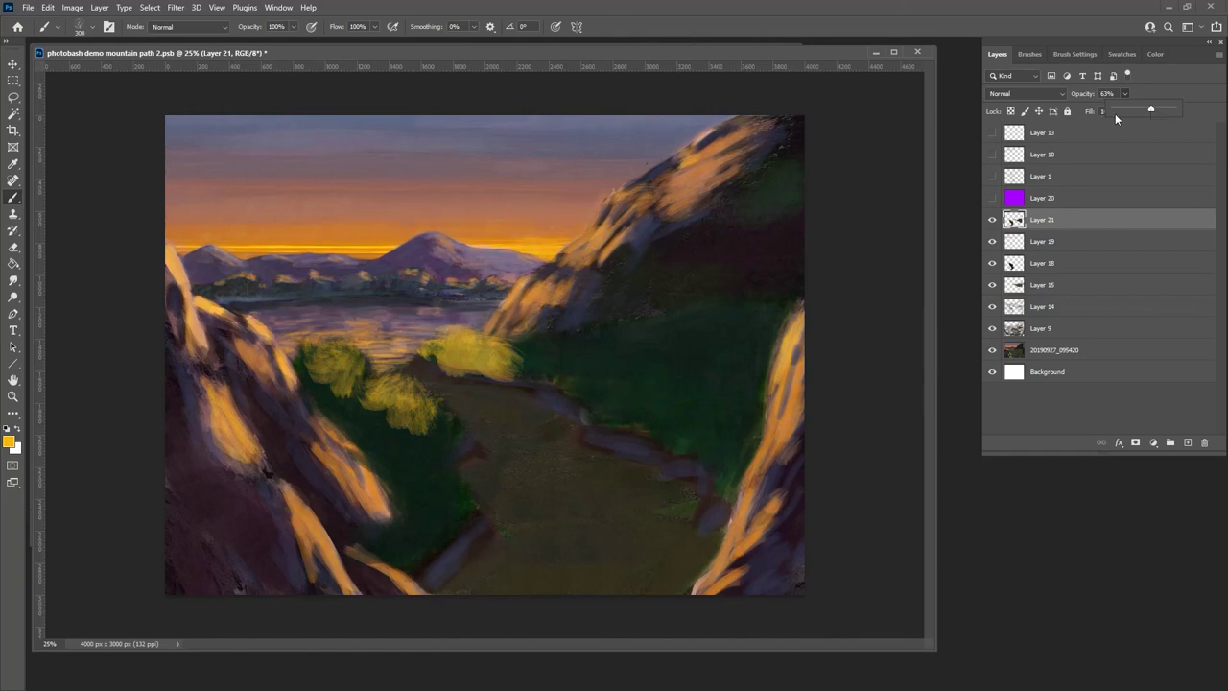
pyautogui.moveTo(1019, 219)
pyautogui.mouseDown()
pyautogui.moveTo(1152, 422)
pyautogui.moveTo(1203, 441)
pyautogui.mouseUp()
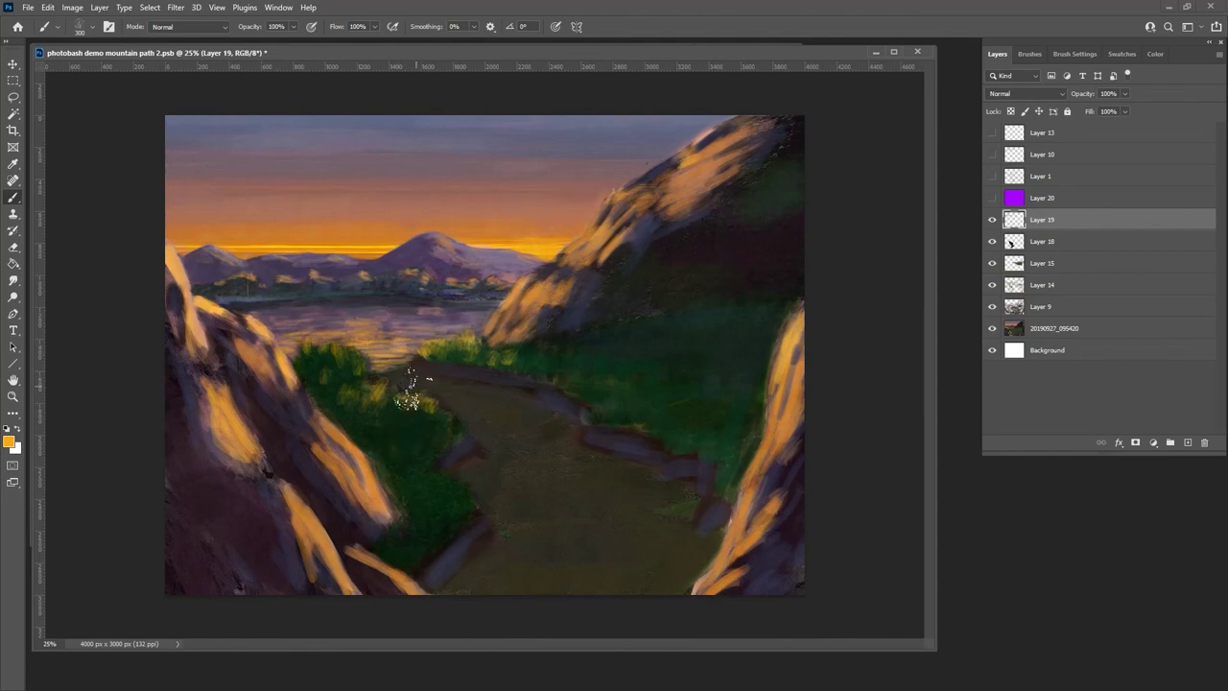
# - Shrink the brush and paint small sunlit yellow strokes on the lower-left grass
pyautogui.press('[')
pyautogui.press('[')
pyautogui.press('[')
pyautogui.press('[')
pyautogui.press('[')
pyautogui.moveTo(434, 475); pyautogui.dragTo(370, 451)
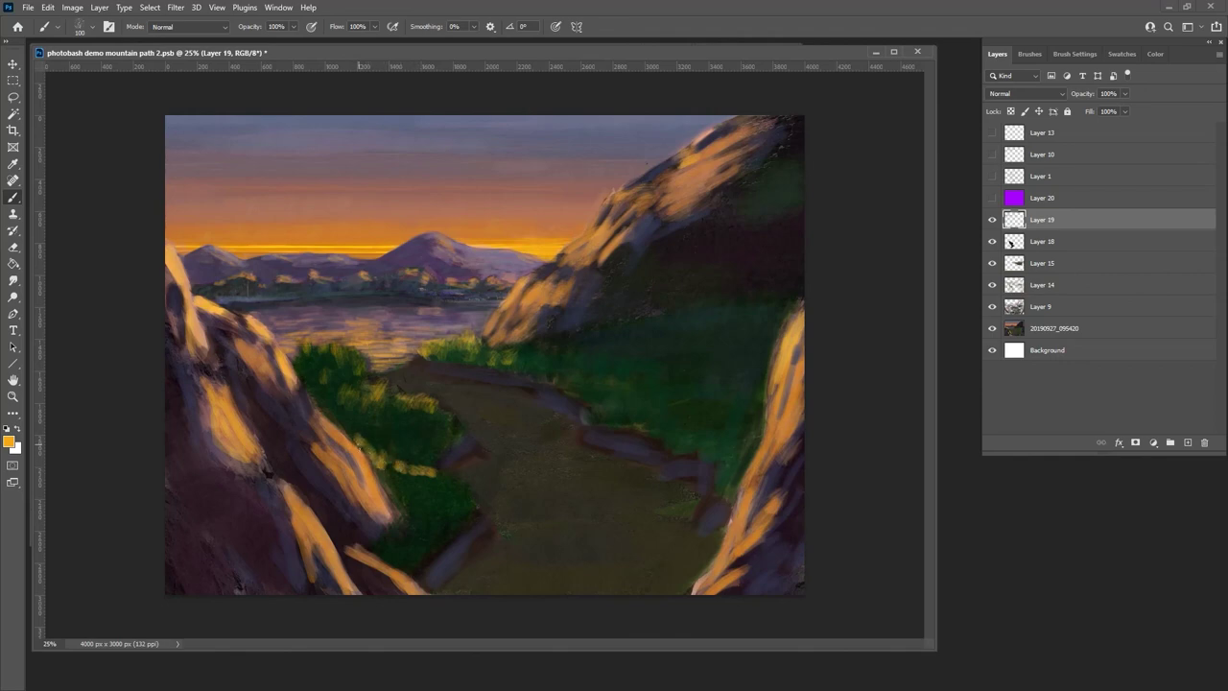
pyautogui.moveTo(400, 453)
pyautogui.mouseDown()
pyautogui.moveTo(438, 455)
pyautogui.moveTo(418, 478)
pyautogui.mouseUp()
# - Sample dark grass and adjust it to a deep forest green (H 142, S 41, B 28)
pyautogui.keyDown('alt'); pyautogui.click(420, 516); pyautogui.keyUp('alt')
pyautogui.click(1154, 55)
pyautogui.moveTo(1081, 247); pyautogui.dragTo(1071, 278)
pyautogui.moveTo(1050, 136); pyautogui.dragTo(1020, 163)
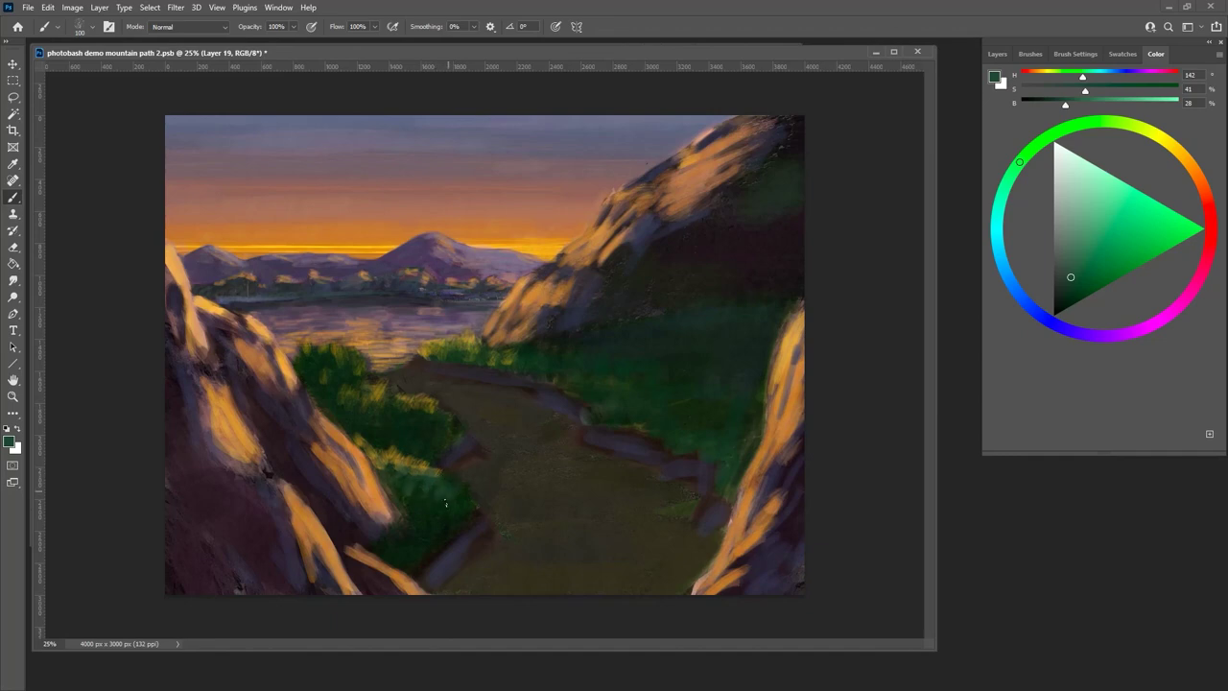
# - Deepen the green, then sample horizon orange and dab sunlit highlights along the grass edge
pyautogui.click(1074, 291)
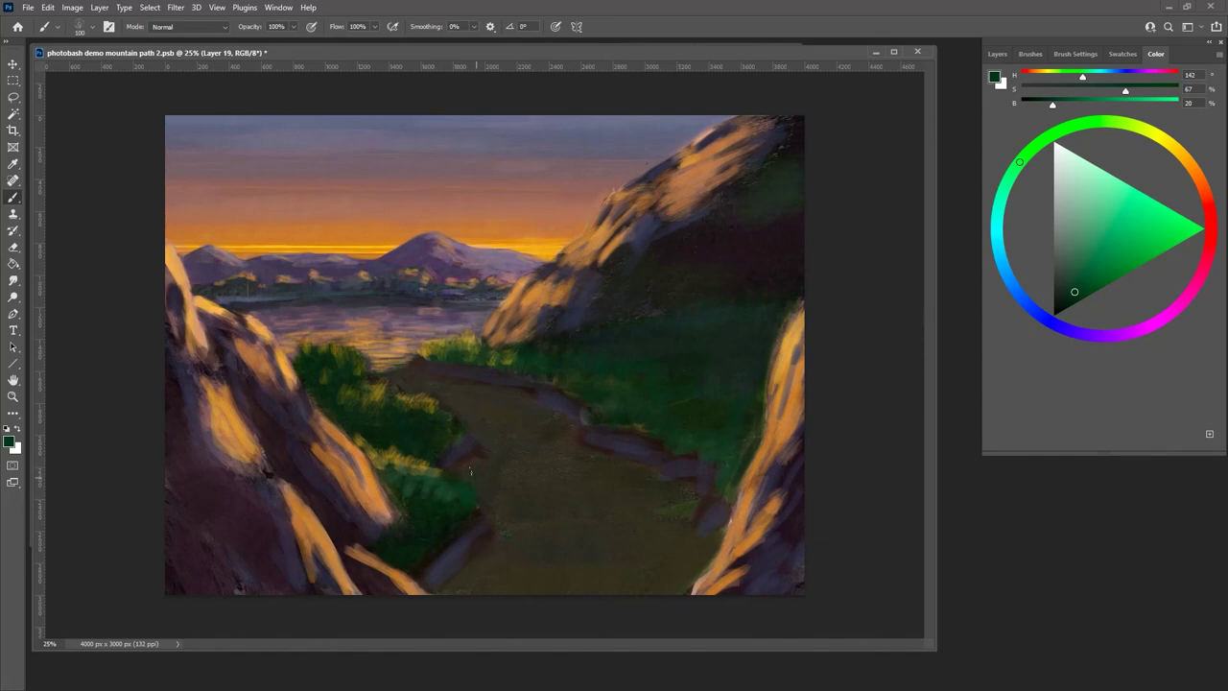
pyautogui.click(1066, 303)
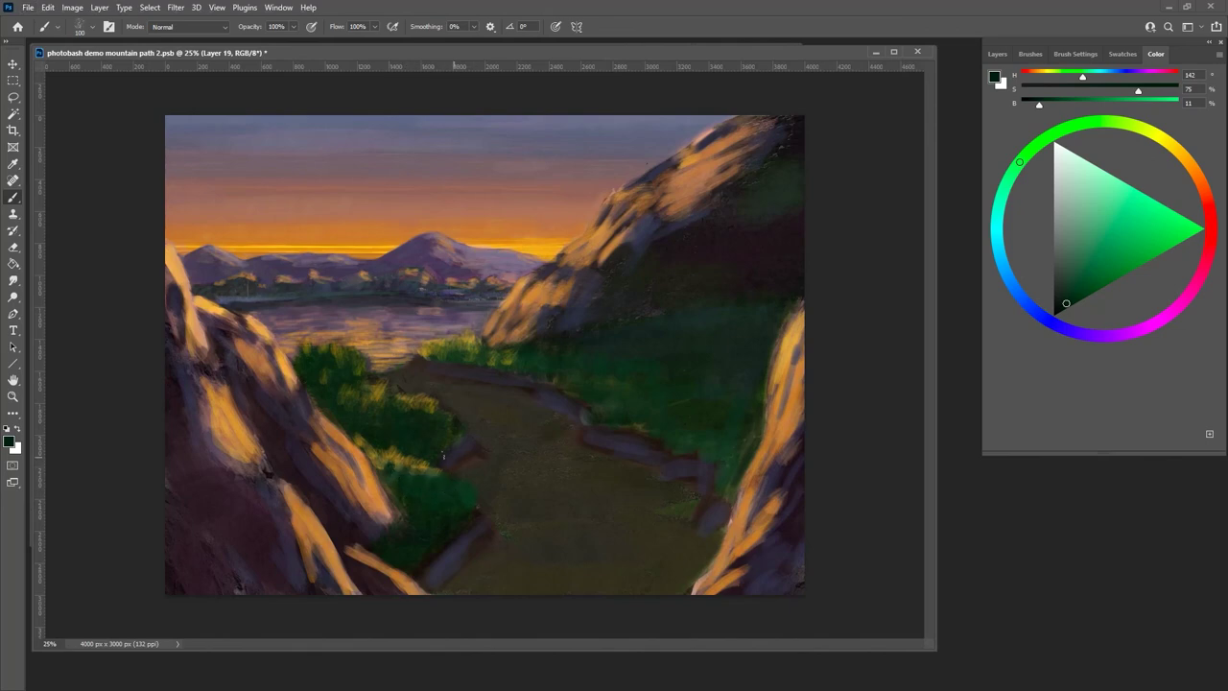
pyautogui.keyDown('alt'); pyautogui.click(535, 244); pyautogui.keyUp('alt')
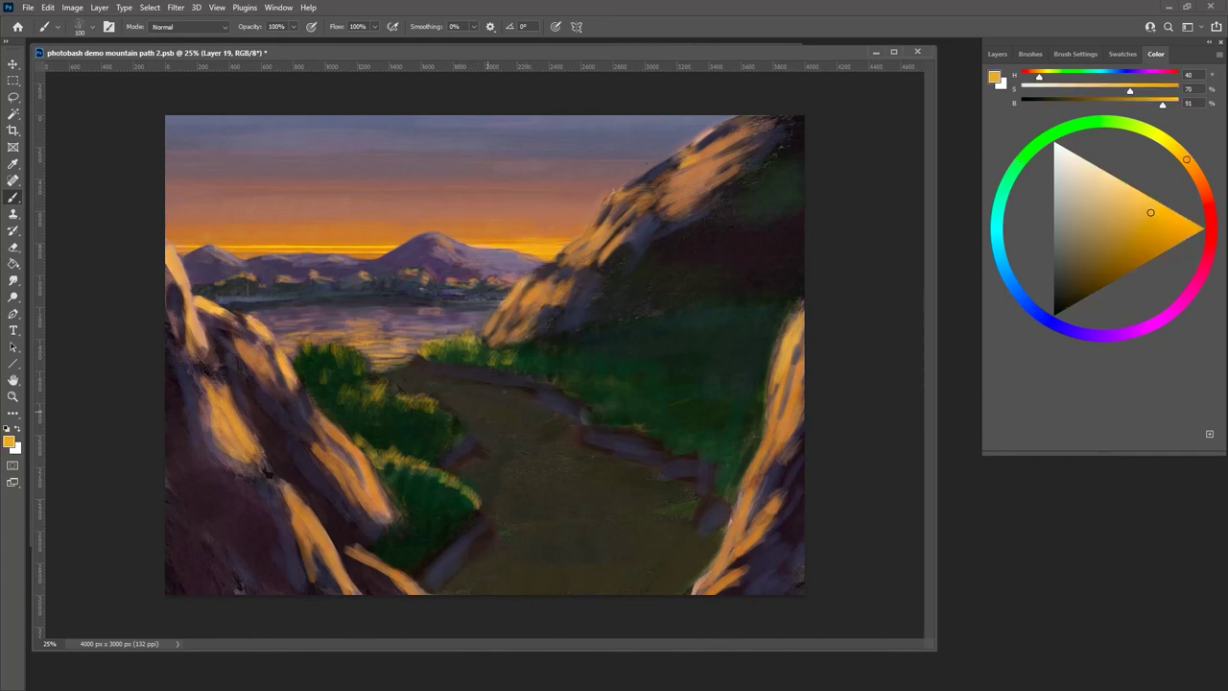
pyautogui.moveTo(444, 479)
pyautogui.mouseDown()
pyautogui.moveTo(433, 465)
pyautogui.moveTo(480, 497)
pyautogui.moveTo(430, 469)
pyautogui.mouseUp()
pyautogui.keyDown('alt'); pyautogui.click(461, 495); pyautogui.keyUp('alt')
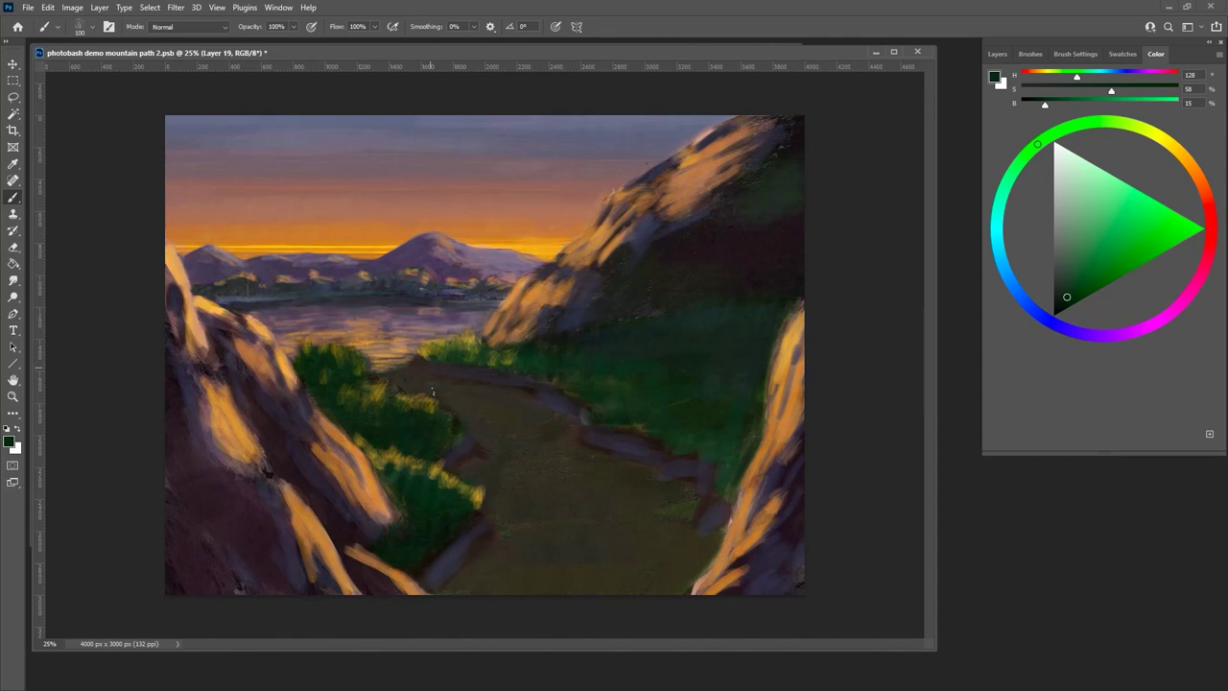
# - Paint muted orange highlights on the upper grass and add dark green shadows into it
pyautogui.keyDown('alt'); pyautogui.click(477, 496); pyautogui.keyUp('alt')
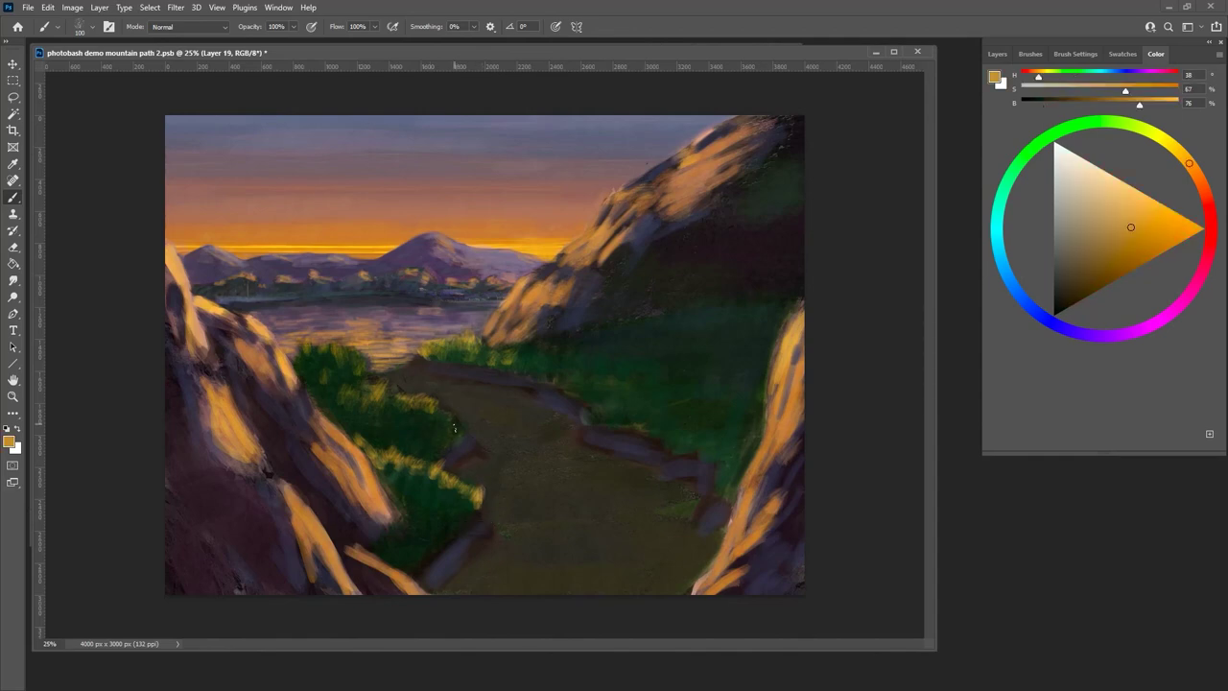
pyautogui.moveTo(435, 414)
pyautogui.mouseDown()
pyautogui.moveTo(396, 411)
pyautogui.moveTo(412, 424)
pyautogui.moveTo(327, 396)
pyautogui.mouseUp()
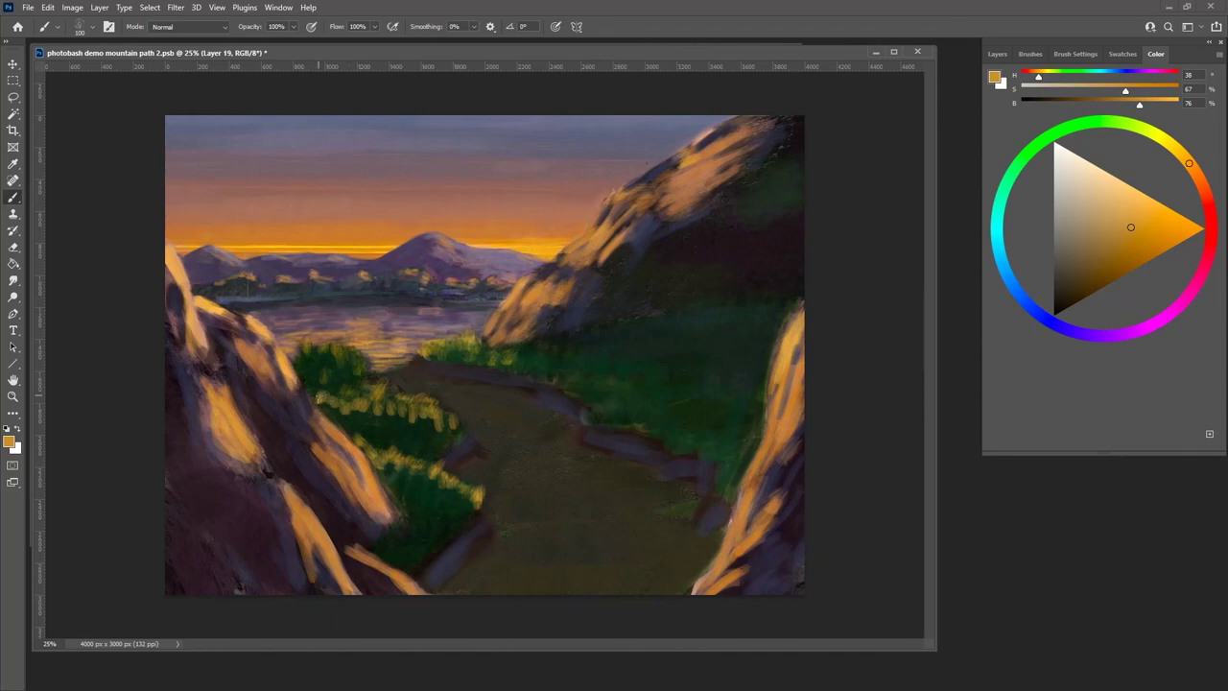
pyautogui.keyDown('alt'); pyautogui.click(357, 416); pyautogui.keyUp('alt')
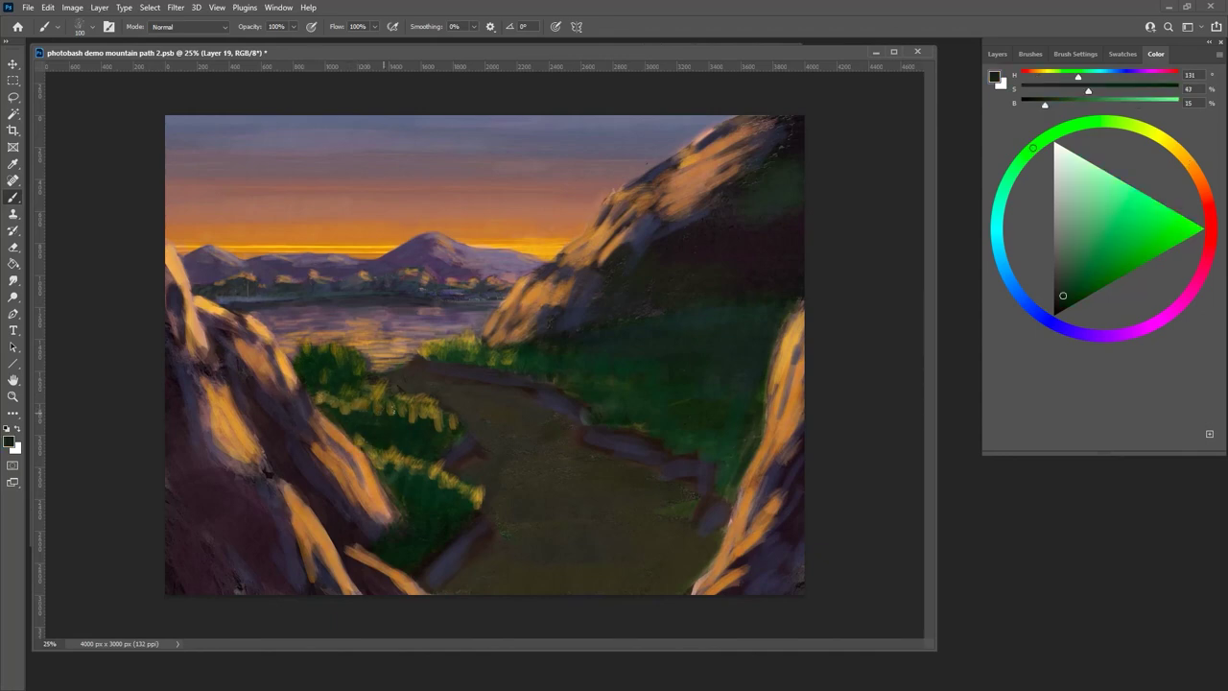
pyautogui.moveTo(413, 423)
pyautogui.mouseDown()
pyautogui.moveTo(452, 431)
pyautogui.moveTo(391, 424)
pyautogui.mouseUp()
# - Paint orange highlights on the left grass, trim some back with dark green, and sample orange-brown (H 26, S 56, B 54)
pyautogui.keyDown('alt'); pyautogui.click(395, 537); pyautogui.keyUp('alt')
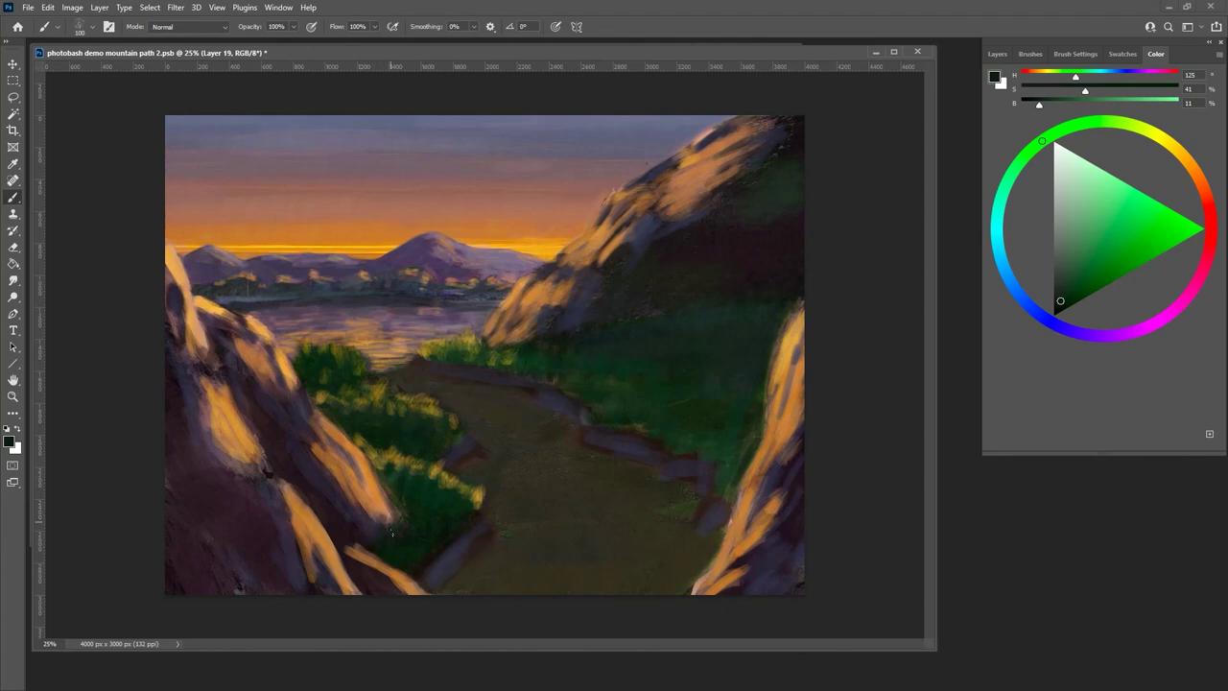
pyautogui.keyDown('alt'); pyautogui.click(521, 235); pyautogui.keyUp('alt')
pyautogui.moveTo(389, 532)
pyautogui.mouseDown()
pyautogui.moveTo(401, 518)
pyautogui.moveTo(455, 528)
pyautogui.moveTo(462, 510)
pyautogui.moveTo(446, 533)
pyautogui.mouseUp()
pyautogui.keyDown('alt'); pyautogui.click(426, 542); pyautogui.keyUp('alt')
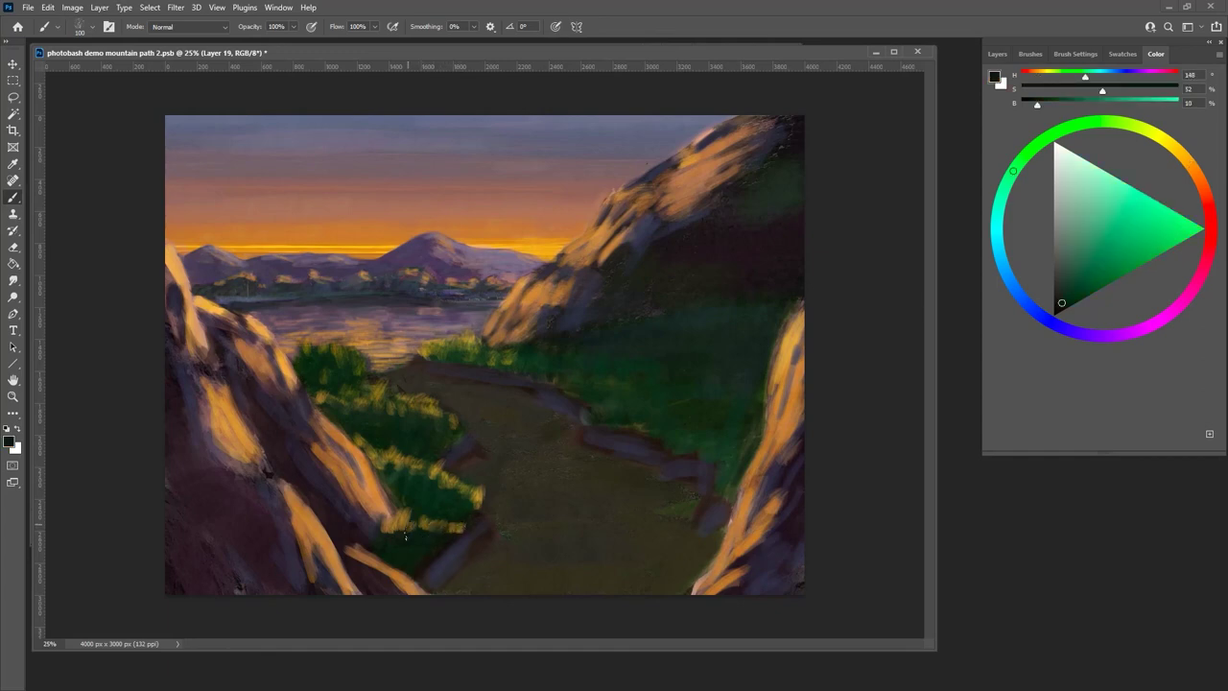
pyautogui.moveTo(394, 528); pyautogui.dragTo(385, 540)
pyautogui.keyDown('alt'); pyautogui.click(365, 545); pyautogui.keyUp('alt')
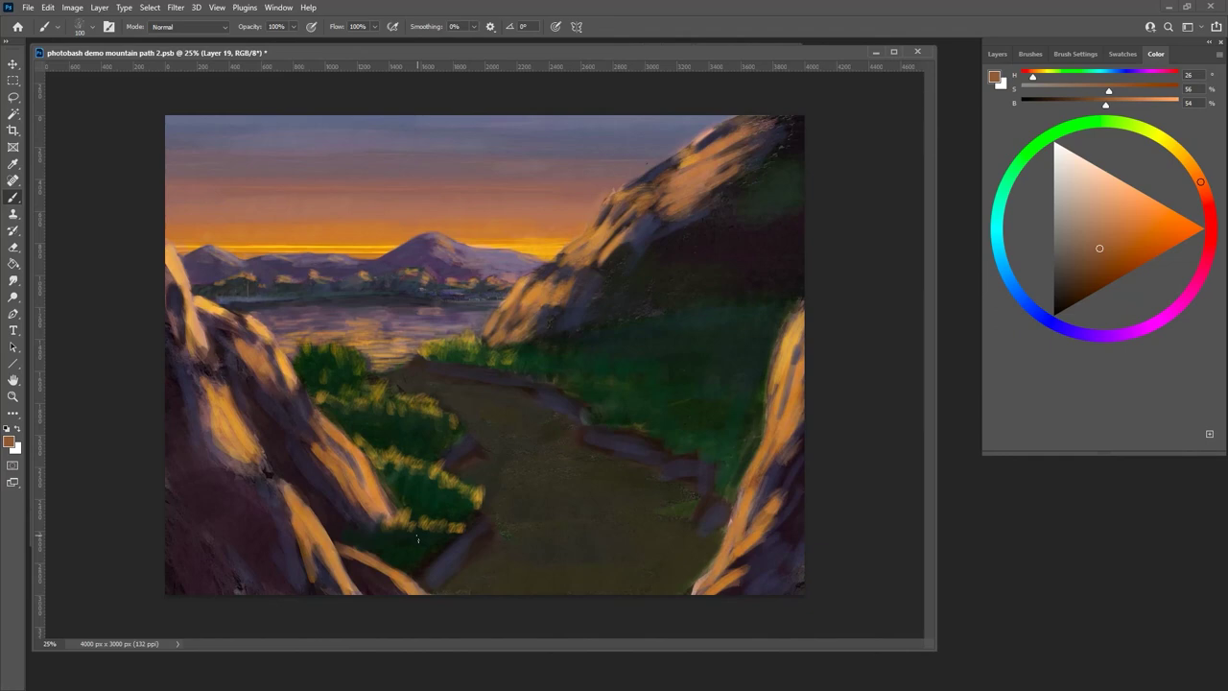
pyautogui.hotkey('ctrl', '-')
pyautogui.hotkey('ctrl', '-')
pyautogui.hotkey('ctrl', '-')
pyautogui.hotkey('ctrl', '-')
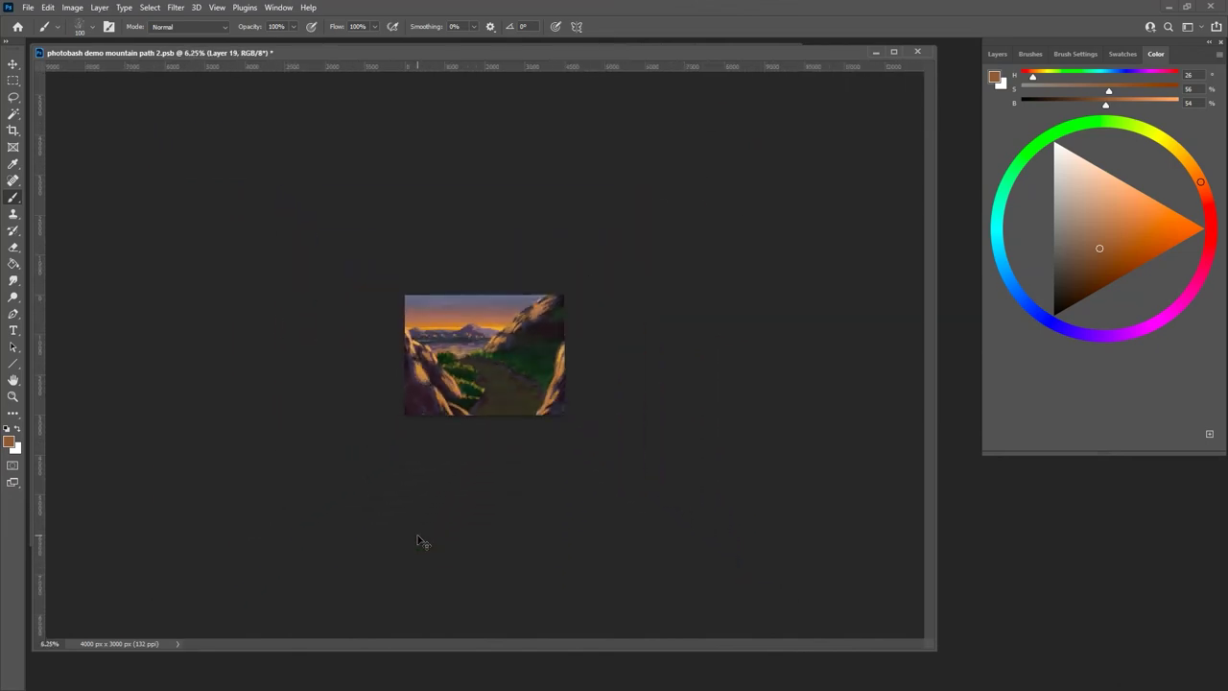
# - Brush cool sky-blue strokes and dark rock-blue shading over the left grass
pyautogui.hotkey('ctrl', '-')
pyautogui.hotkey('ctrl', '-')
pyautogui.hotkey('ctrl', '+')
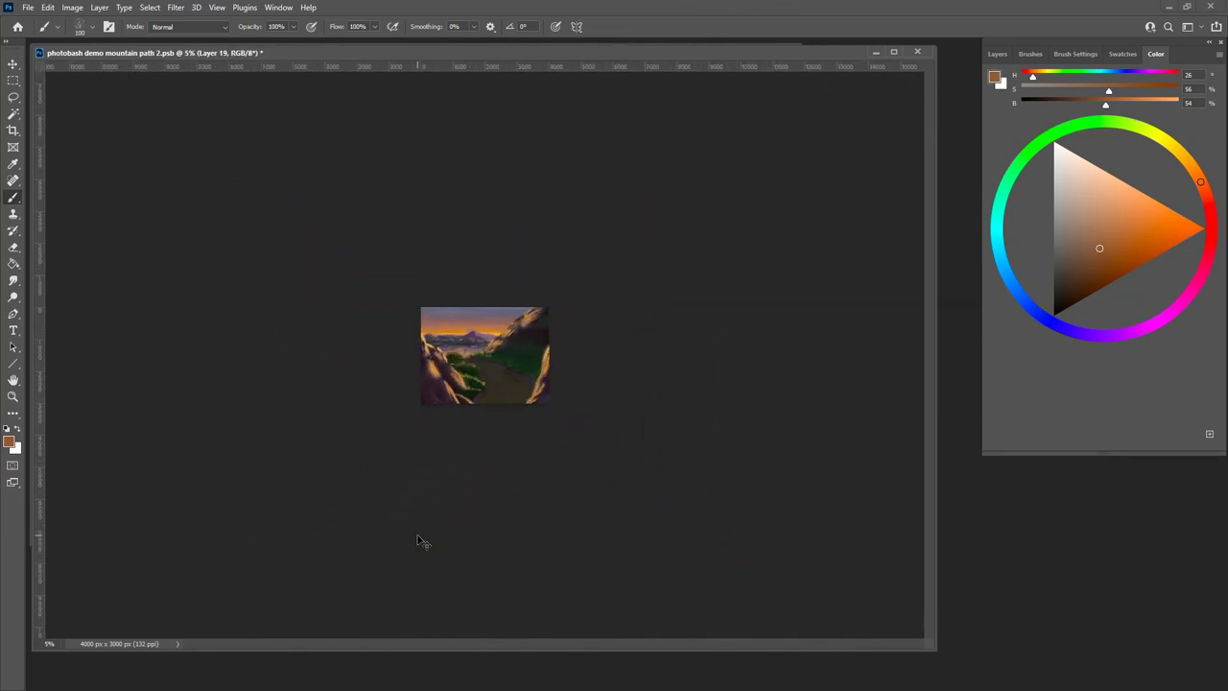
pyautogui.hotkey('ctrl', '+')
pyautogui.hotkey('ctrl', '+')
pyautogui.hotkey('ctrl', '+')
pyautogui.hotkey('ctrl', '+')
pyautogui.hotkey('ctrl', '+')
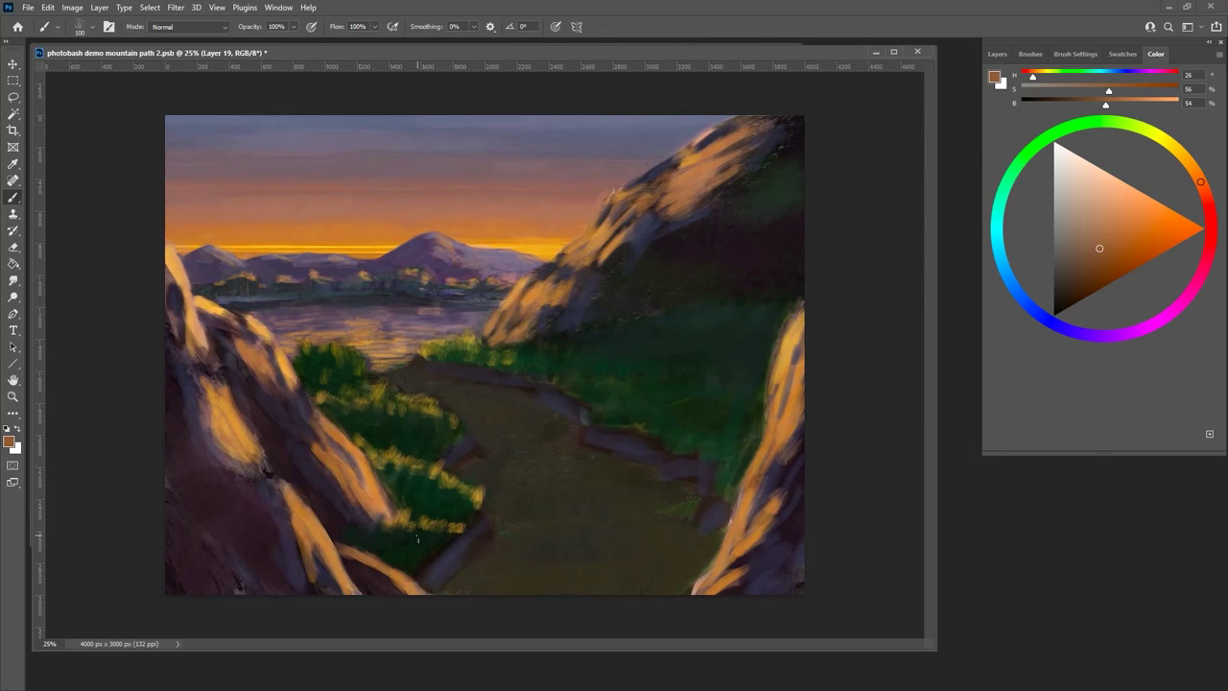
pyautogui.keyDown('alt'); pyautogui.click(594, 134); pyautogui.keyUp('alt')
pyautogui.moveTo(377, 439)
pyautogui.mouseDown()
pyautogui.moveTo(379, 413)
pyautogui.moveTo(383, 424)
pyautogui.mouseUp()
pyautogui.moveTo(391, 452)
pyautogui.mouseDown()
pyautogui.moveTo(389, 432)
pyautogui.moveTo(397, 437)
pyautogui.mouseUp()
pyautogui.keyDown('alt'); pyautogui.click(576, 298); pyautogui.keyUp('alt')
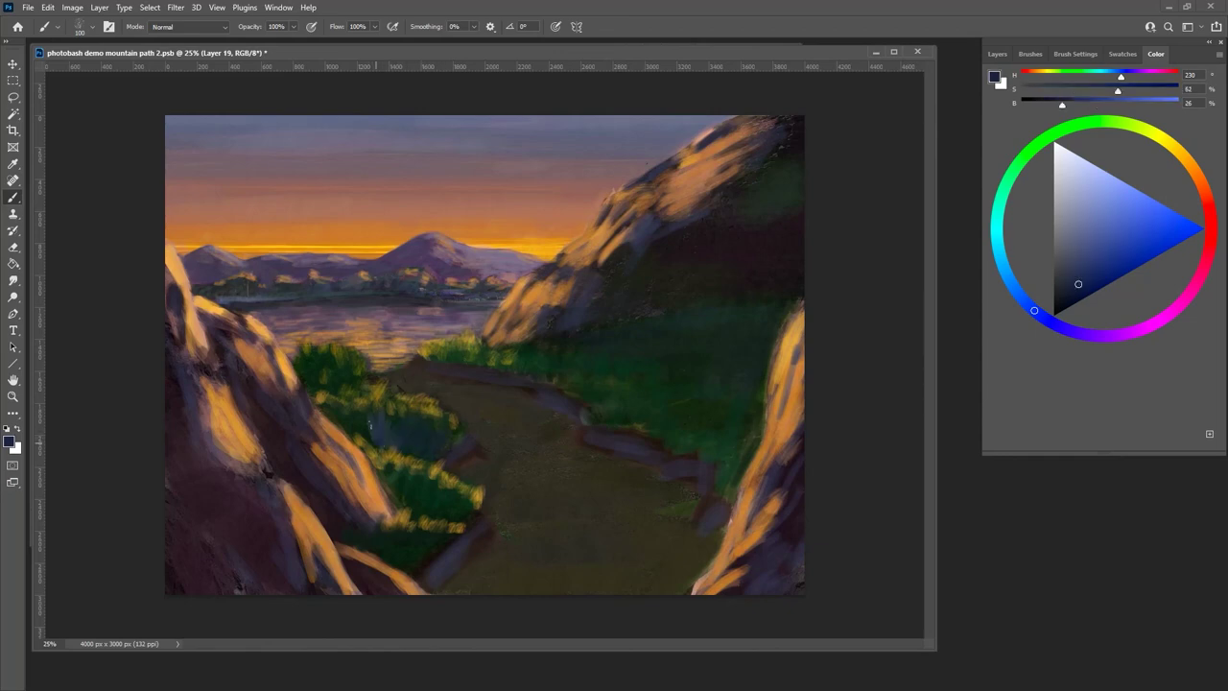
pyautogui.moveTo(337, 427); pyautogui.dragTo(325, 413)
# - Switch the painting colour to a fine-tuned dark blue and enlarge the brush to 200
pyautogui.keyDown('alt'); pyautogui.click(254, 515); pyautogui.keyUp('alt')
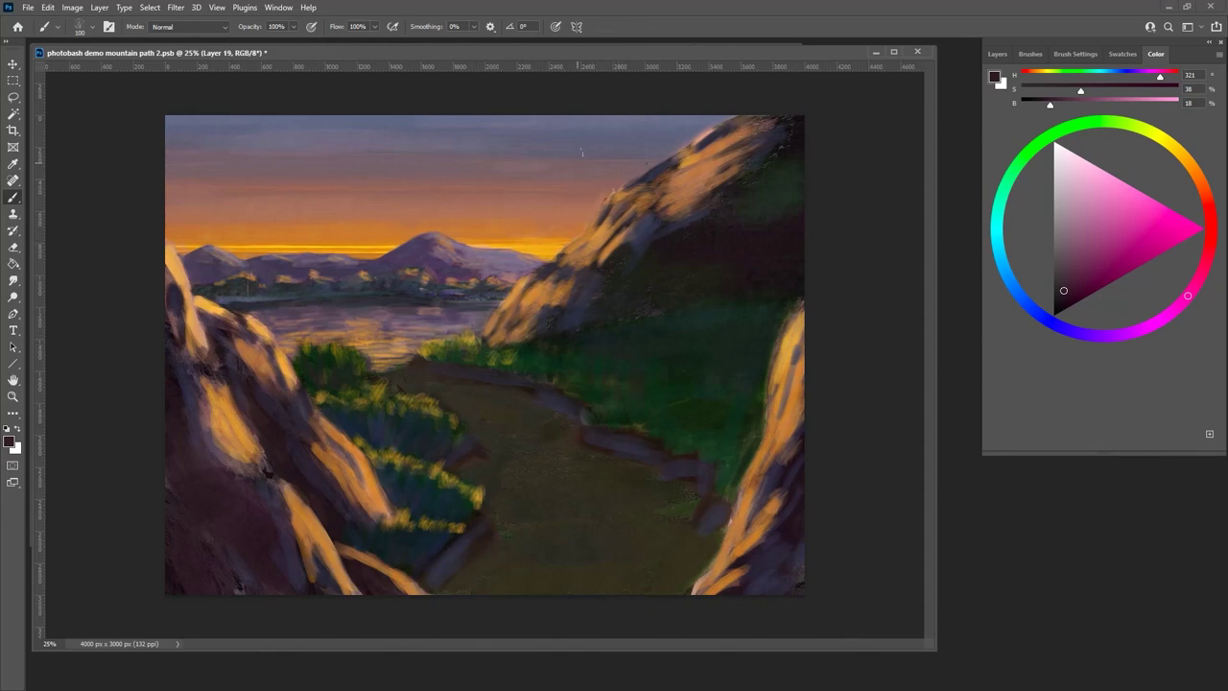
pyautogui.click(1038, 312)
pyautogui.click(1067, 289)
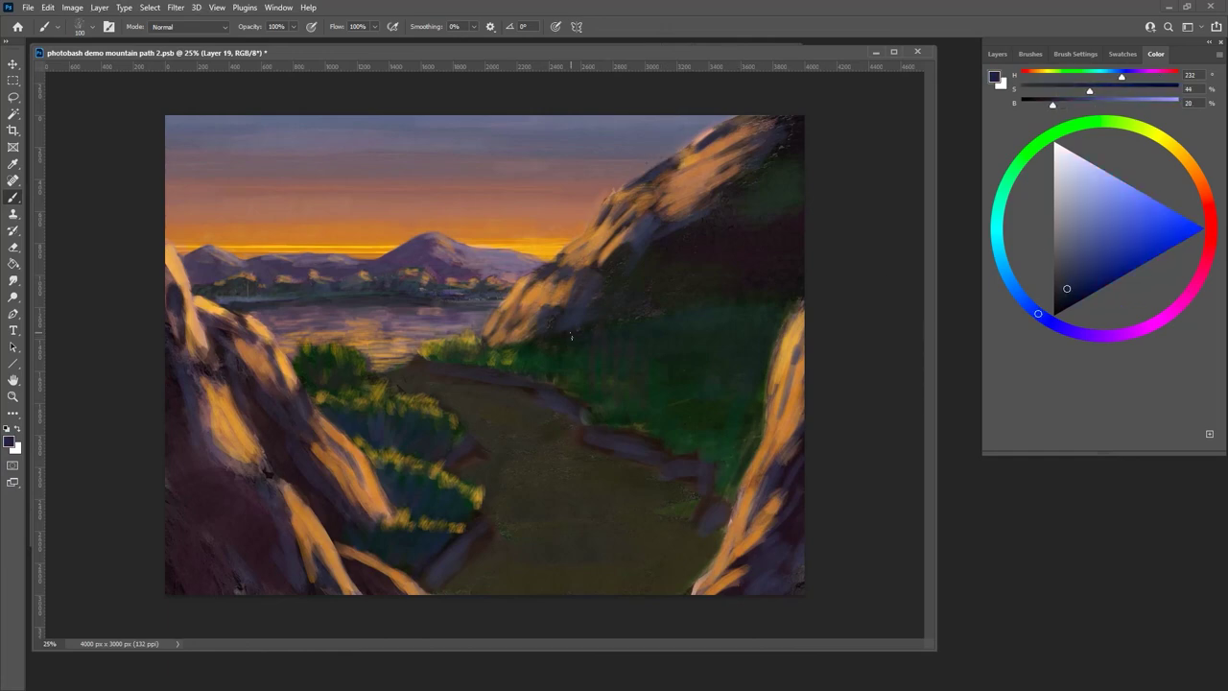
pyautogui.press(']')
pyautogui.press(']')
pyautogui.press(']')
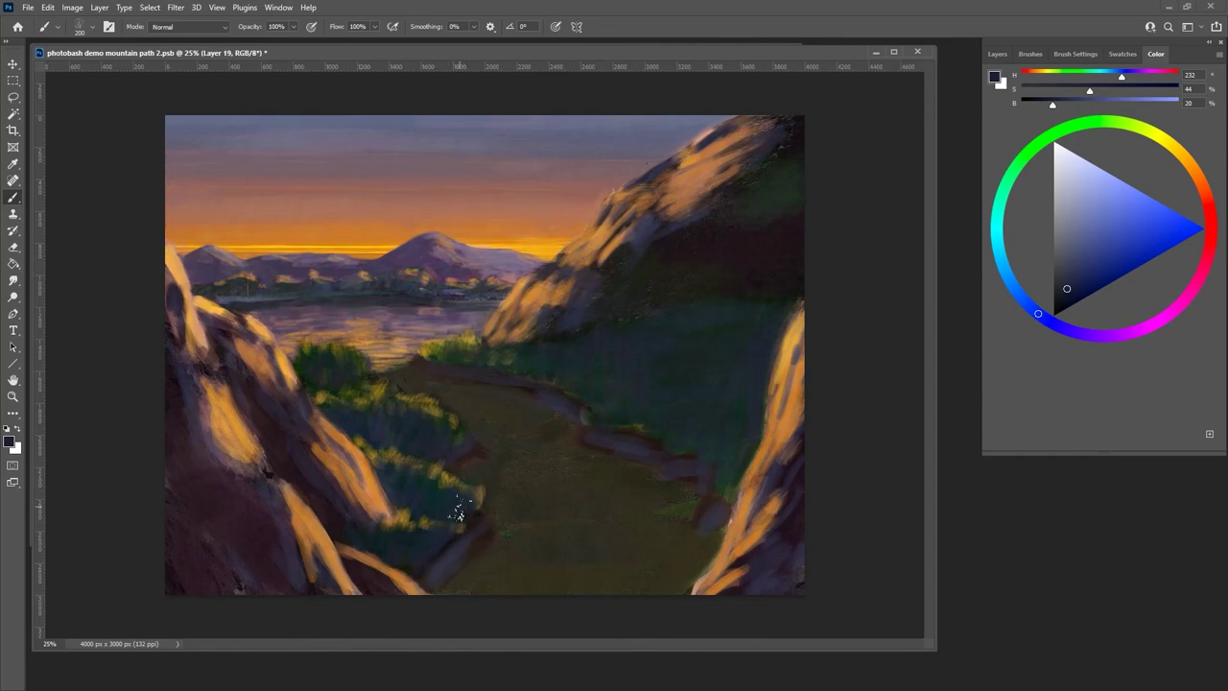
pyautogui.hotkey('ctrl', '-')
pyautogui.hotkey('ctrl', '-')
pyautogui.hotkey('ctrl', '-')
pyautogui.hotkey('ctrl', '-')
pyautogui.hotkey('ctrl', '-')
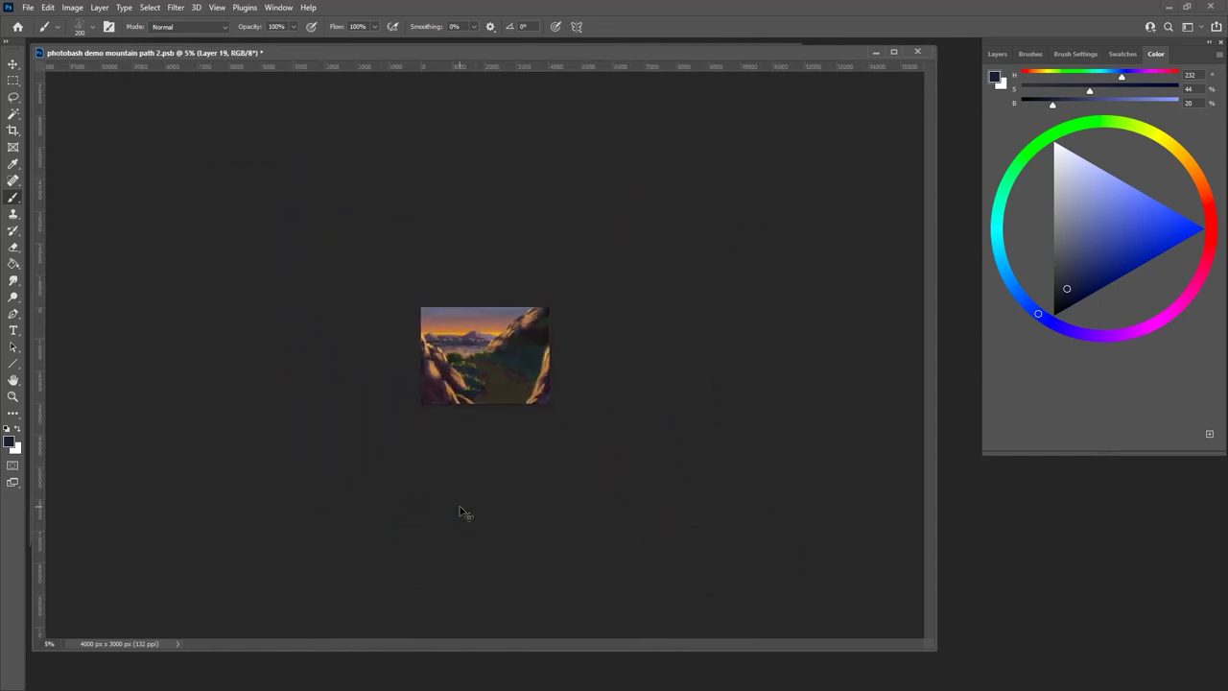
pyautogui.hotkey('ctrl', '+')
pyautogui.hotkey('ctrl', '+')
pyautogui.hotkey('ctrl', '+')
pyautogui.hotkey('ctrl', '+')
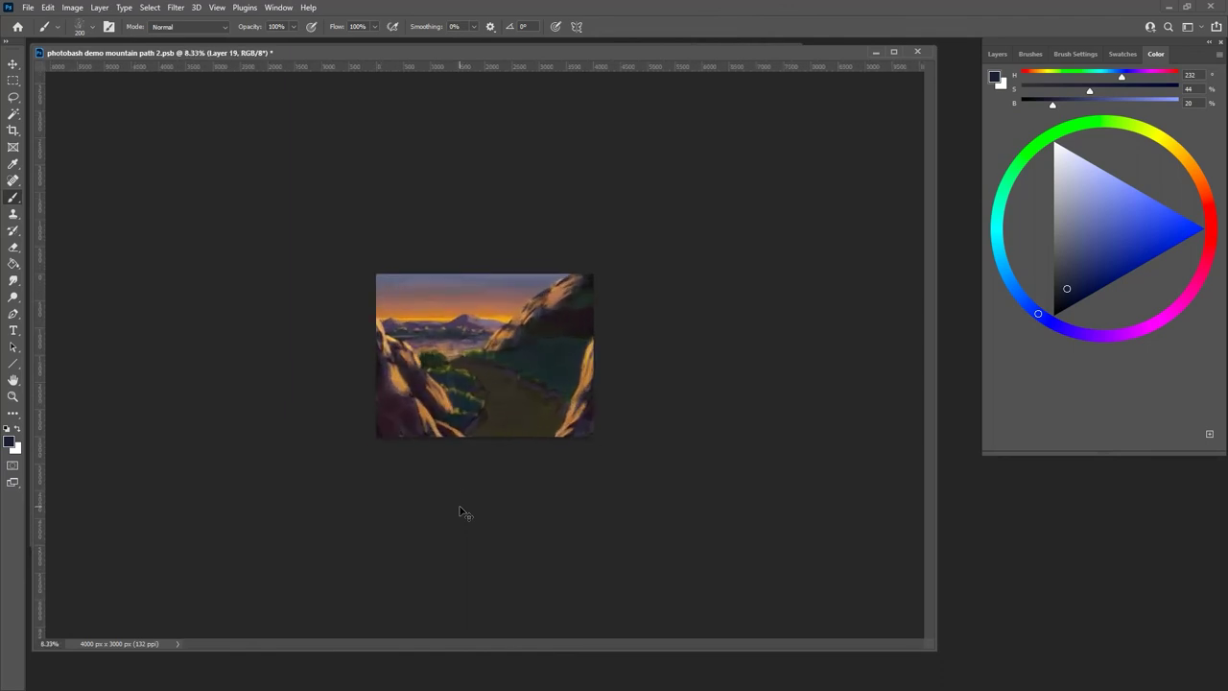
pyautogui.hotkey('ctrl', '+')
# - Lighten the path's left edge with sky salmon and shade its steps in blue-grey
pyautogui.keyDown('alt'); pyautogui.click(531, 199); pyautogui.keyUp('alt')
pyautogui.moveTo(417, 384)
pyautogui.mouseDown()
pyautogui.moveTo(493, 408)
pyautogui.moveTo(455, 419)
pyautogui.moveTo(501, 416)
pyautogui.moveTo(465, 425)
pyautogui.moveTo(513, 425)
pyautogui.moveTo(483, 444)
pyautogui.moveTo(538, 437)
pyautogui.moveTo(484, 454)
pyautogui.moveTo(548, 450)
pyautogui.moveTo(489, 473)
pyautogui.moveTo(550, 467)
pyautogui.moveTo(474, 477)
pyautogui.moveTo(599, 473)
pyautogui.moveTo(527, 437)
pyautogui.moveTo(568, 439)
pyautogui.mouseUp()
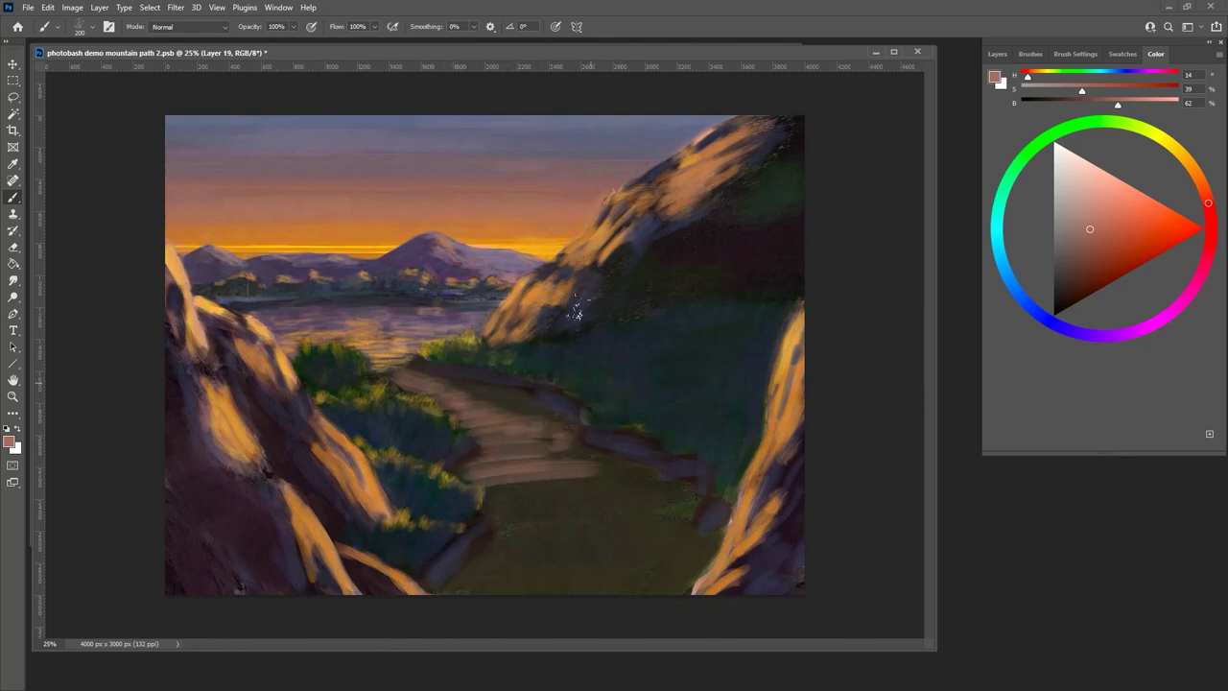
pyautogui.keyDown('alt'); pyautogui.click(626, 125); pyautogui.keyUp('alt')
pyautogui.moveTo(475, 393)
pyautogui.mouseDown()
pyautogui.moveTo(590, 439)
pyautogui.moveTo(539, 460)
pyautogui.moveTo(633, 467)
pyautogui.moveTo(568, 490)
pyautogui.moveTo(674, 494)
pyautogui.moveTo(613, 520)
pyautogui.moveTo(714, 522)
pyautogui.moveTo(631, 539)
pyautogui.moveTo(713, 548)
pyautogui.moveTo(658, 558)
pyautogui.moveTo(690, 566)
pyautogui.mouseUp()
# - Paint dark orange-brown strokes across the lower path and sample dark path-edge colours
pyautogui.keyDown('alt'); pyautogui.click(507, 472); pyautogui.keyUp('alt')
pyautogui.moveTo(601, 497)
pyautogui.mouseDown()
pyautogui.moveTo(584, 538)
pyautogui.moveTo(641, 562)
pyautogui.moveTo(633, 580)
pyautogui.moveTo(581, 575)
pyautogui.moveTo(562, 546)
pyautogui.moveTo(586, 502)
pyautogui.moveTo(665, 576)
pyautogui.moveTo(565, 547)
pyautogui.moveTo(619, 493)
pyautogui.moveTo(494, 491)
pyautogui.mouseUp()
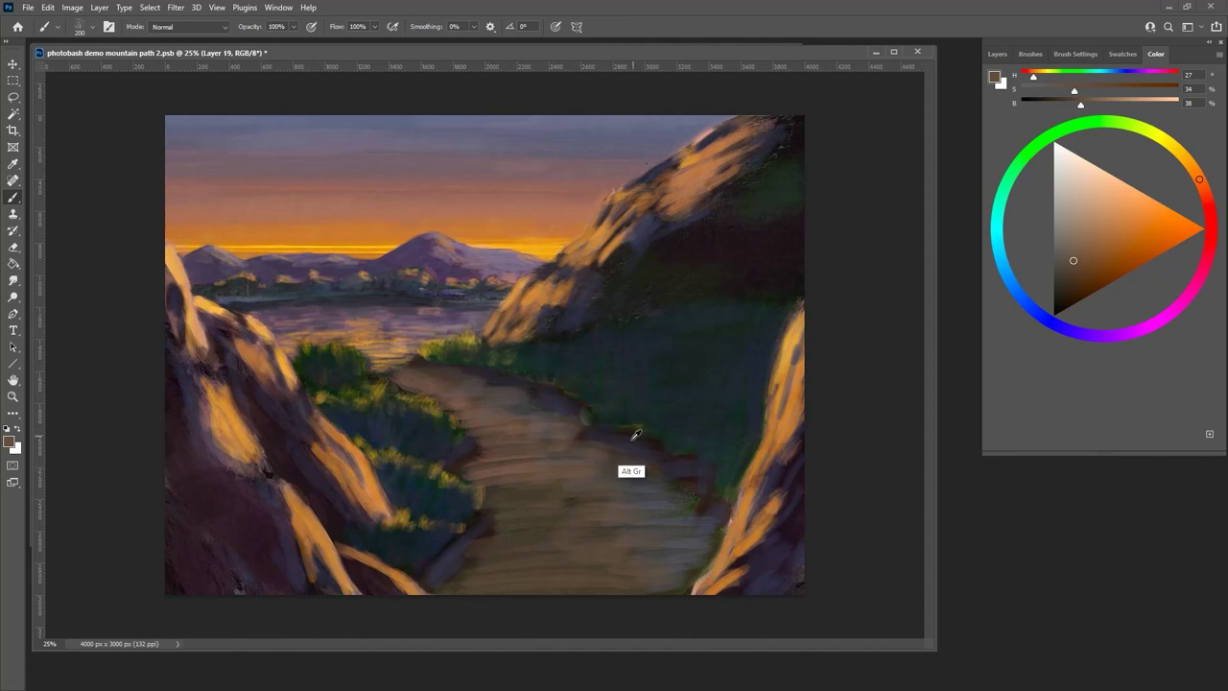
pyautogui.keyDown('alt'); pyautogui.click(636, 444); pyautogui.keyUp('alt')
pyautogui.keyDown('alt'); pyautogui.click(578, 433); pyautogui.keyUp('alt')
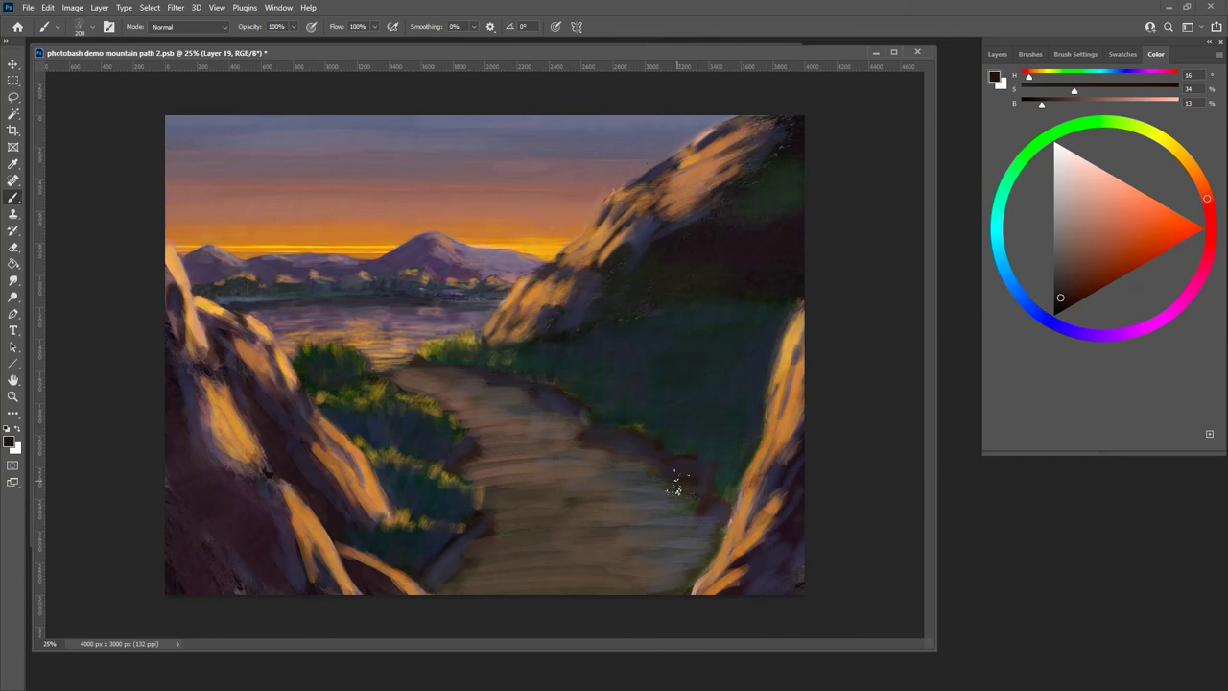
pyautogui.hotkey('ctrl', '-')
pyautogui.hotkey('ctrl', '-')
pyautogui.hotkey('ctrl', '-')
pyautogui.hotkey('ctrl', '-')
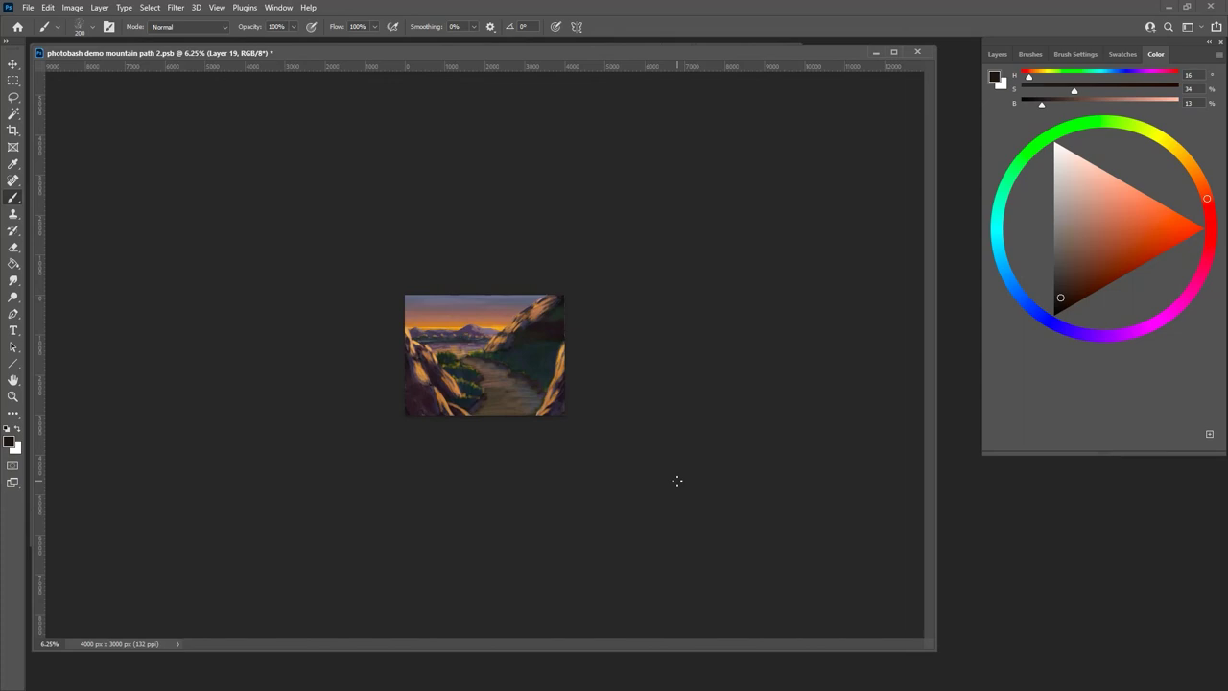
pyautogui.hotkey('ctrl', '-')
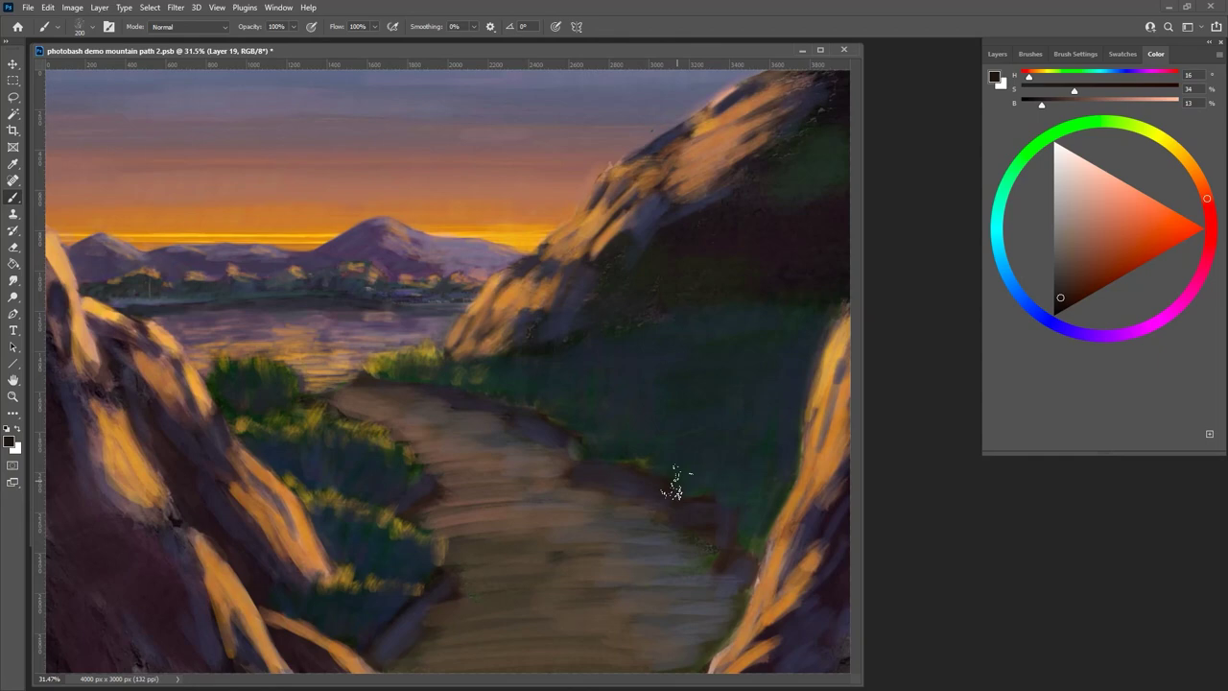
pyautogui.hotkey('ctrl', '1')
pyautogui.moveTo(730, 277); pyautogui.dragTo(603, 431)
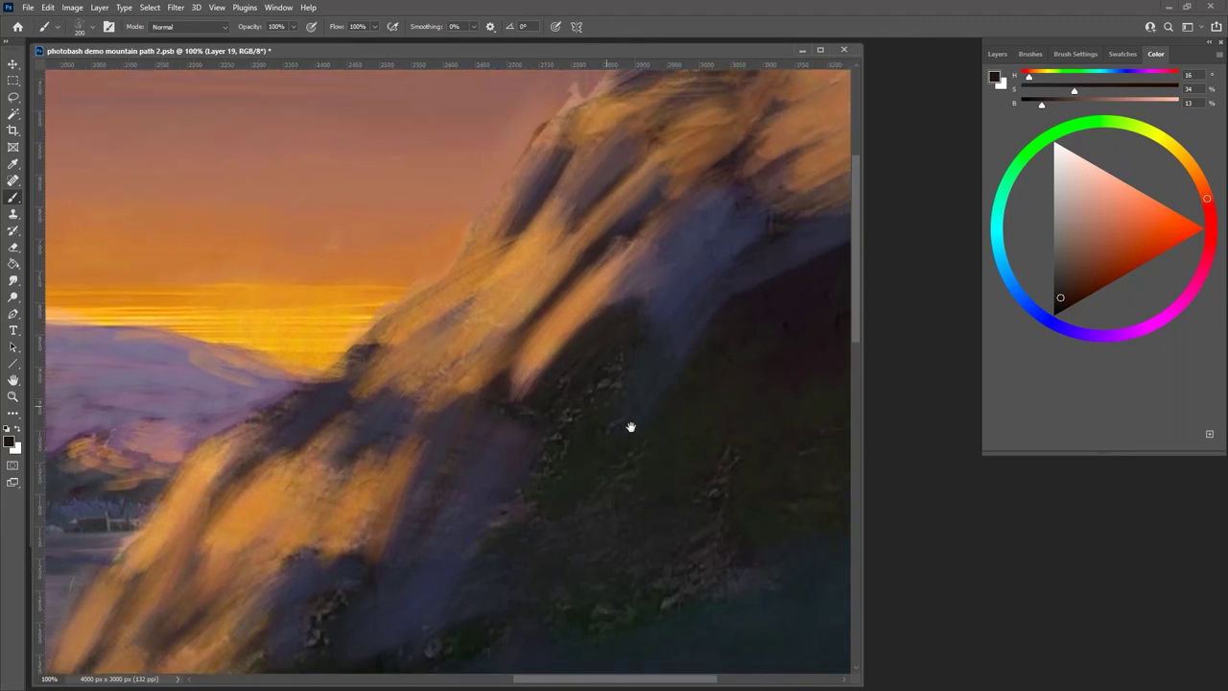
pyautogui.moveTo(653, 515); pyautogui.dragTo(540, 540)
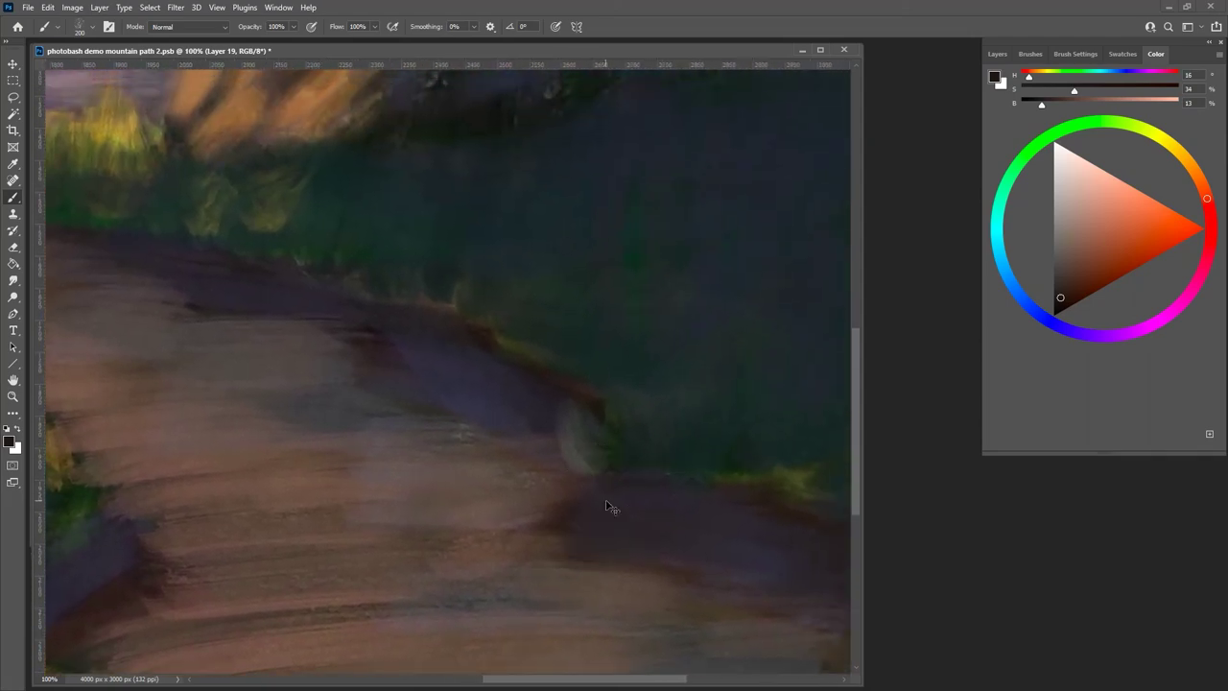
pyautogui.scroll(-3, 606, 499)
pyautogui.scroll(-1, 605, 499)
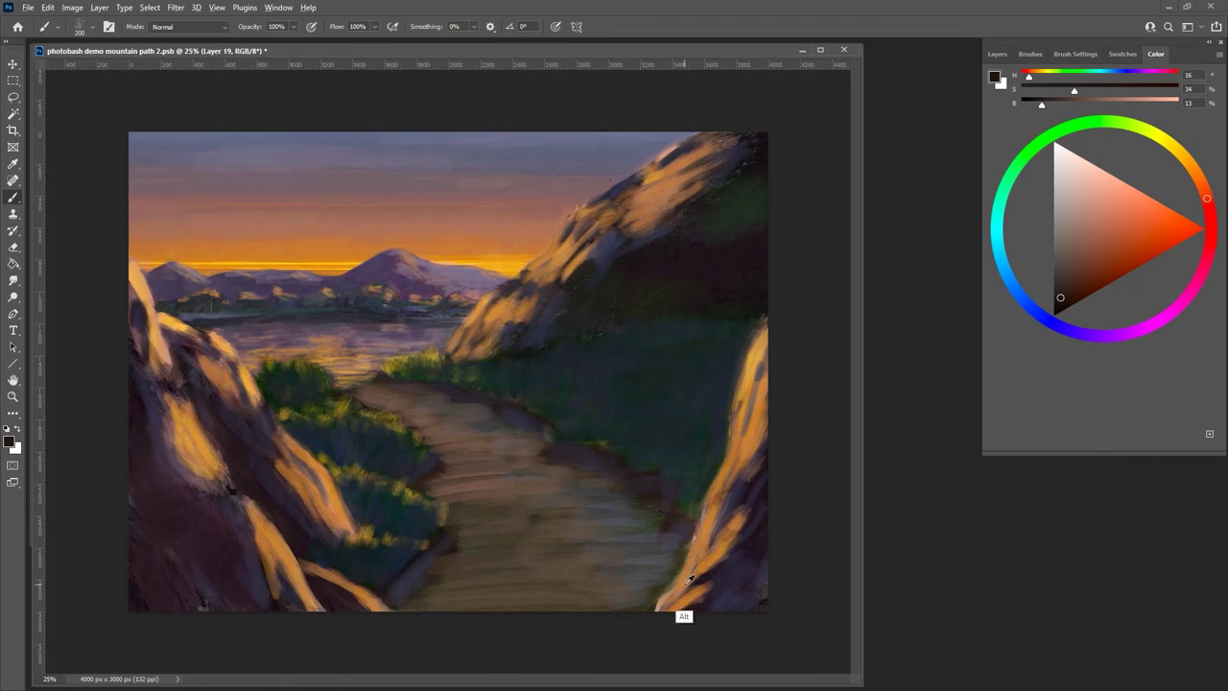
# - Touch up the right rock's lit edge: dark purple and magenta along it, orange on its face
pyautogui.keyDown('alt'); pyautogui.click(683, 604); pyautogui.keyUp('alt')
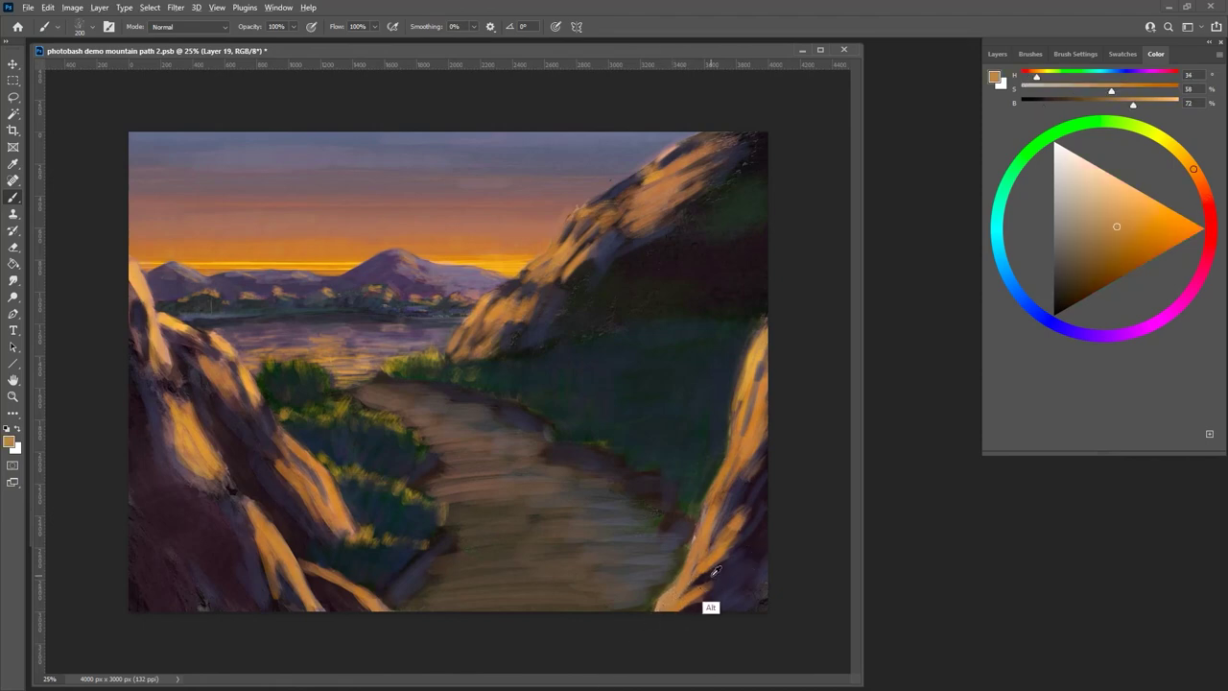
pyautogui.keyDown('alt'); pyautogui.click(710, 605); pyautogui.keyUp('alt')
pyautogui.moveTo(688, 595); pyautogui.dragTo(708, 587)
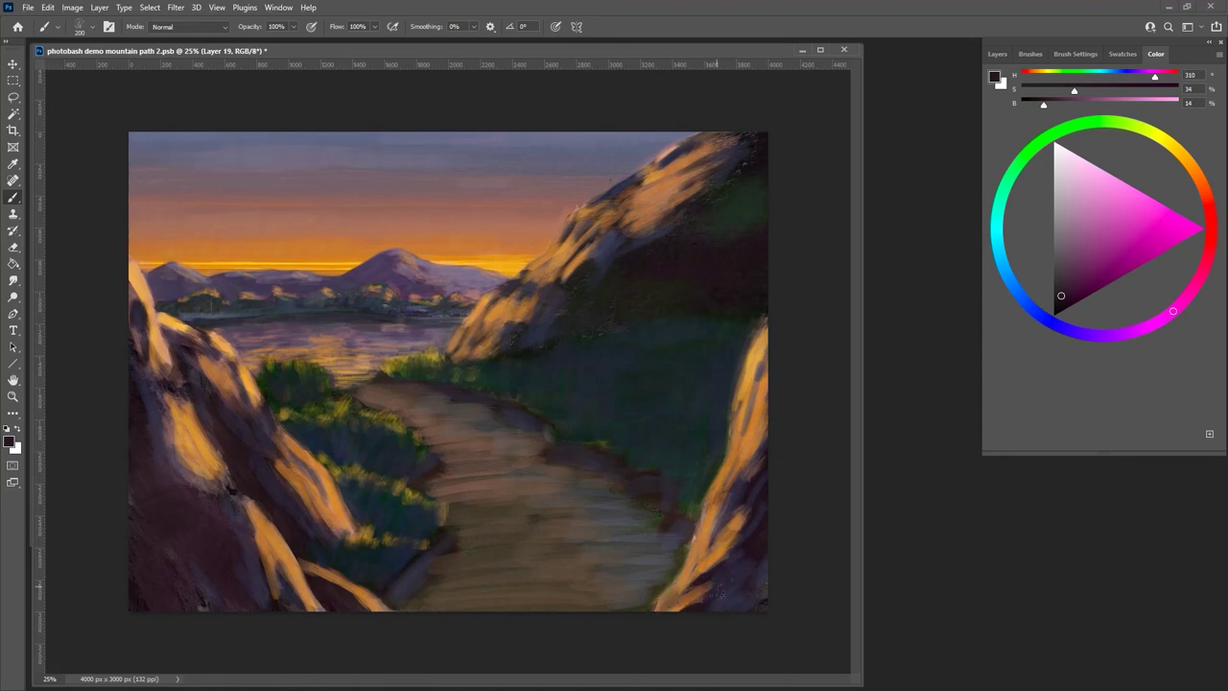
pyautogui.keyDown('alt'); pyautogui.click(740, 580); pyautogui.keyUp('alt')
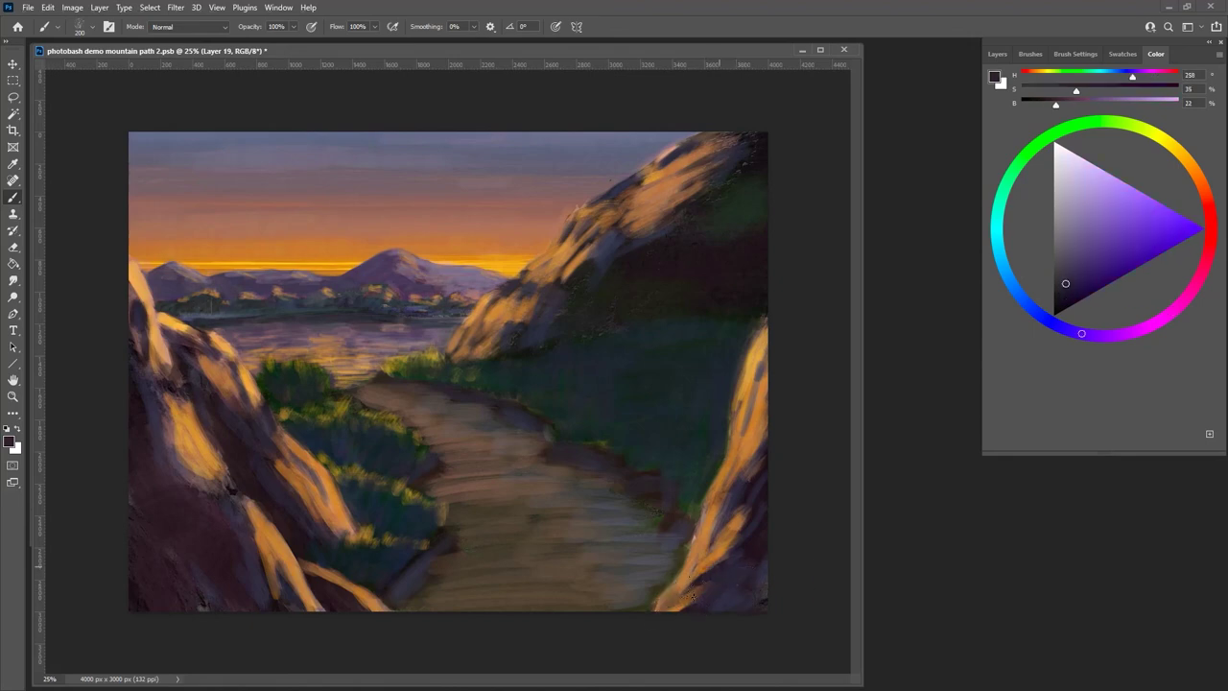
pyautogui.moveTo(676, 608); pyautogui.dragTo(683, 589)
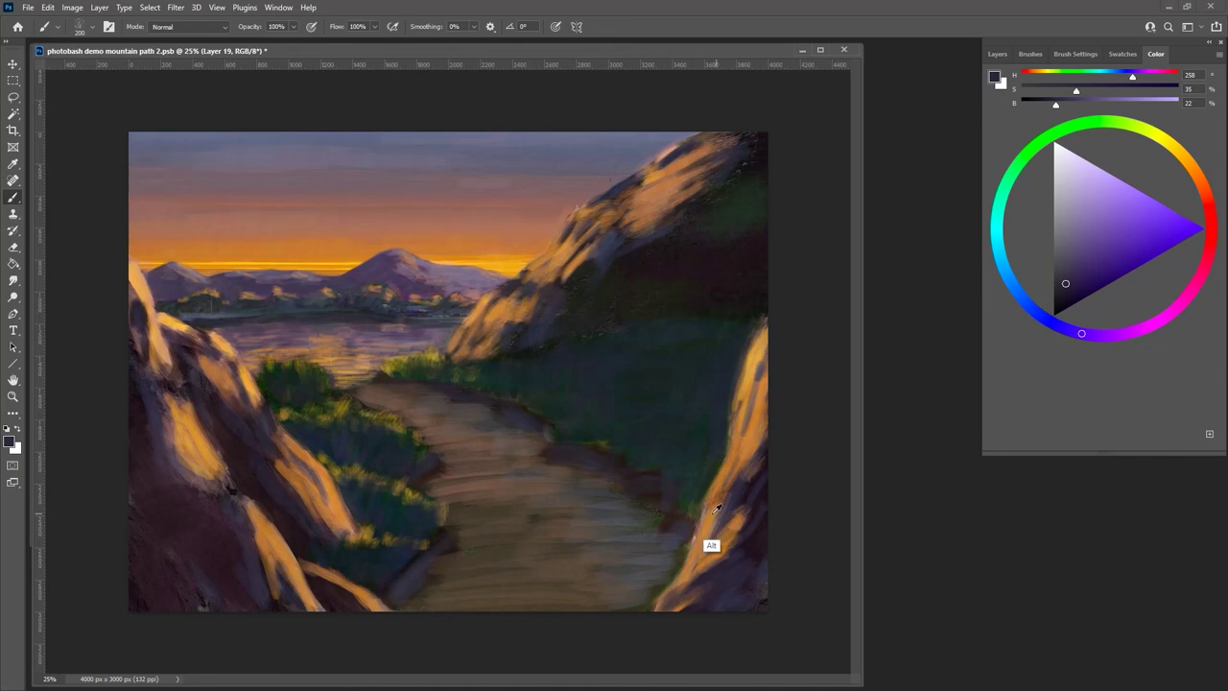
pyautogui.keyDown('alt'); pyautogui.click(710, 545); pyautogui.keyUp('alt')
pyautogui.moveTo(735, 501); pyautogui.dragTo(721, 514)
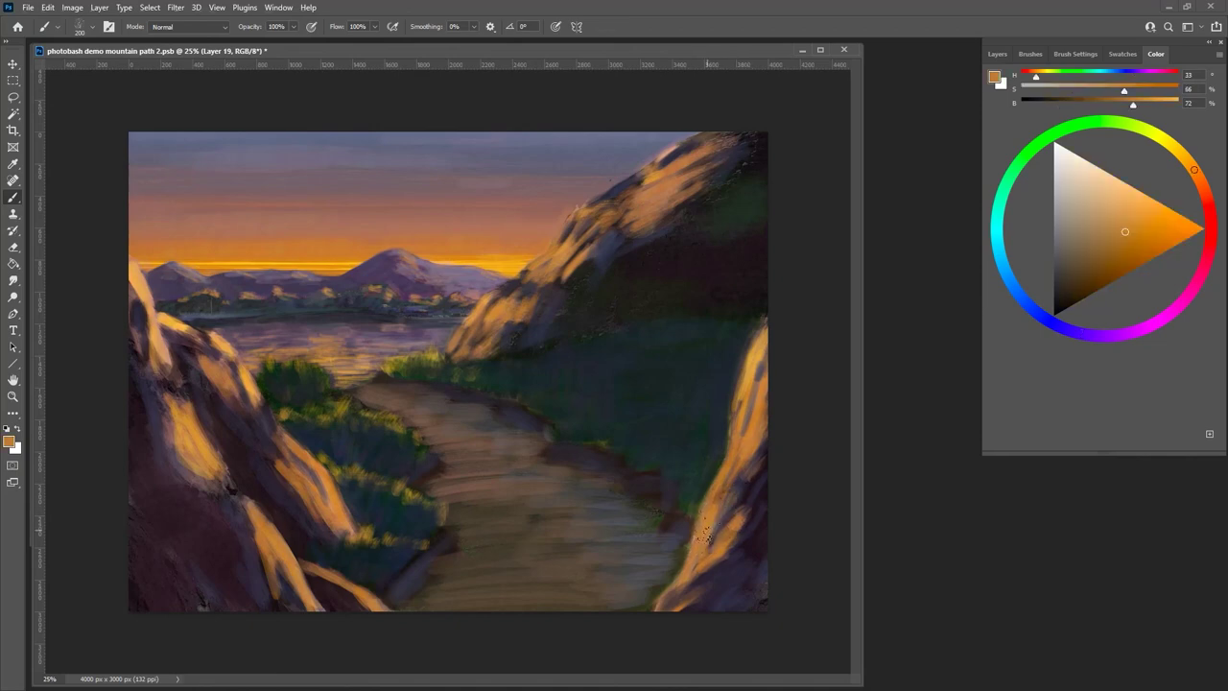
pyautogui.keyDown('alt'); pyautogui.click(749, 510); pyautogui.keyUp('alt')
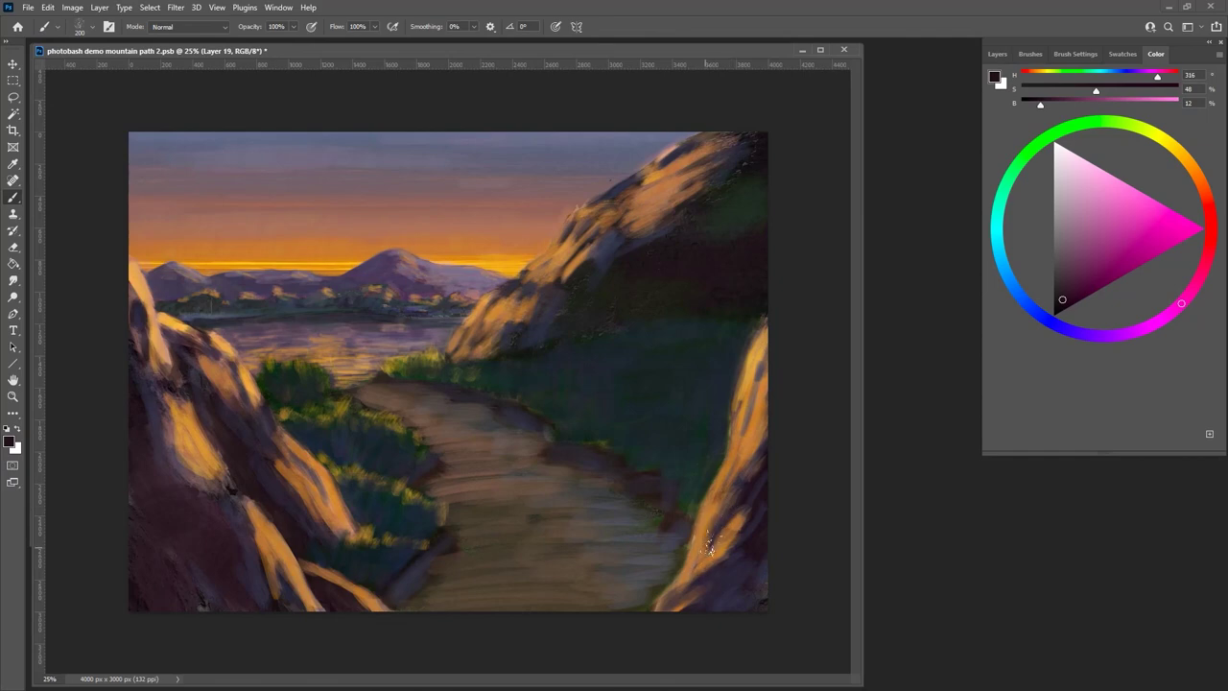
pyautogui.moveTo(760, 382); pyautogui.dragTo(744, 419)
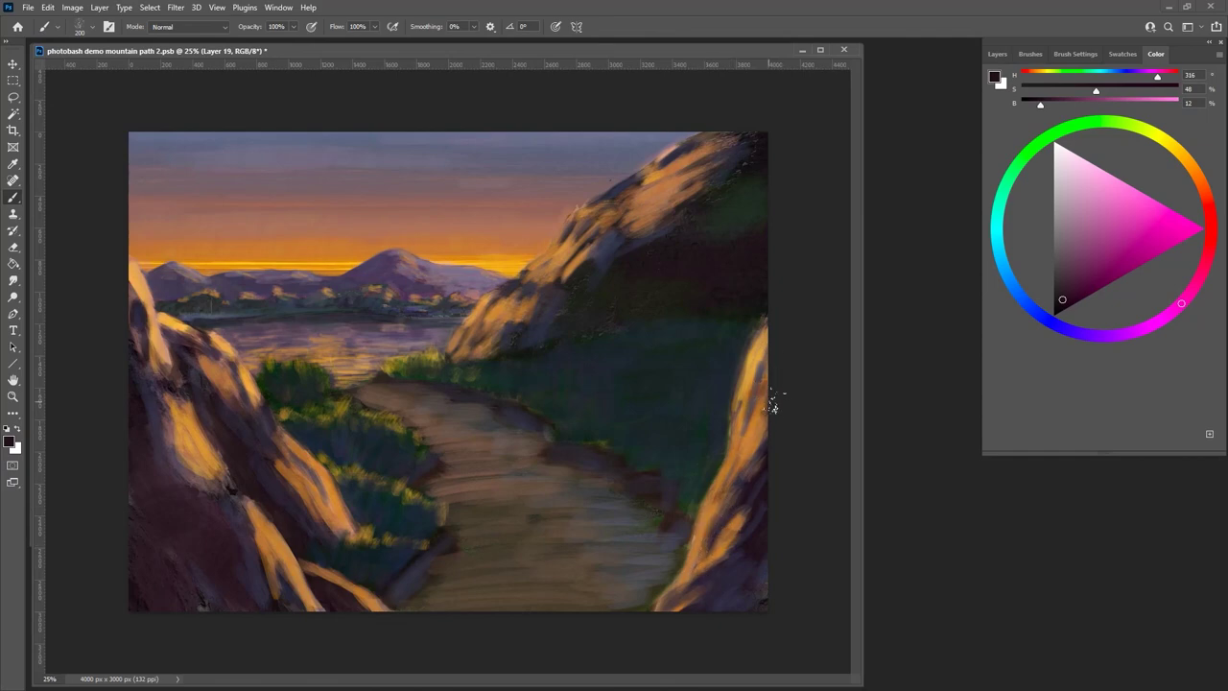